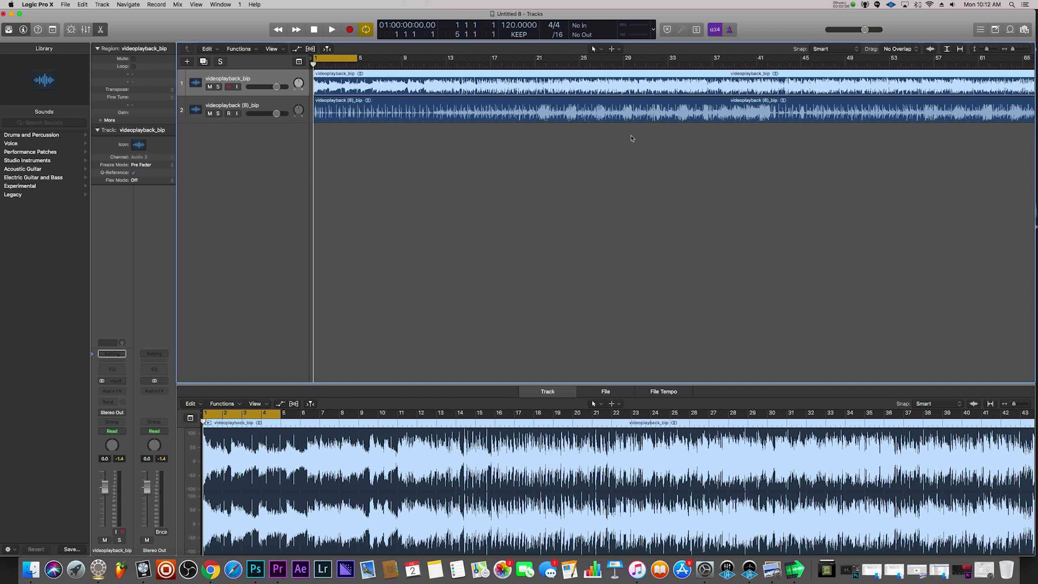
Solo the first audio track and listen to its opening bars with cycling turned off
left_click(218, 87)
key("space")
left_click(332, 58)
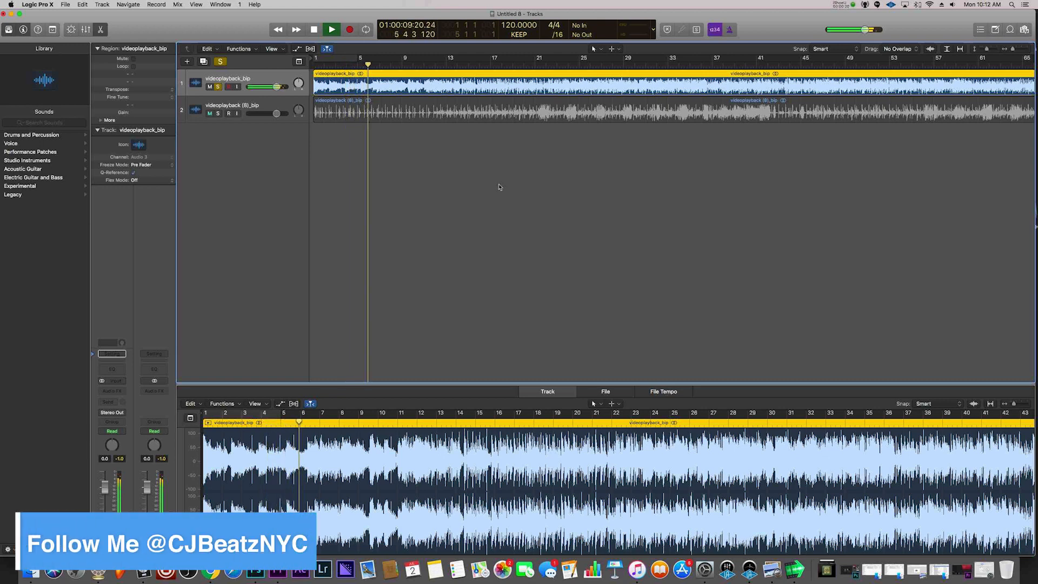
key("space")
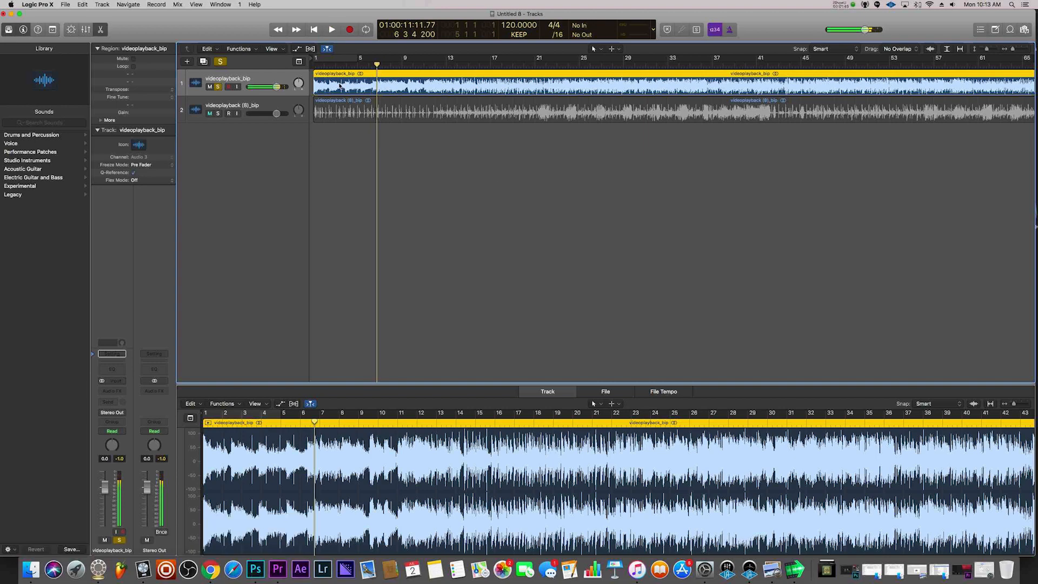
Switch the solo to the second audio track and listen to it from the project start
left_click(217, 114)
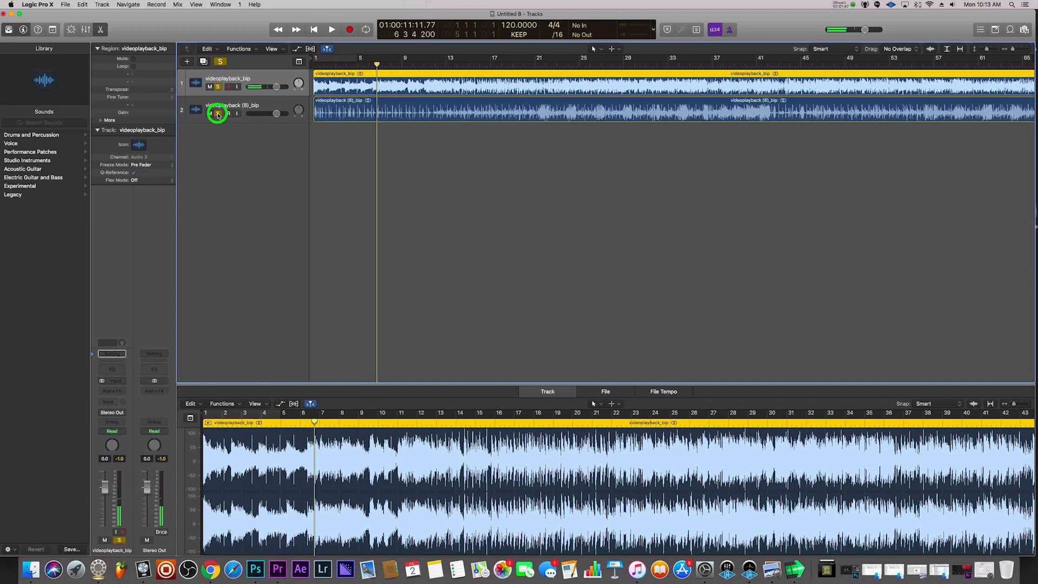
left_click(217, 87)
left_click(220, 61)
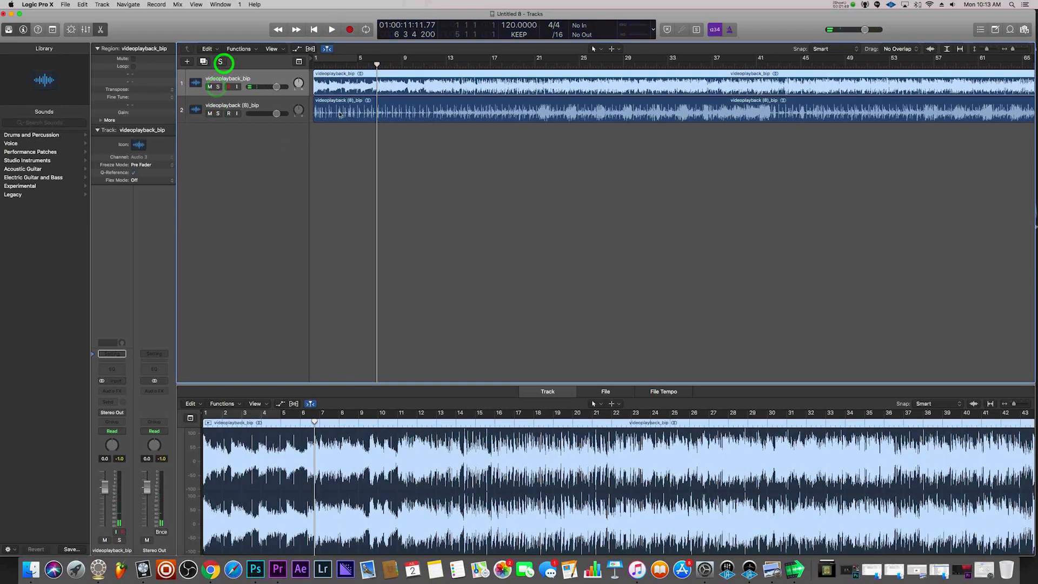
left_click(218, 113)
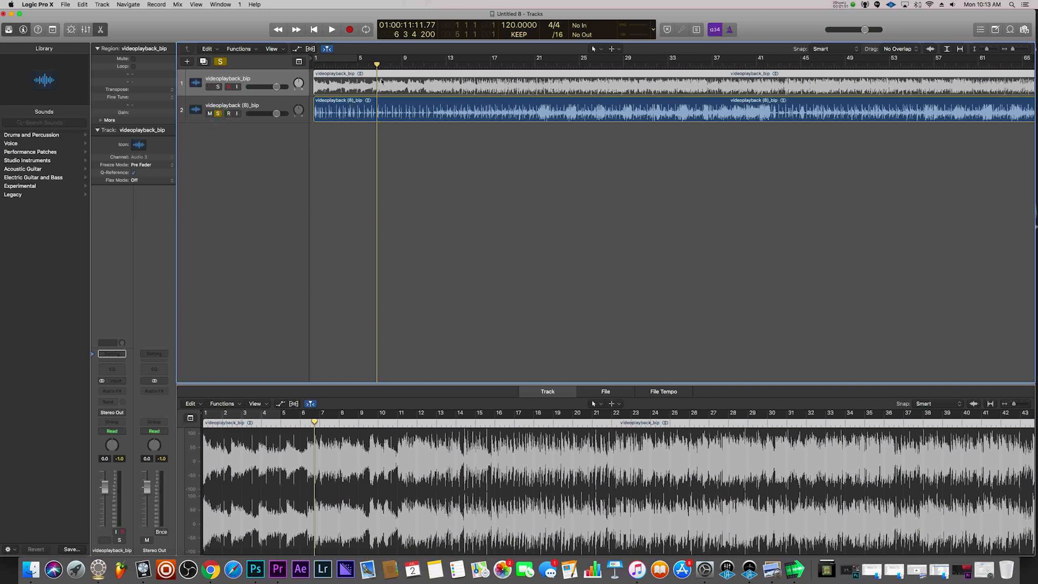
left_click(234, 68)
key("Return")
key("space")
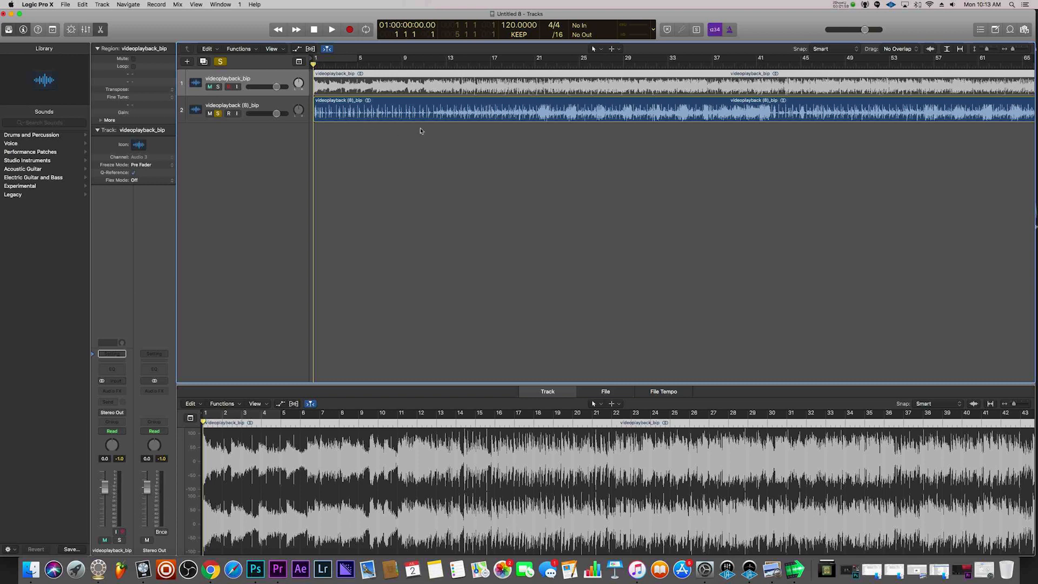
key("space")
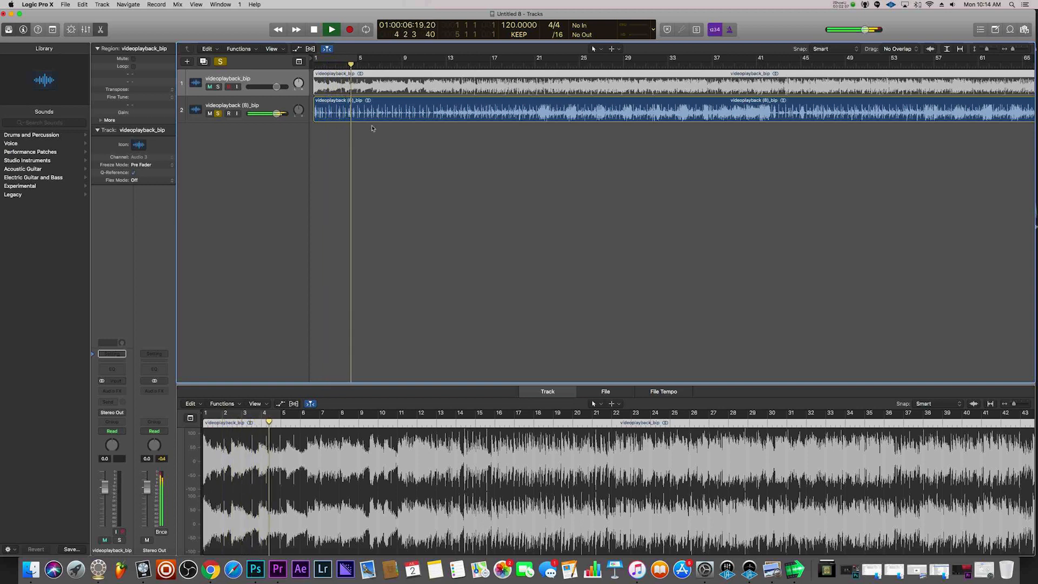
key("space")
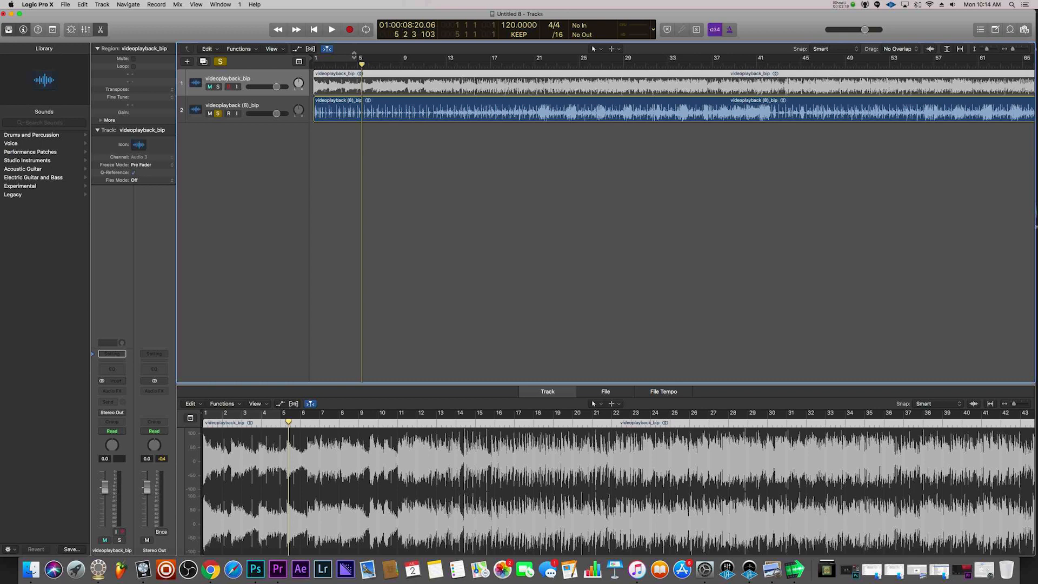
Solo the first audio track again from the project start and insert a stereo BPM Counter on it
left_click_drag(363, 64, 264, 69)
left_click(219, 114)
left_click(219, 87)
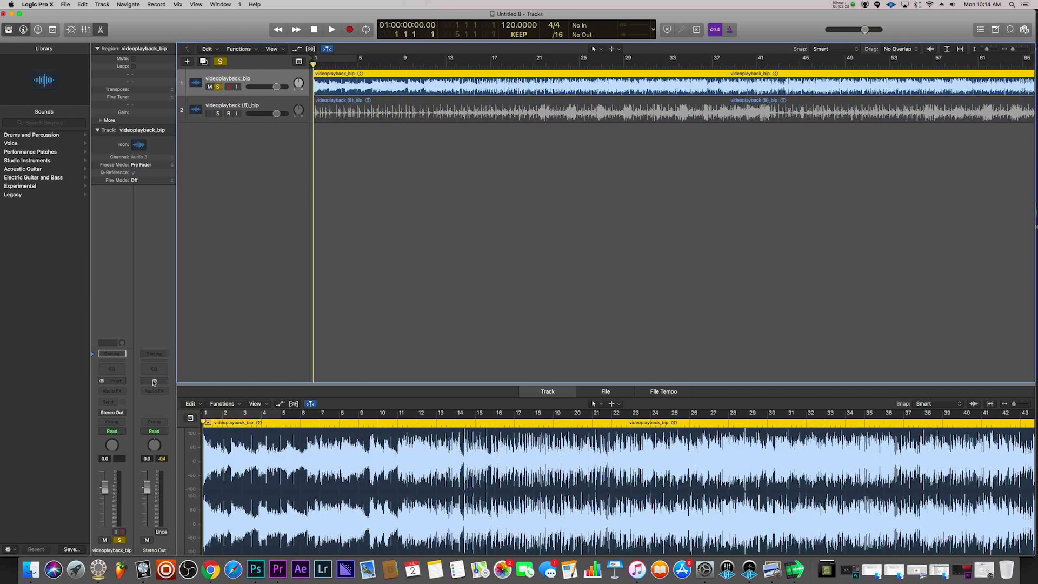
left_click(124, 392)
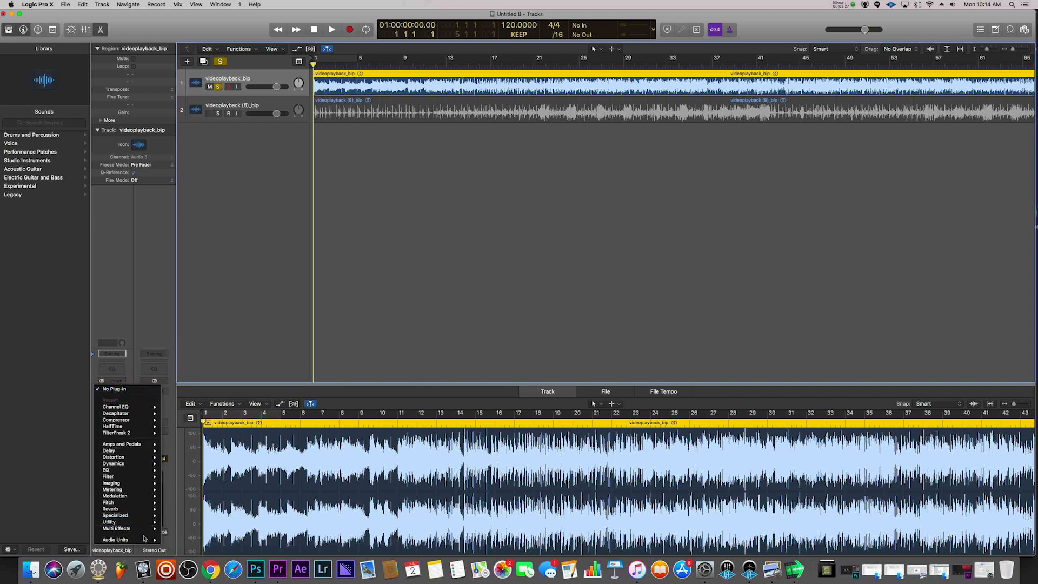
mouse_move(139, 493)
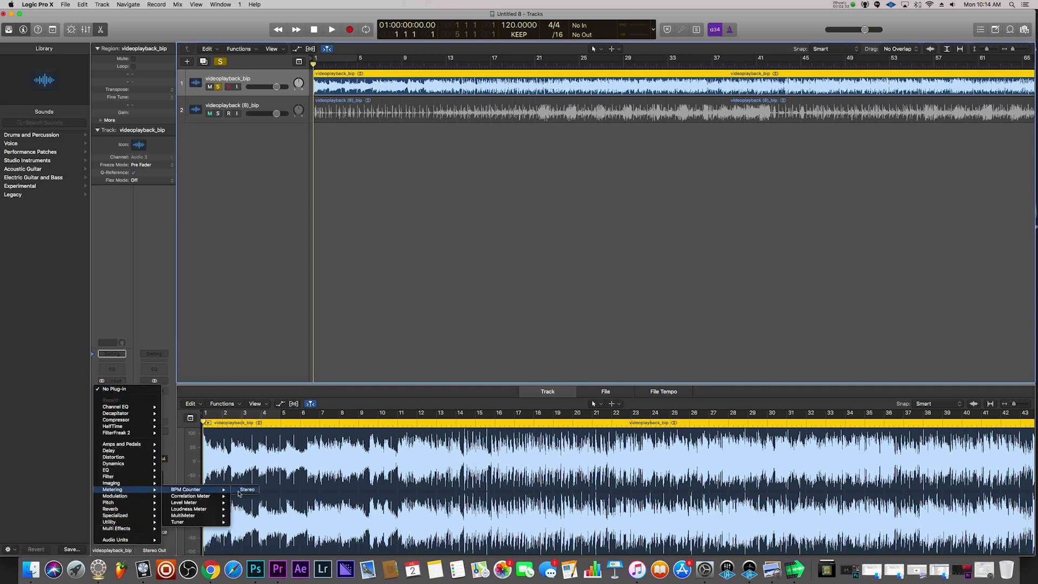
left_click(238, 491)
Play the soloed first track from the start until the BPM Counter detects its tempo
key("space")
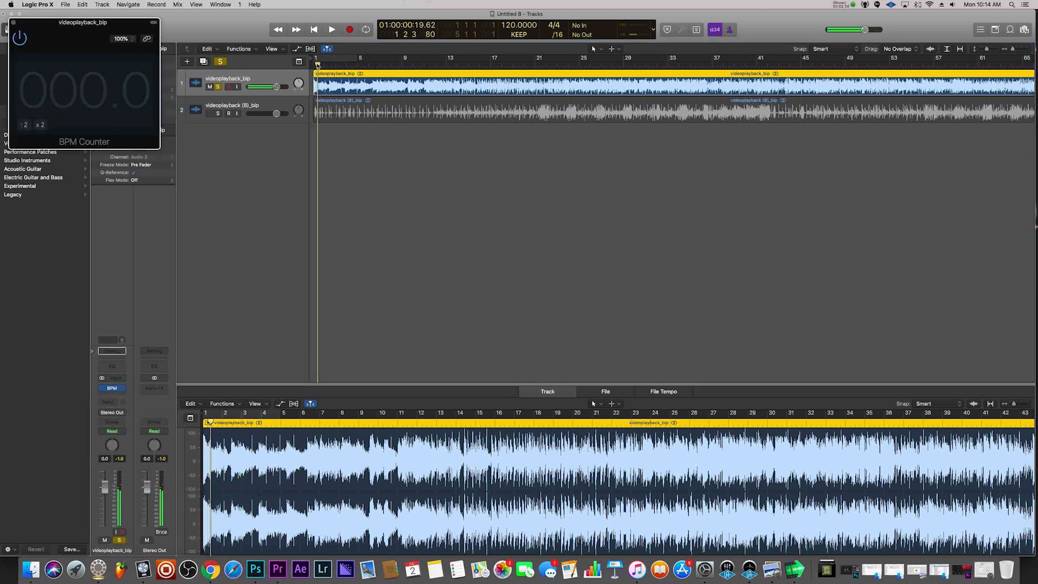
left_click(272, 58)
key("space")
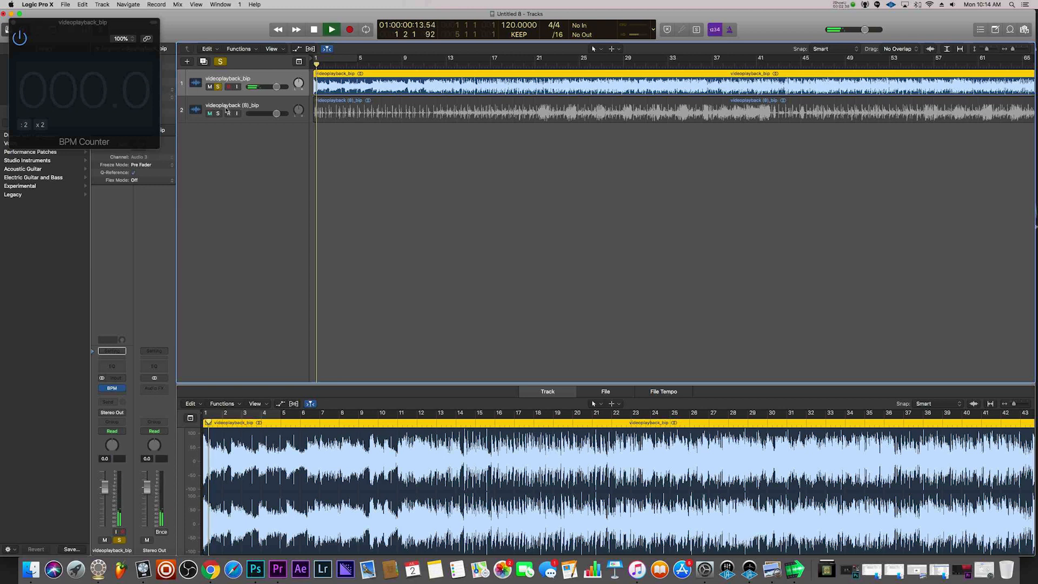
left_click_drag(319, 63, 290, 65)
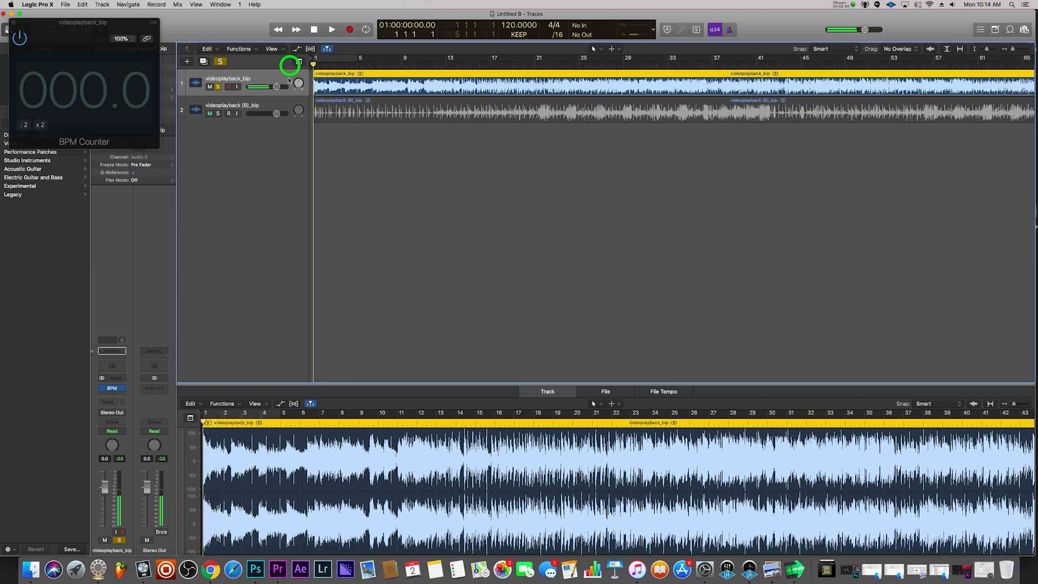
left_click(331, 29)
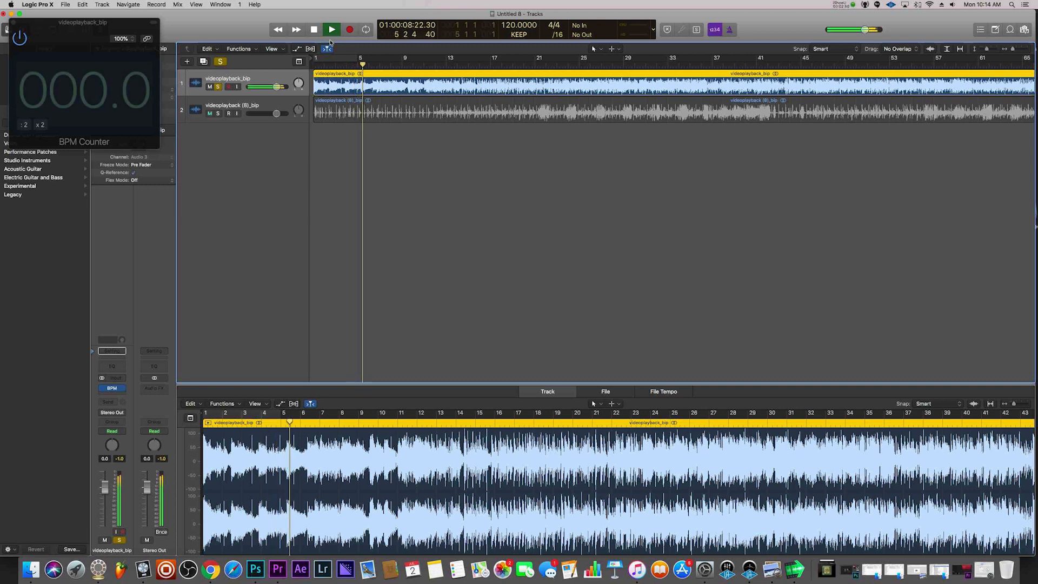
key("space")
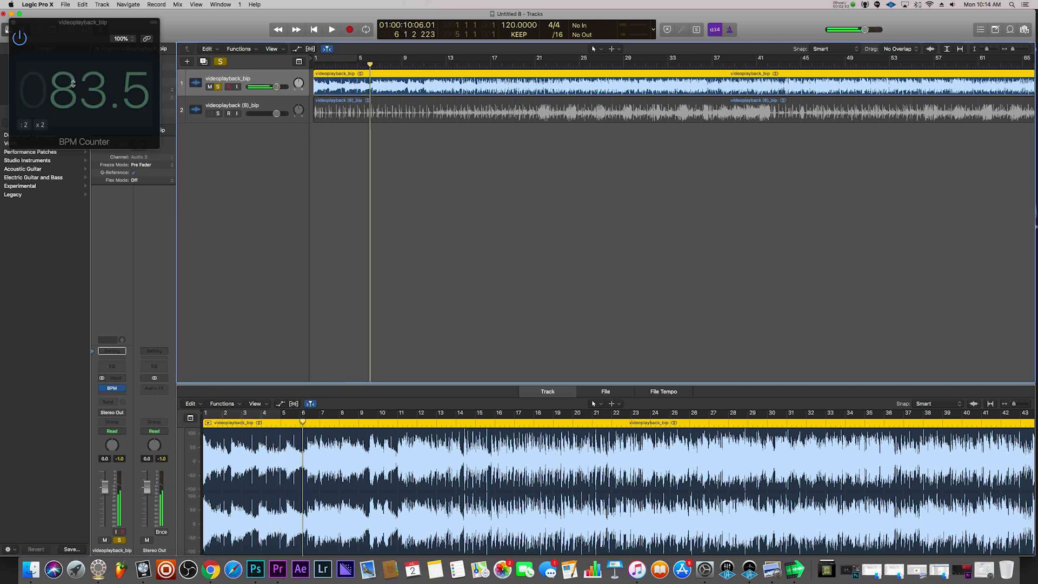
Set the project tempo to 83.5 BPM
left_click(517, 25)
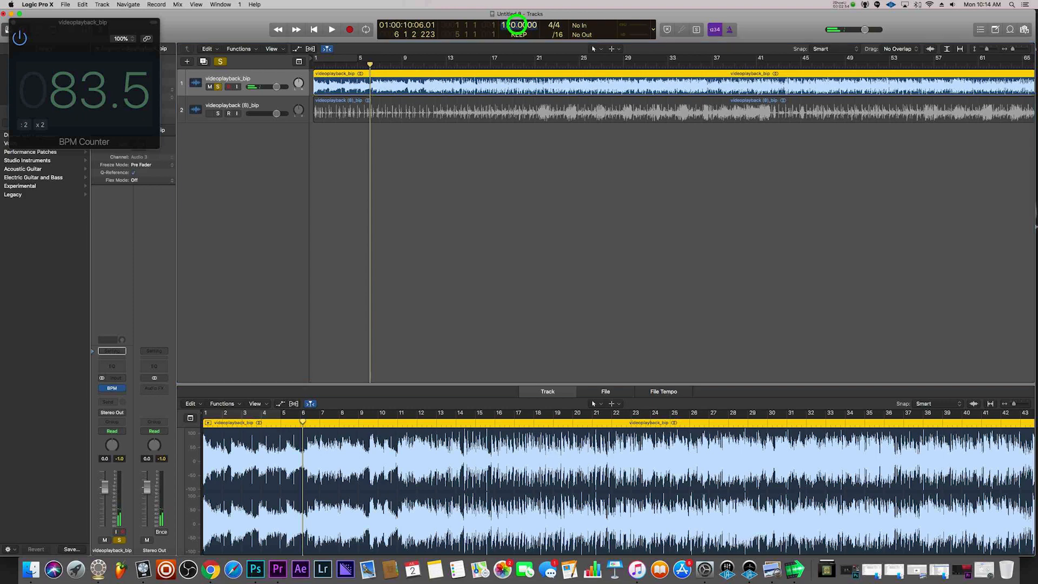
type("83")
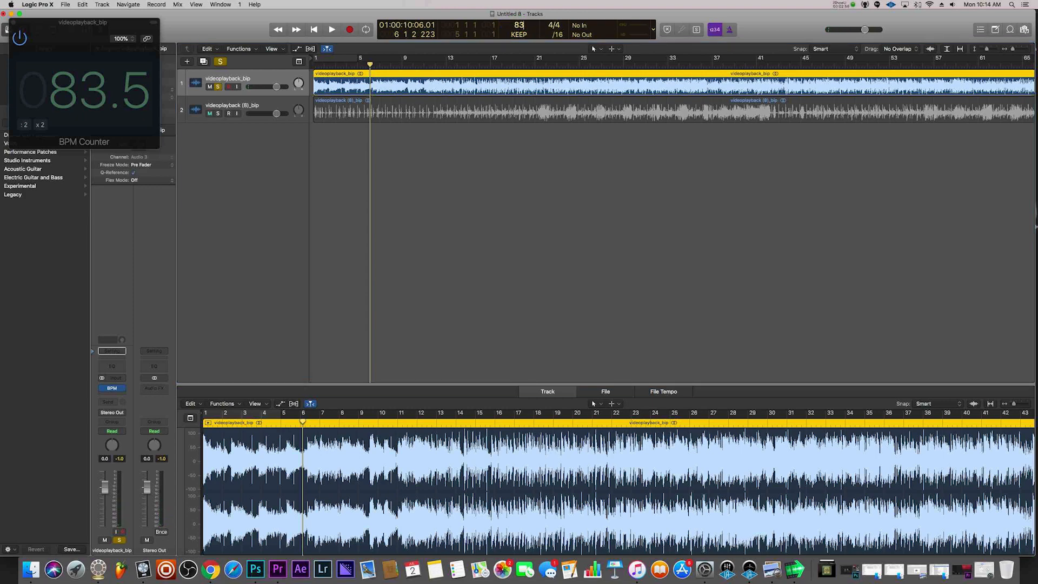
type(".5")
key("Return")
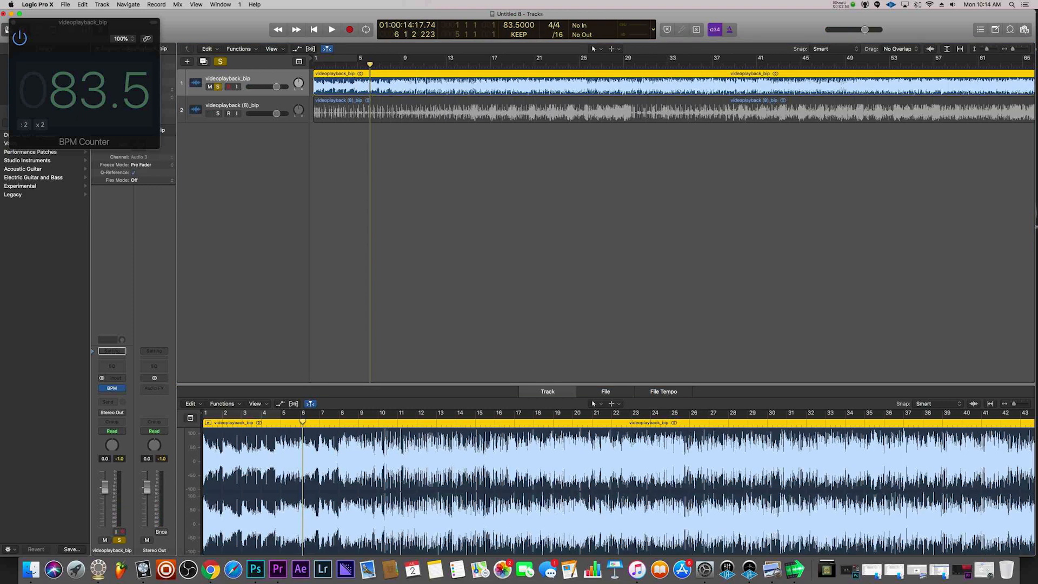
Return to the project start, clear the solo and turn on the metronome
left_click(247, 63)
key("Return")
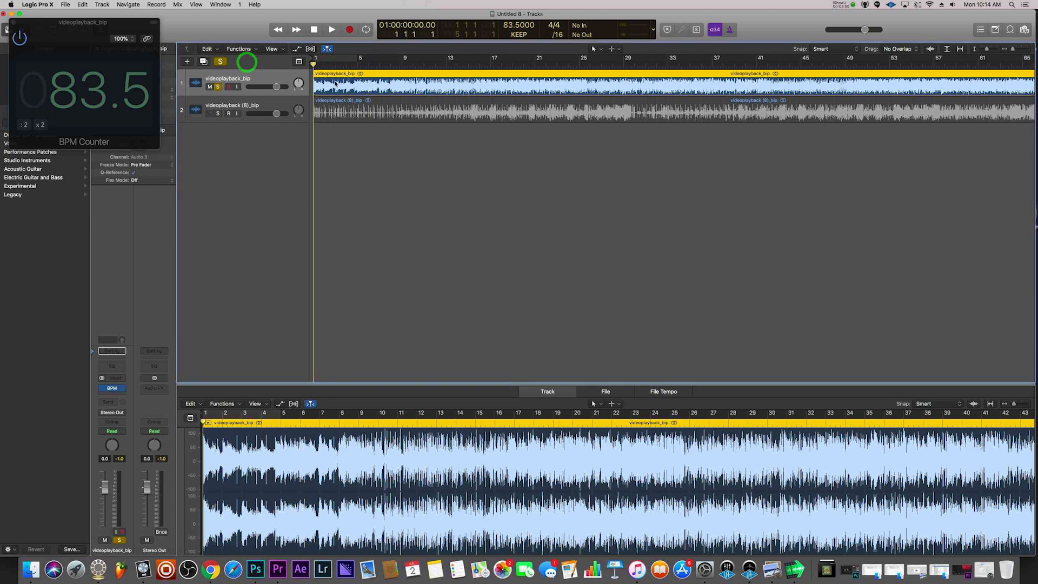
left_click(221, 61)
left_click(734, 30)
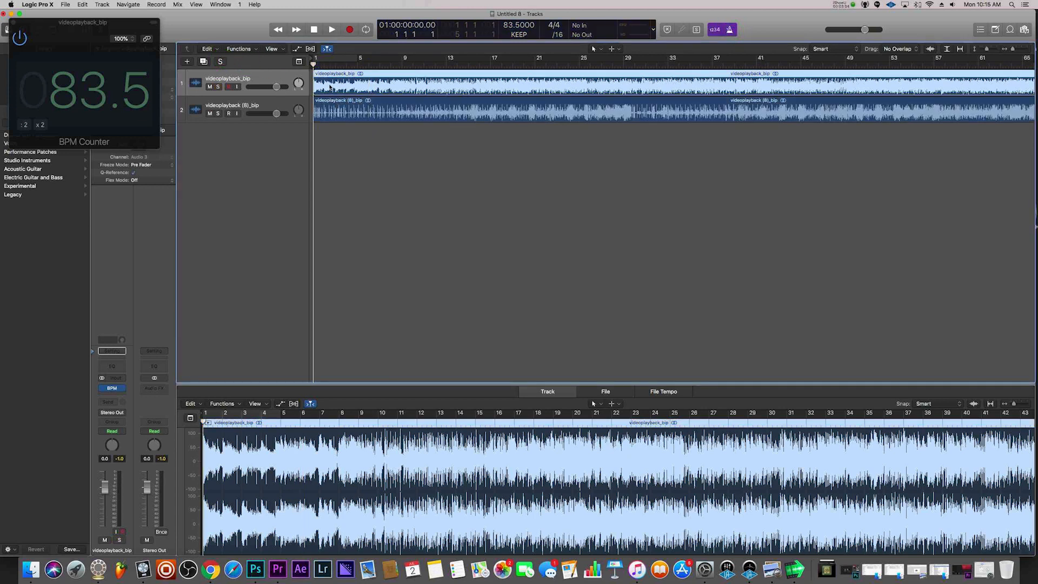
Mute the second track and check the first track against the metronome, cycling bars 1 to 5
key("space")
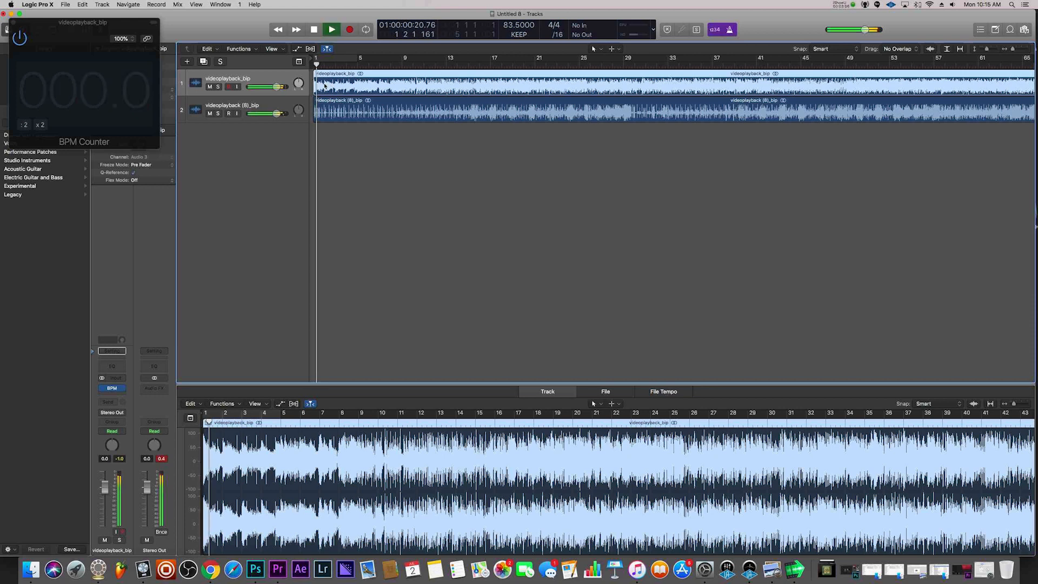
left_click(210, 113)
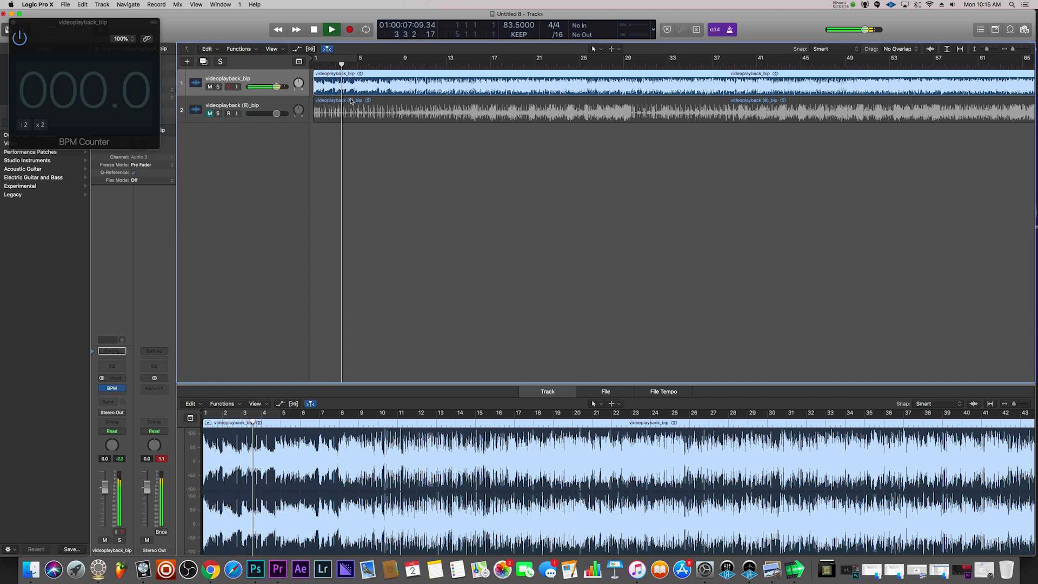
key("super+Right")
key("super+Right")
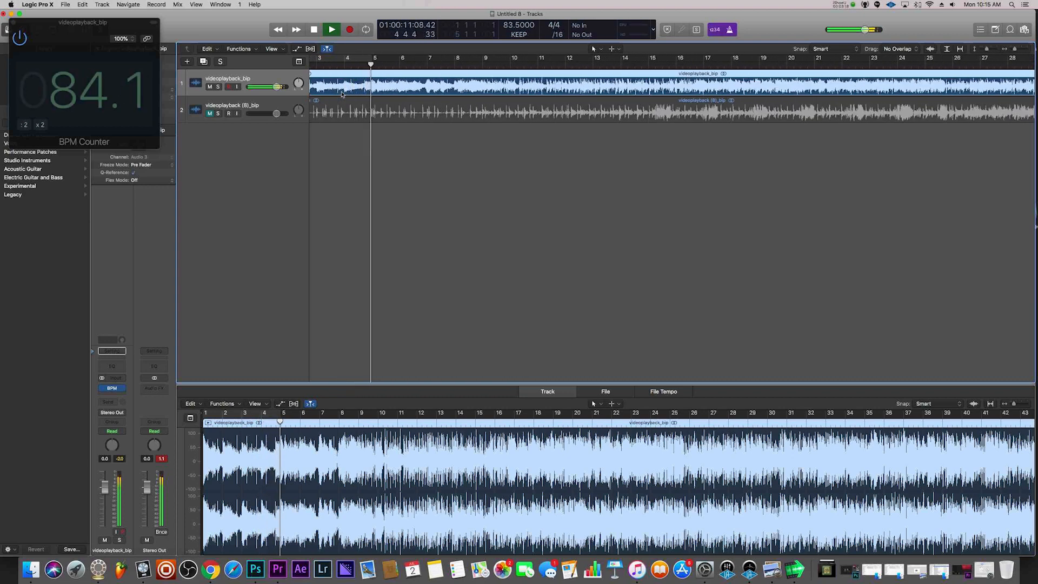
key("space")
left_click(353, 58)
key("space")
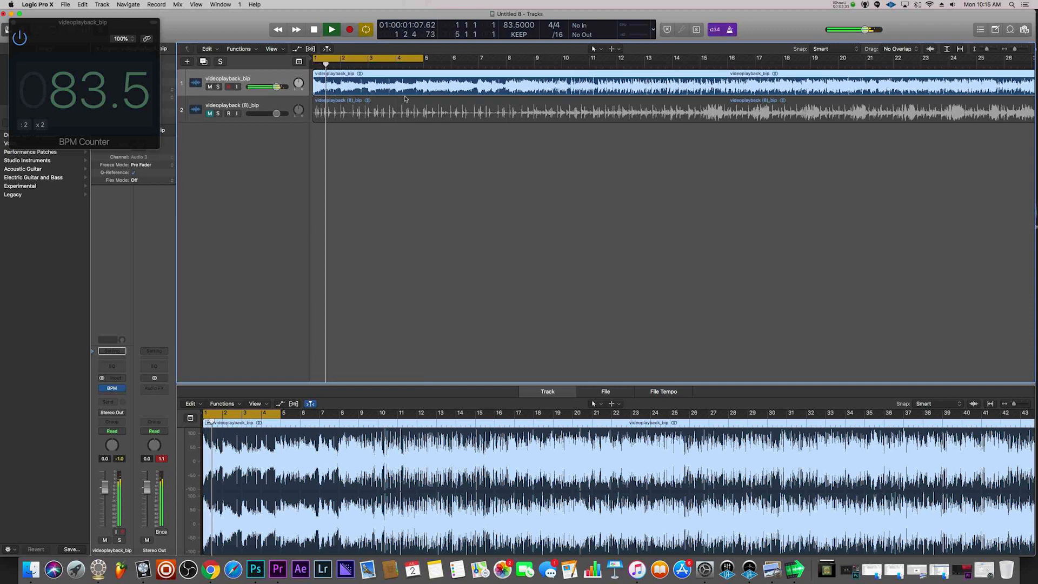
key("space")
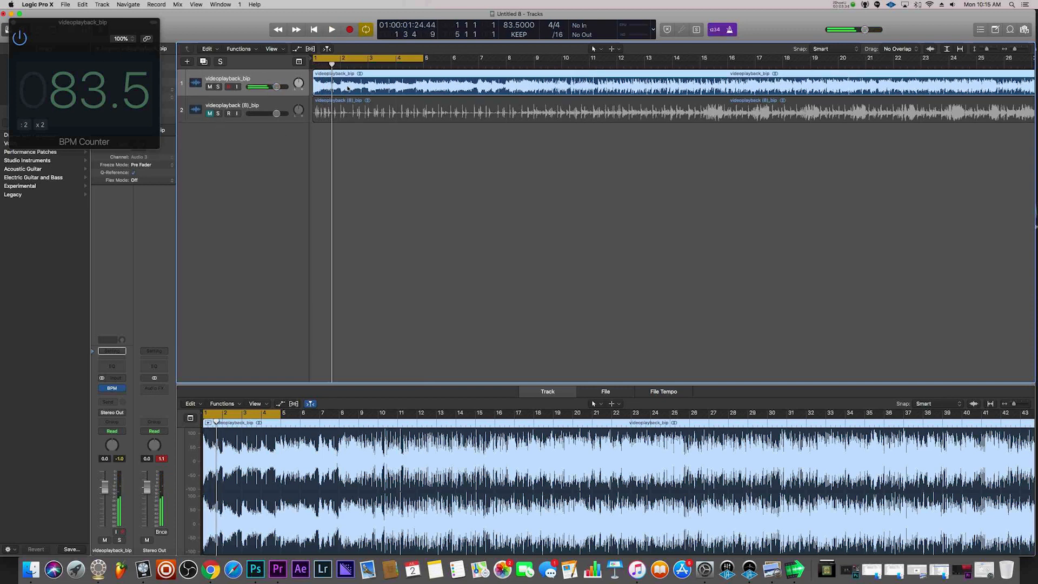
Split the first track's region at bar 5 and delete everything after the split
left_click_drag(332, 65, 424, 67)
left_click(387, 84)
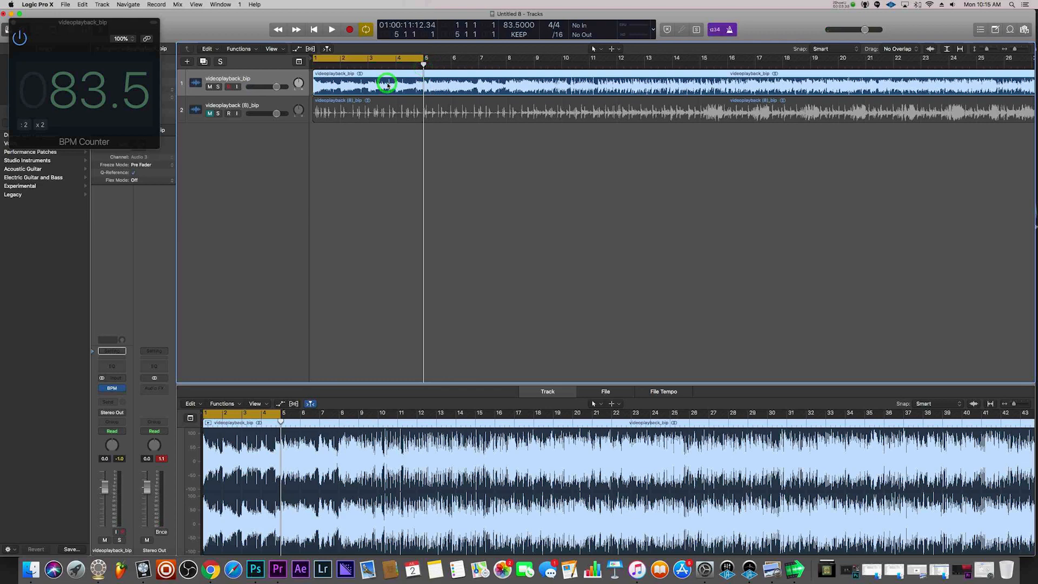
key("super+t")
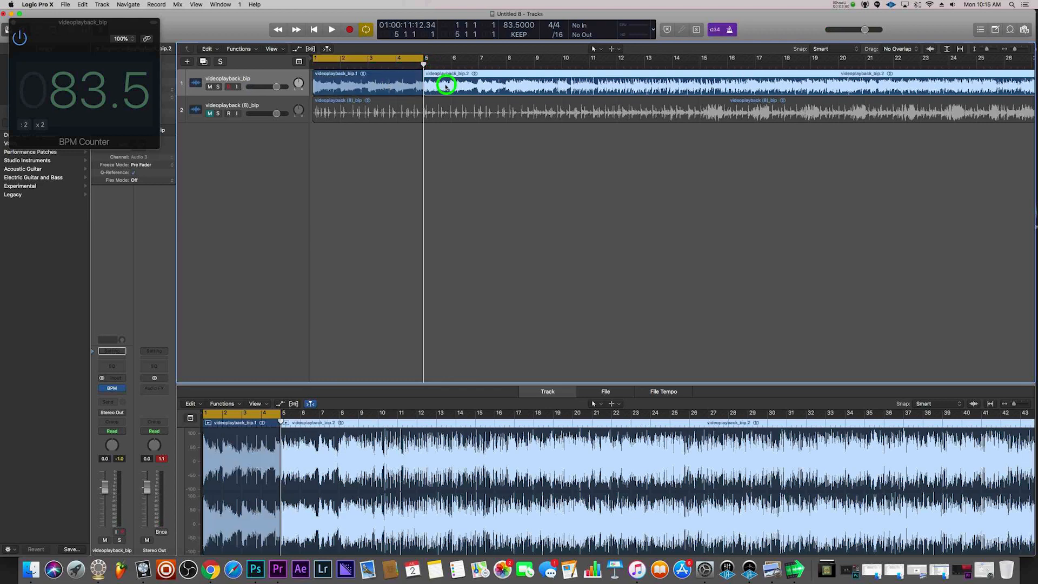
left_click_drag(446, 84, 536, 84)
left_click_drag(417, 64, 265, 62)
left_click(535, 84)
key("Delete")
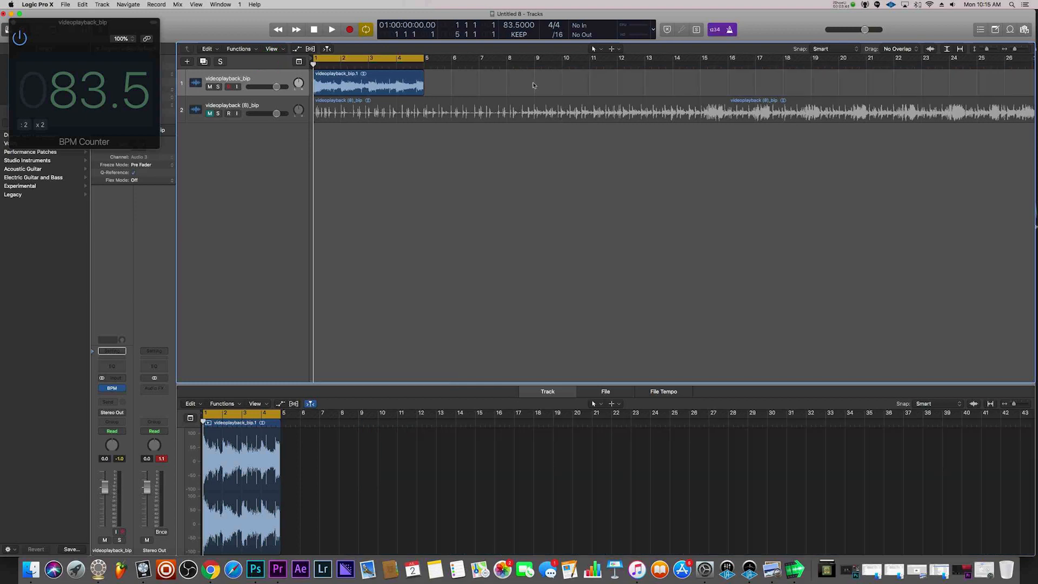
Unmute the second track and add a new software instrument track below it
left_click(260, 116)
left_click(262, 108)
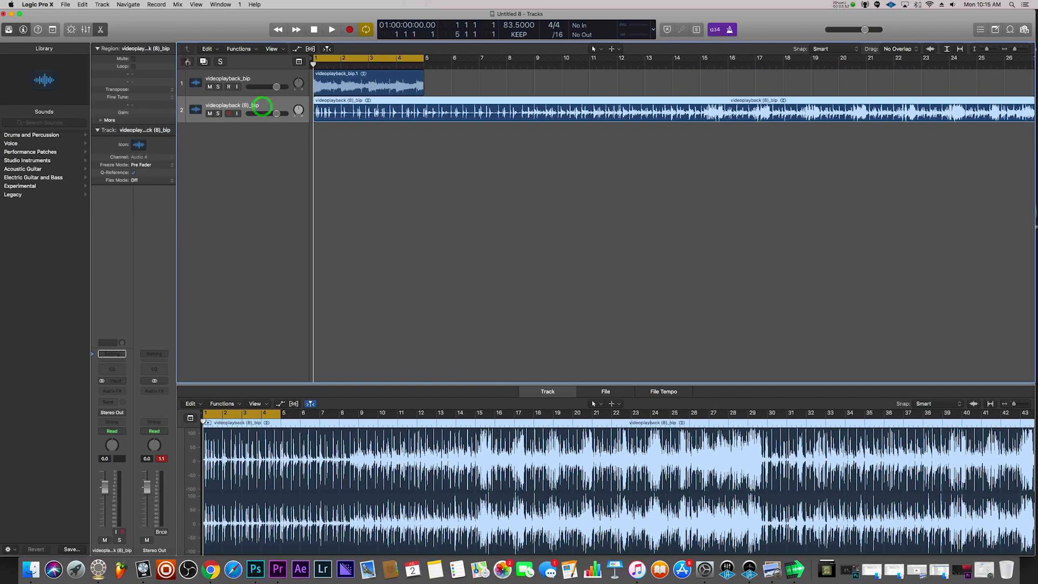
left_click(186, 61)
left_click(619, 142)
Load a stereo EXS24 sampler on the new instrument track and move its window clear of the tracks
left_click(113, 381)
mouse_move(141, 397)
left_click(211, 404)
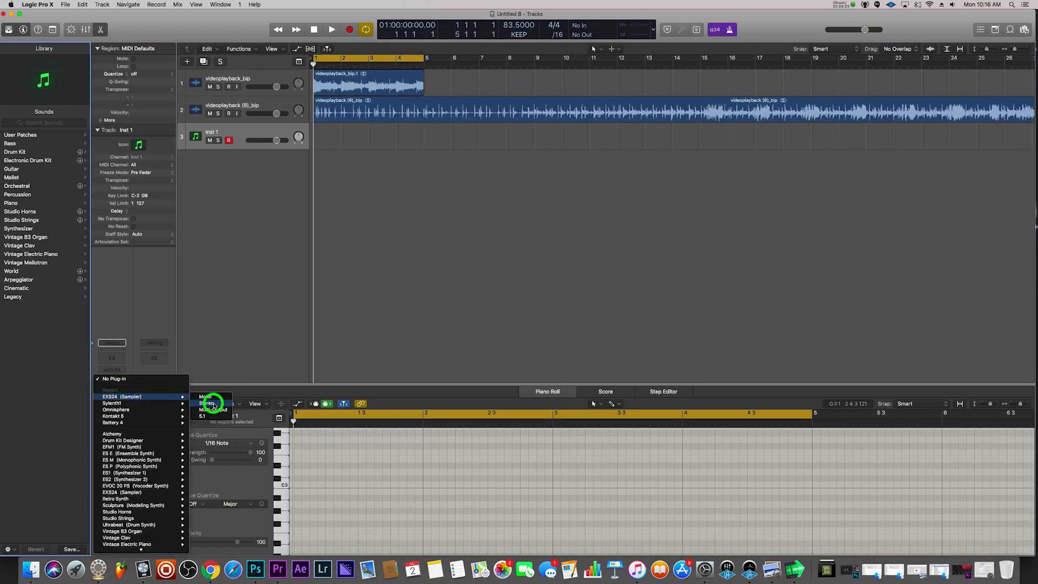
left_click_drag(206, 28, 418, 305)
Split the first track's four-bar region at bars 2, 3 and 4 into one-bar slices
key("super+Right")
key("super+Right")
key("super+Right")
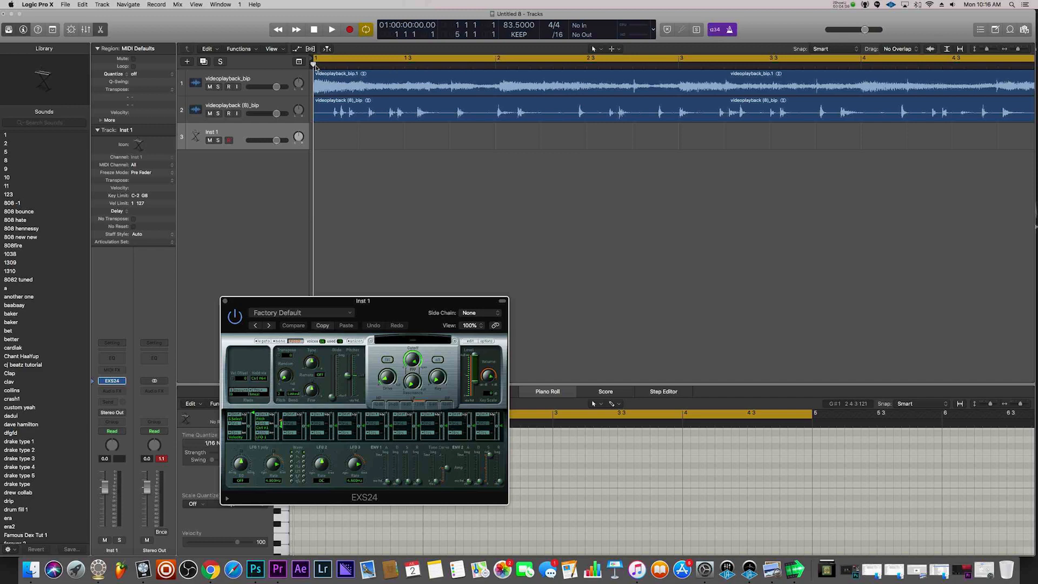
left_click_drag(313, 63, 496, 65)
key("super+t")
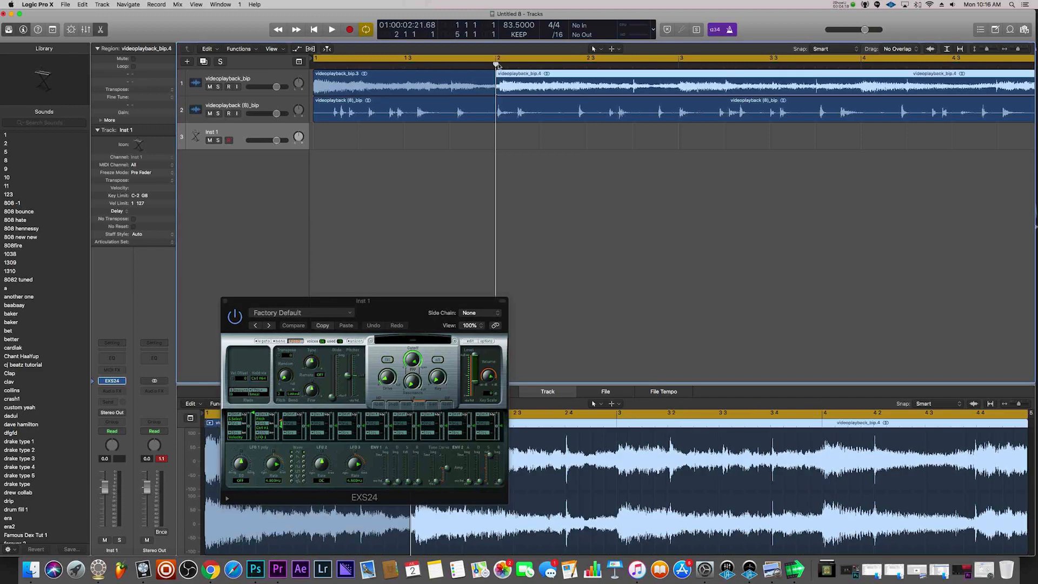
left_click_drag(647, 65, 679, 65)
key("super+t")
scroll(656, 99, "right", 2)
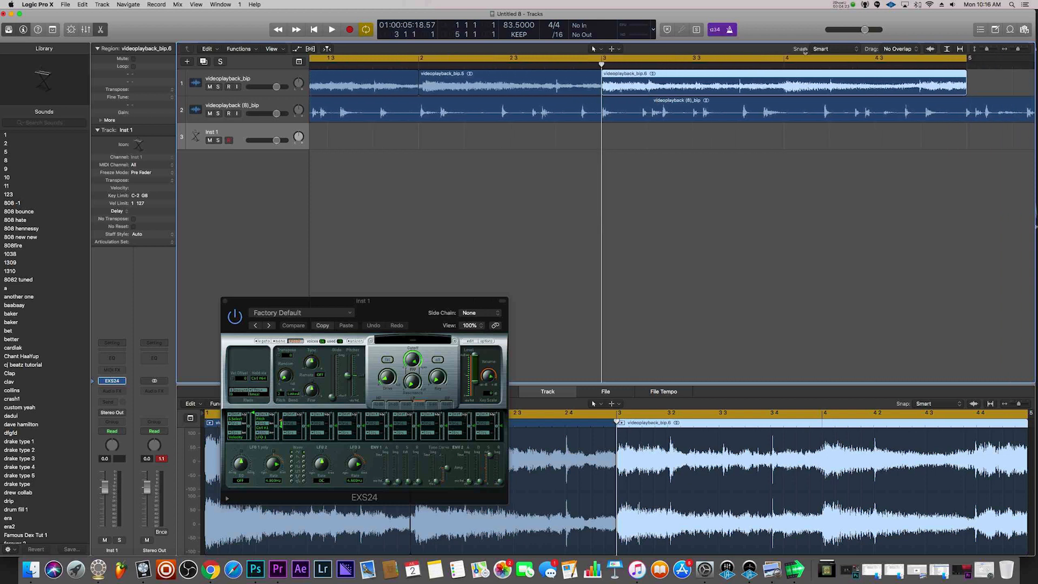
left_click(785, 66)
key("super+t")
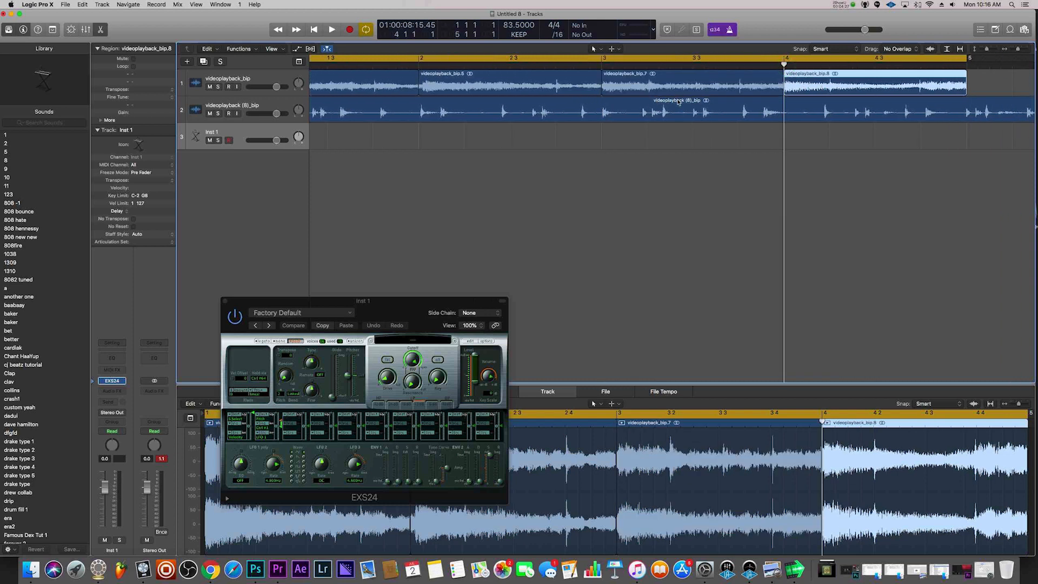
Open the EXS24 instrument editor and add the first track's four one-bar slices as separate zones on C1 to D#1
key("super+Left")
key("super+Left")
key("super+Left")
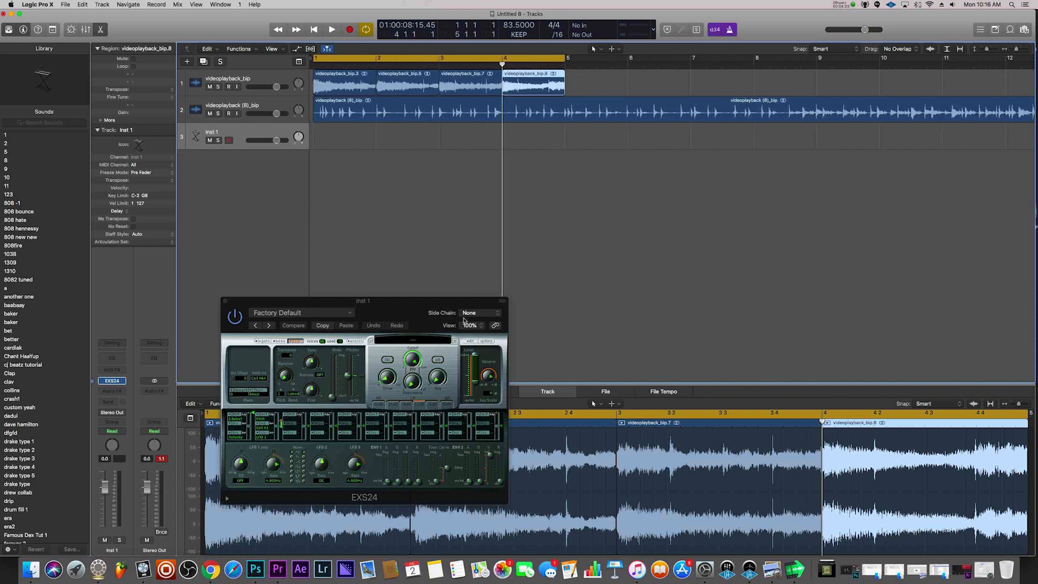
left_click(470, 342)
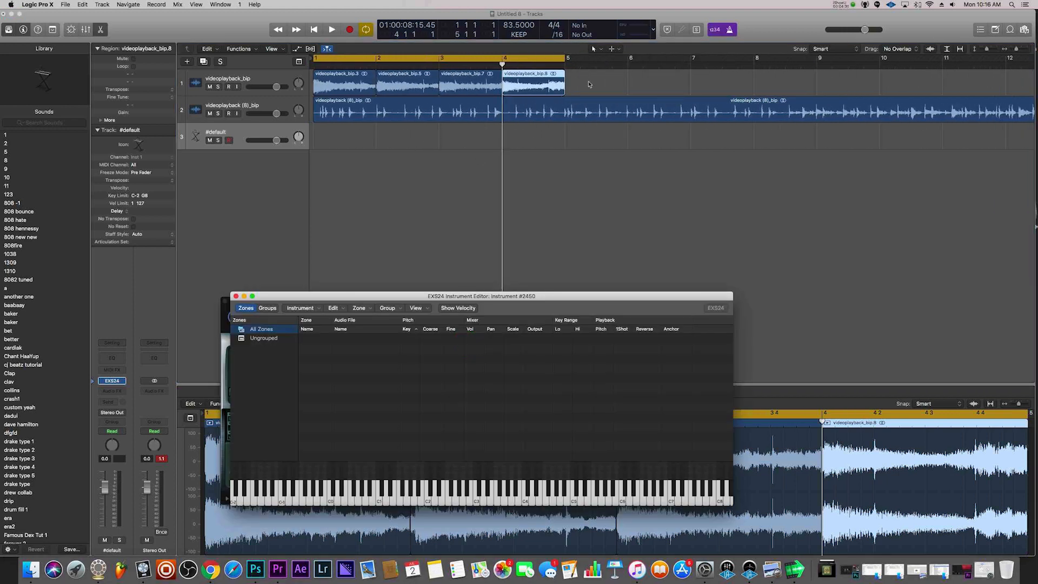
left_click_drag(308, 81, 580, 86)
left_click_drag(349, 84, 442, 377)
left_click(541, 381)
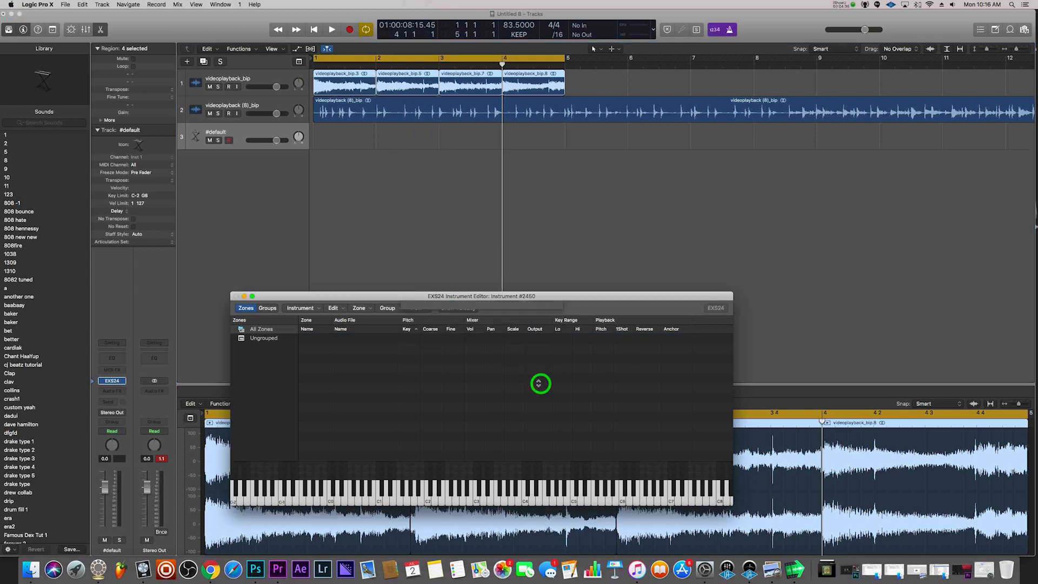
Check the advanced preferences to see whether Show Advanced Tools and all additional options are enabled
left_click(38, 4)
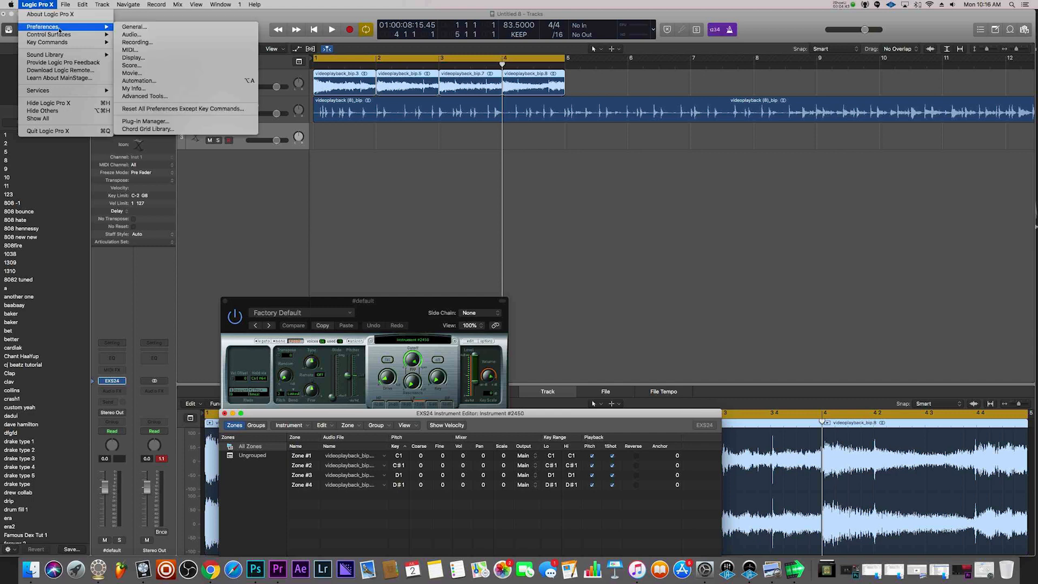
left_click(40, 6)
left_click(42, 6)
mouse_move(64, 27)
left_click(165, 94)
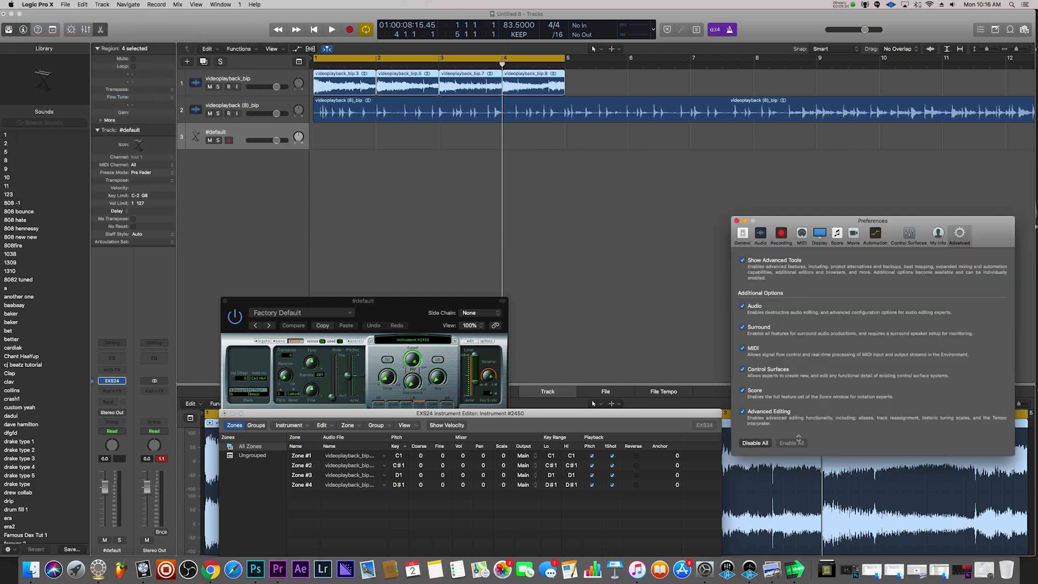
left_click(736, 221)
Move the instrument editor up clear of the sampler, create a new group and assign all four zones to it
left_click_drag(320, 222, 299, 216)
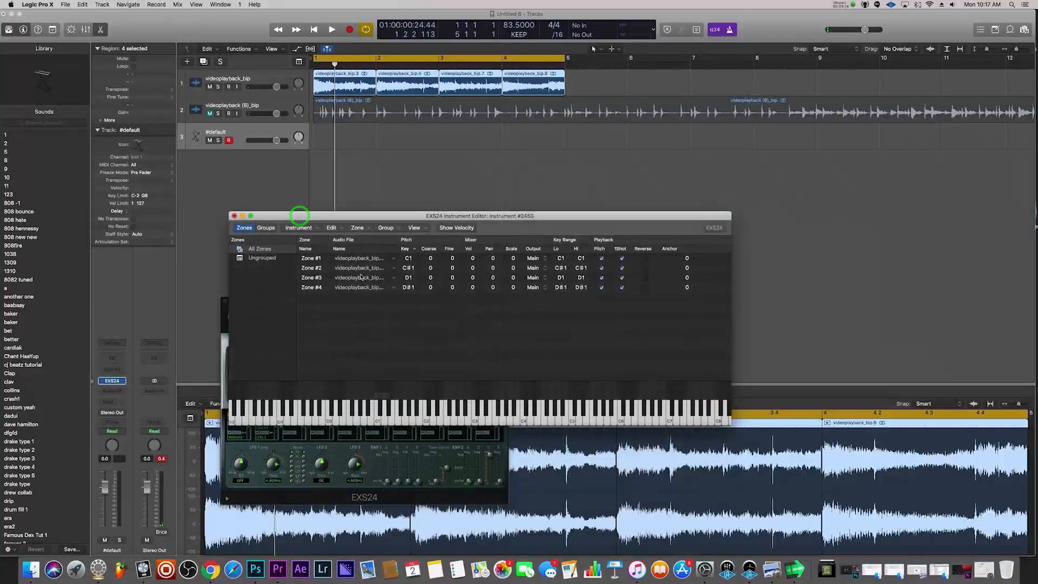
left_click(360, 275)
left_click(387, 227)
left_click(398, 235)
left_click_drag(374, 316, 263, 264)
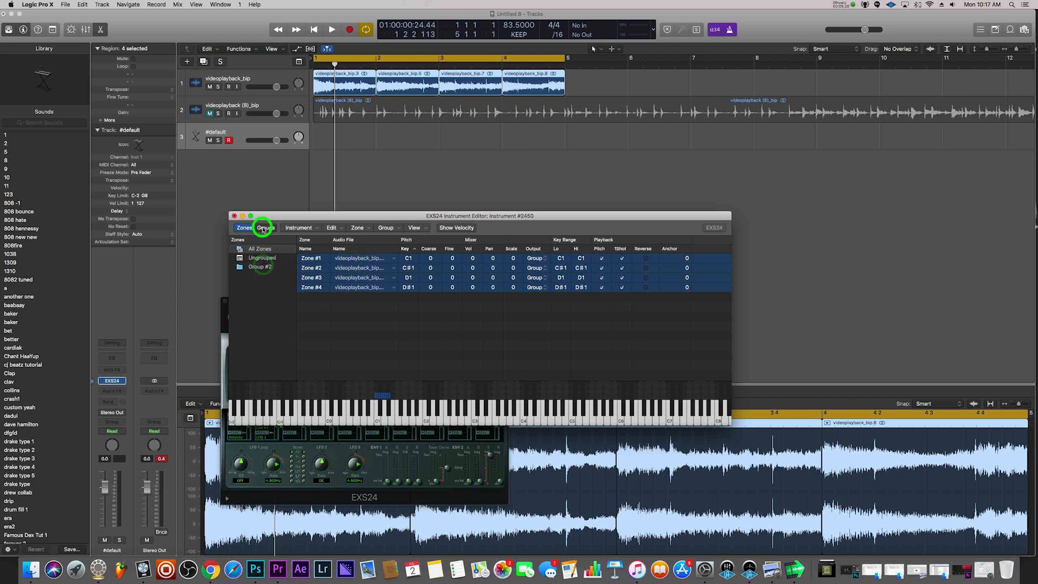
Set the new group's polyphony to 1 voice and return to the zone list
left_click(264, 228)
left_click(378, 258)
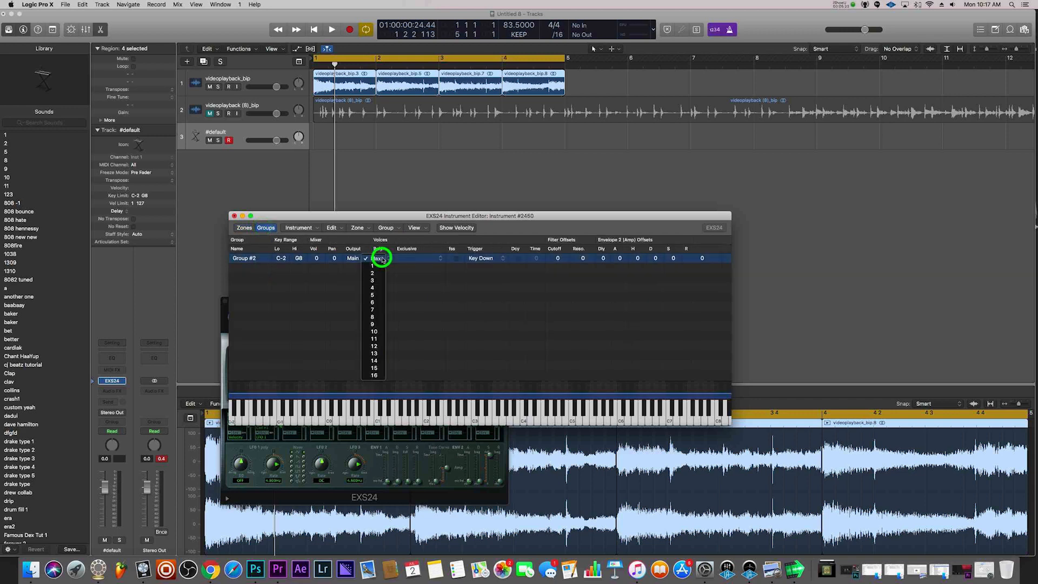
left_click(376, 266)
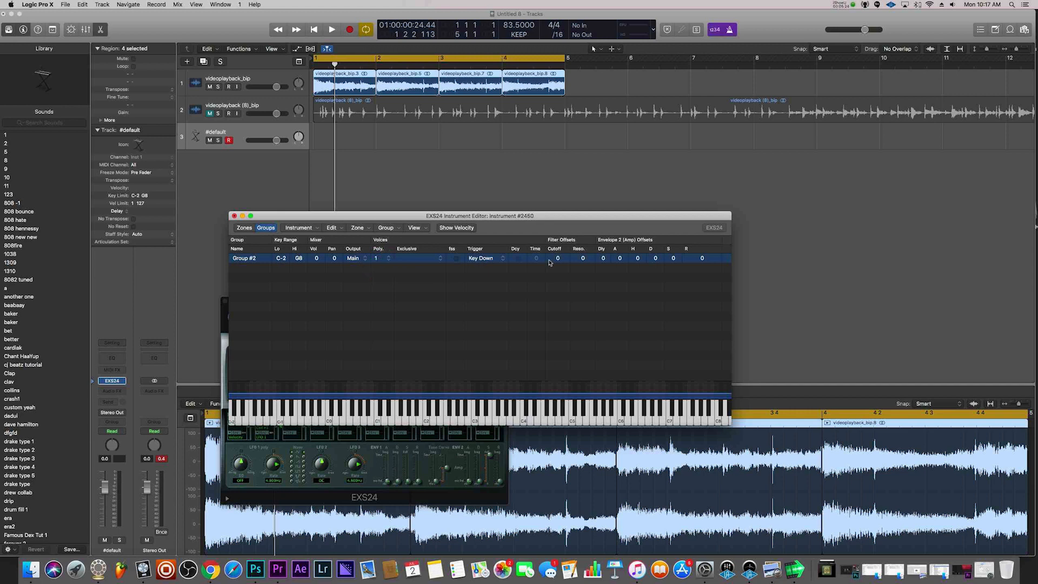
left_click(245, 227)
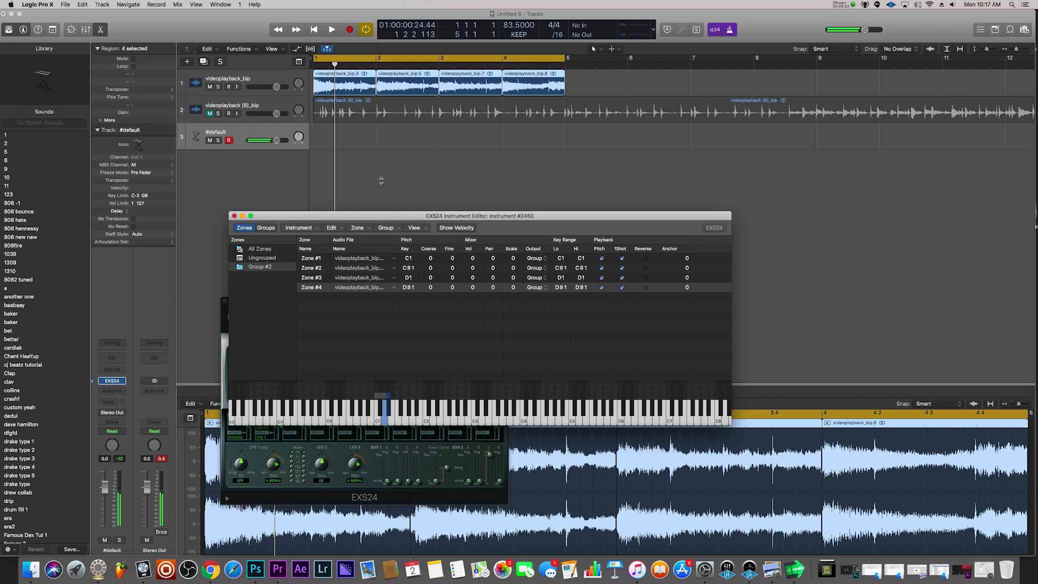
Rename the sampler instrument track as SAMPLES
left_click(218, 131)
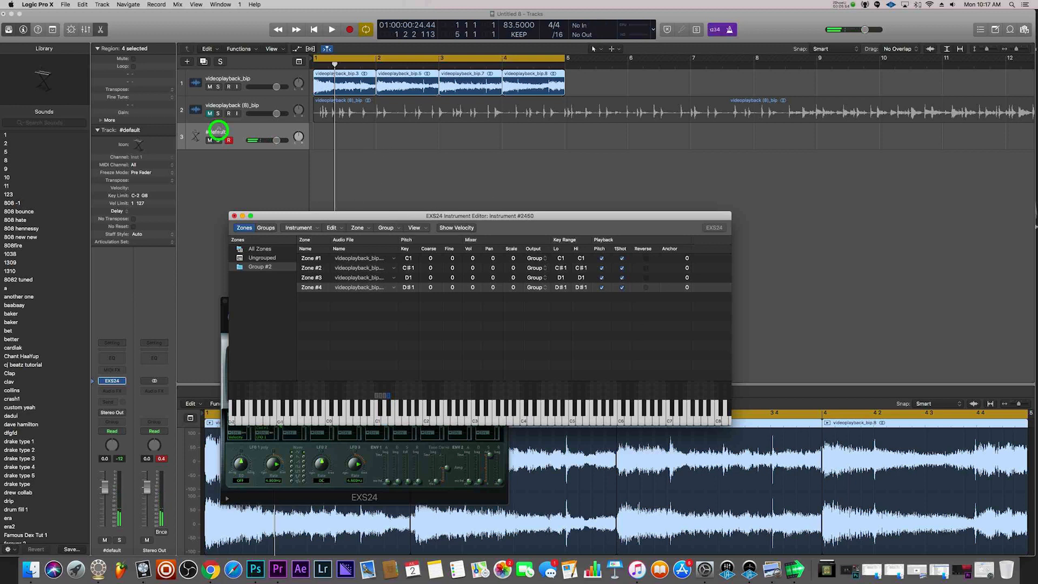
double_click(218, 132)
type("SAMPLES")
key("Return")
Solo the second track, which holds the drum audio, and return the playhead to the project start
left_click(270, 105)
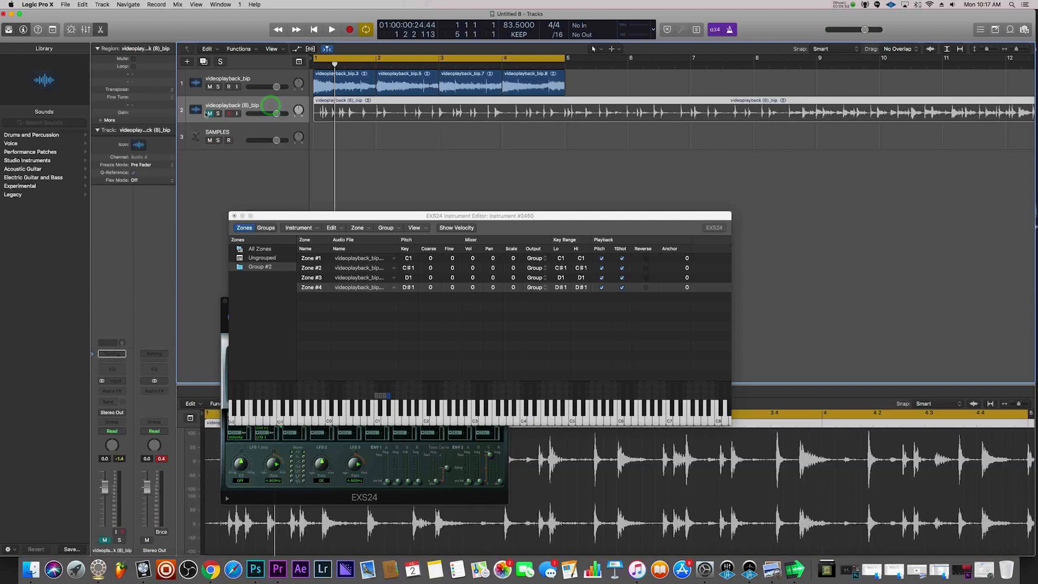
left_click(218, 113)
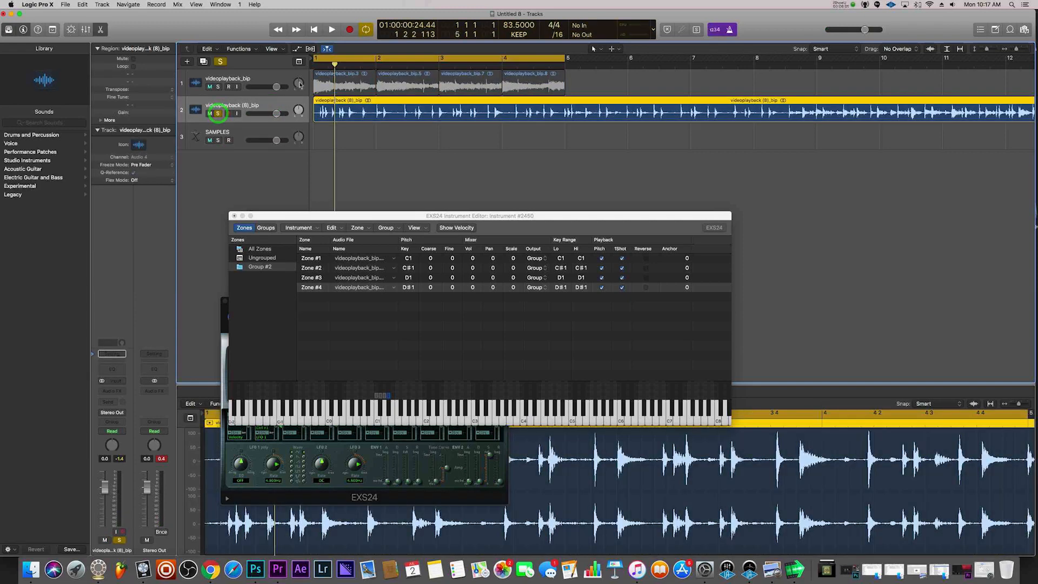
left_click_drag(335, 65, 306, 66)
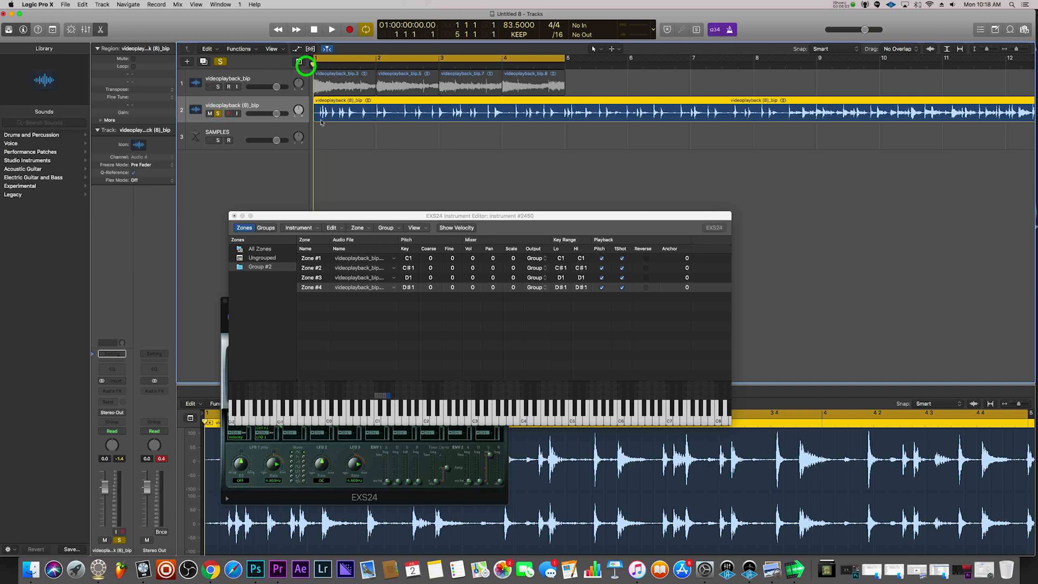
left_click(241, 216)
left_click(332, 166)
Turn off cycle mode and play the soloed drum track from the start to find a clean hit
key("super+Right")
key("super+Right")
left_click_drag(313, 60, 363, 64)
left_click(313, 65)
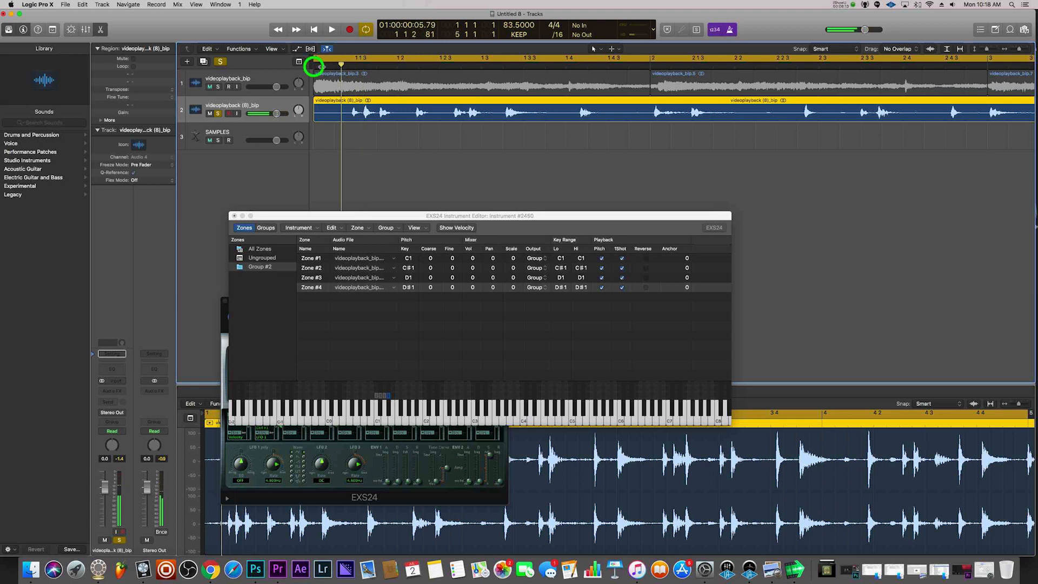
left_click(366, 29)
key("space")
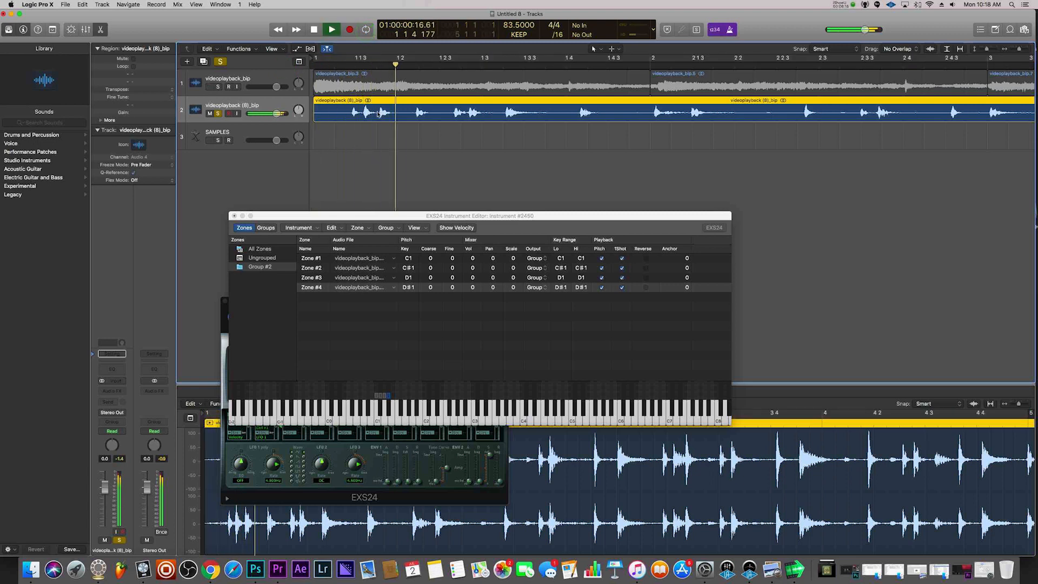
scroll(400, 113, "right", 1)
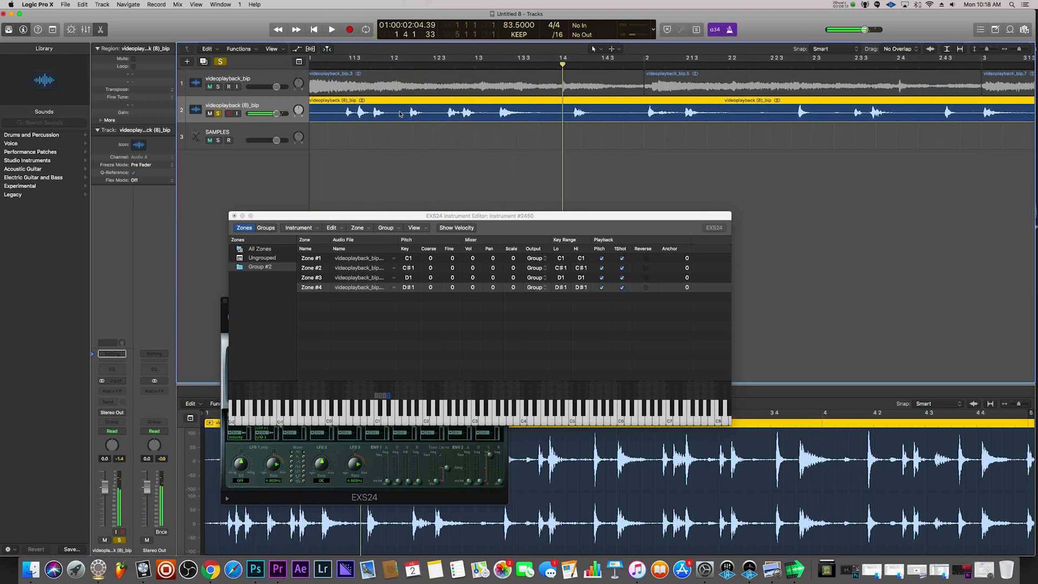
key("space")
Trim the start of the drum region to the transient of the hit just after position 1 4 1 161
left_click_drag(689, 63, 575, 66)
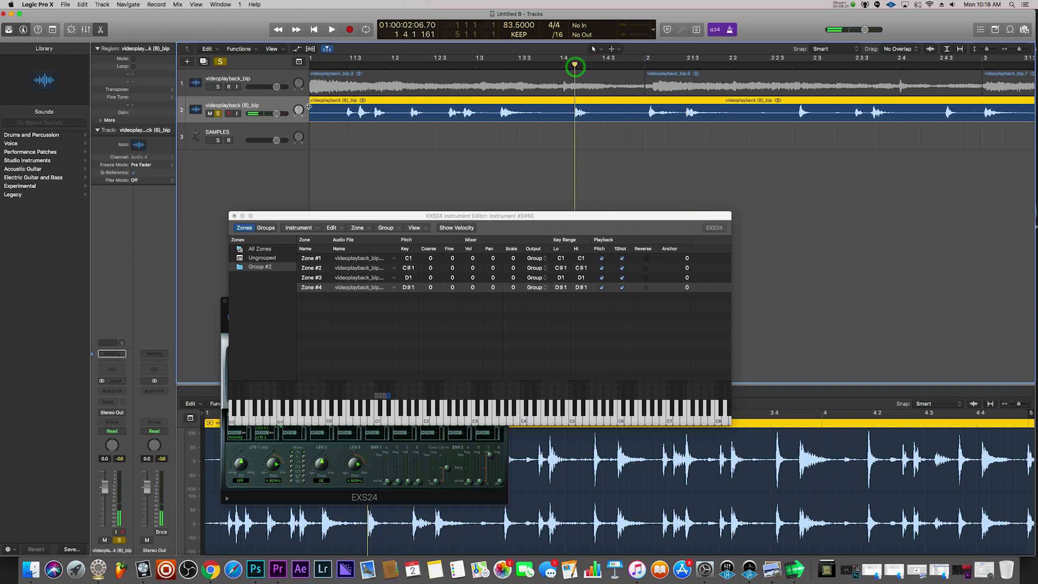
left_click_drag(316, 120, 580, 126)
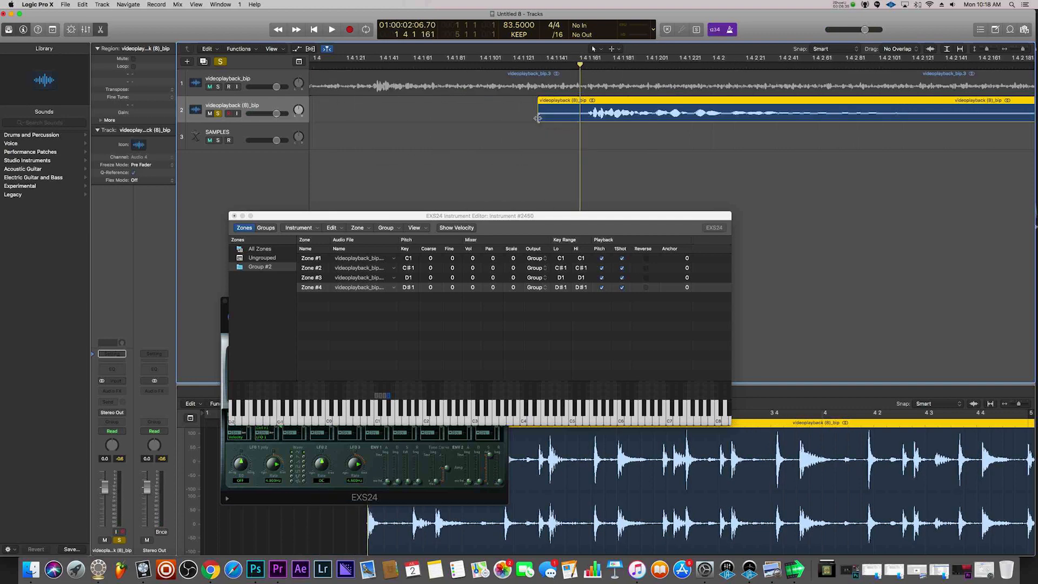
key("super+Right")
key("super+Right")
left_click_drag(456, 115, 607, 122)
key("super+Left")
key("super+Left")
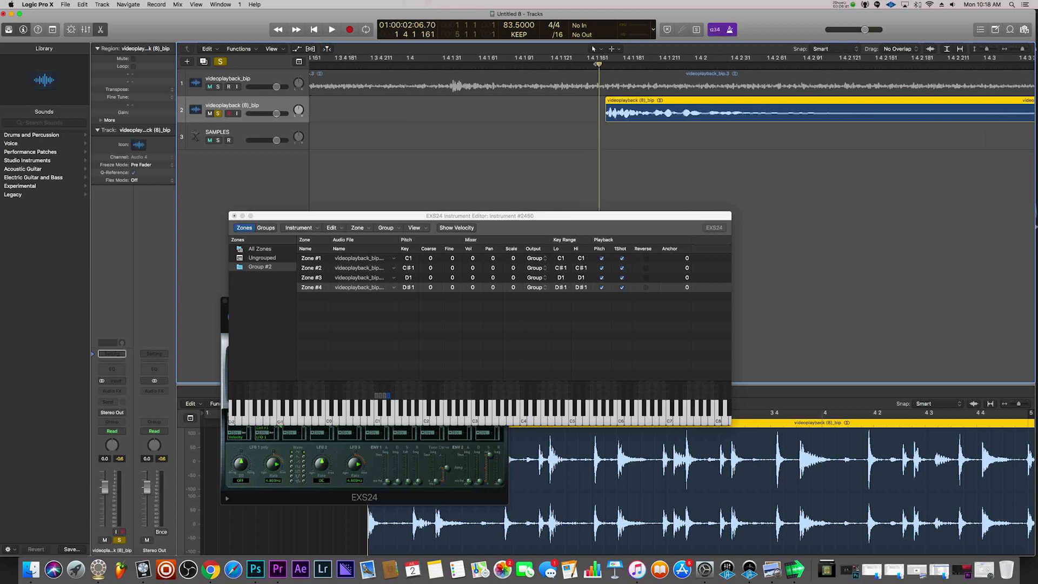
Play on to the next drum hit and split the drum region at position 2 1 1 41
key("space")
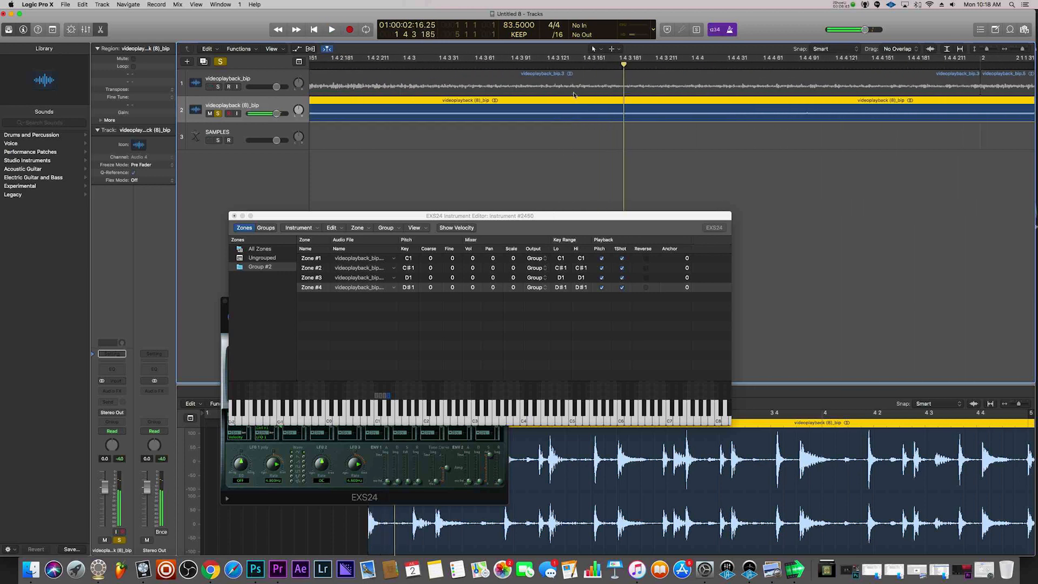
key("super+Left")
key("super+Left")
key("super+Left")
key("super+Left")
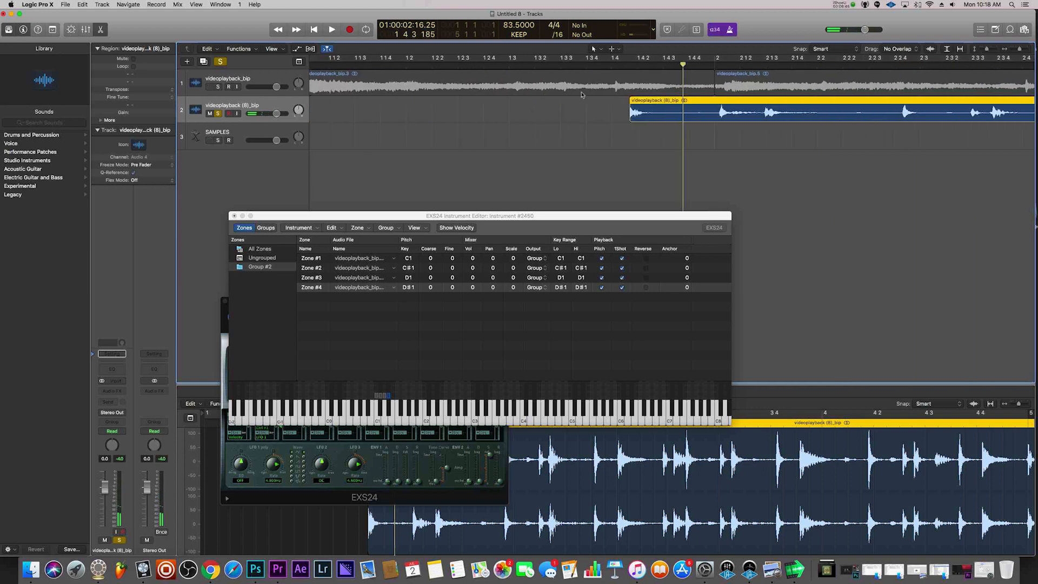
left_click_drag(683, 65, 719, 67)
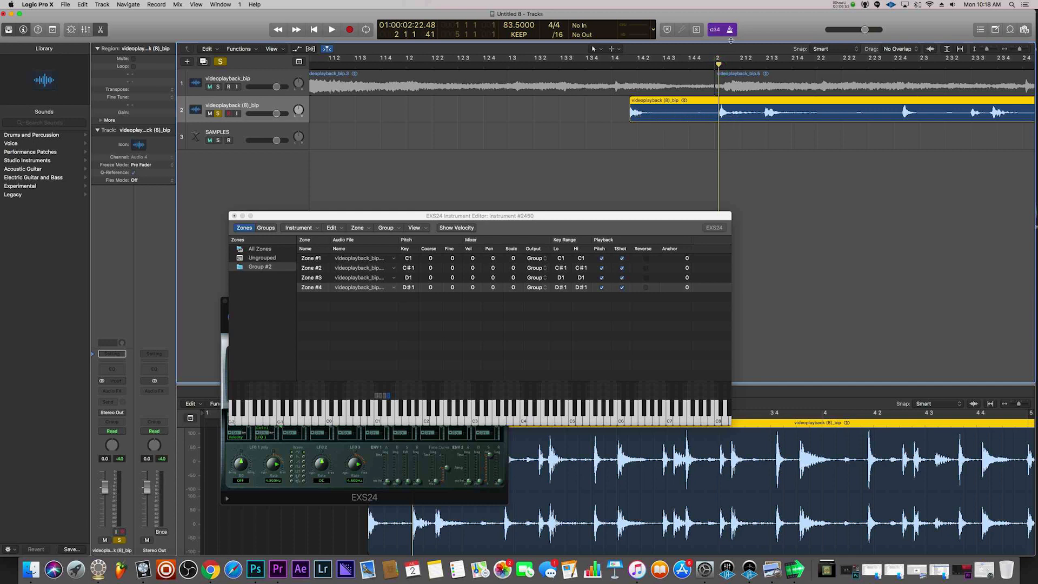
left_click(719, 64)
key("super+t")
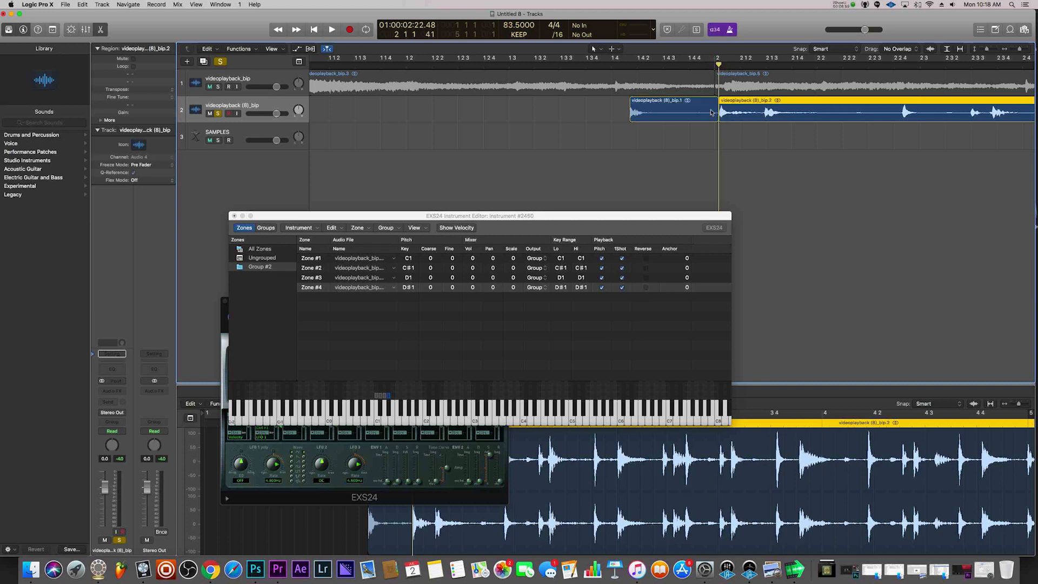
Shift the boundary between the two drum regions slightly later, to about 2 1 1 46, where the hit's transient starts
key("super+Right")
key("super+Right")
key("super+Right")
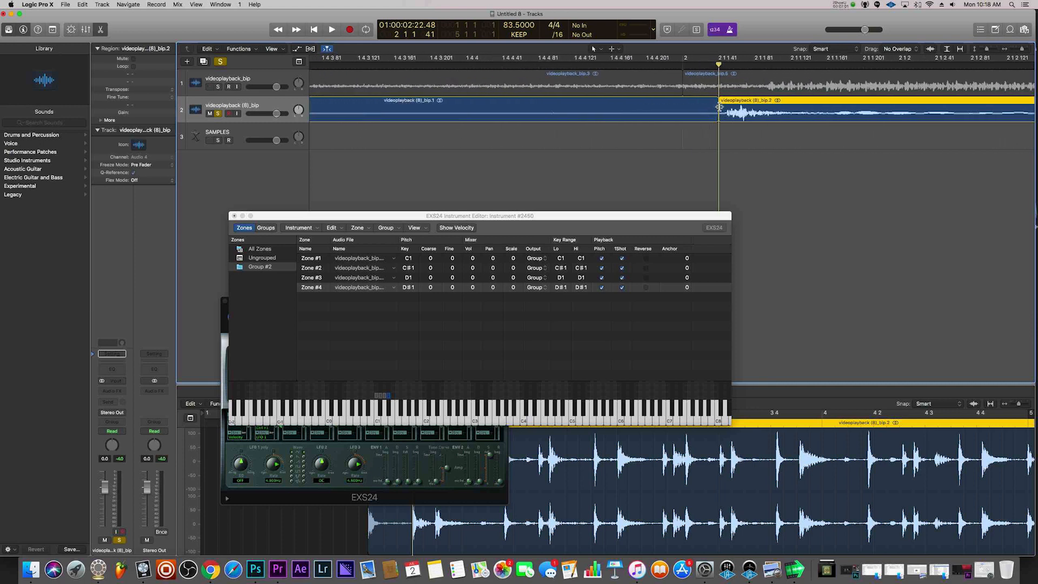
left_click_drag(718, 107, 764, 108)
key("super+Right")
key("super+Right")
key("super+Right")
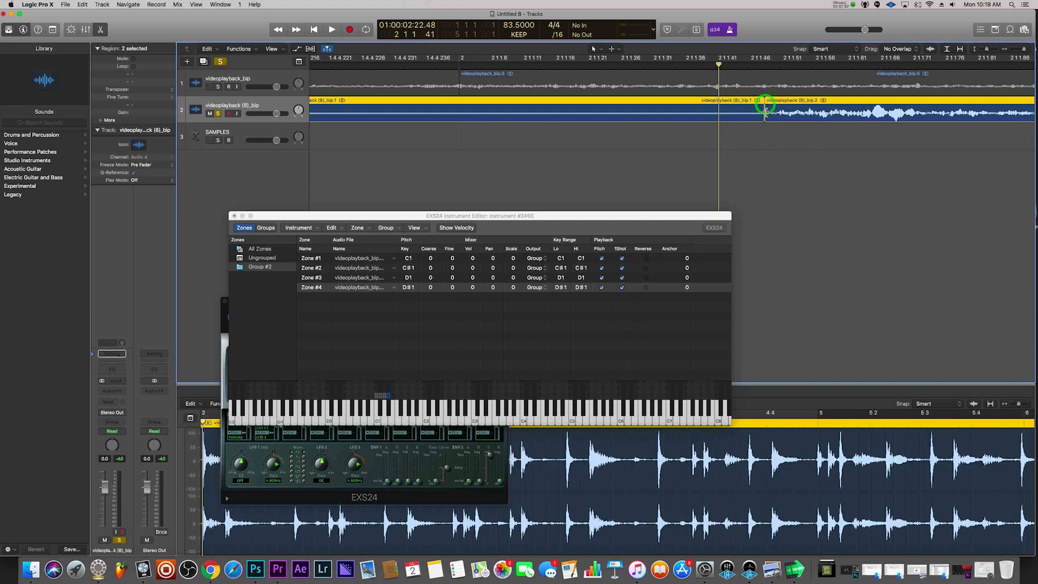
Audition the drum track past the second region's first hit and locate the following hit near 2 1 2 227
key("super+Left")
key("super+Left")
key("super+Left")
key("space")
key("space")
left_click_drag(849, 67, 825, 66)
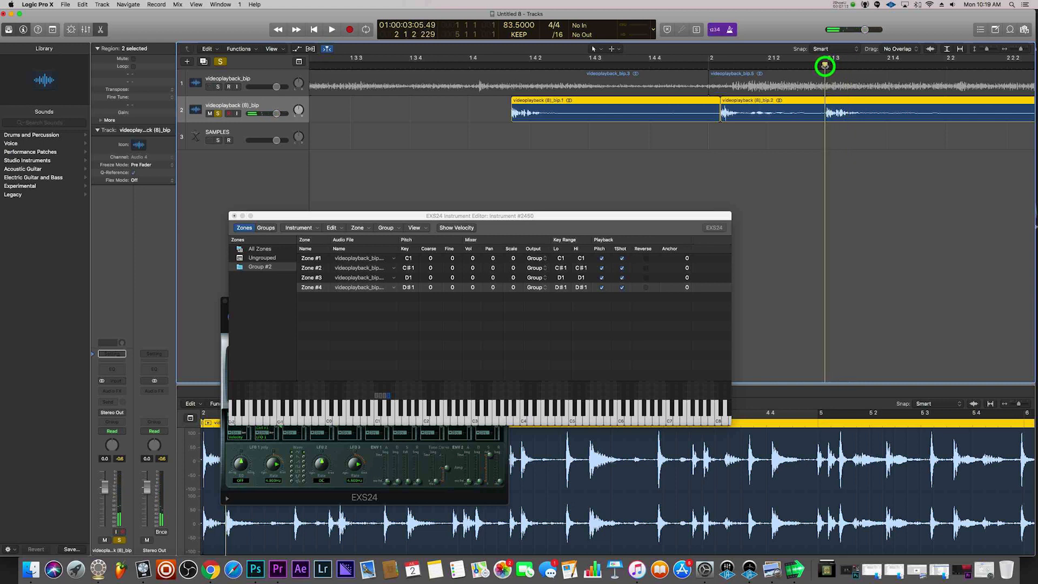
key("super+Right")
key("super+Right")
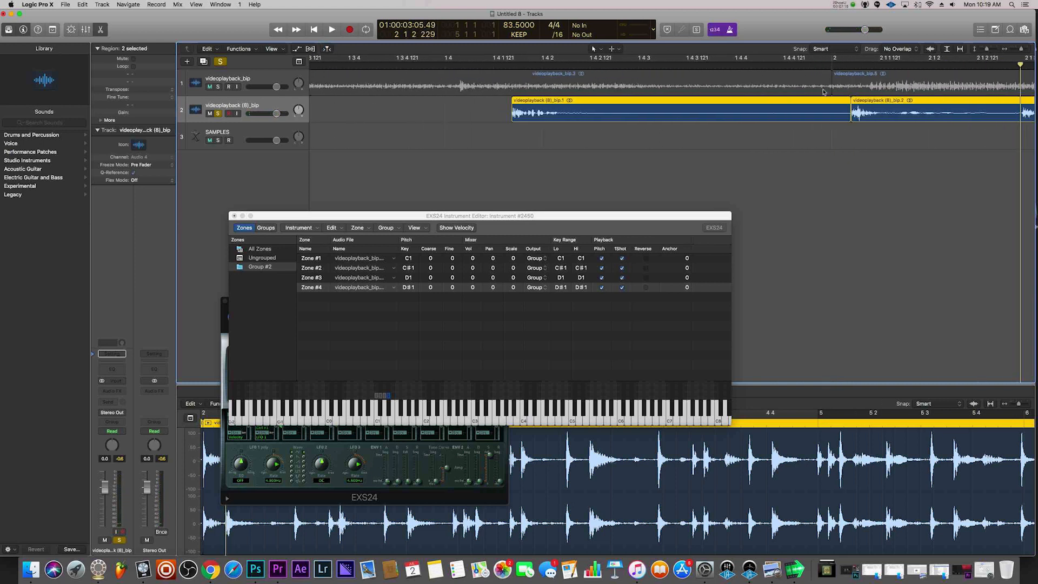
scroll(824, 92, "right", 5)
left_click(802, 66)
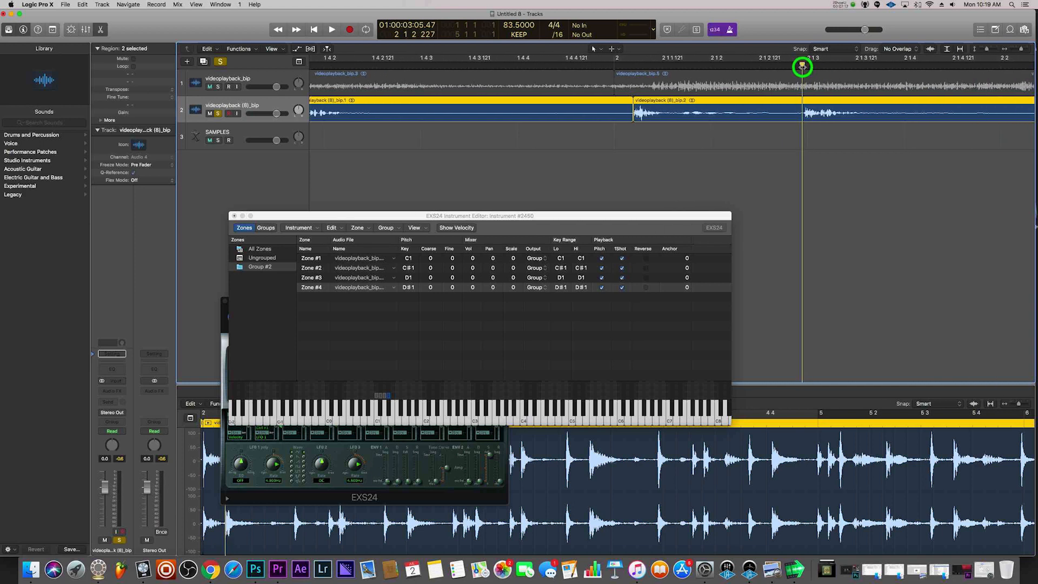
Split the drum region at position 2 1 2 224, just before the following hit, and audition the remaining part
key("space")
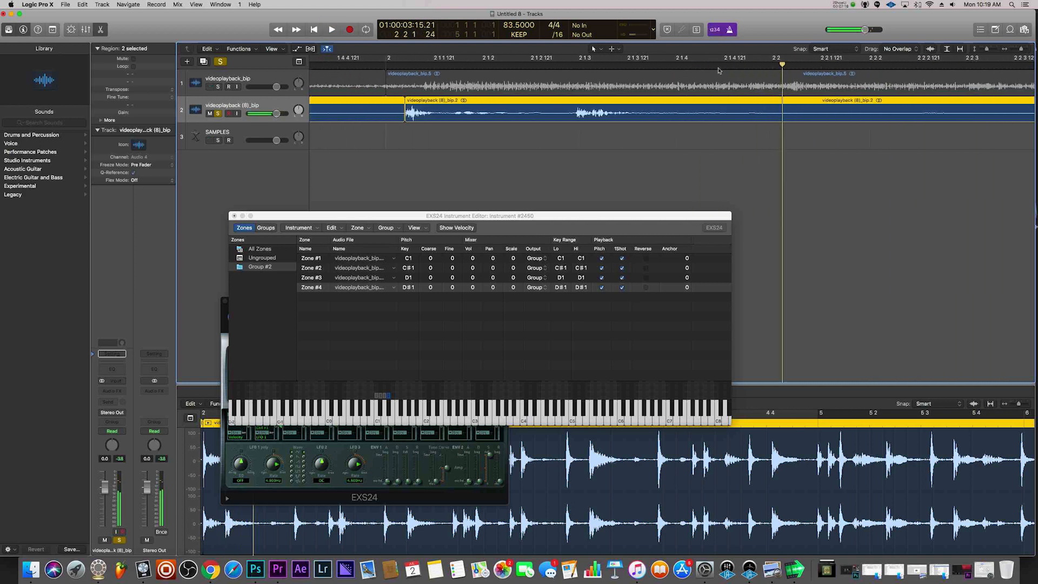
left_click_drag(788, 66, 574, 69)
scroll(546, 114, "right", 3)
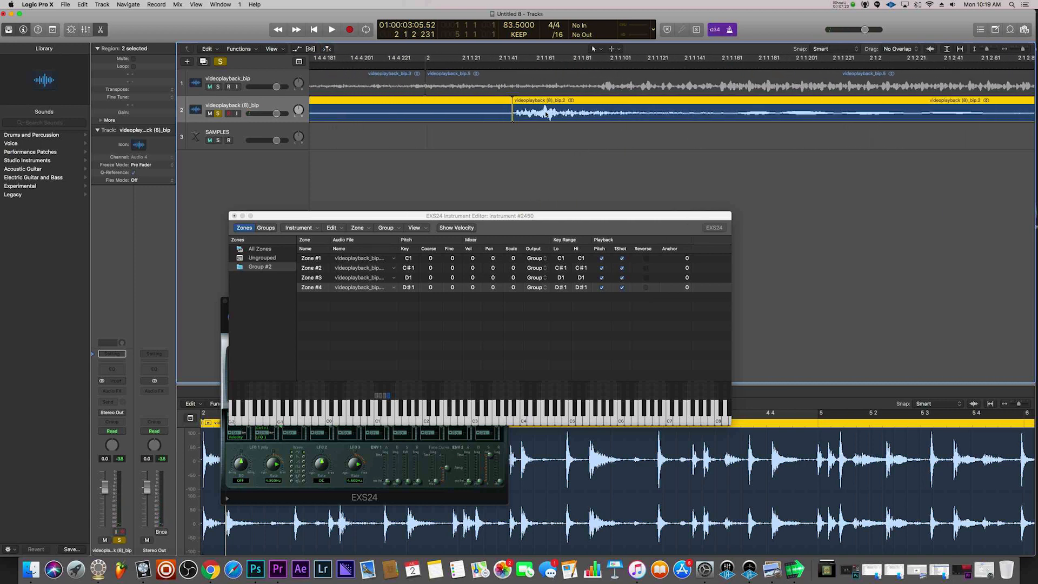
key("cmd+Right")
left_click_drag(597, 65, 586, 66)
scroll(590, 85, "up", 5)
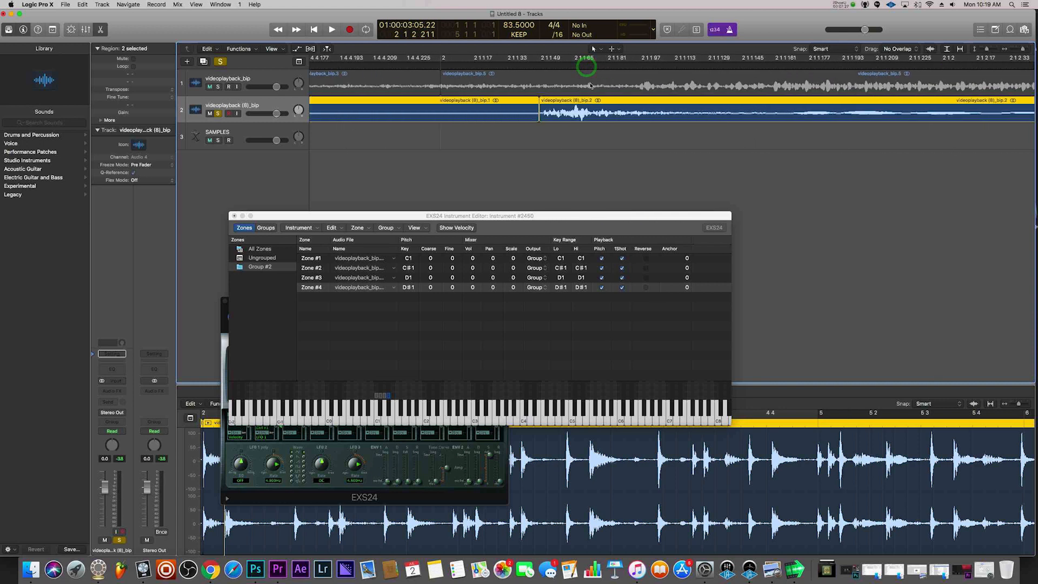
mouse_move(611, 65)
left_mouse_down()
mouse_move(640, 65)
mouse_move(628, 66)
left_mouse_up()
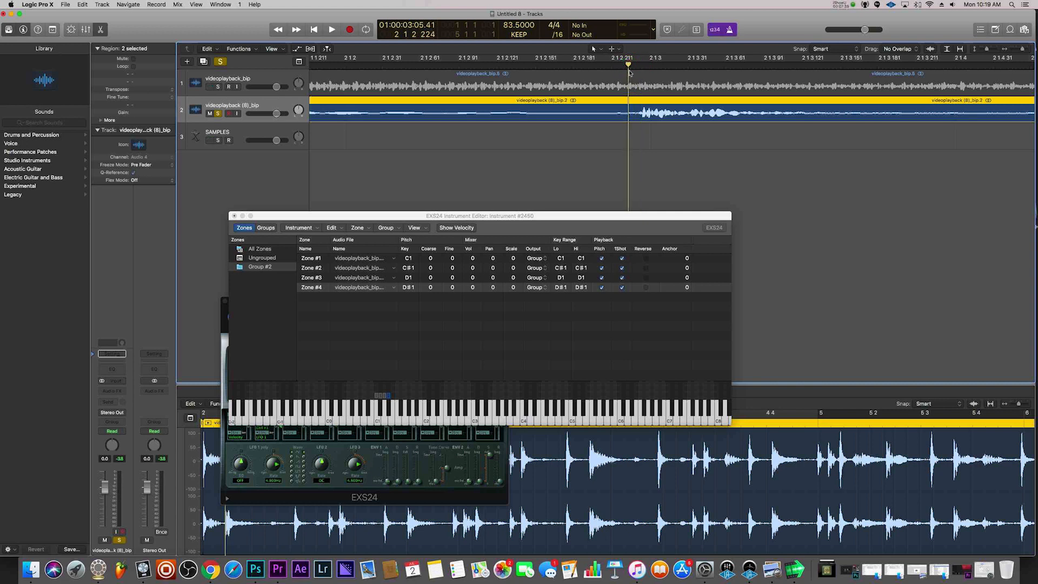
key("super+t")
key("space")
key("space")
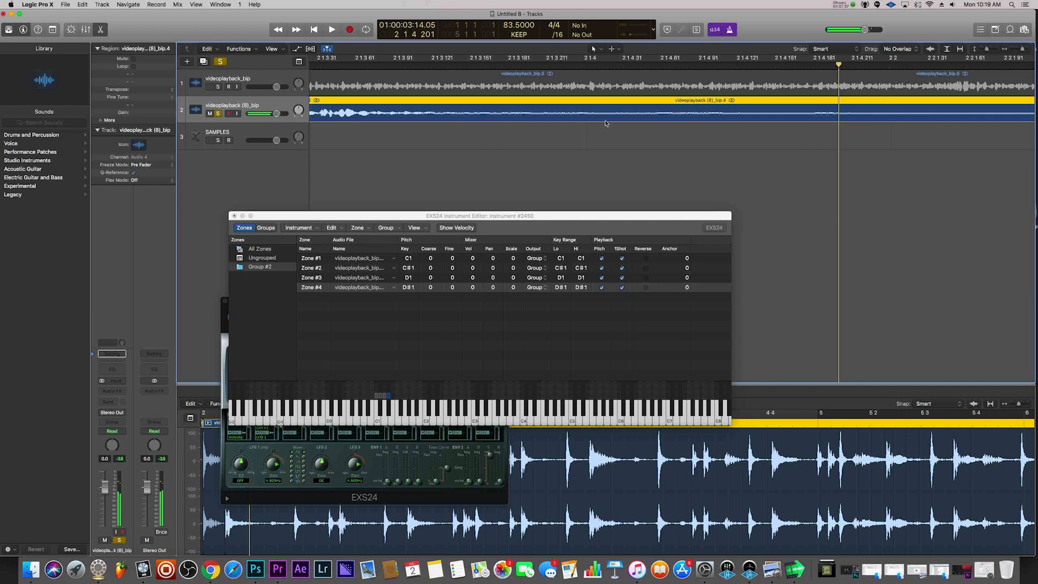
Turn off the metronome and move the playhead back to the first drum slice at 1 4 1 161
key("super+Left")
left_click(729, 29)
key("super+Left")
double_click(604, 65)
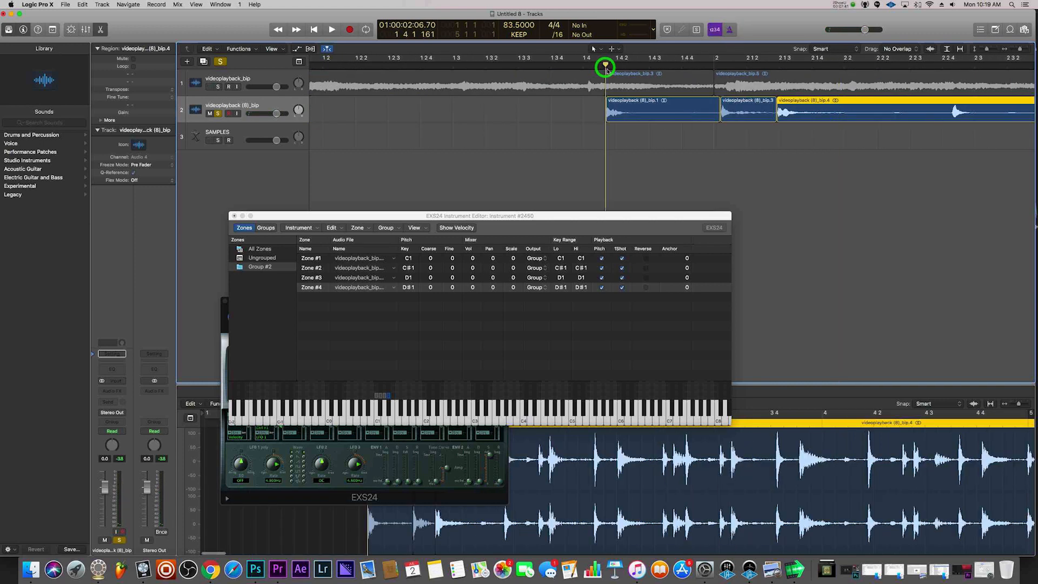
Split the last drum region at 2 2 2 121 and shift the new boundary slightly later
scroll(744, 116, "right", 2)
left_click_drag(755, 64, 869, 70)
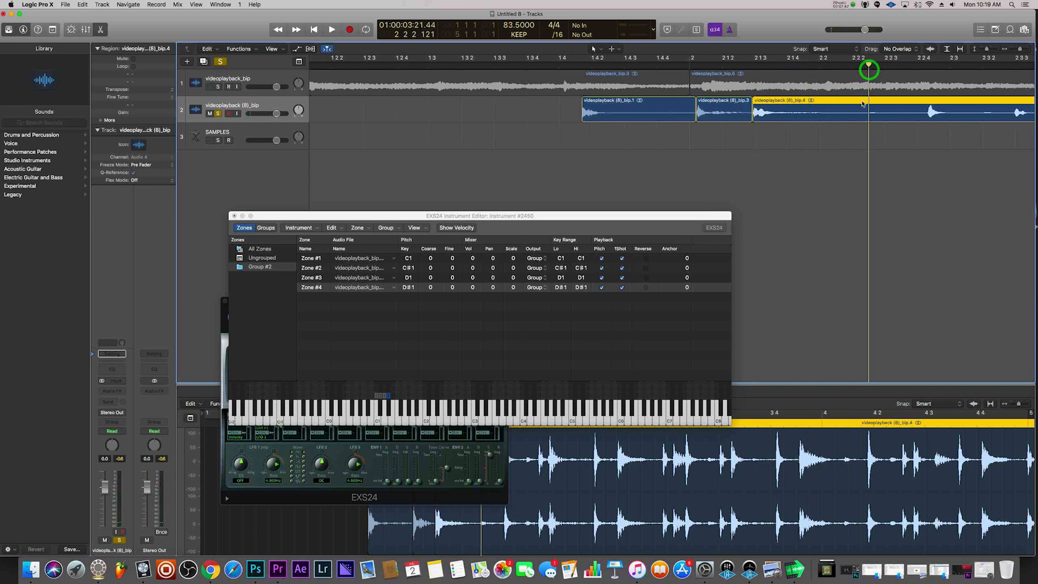
scroll(863, 104, "up", 3)
left_click_drag(881, 66, 867, 66)
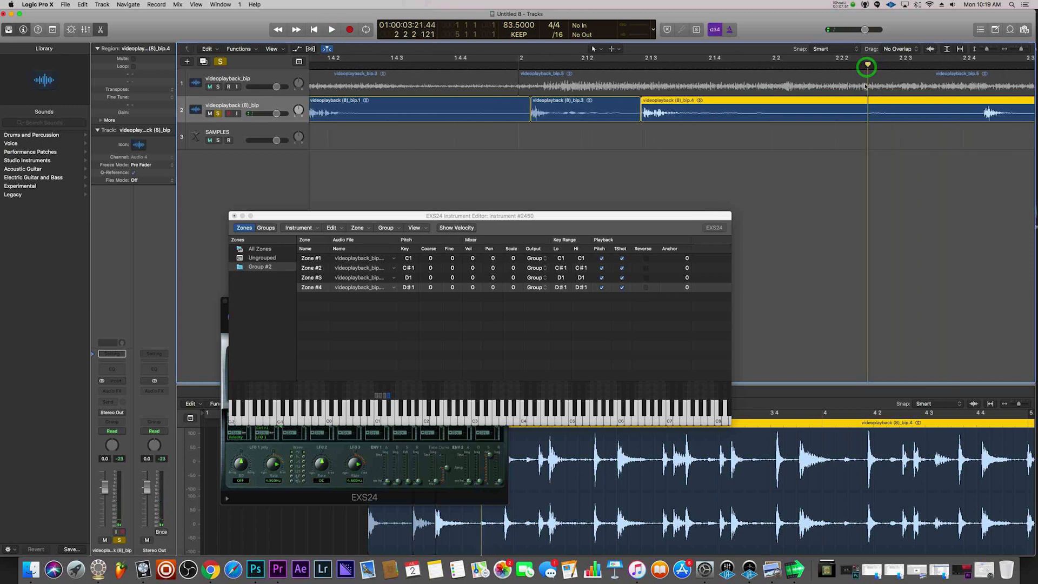
key("super+t")
scroll(875, 118, "up", 5)
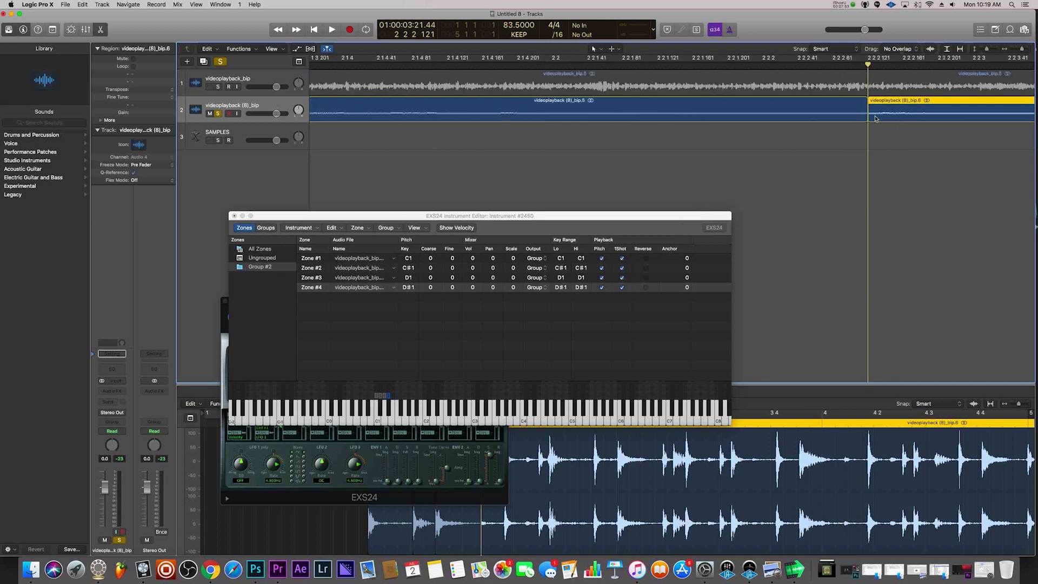
left_click_drag(869, 108, 890, 109)
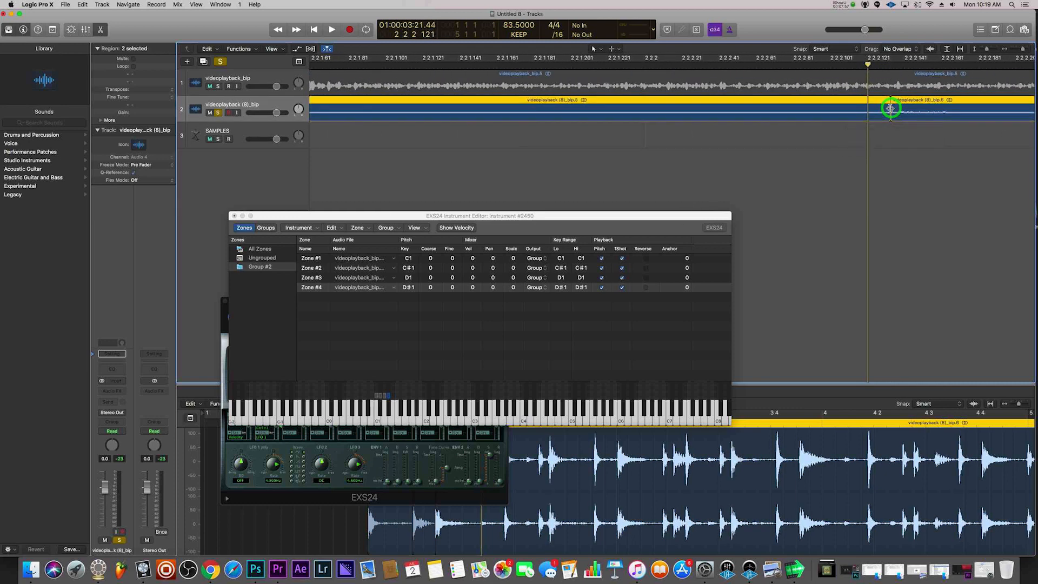
Audition the drum track past the new cut and split it at 2 2 4 77, where the following hit starts
scroll(890, 109, "down", 4)
key("space")
mouse_move(641, 65)
left_mouse_down()
mouse_move(669, 65)
mouse_move(657, 69)
left_mouse_up()
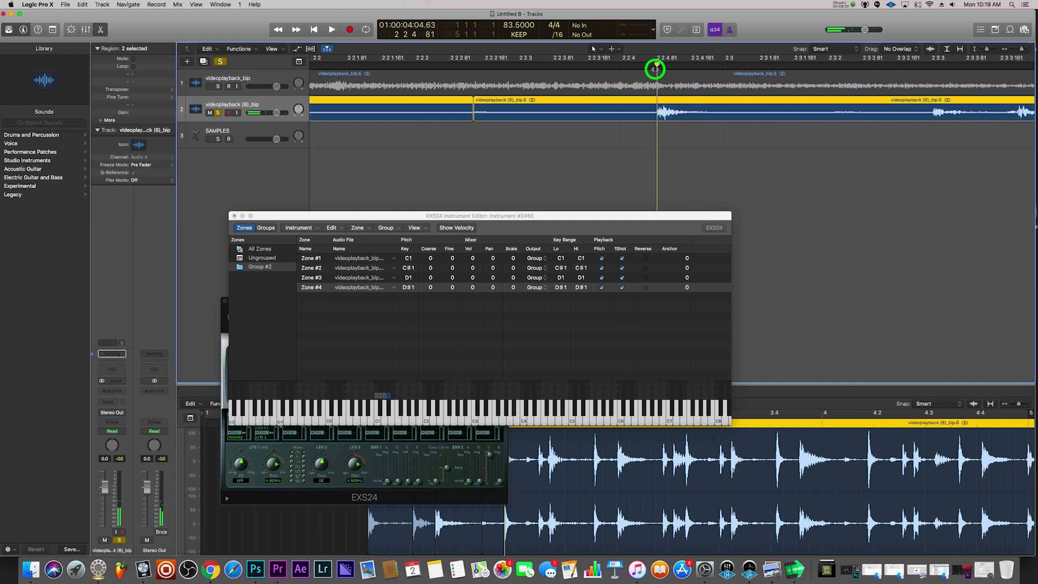
left_click(649, 66)
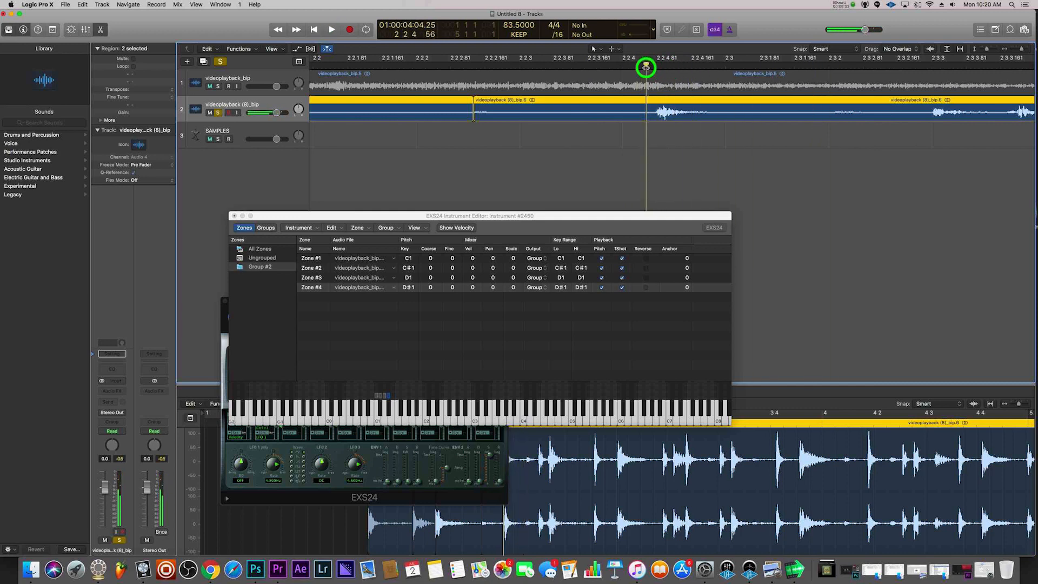
key("super+Right")
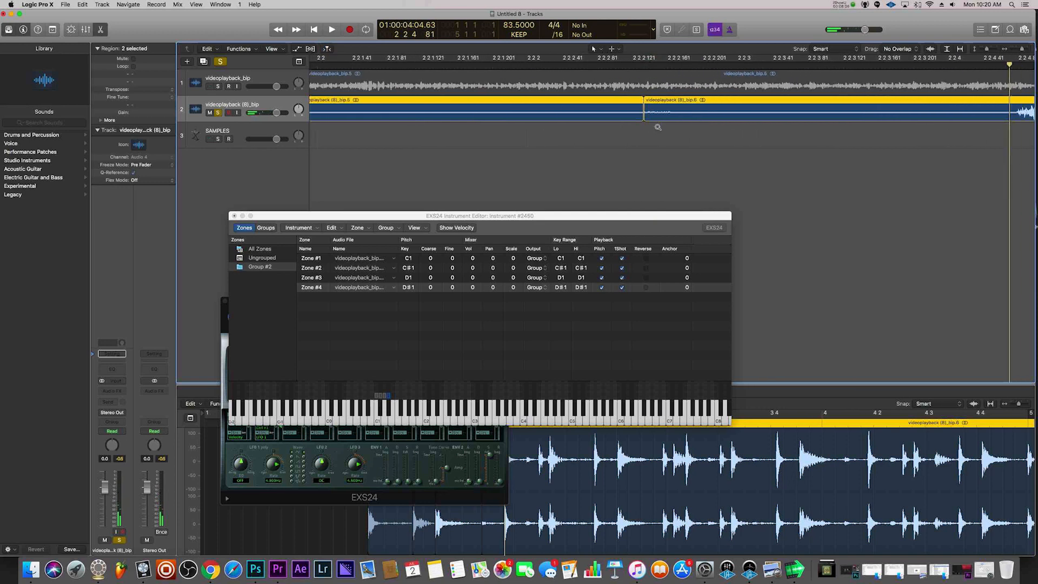
left_click(660, 64)
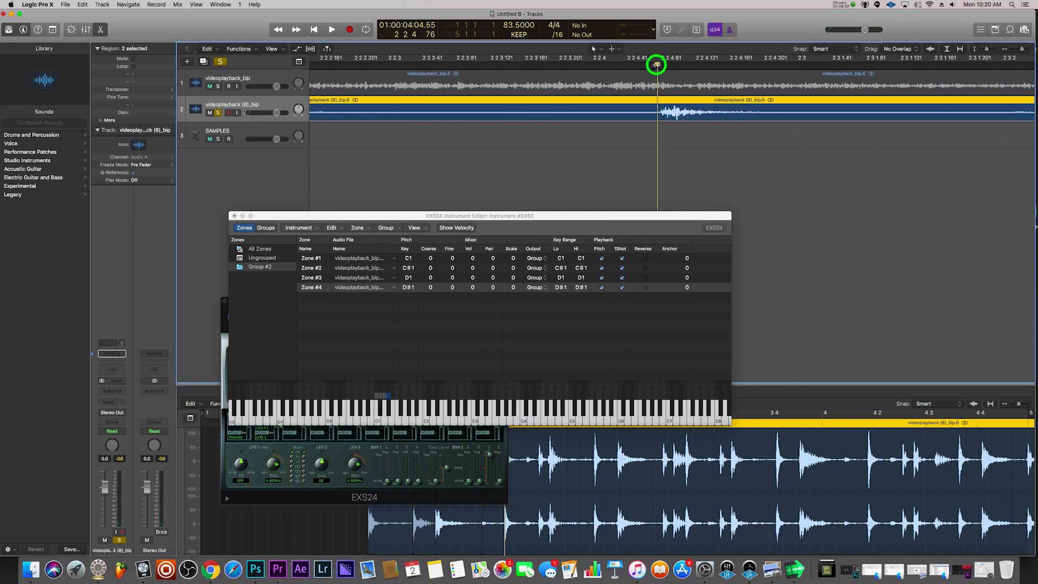
key("super+Right")
left_click(659, 66)
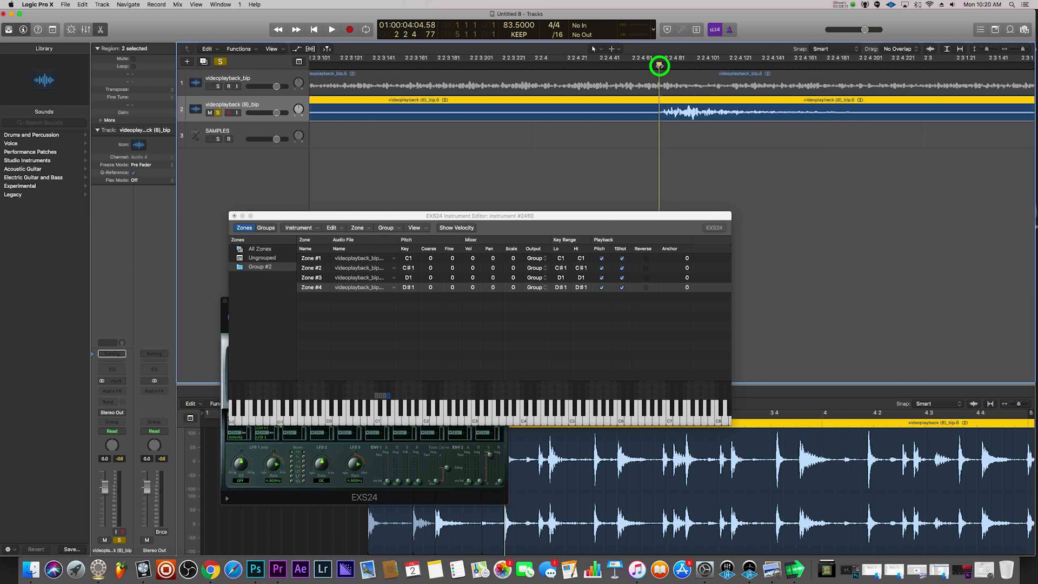
key("super+t")
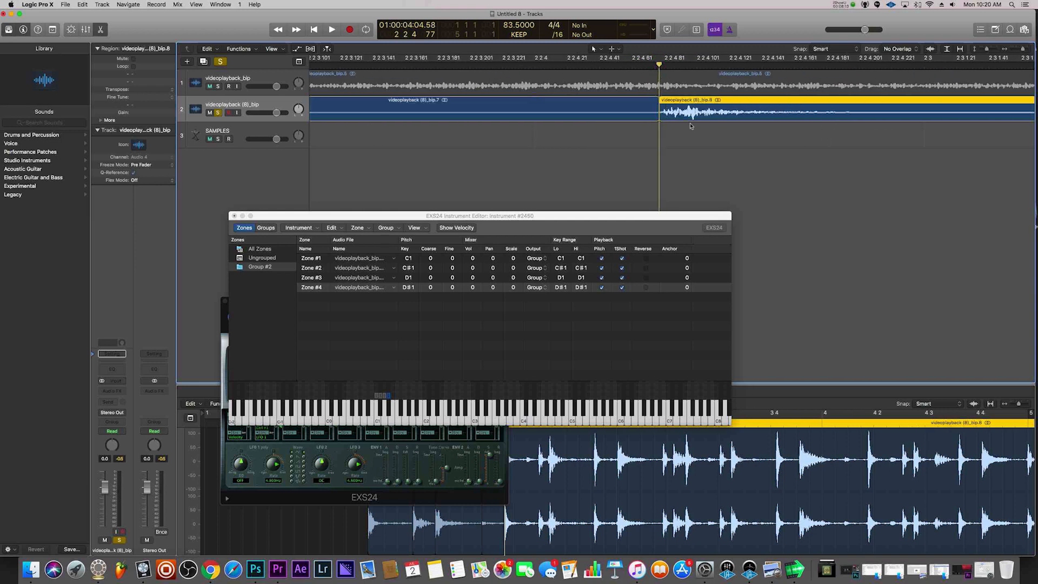
Split the remaining drum region at 2 3 3 1, just before the next transient
key("super+Left")
left_click_drag(659, 65, 841, 72)
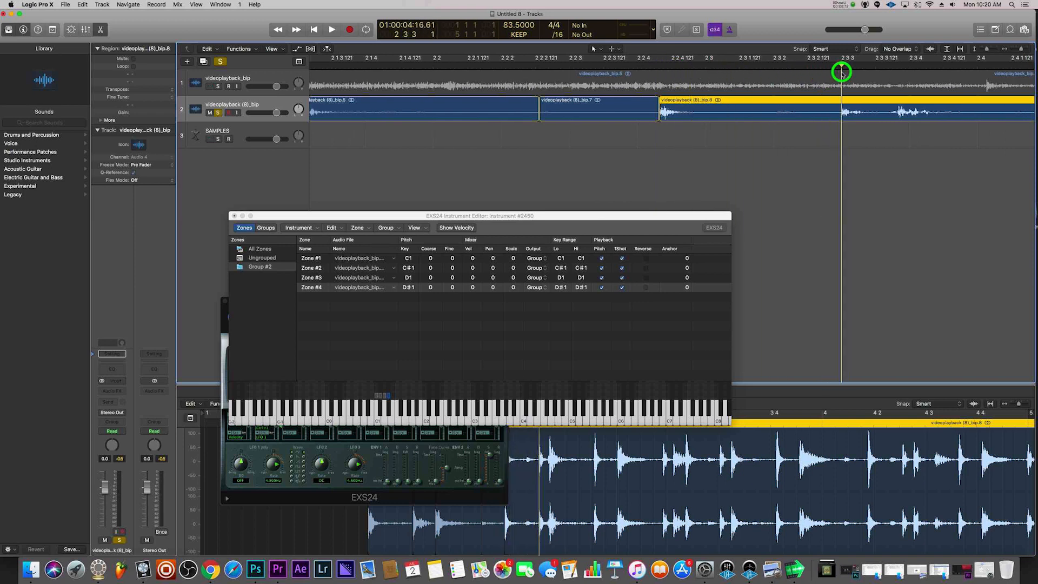
key("super+Right")
key("super+Right")
key("super+Right")
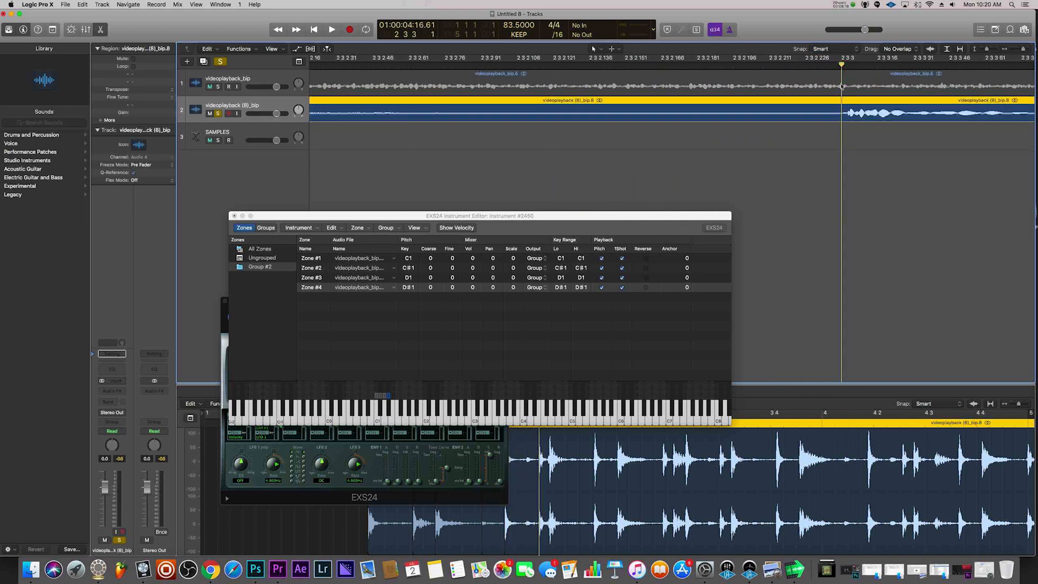
key("super+t")
Audition the remaining drum part and split it at 2 3 3 173, ahead of the following hit
key("super+Left")
key("super+Left")
key("super+Left")
key("super+Left")
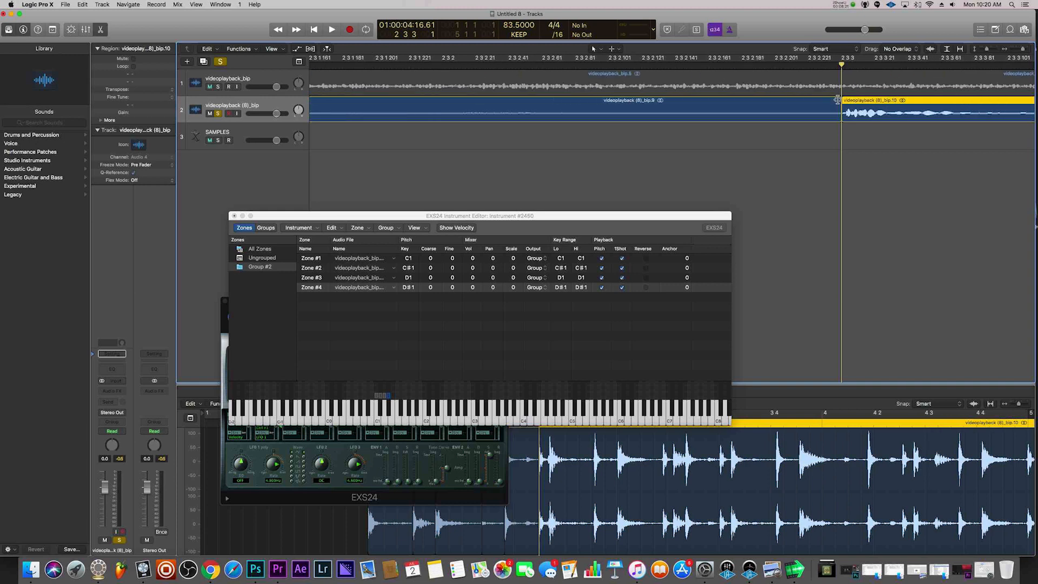
key("space")
key("space")
left_click_drag(938, 75, 881, 65)
key("super+Right")
key("super+Right")
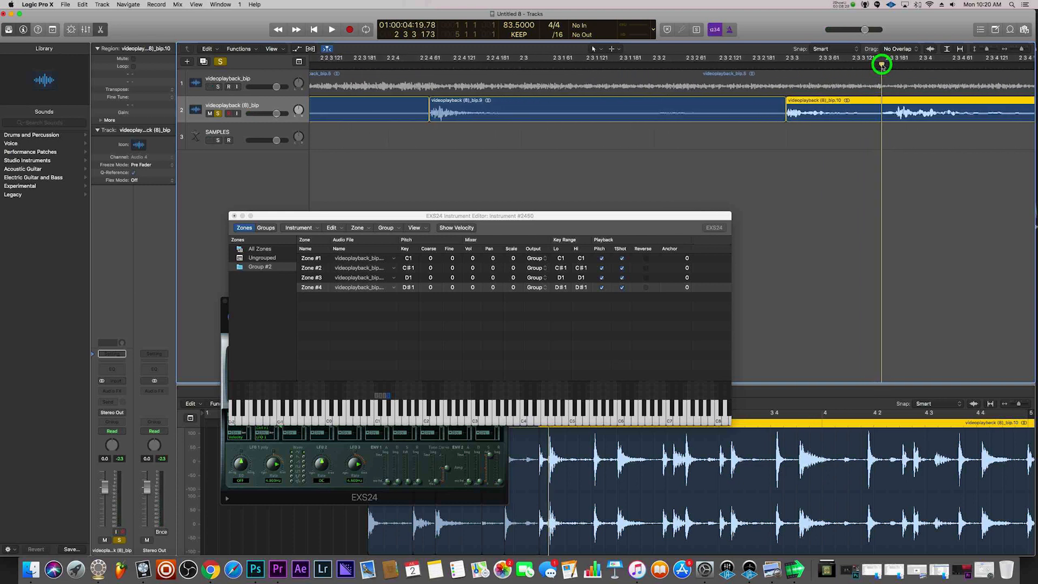
key("super+t")
Audition the newest drum slices and shift the boundary after the short slice slightly later, onto the hit's transient
key("super+Left")
key("super+Left")
key("super+Left")
left_click(841, 65)
key("space")
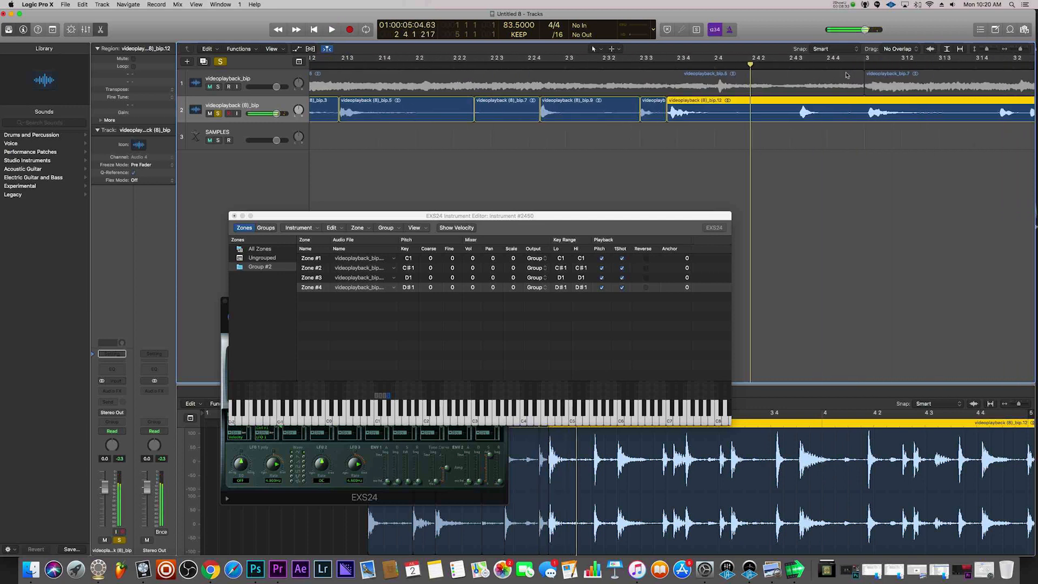
key("super+Right")
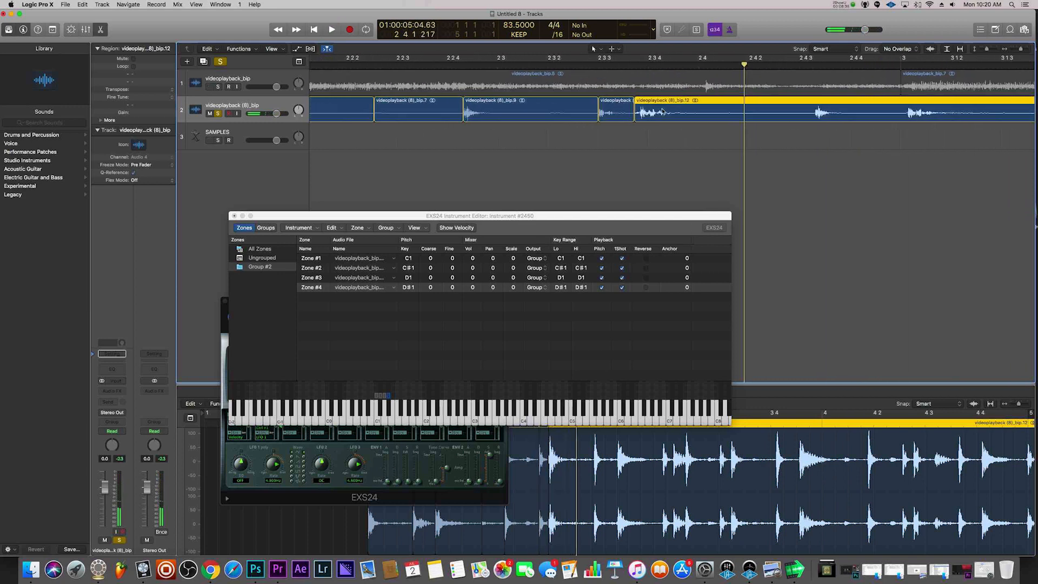
left_click_drag(634, 107, 641, 106)
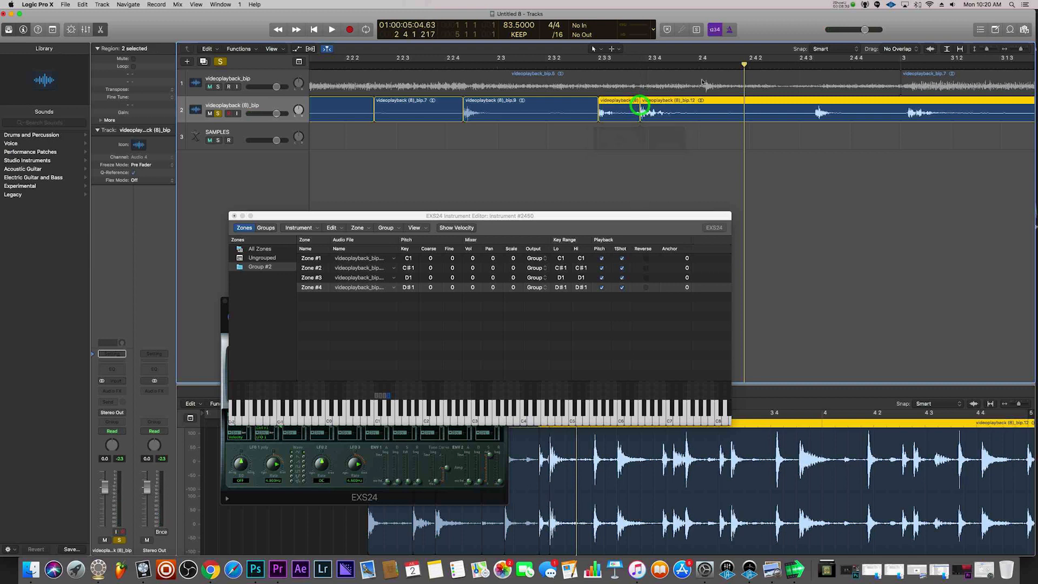
left_click_drag(752, 67, 588, 70)
key("space")
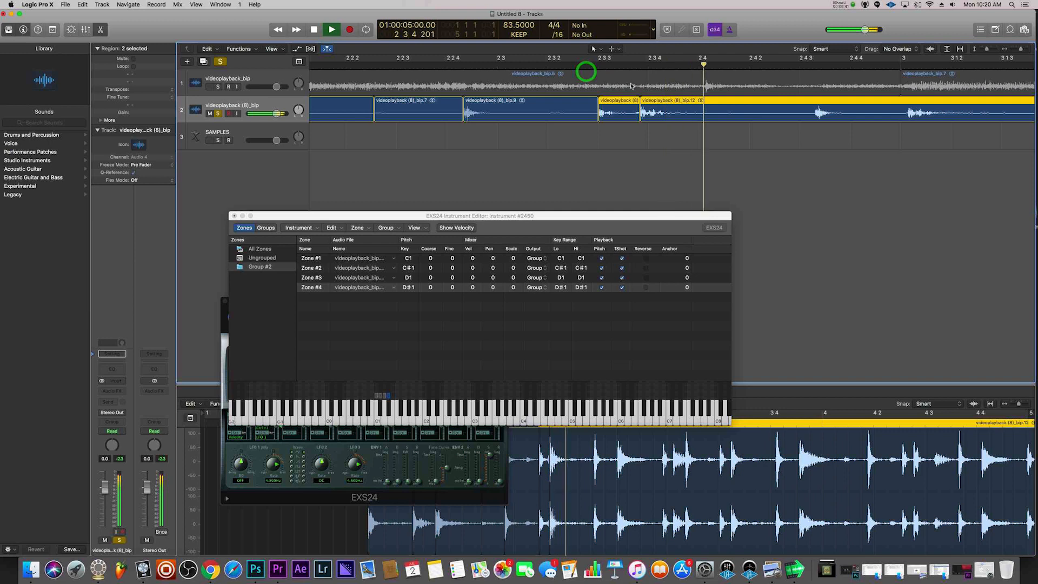
key("space")
Locate the next drum transient and split the last drum region at 2 4 3 73
left_click_drag(911, 65, 813, 67)
key("super+Right")
key("super+Right")
scroll(806, 115, "right", 5)
left_click_drag(812, 68, 814, 68)
key("super+Right")
key("super+Right")
key("super+Right")
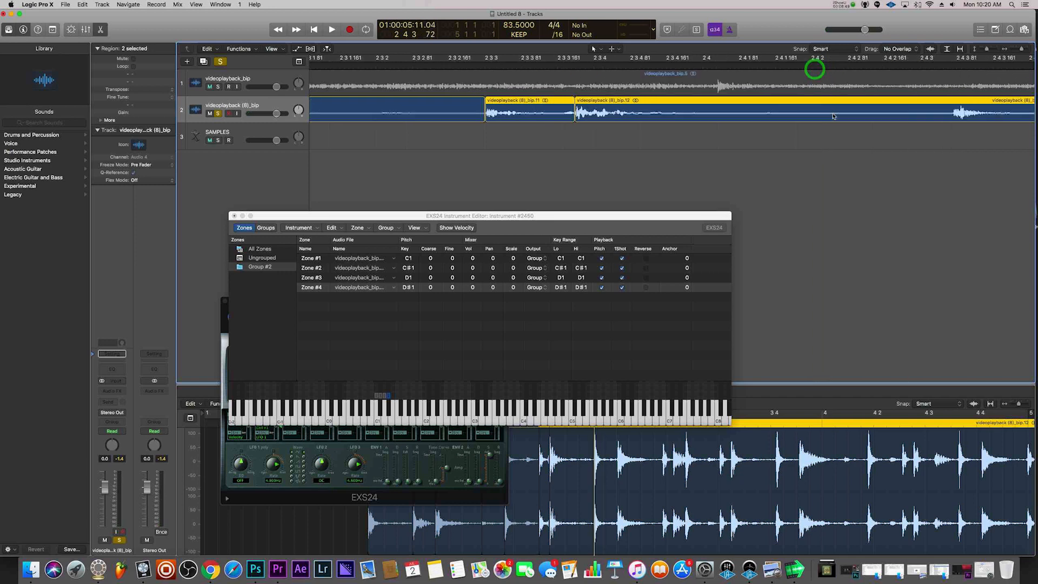
key("super+Left")
key("super+Left")
scroll(834, 115, "right", 5)
scroll(840, 106, "right", 3)
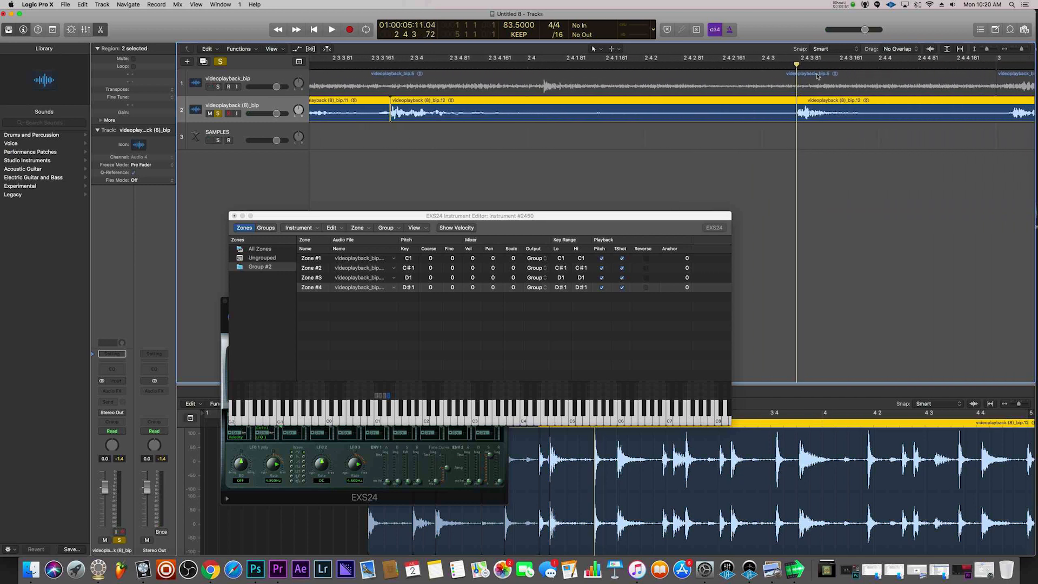
mouse_move(796, 66)
left_mouse_down()
mouse_move(810, 65)
mouse_move(797, 65)
left_mouse_up()
key("super+t")
Split the last drum region at 3 1 1 34, where the hit just after bar 3 begins
scroll(805, 86, "right", 5)
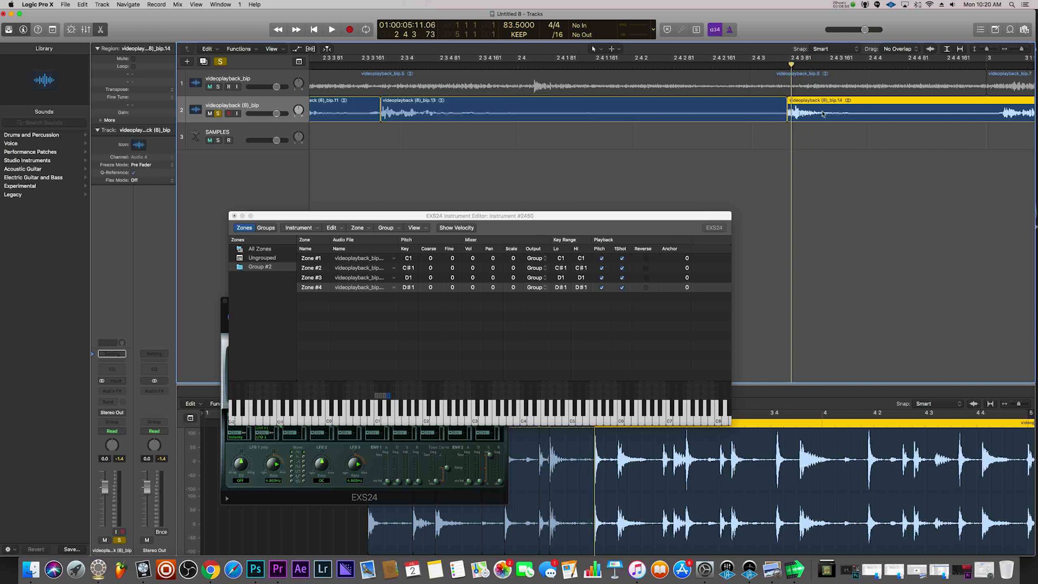
left_click_drag(720, 64, 936, 66)
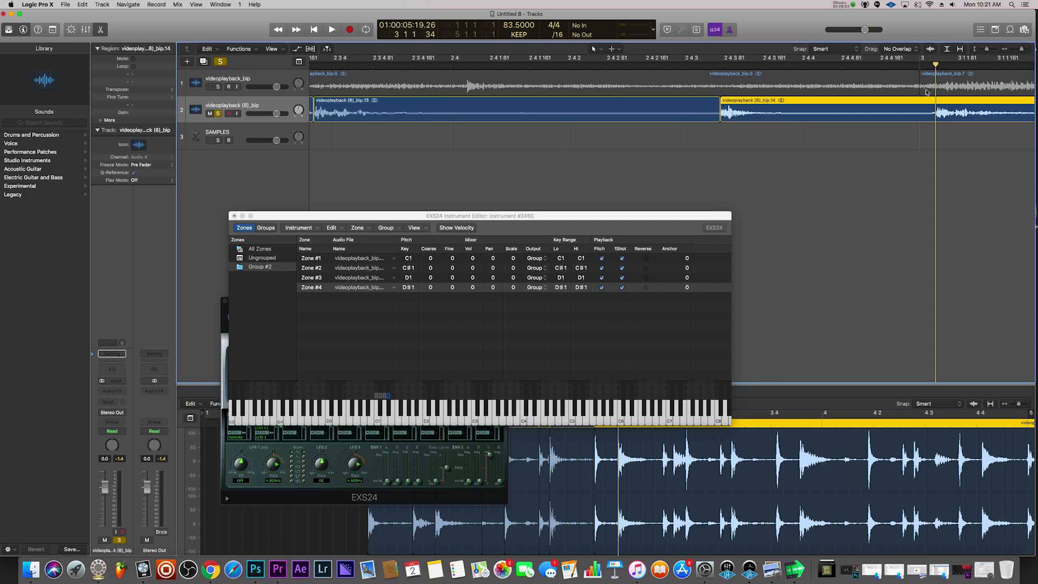
key("super+t")
Split the last drum region at 3 1 2 182, after the decay of the bar 3 hit
key("super+Left")
key("super+Left")
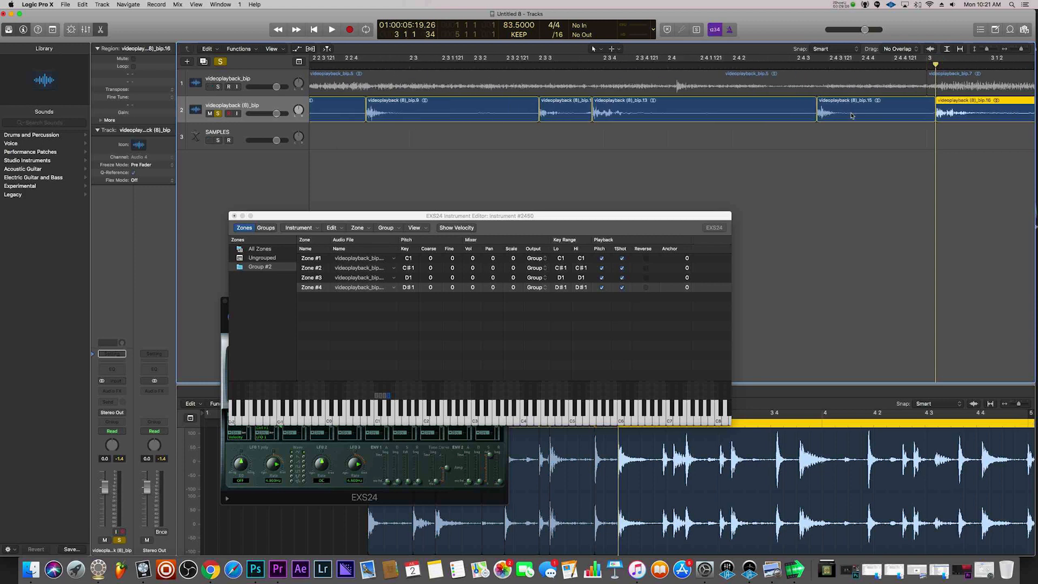
left_click_drag(937, 65, 1017, 65)
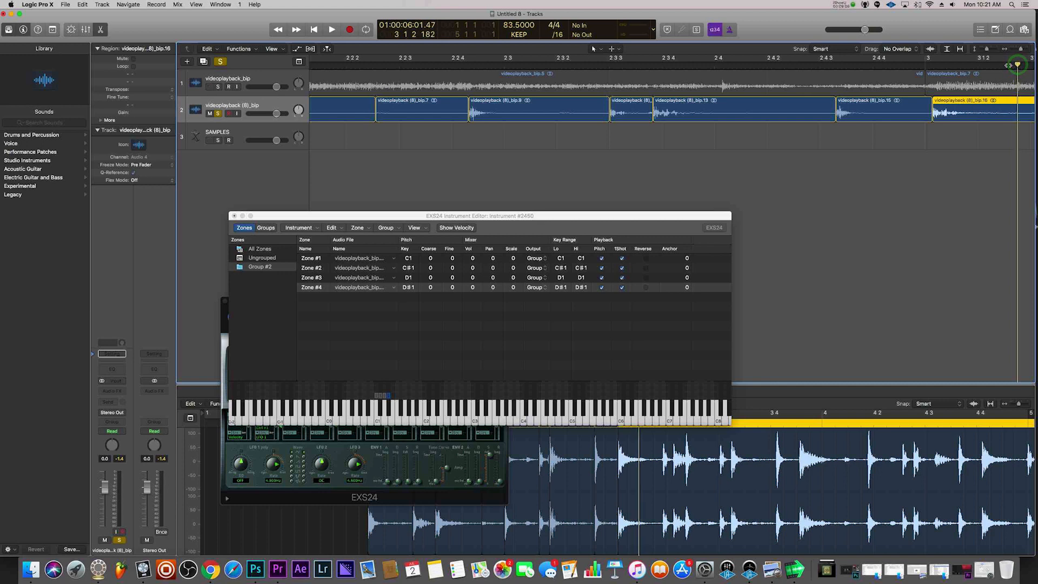
key("super+t")
Audition the long remaining drum region from 3 1 2 182 to find another usable hit
key("super+Left")
key("super+Left")
key("super+Left")
key("super+Left")
key("super+Left")
key("super+Left")
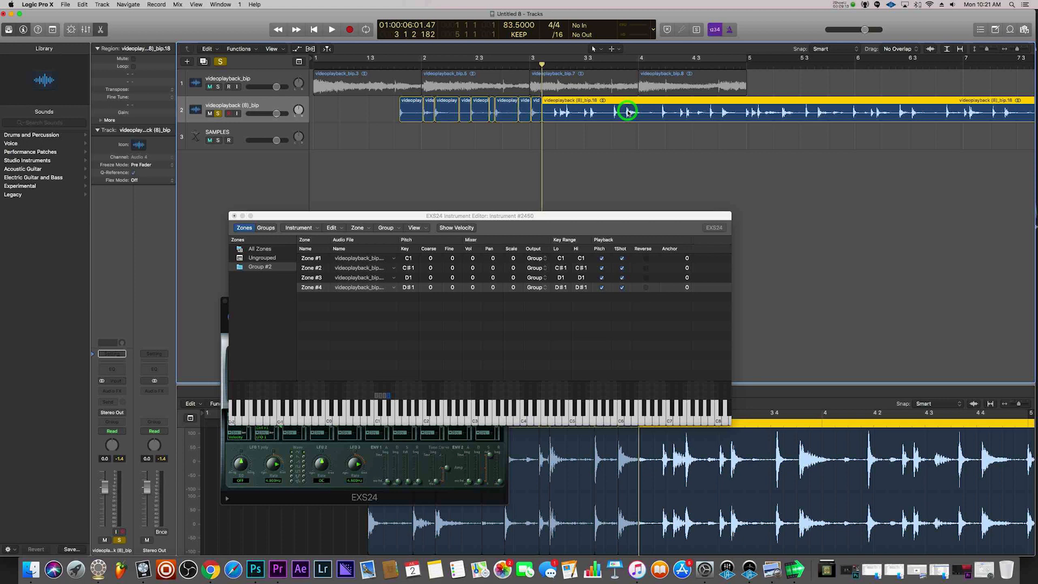
key("space")
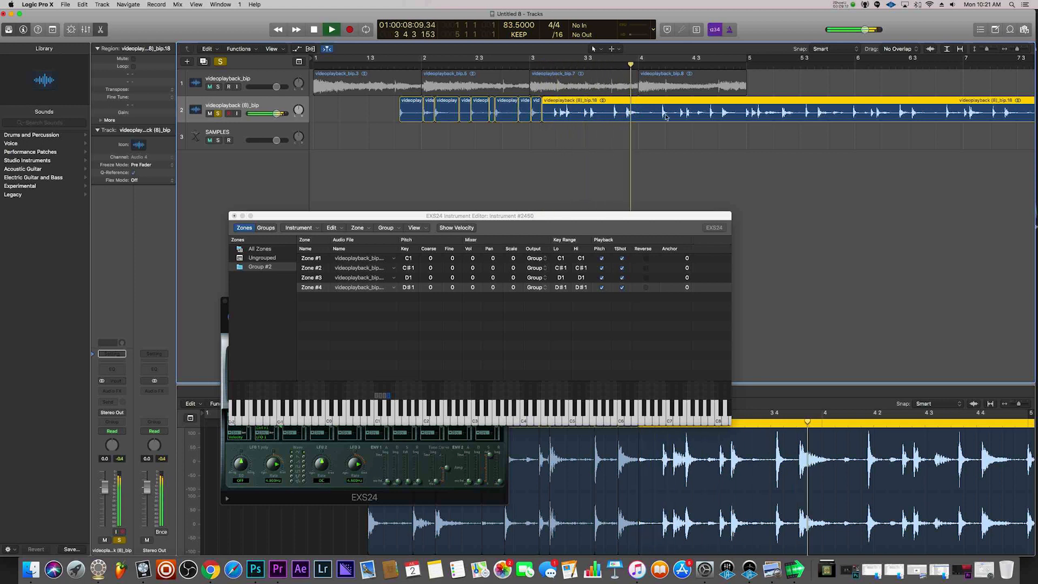
Split the long drum region at 3 4 3 62 and at 4 1 2 18 to isolate the hit between them
left_click(632, 69)
mouse_move(634, 70)
left_mouse_down()
mouse_move(627, 78)
mouse_move(629, 65)
left_mouse_up()
key("super+Right")
key("super+Right")
key("super+Right")
key("super+Right")
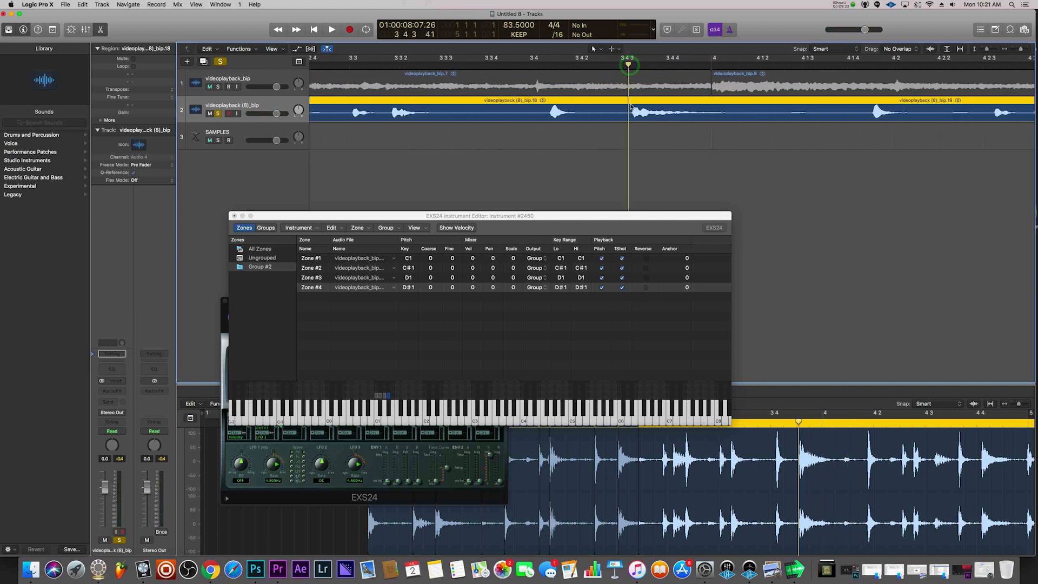
left_click_drag(630, 65, 633, 65)
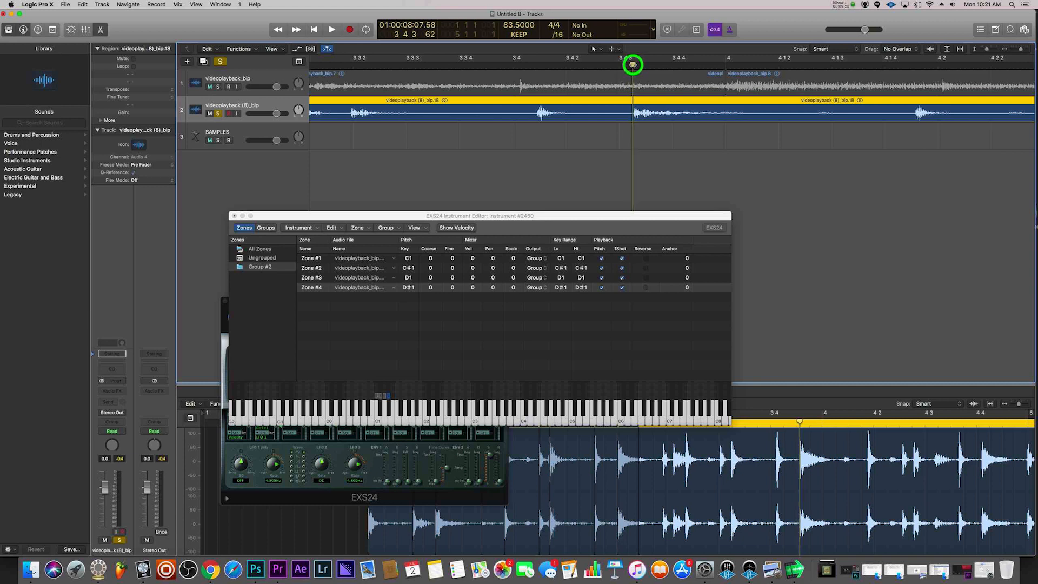
key("super+t")
left_click_drag(720, 70, 782, 70)
key("super+t")
Delete the unused drum regions before and after the isolated hit near bar 4
left_click(697, 105)
scroll(649, 111, "left", 3)
left_click(609, 119)
key("BackSpace")
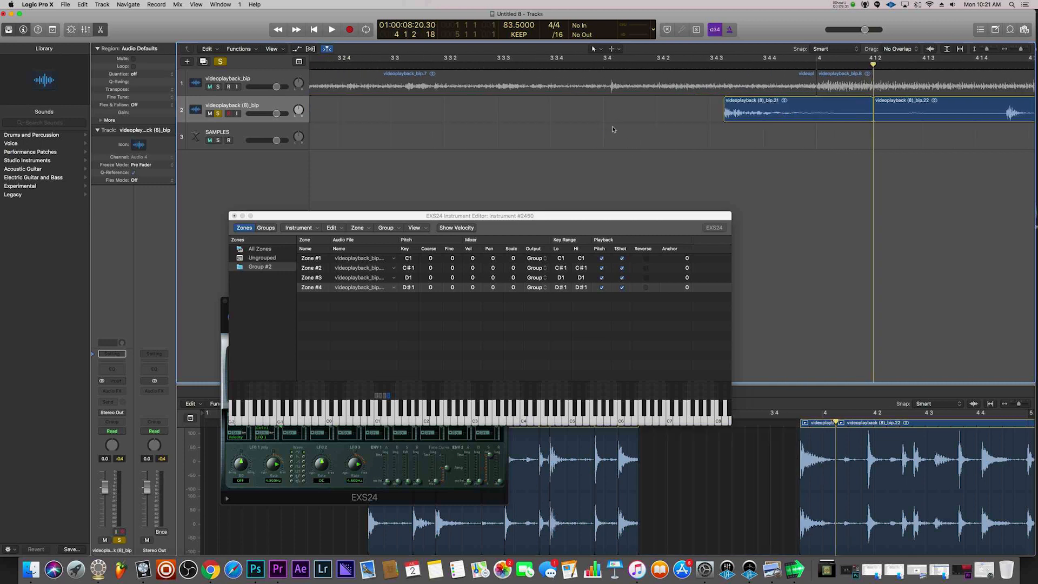
scroll(614, 127, "left", 5)
left_click(915, 102)
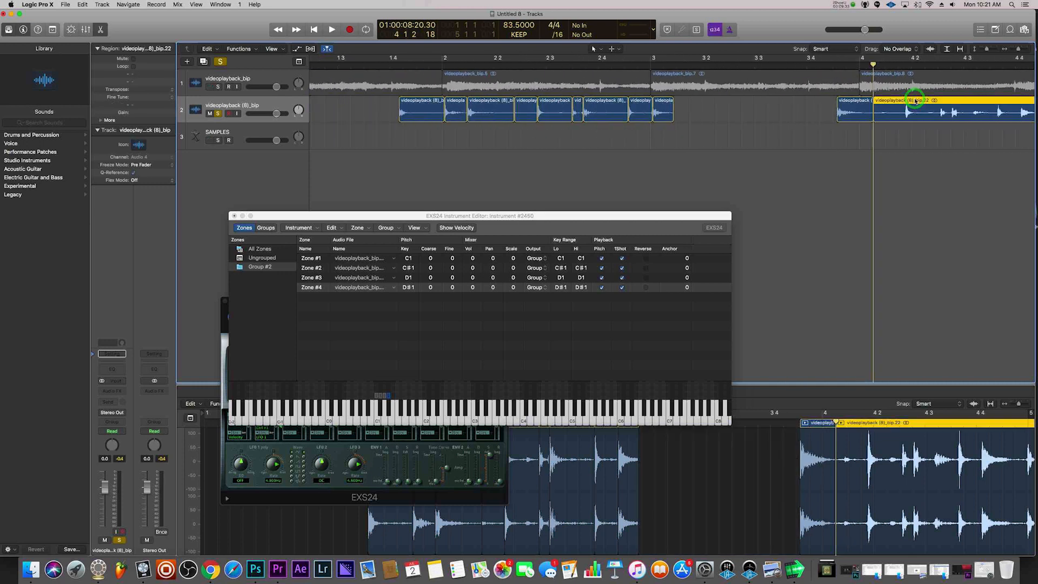
key("BackSpace")
Create one software instrument track with an empty channel strip below the SAMPLES track
left_click(255, 131)
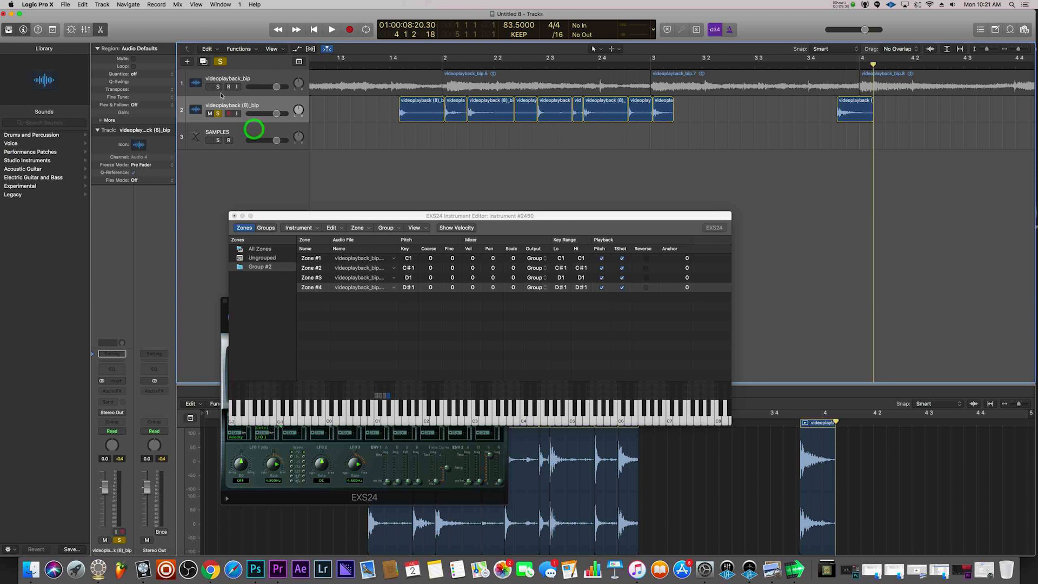
left_click(187, 61)
left_click(622, 142)
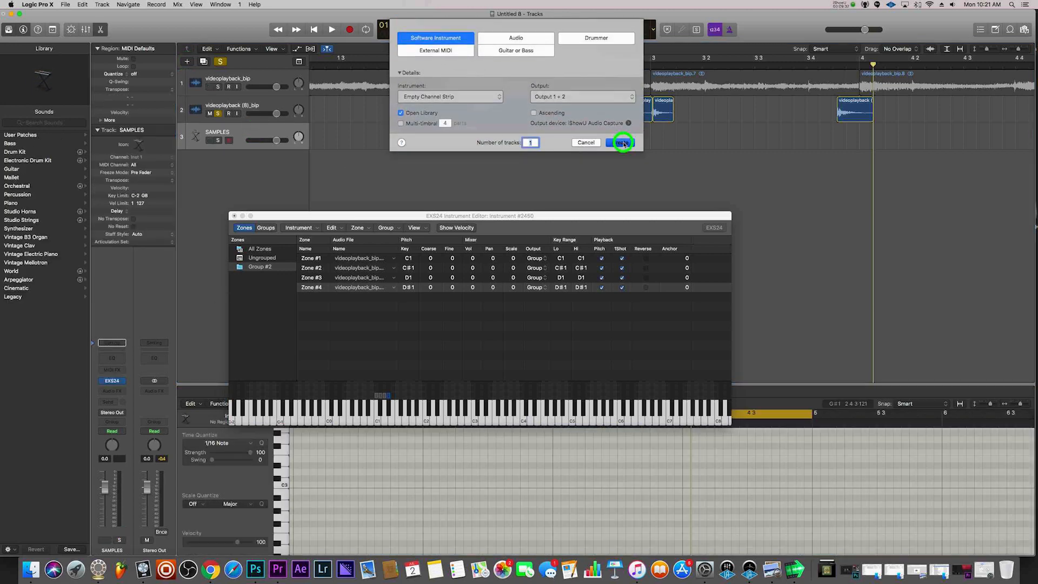
Bring up the EXS24 Instrument Editor and move its window clear of the EXS24 plug-in window
left_click(466, 342)
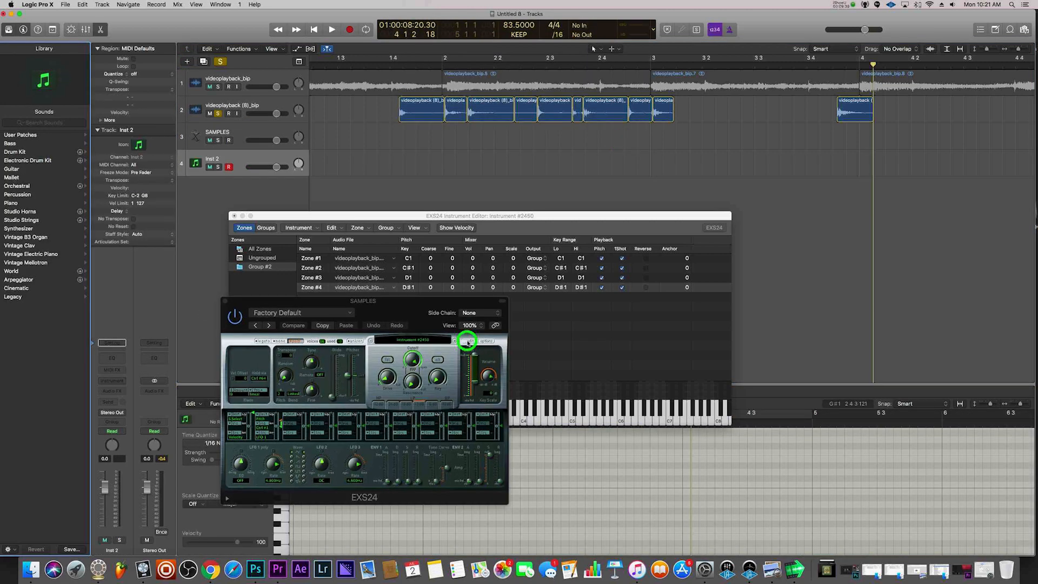
left_click_drag(431, 236, 569, 273)
left_click(323, 320)
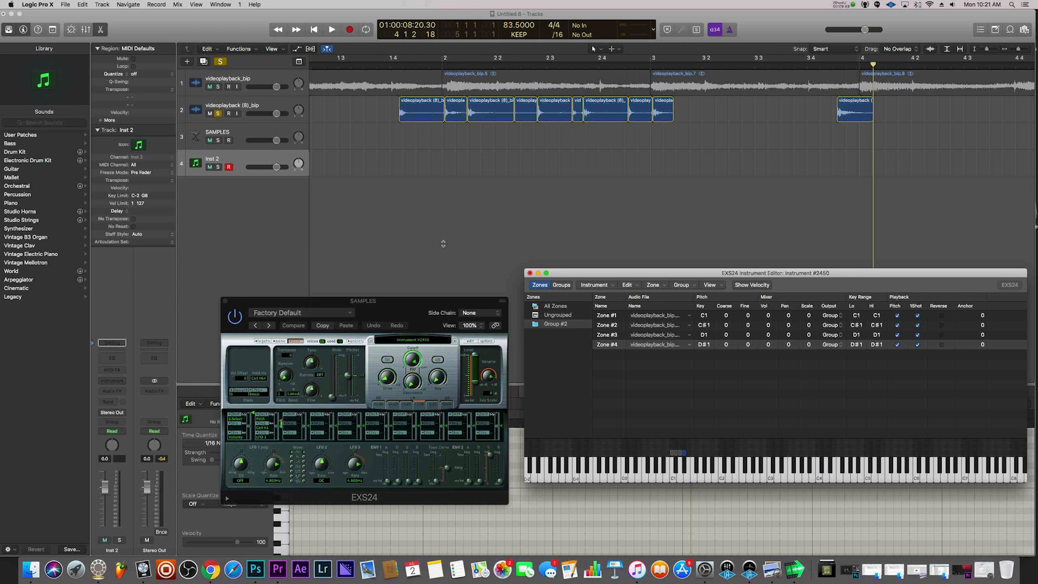
Move the isolated drum hit near bar 4 back so it directly follows the other drum regions just after bar 3
left_click(802, 128)
left_click_drag(855, 114, 717, 111)
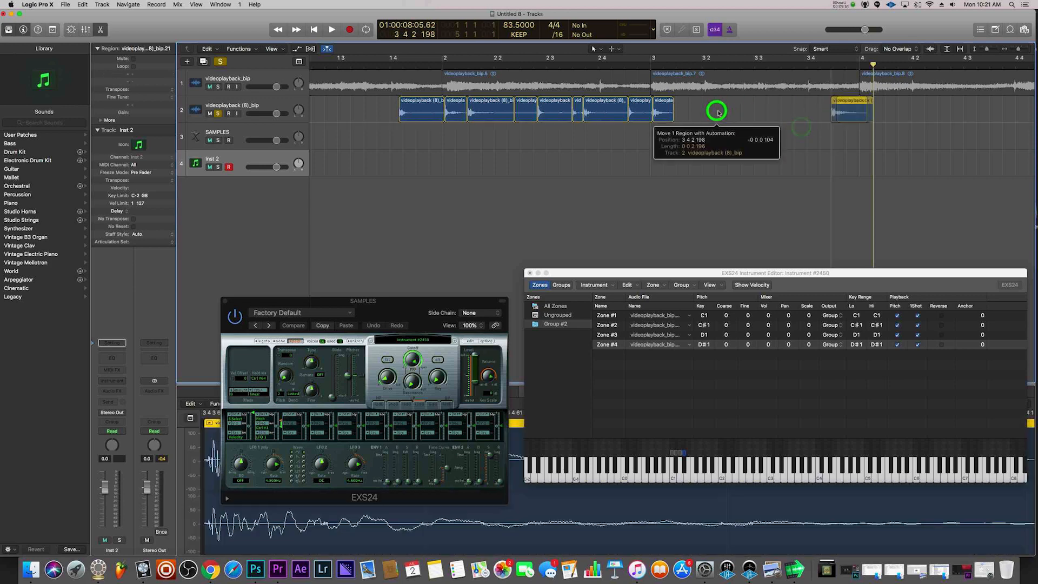
left_click_drag(849, 112, 696, 113)
Insert a stereo EXS24 sampler on the Inst 2 track and move its plug-in window below the tracks
left_click(469, 341)
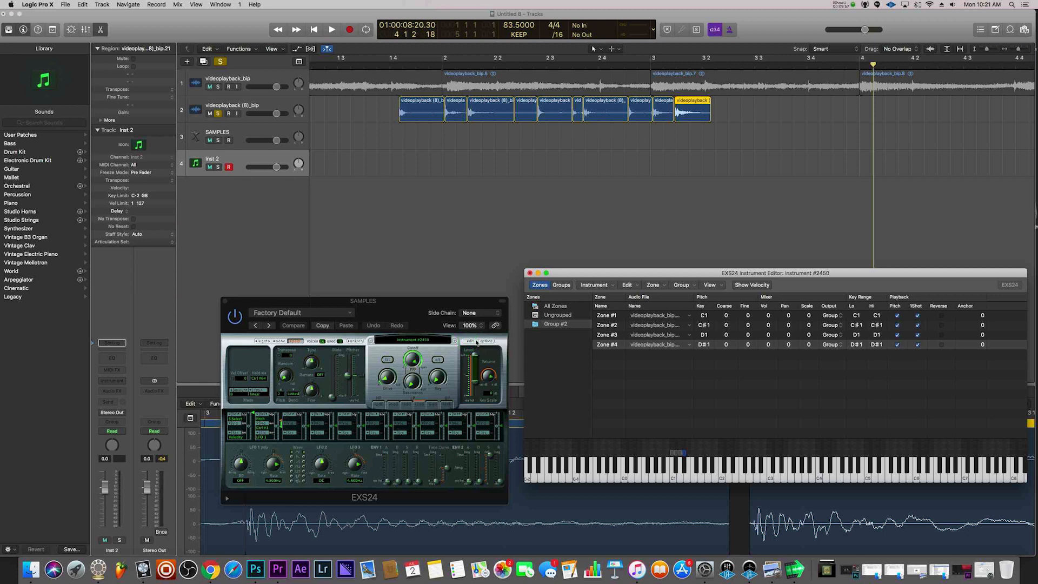
left_click(471, 342)
left_click(260, 166)
left_click(435, 206)
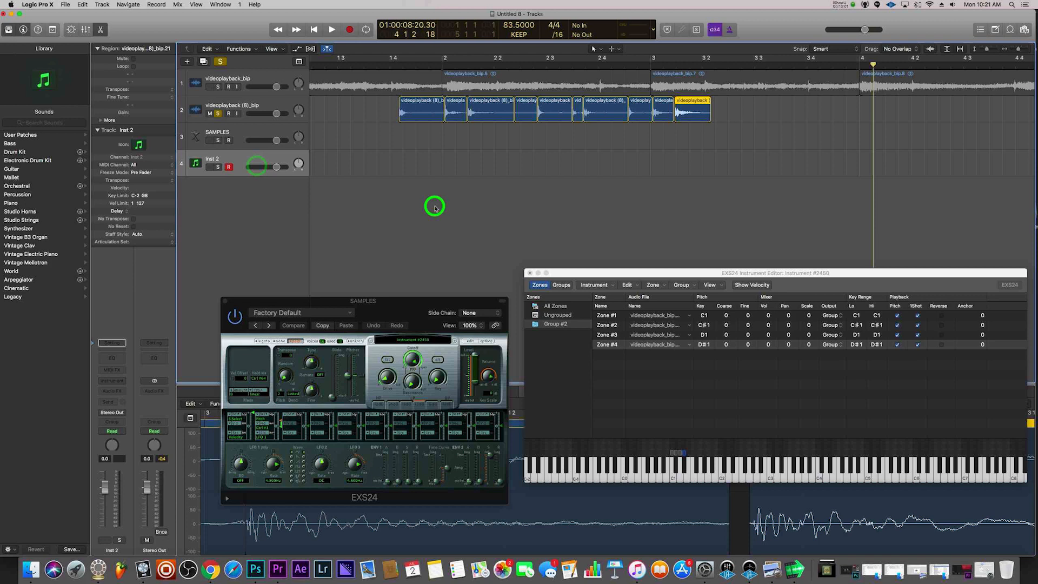
left_click(256, 155)
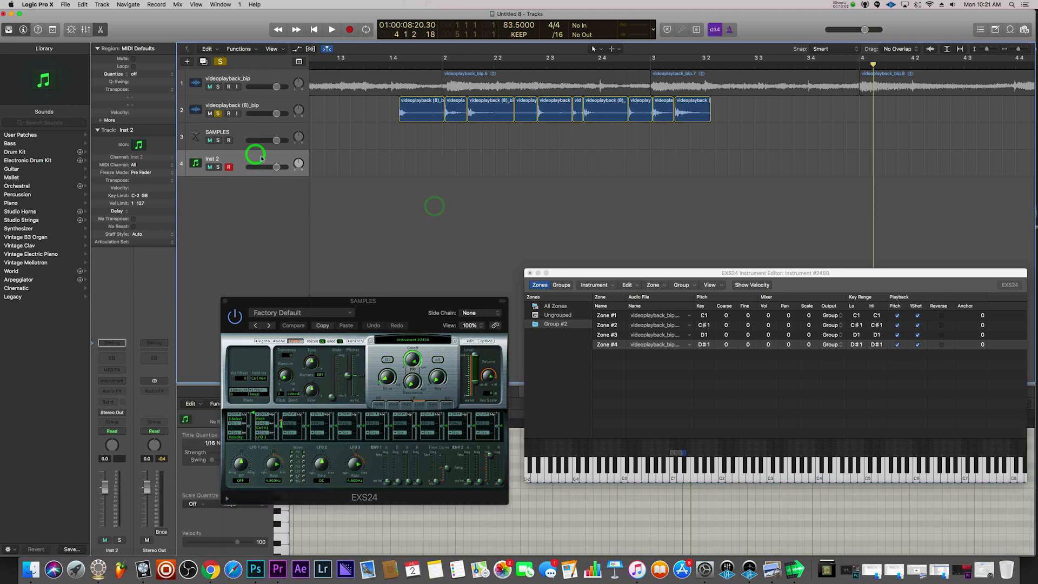
left_click(120, 380)
mouse_move(179, 397)
left_click(208, 403)
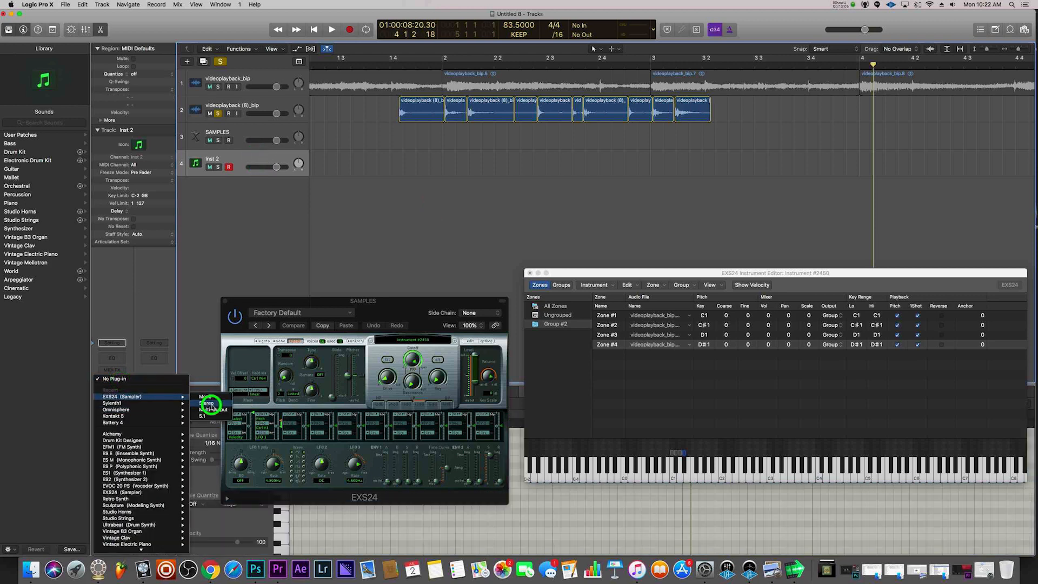
left_click_drag(158, 23, 346, 285)
Load all ten sliced drum regions as zones into a new EXS24 instrument for the new track
left_click_drag(747, 114, 416, 115)
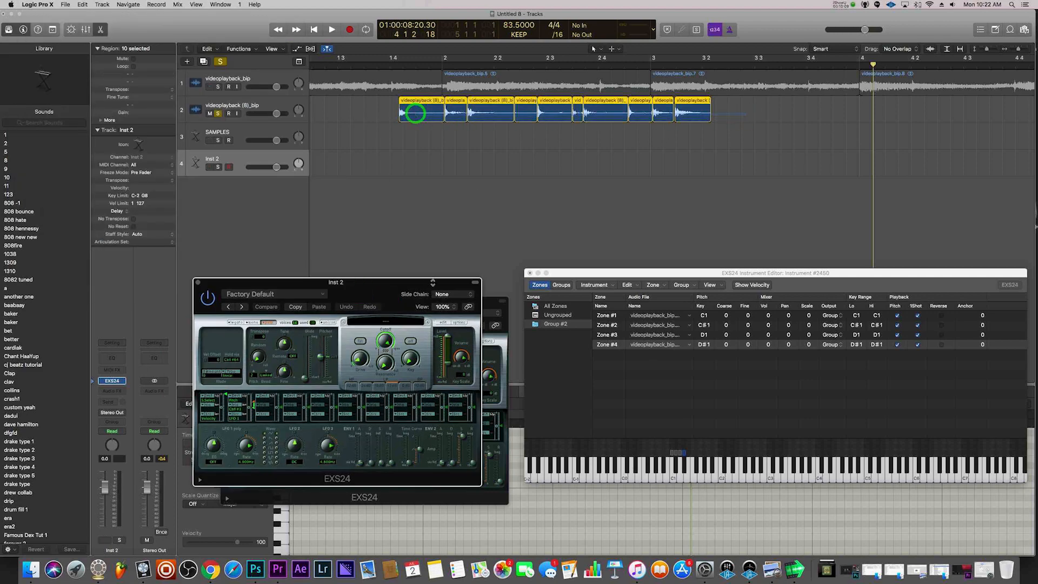
left_click(443, 323)
left_click(422, 115)
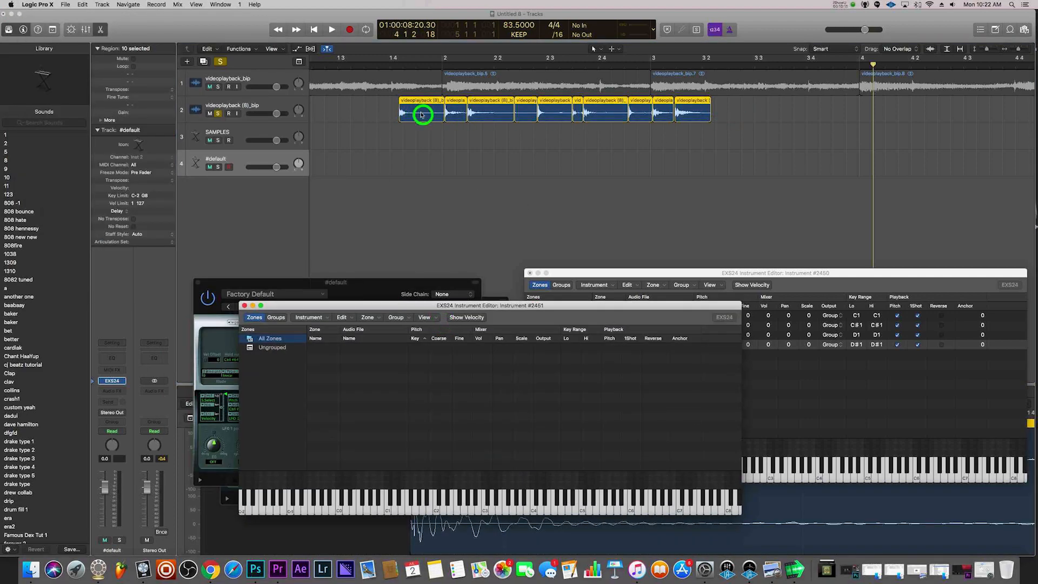
left_click_drag(423, 115, 465, 406)
left_click(551, 390)
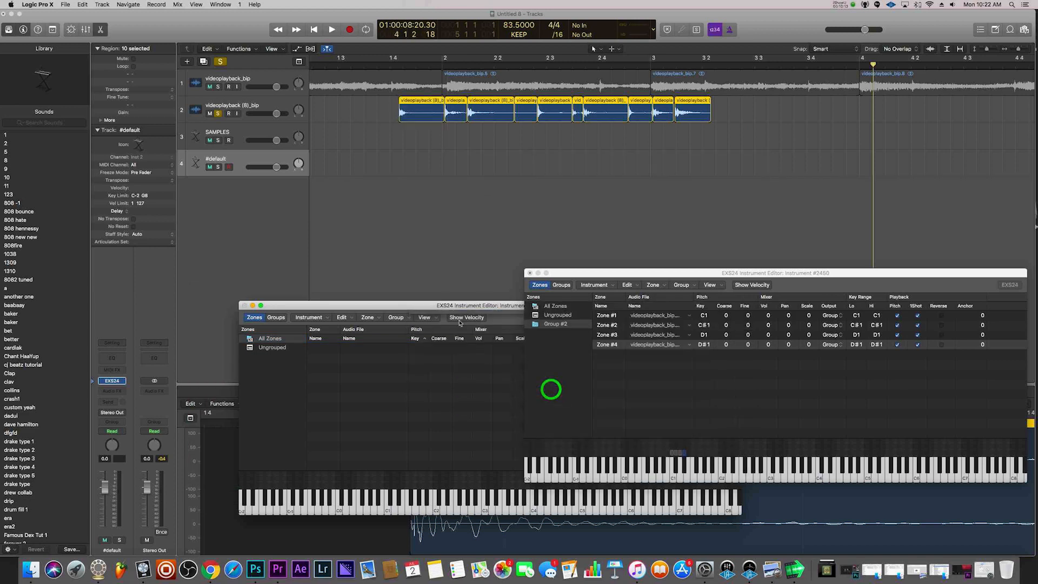
left_click(354, 386)
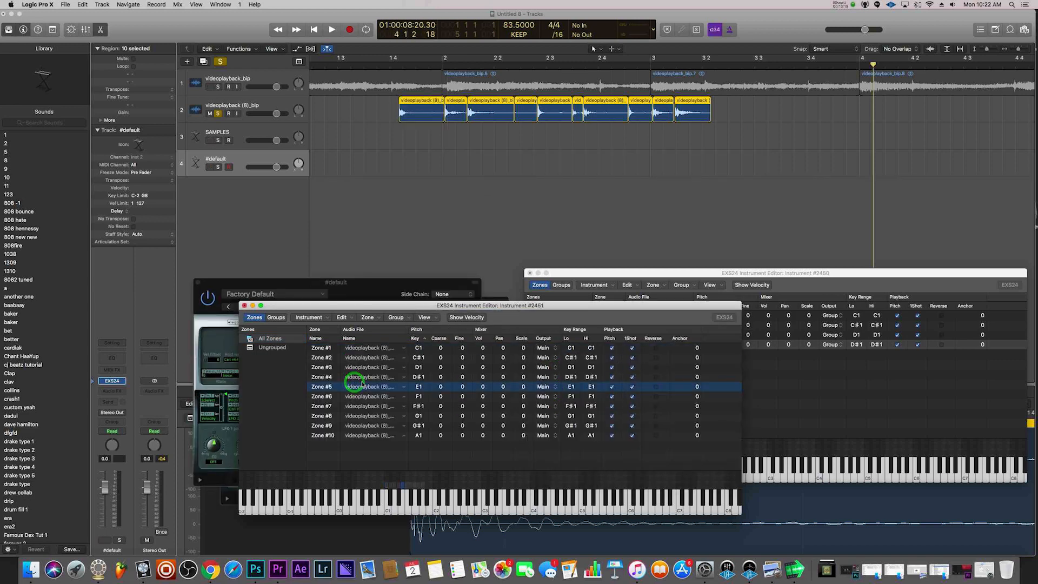
Put all ten drum zones into a new zone group
key("super+a")
left_click(400, 319)
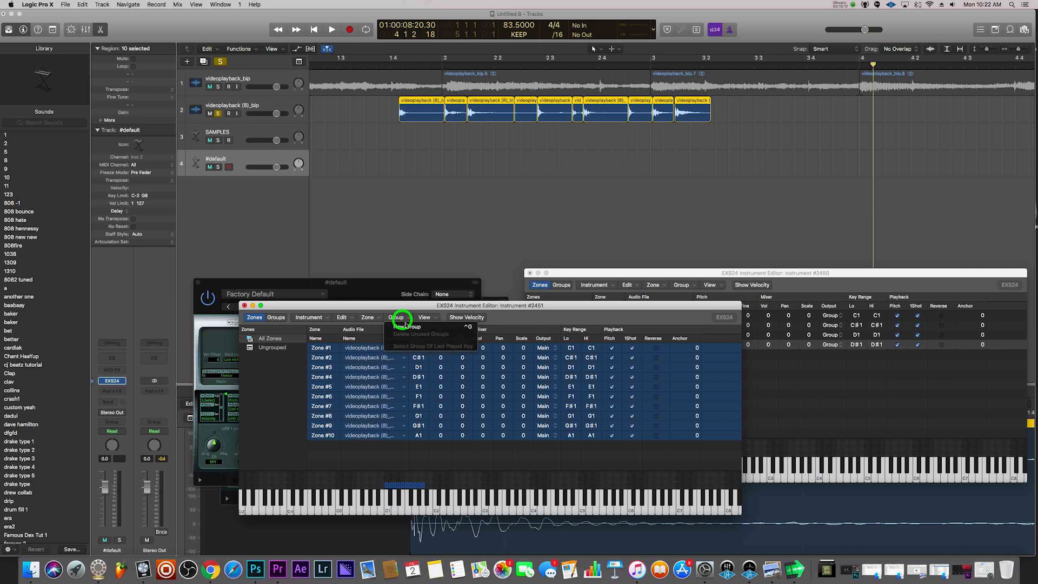
left_click(423, 327)
left_click(274, 368)
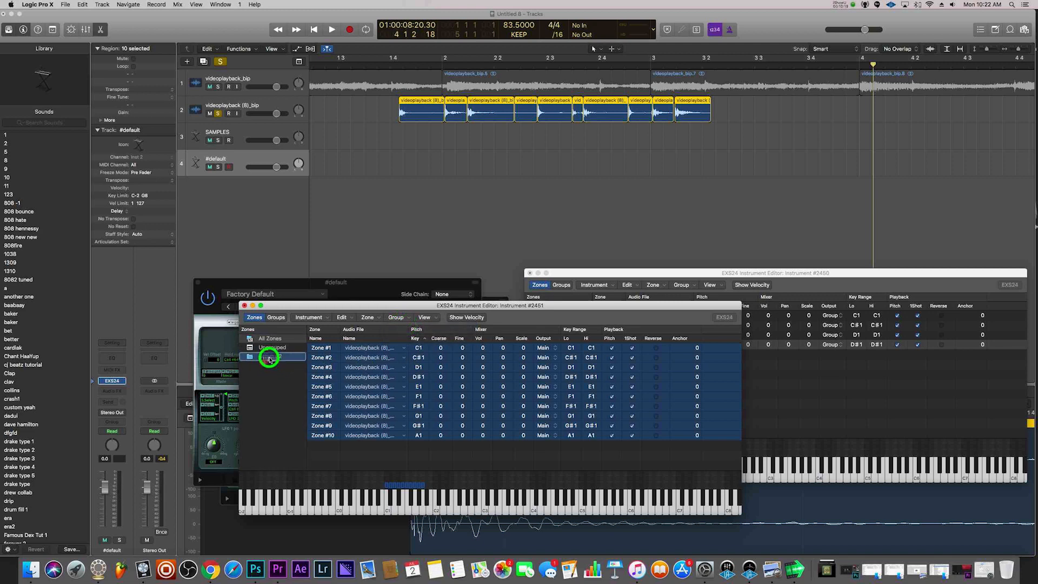
Make the new drum group monophonic in the group settings and return to the zone list
left_click(277, 318)
left_click(393, 348)
left_click(390, 358)
left_click(254, 318)
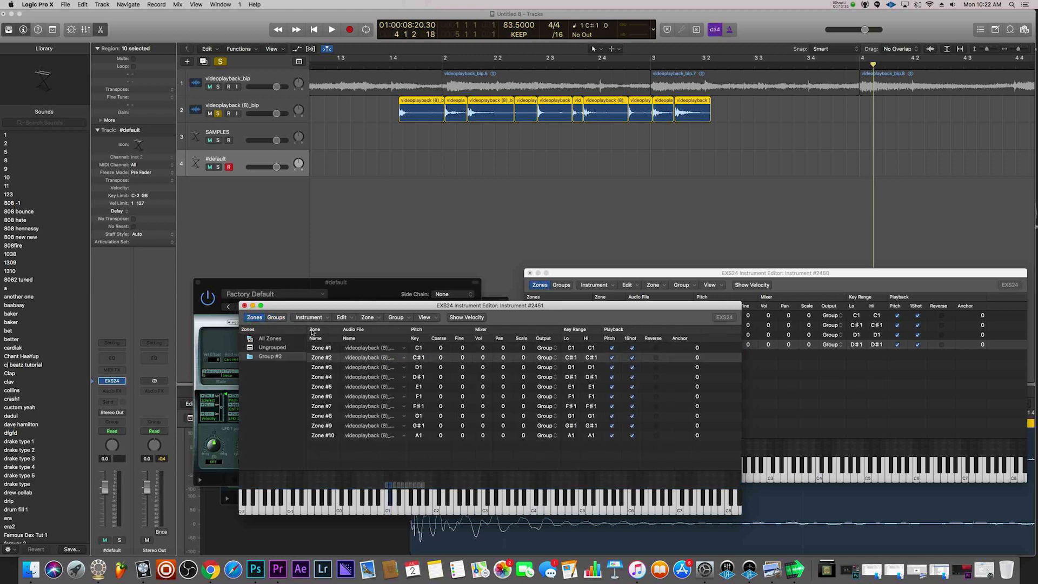
Take the sliced drum audio track out of solo and mute it
left_click(218, 113)
left_click(210, 114)
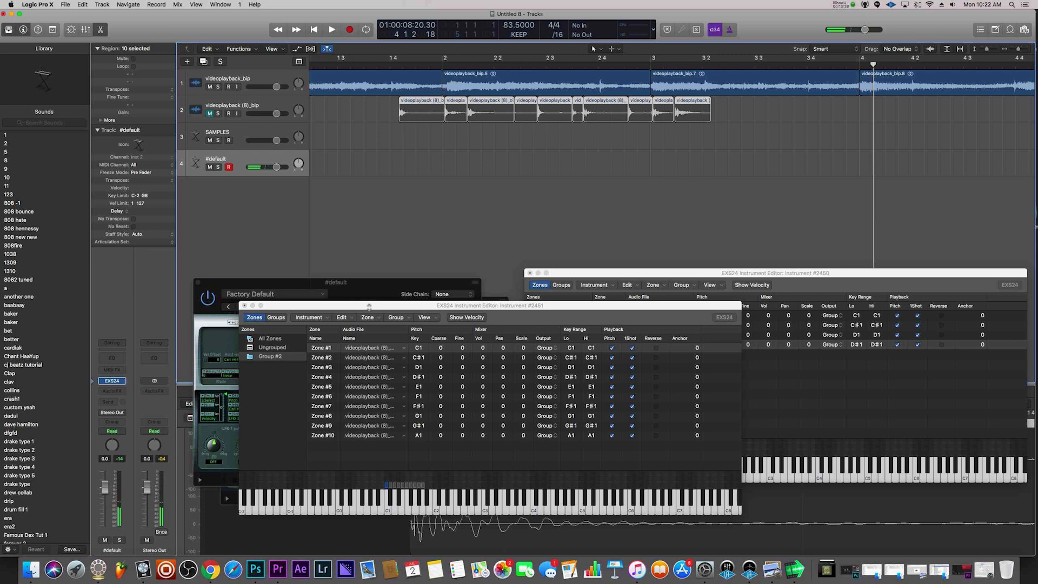
Add a stereo Compressor to the drum sampler track with the Type U Tight Kit preset and the Studio FET model
left_click(121, 390)
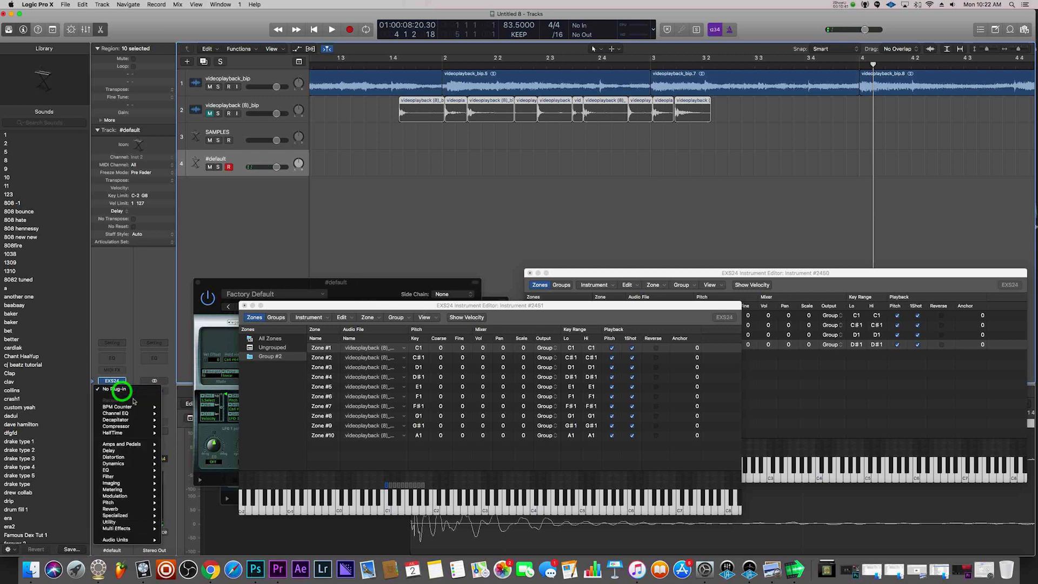
mouse_move(139, 428)
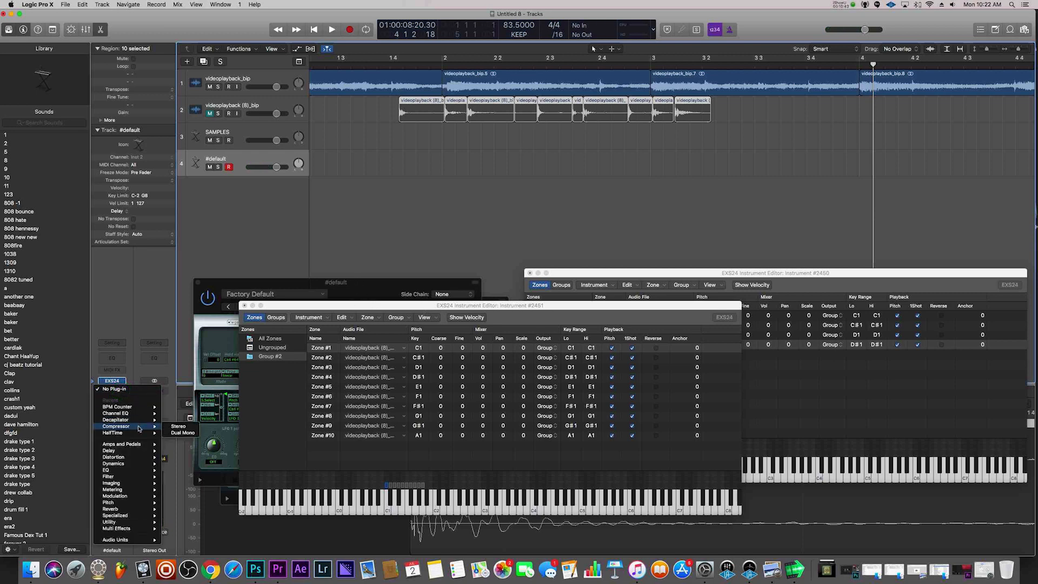
left_click(174, 426)
left_click(91, 34)
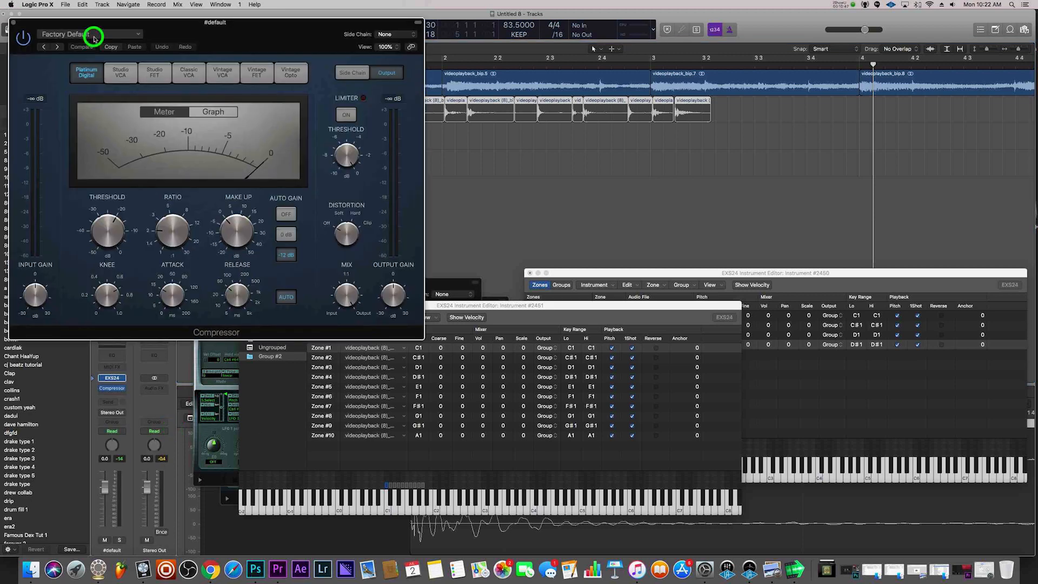
mouse_move(179, 187)
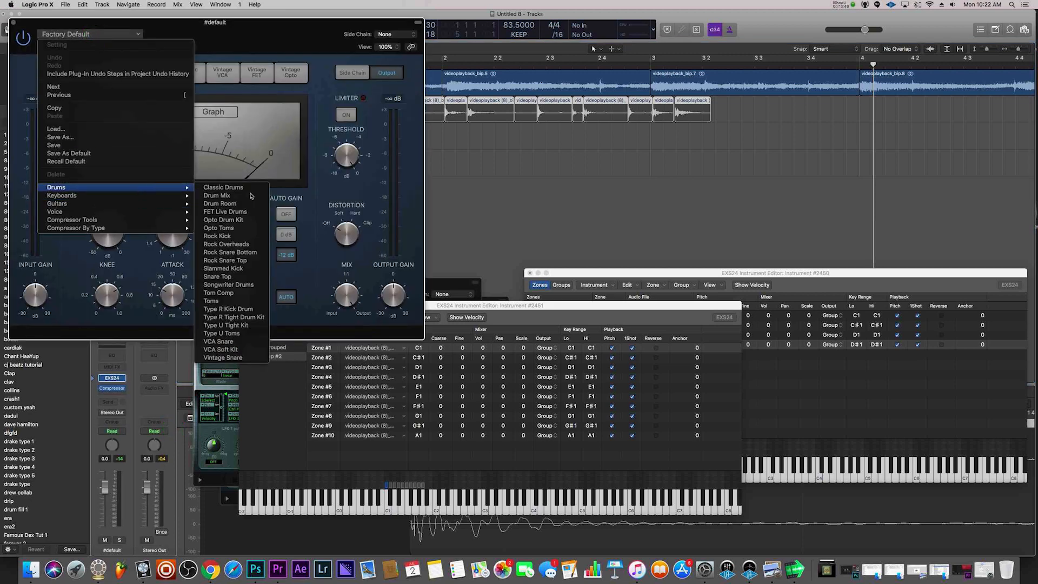
left_click(249, 325)
left_click(157, 72)
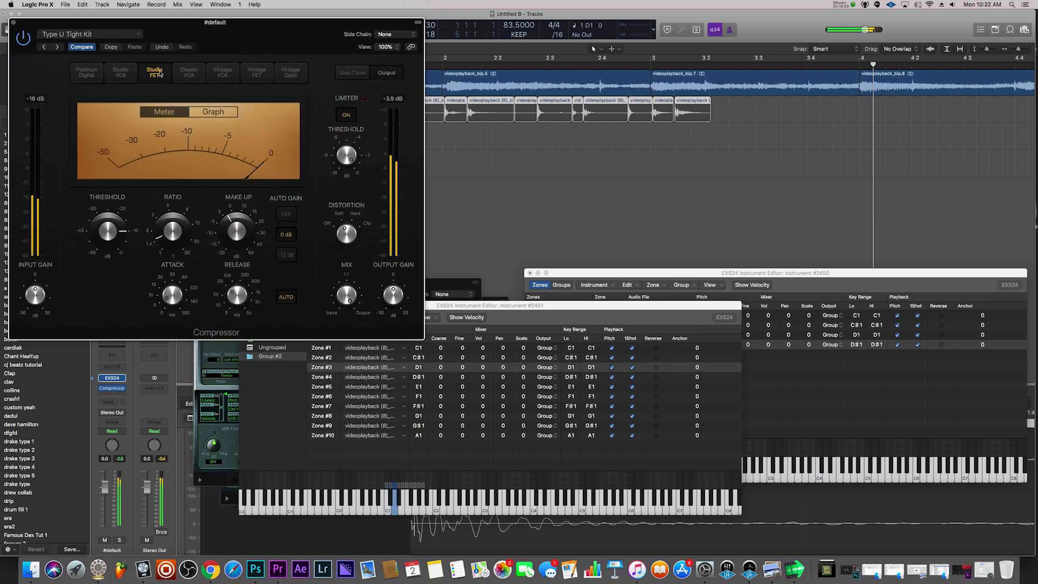
Close the Compressor, both EXS24 Instrument Editors and both EXS24 plug-in windows
left_click_drag(243, 27, 510, 166)
left_click(281, 162)
left_click(252, 306)
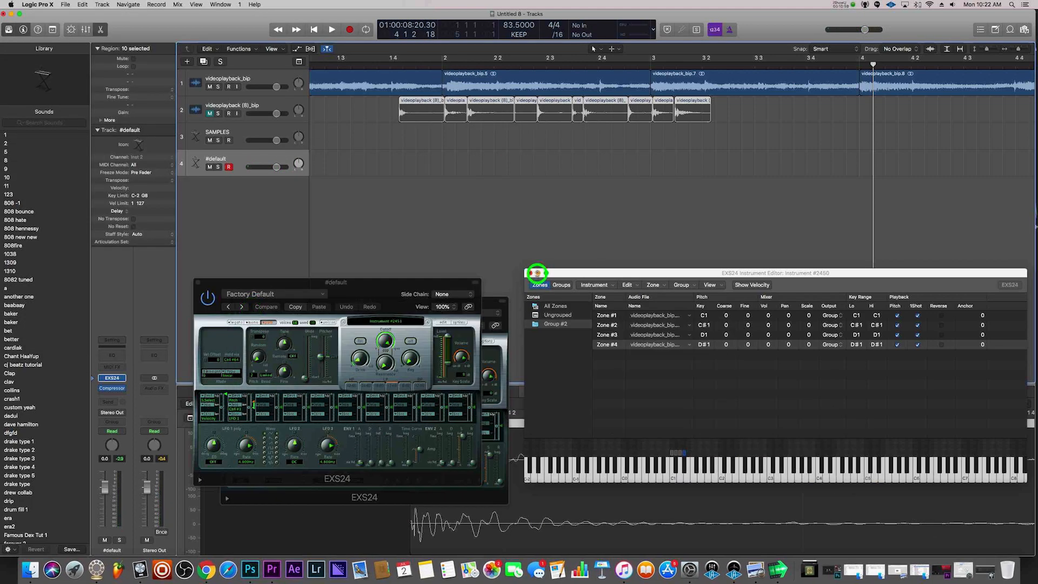
left_click(530, 273)
left_click(197, 282)
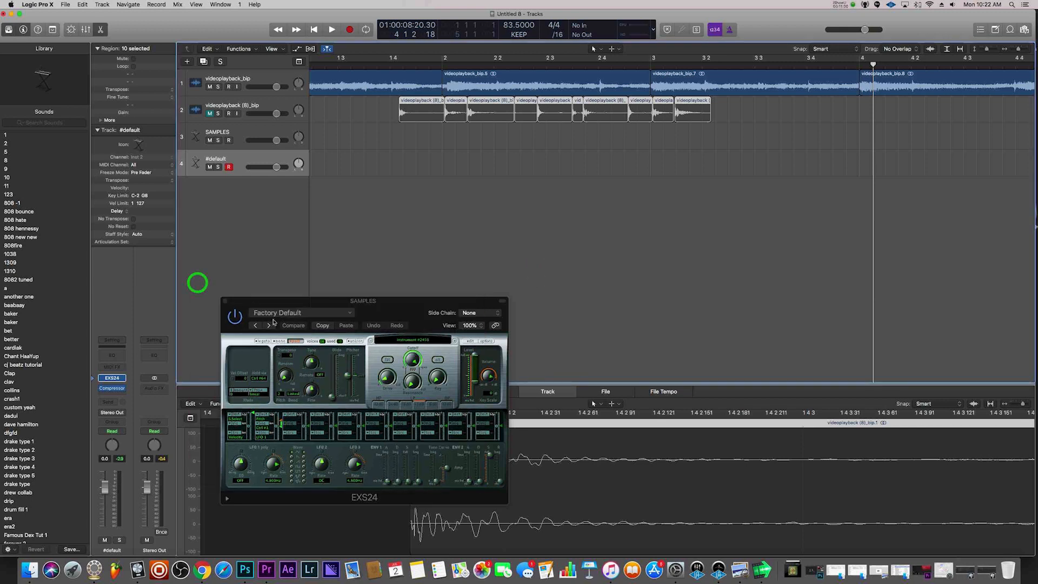
left_click(225, 301)
Rename the fourth track as DRUM SAMPLES
scroll(390, 260, "down", 2)
left_click(224, 159)
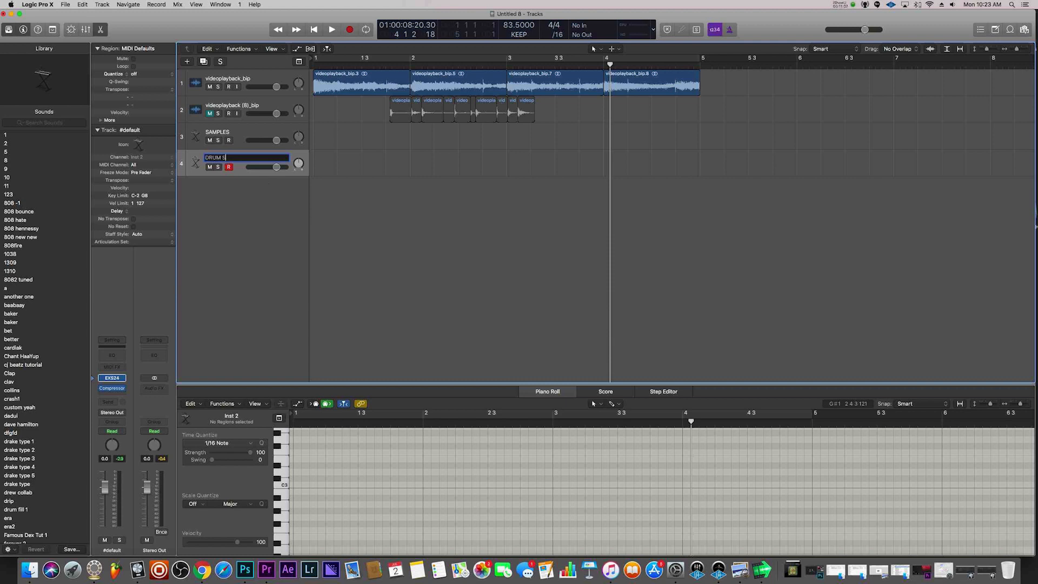
key("Return")
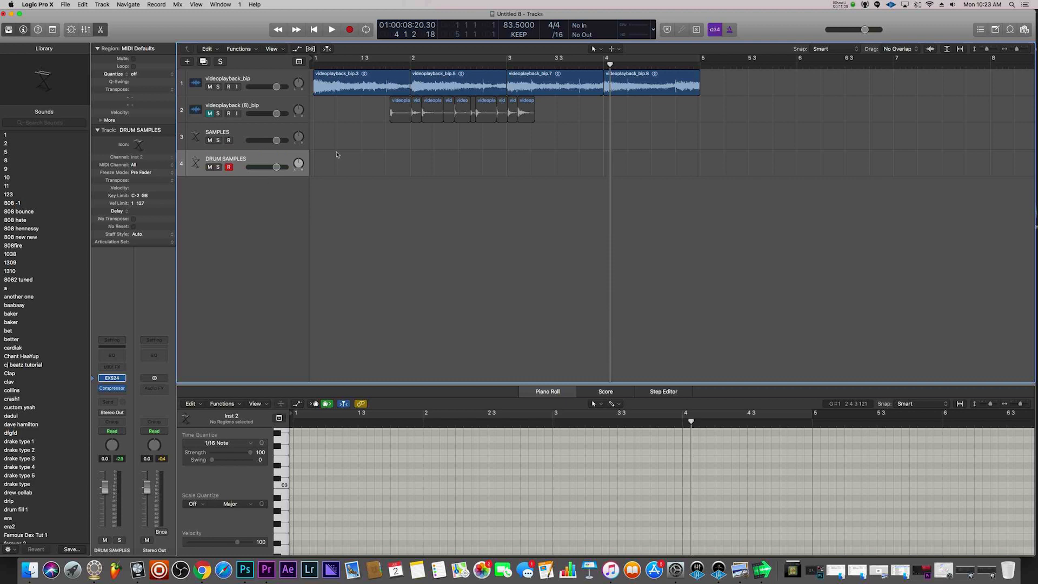
Mute the melodic videoplayback_bip audio track and enable cycling from bar 1 to bar 5 with the SAMPLES track selected
left_click(210, 87)
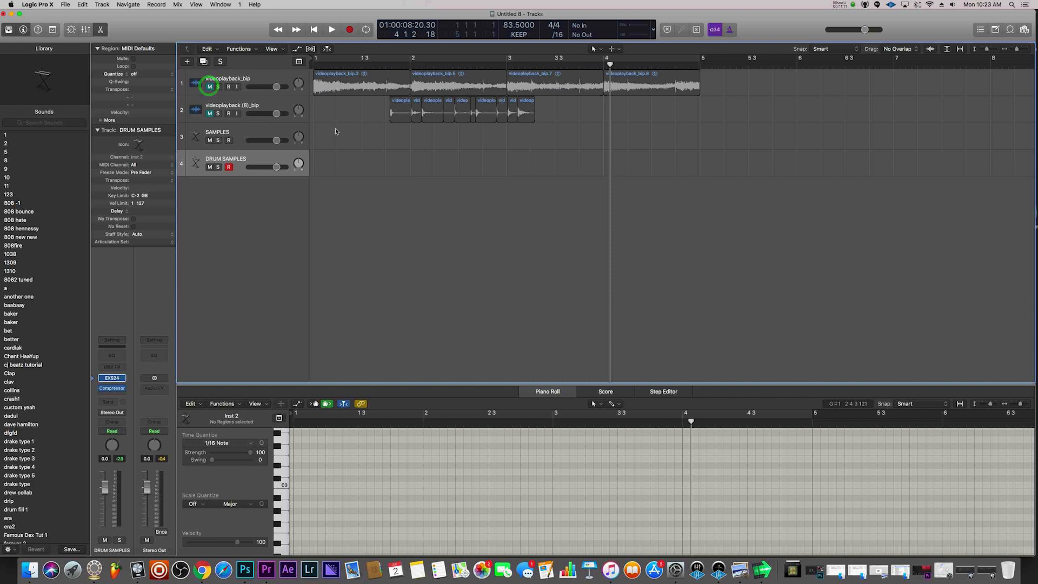
left_click(335, 131)
key("c")
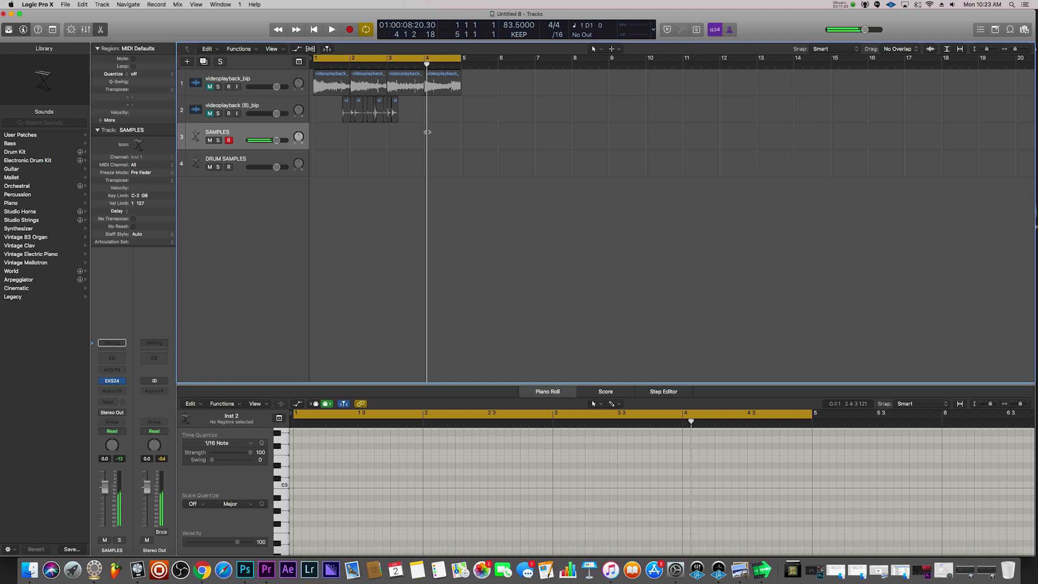
Record a four-bar MIDI performance of the melodic chops on the SAMPLES track from bar 1 to bar 5
key("space")
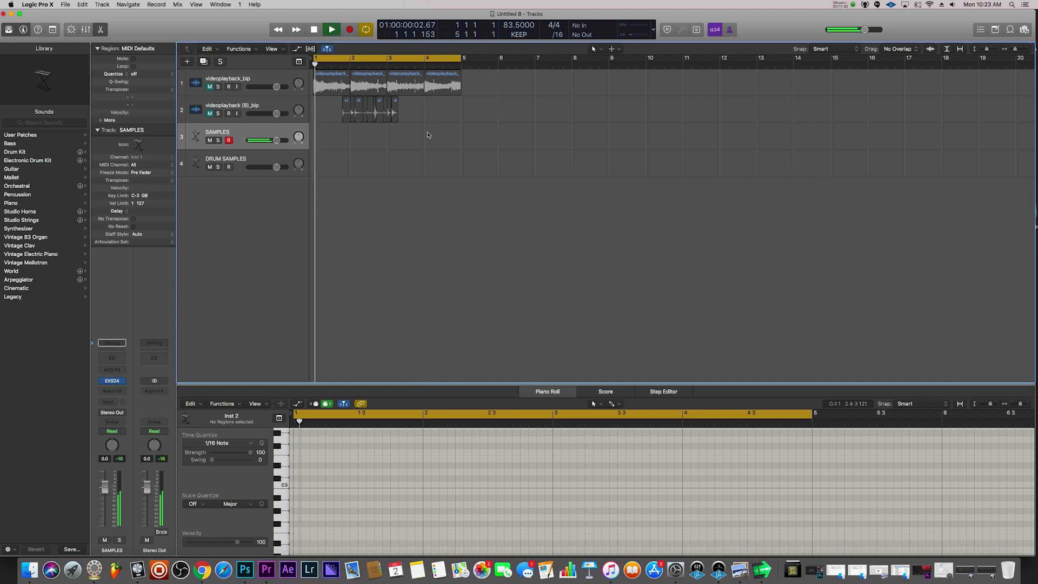
key("space")
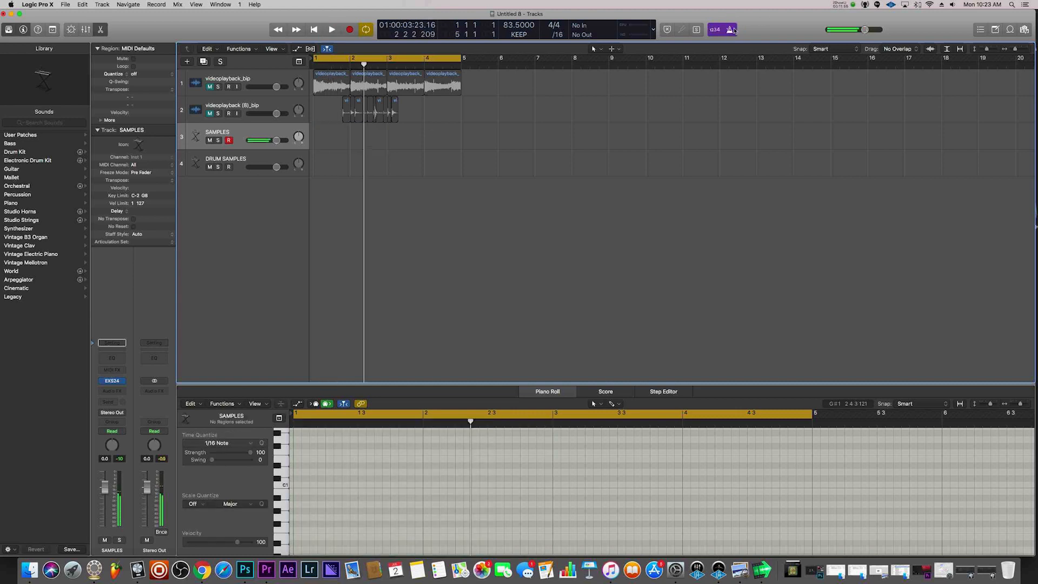
key("r")
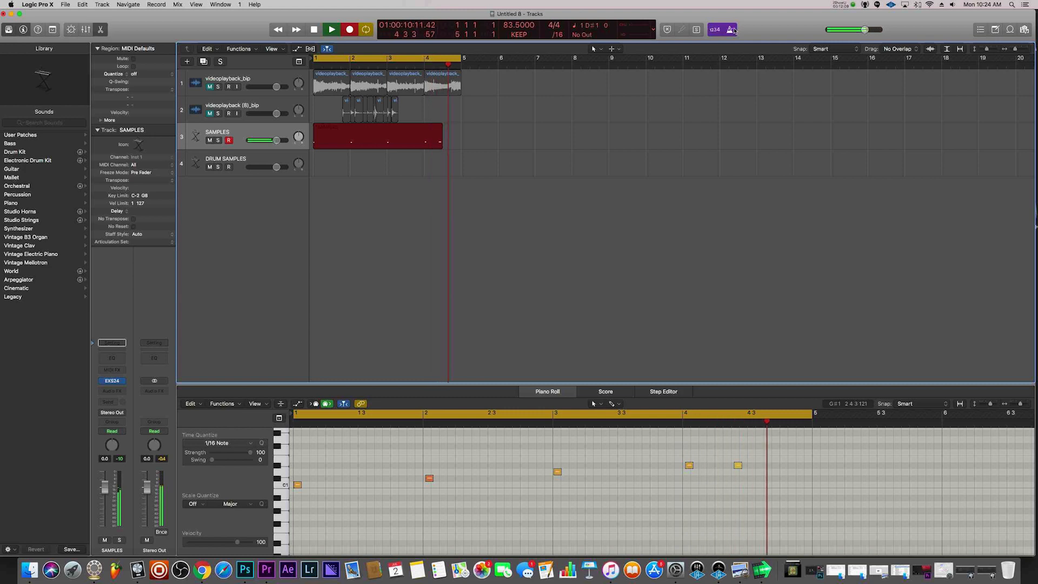
key("space")
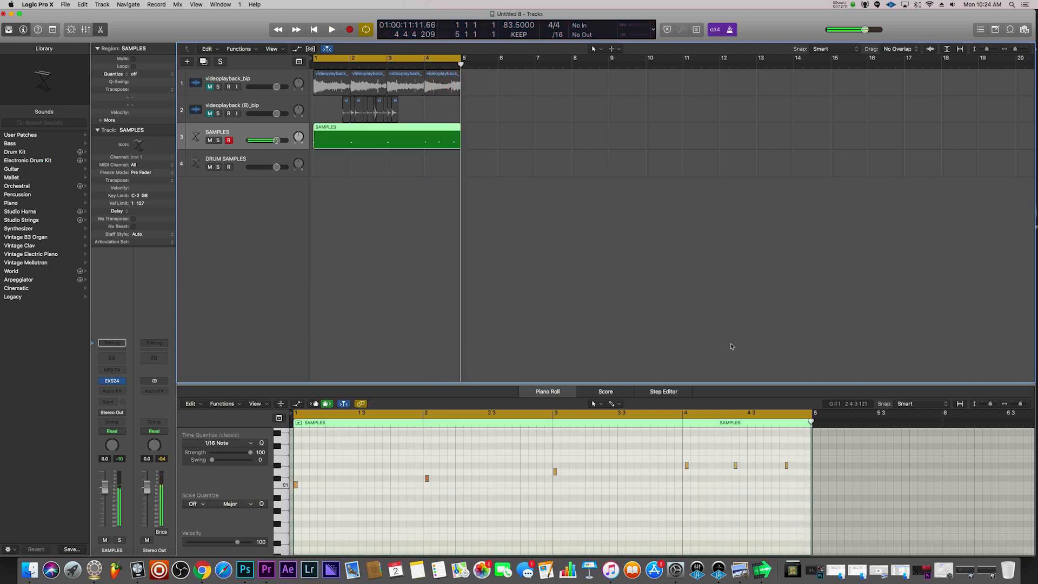
Quantize all notes of the recorded SAMPLES region to 1/16 and play the result
left_click(503, 470)
key("super+a")
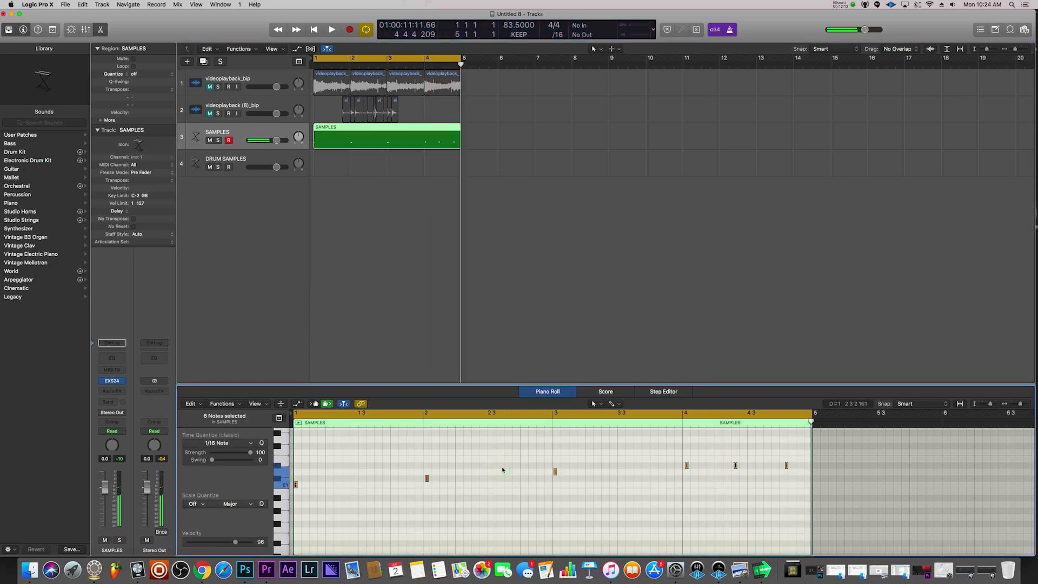
key("q")
key("space")
left_click(427, 242)
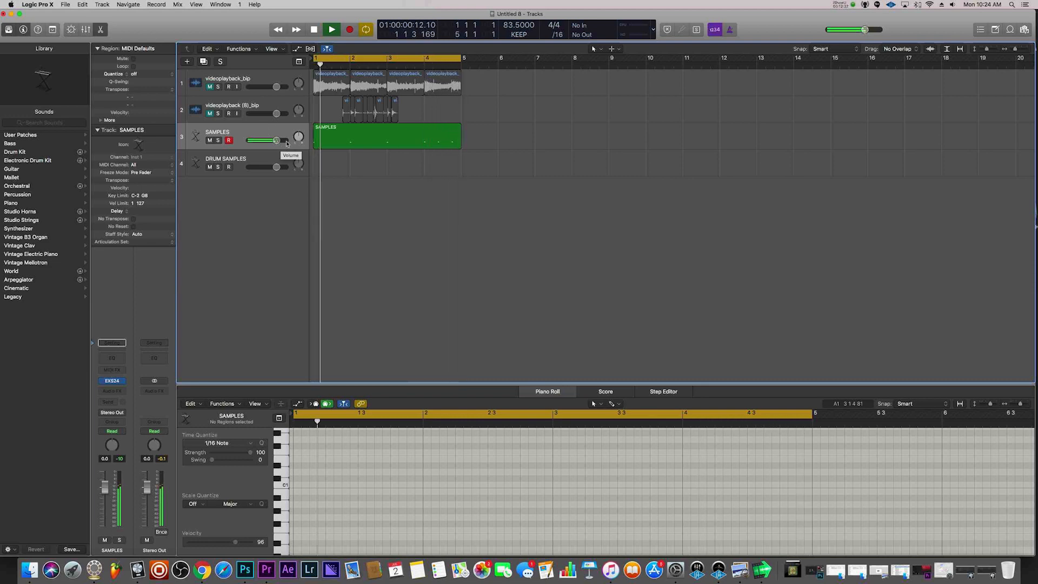
Add a Channel EQ to the SAMPLES track and move its window below the track area
left_click(235, 128)
left_click(112, 357)
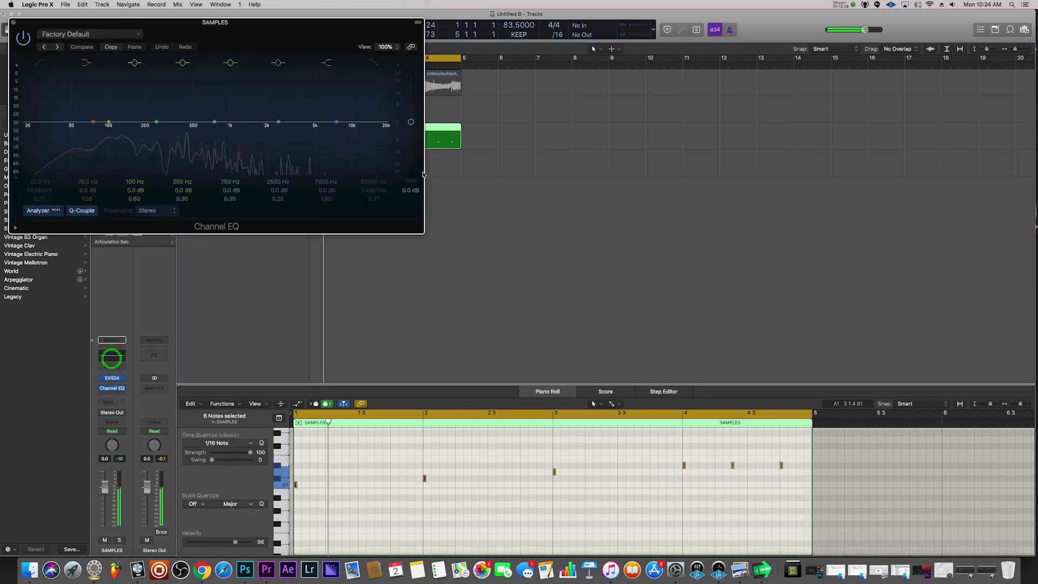
left_click_drag(236, 29, 556, 172)
Enable the low-cut band of the SAMPLES Channel EQ and raise its cutoff to about 186 Hz during playback
left_click(359, 208)
left_click_drag(355, 301, 463, 303)
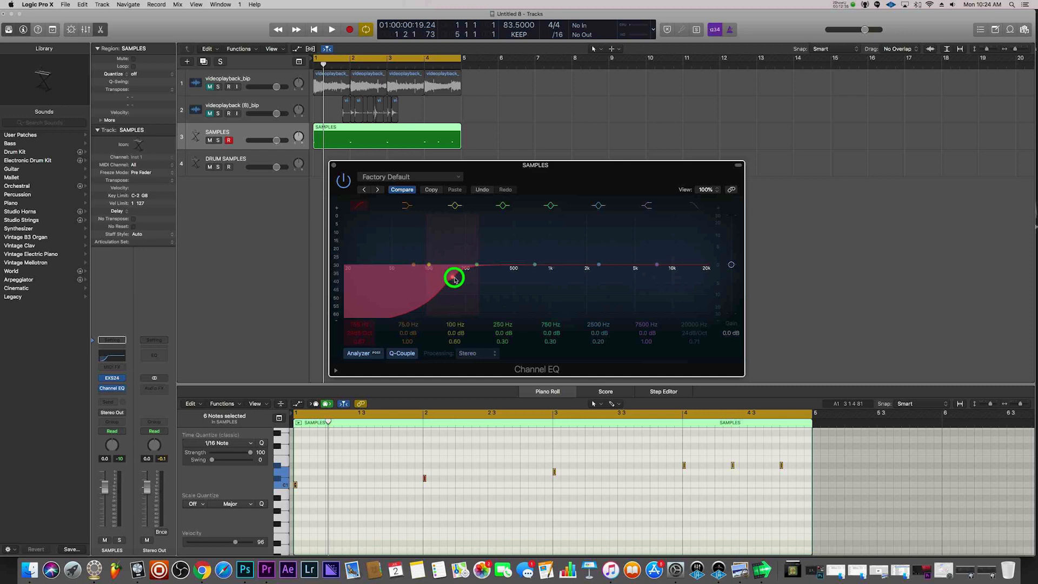
key("space")
left_click_drag(453, 277, 464, 281)
key("space")
key("space")
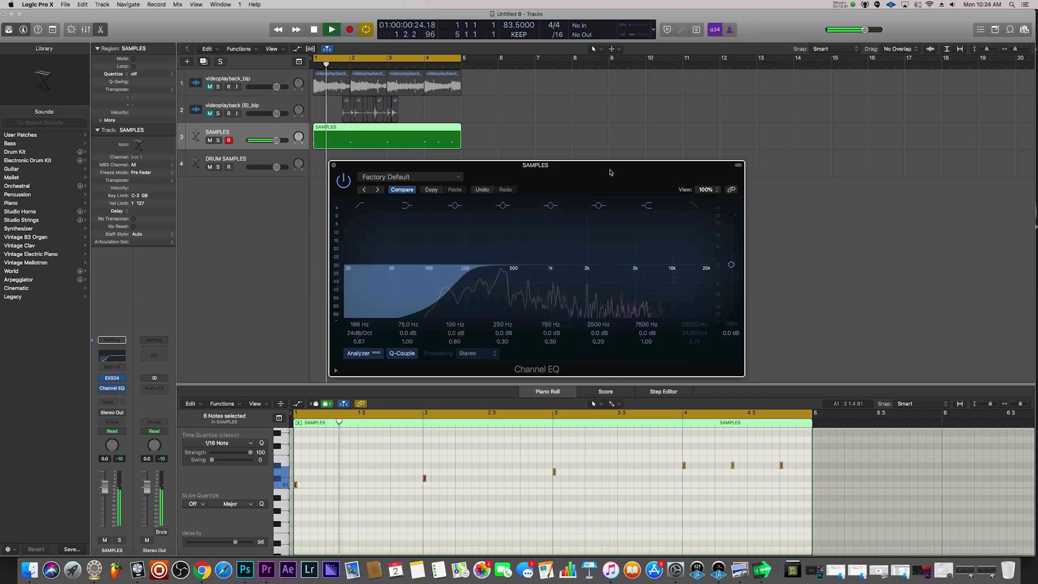
Play the SAMPLES part to check the sound of the low cut against the EQ analyzer
left_click(575, 187)
left_click(571, 117)
key("space")
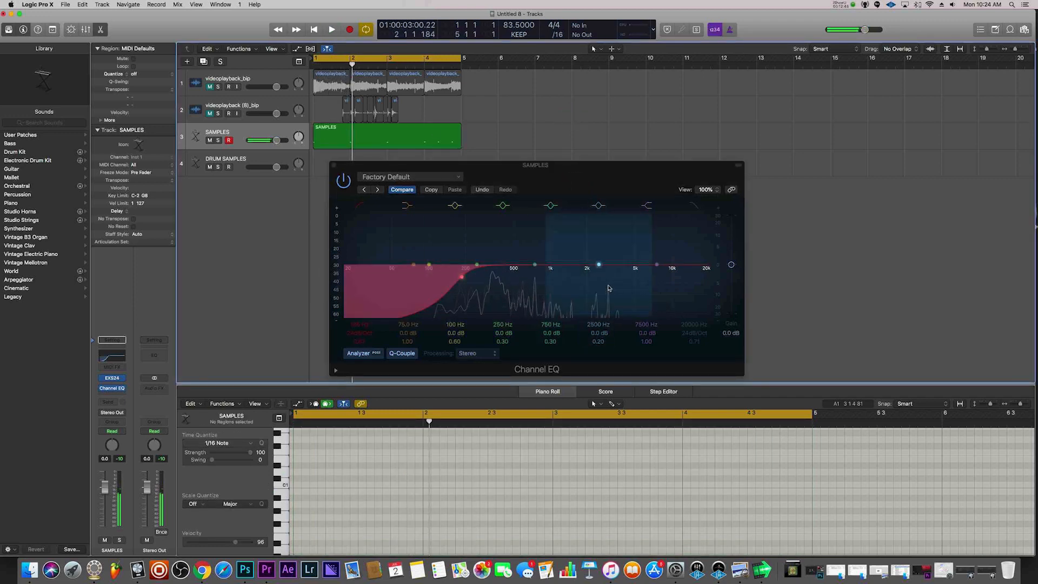
key("space")
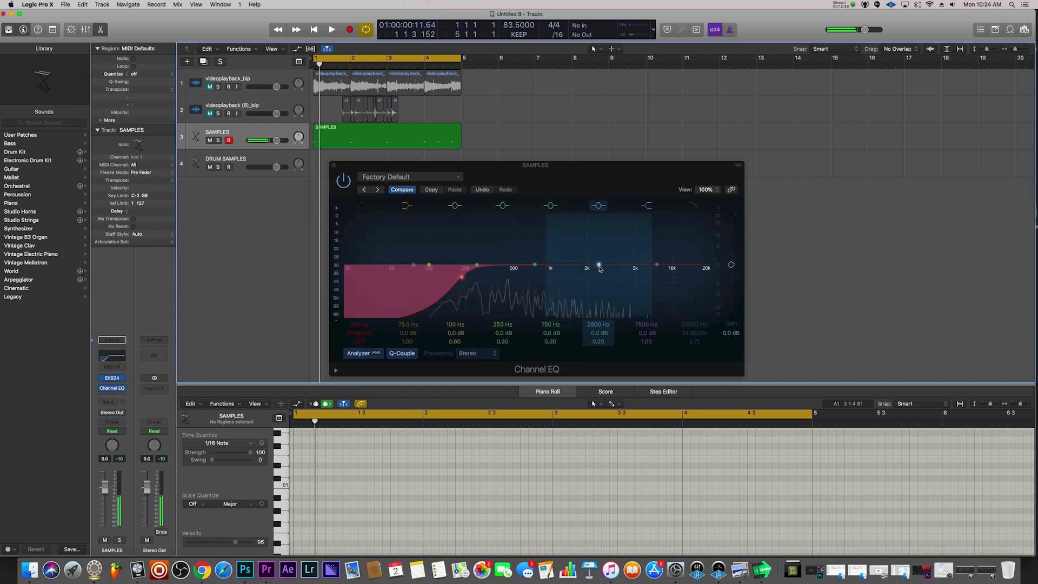
Boost the 2500 Hz band of the SAMPLES EQ by about 20 dB at Q 36 and sweep it to about 1060 Hz during playback
key("space")
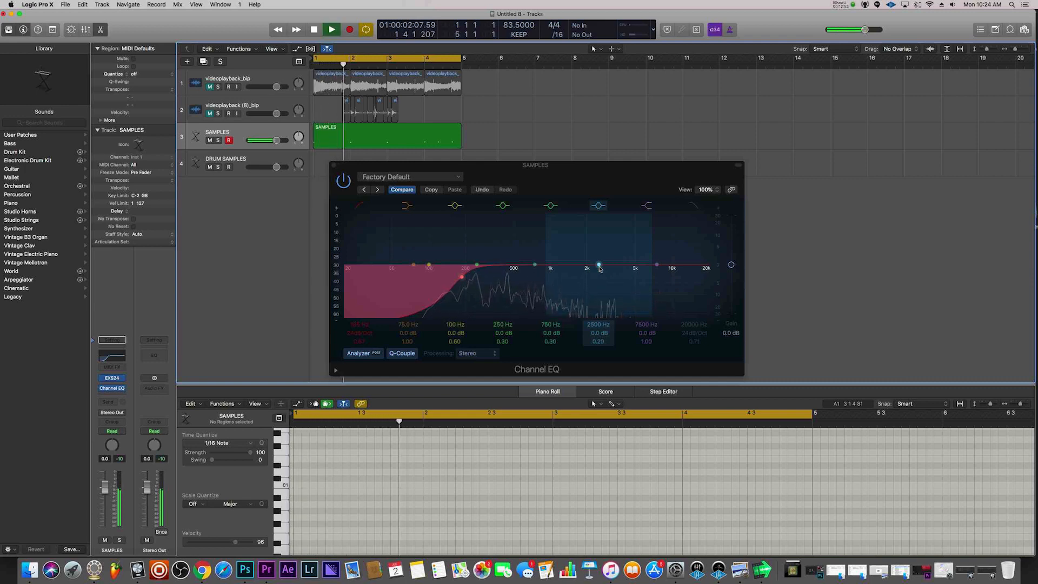
left_click(599, 266)
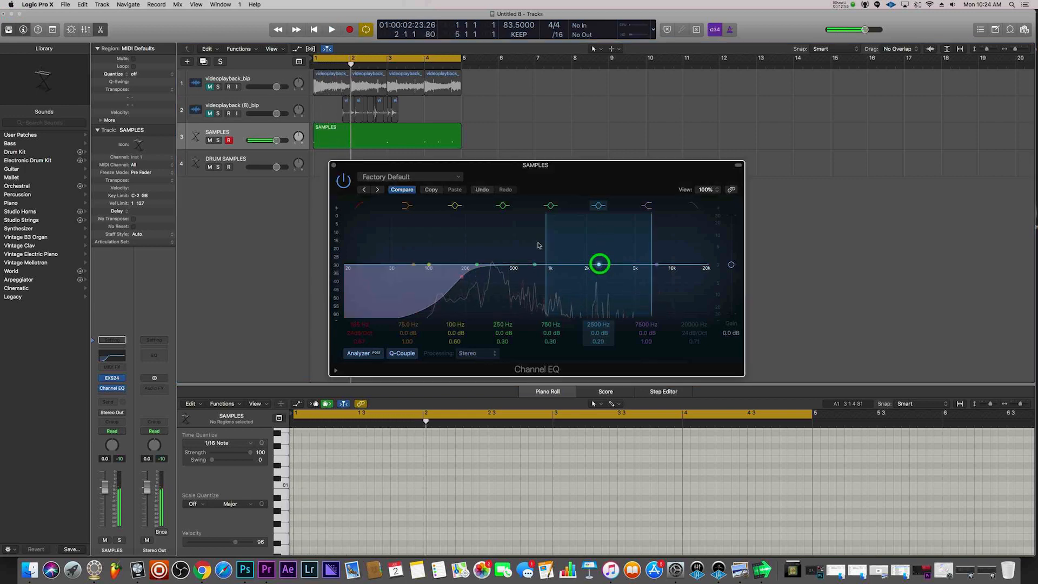
left_click_drag(568, 251, 616, 234)
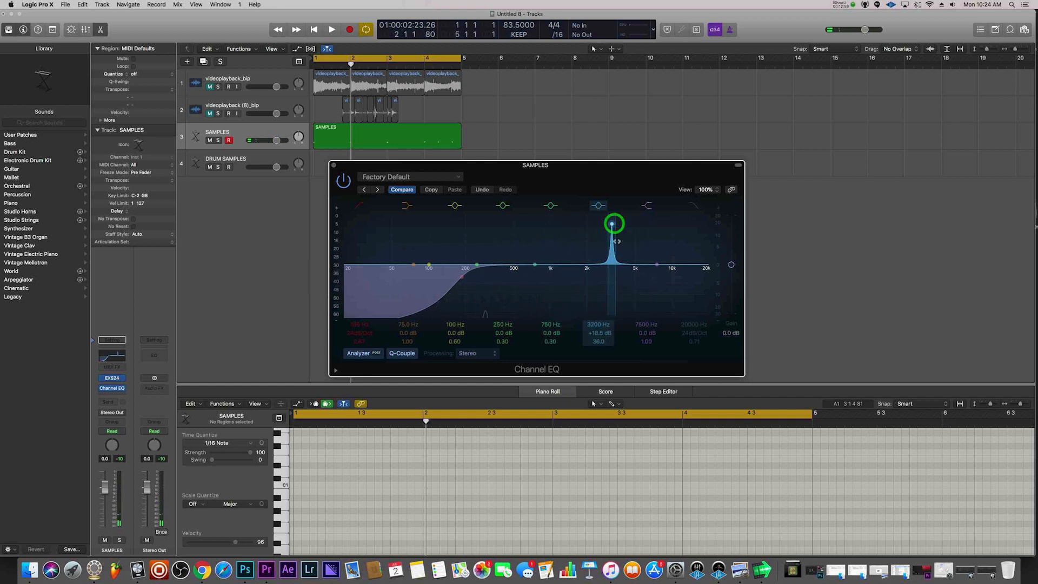
key("space")
left_click_drag(606, 222, 551, 222)
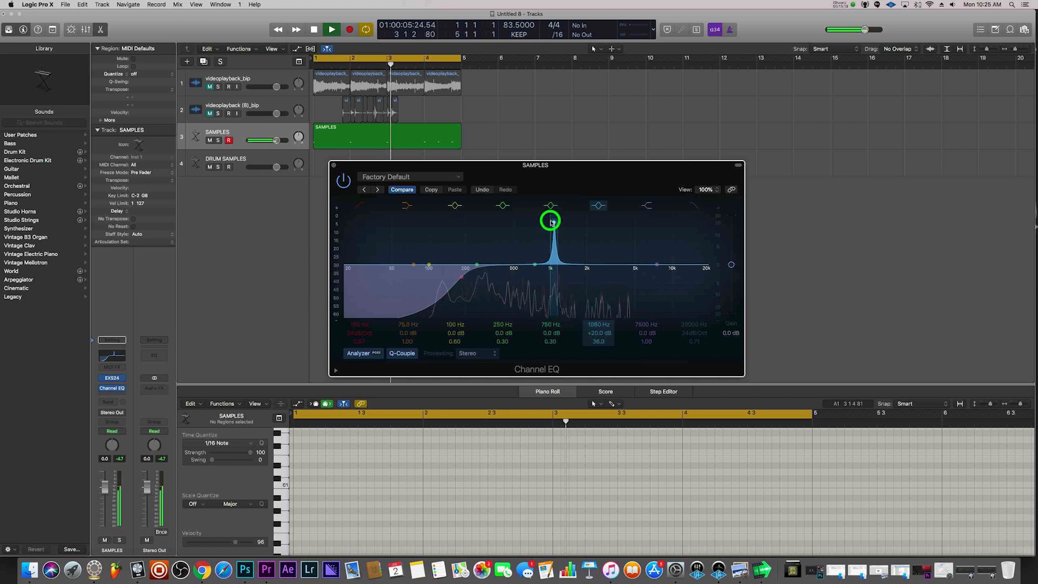
Turn the boosted EQ band into a cut of -24 dB at about 1140 Hz with Q 1.60, and close the EQ window
left_click_drag(557, 224, 557, 233)
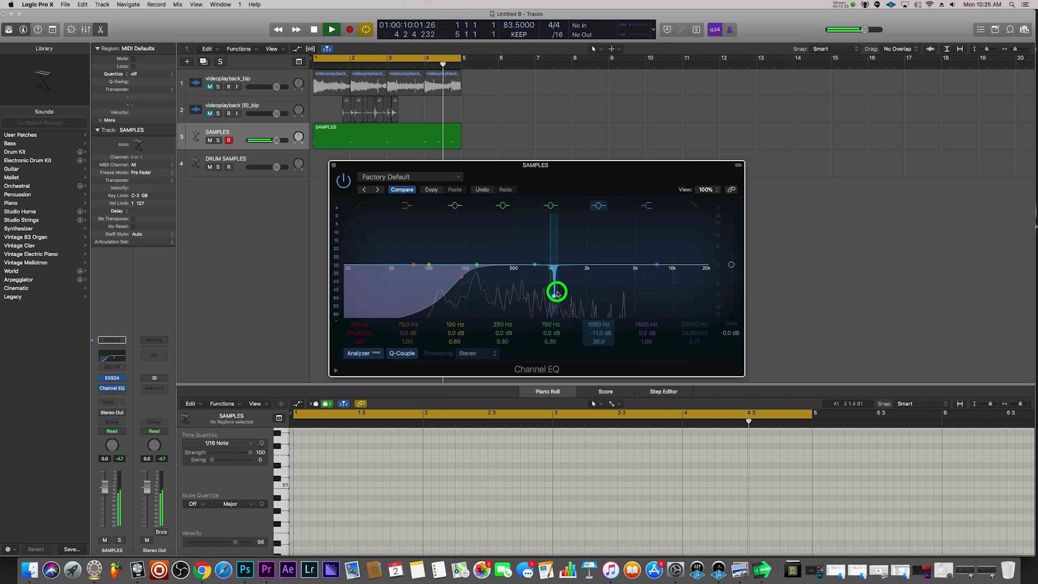
left_click_drag(549, 296, 554, 295)
left_click_drag(554, 255, 573, 257)
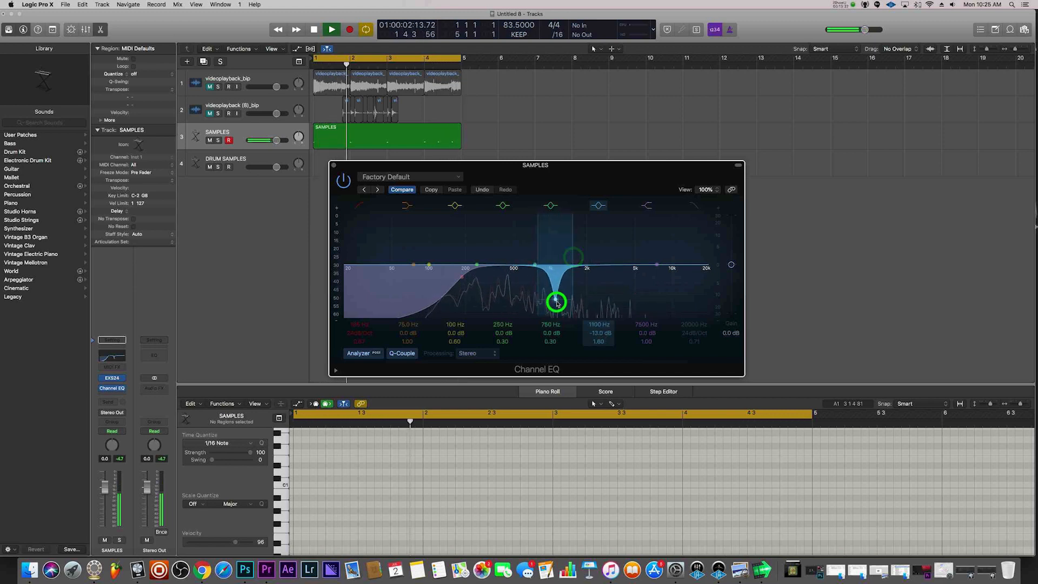
left_click_drag(563, 321, 554, 322)
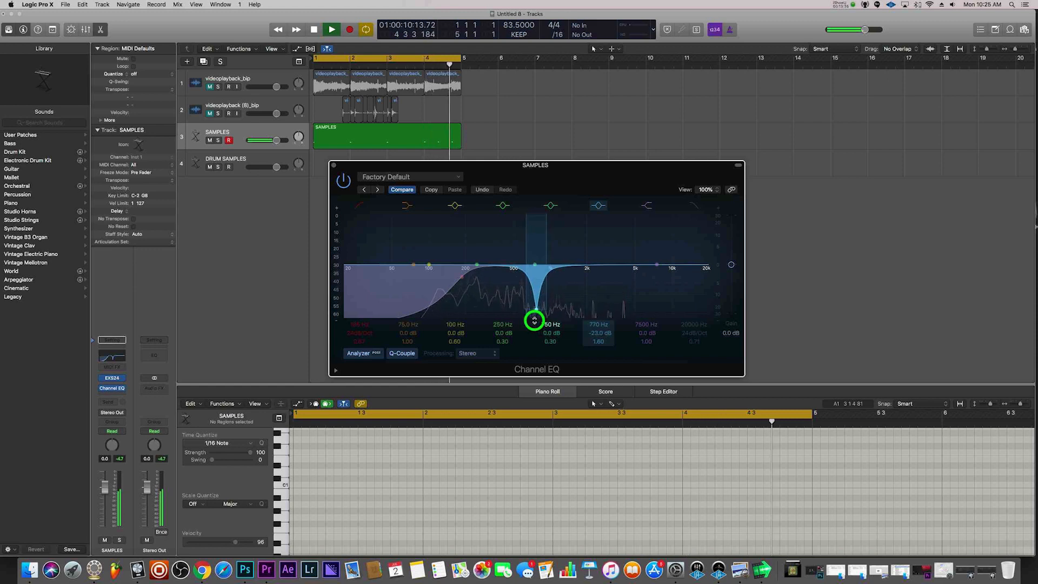
left_click_drag(534, 320, 529, 321)
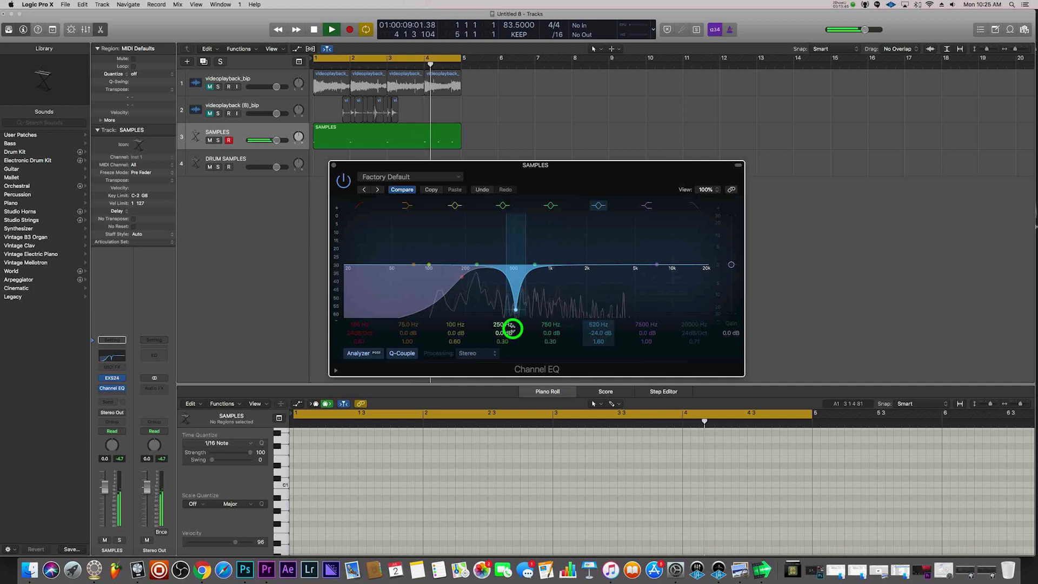
left_click_drag(526, 331, 532, 333)
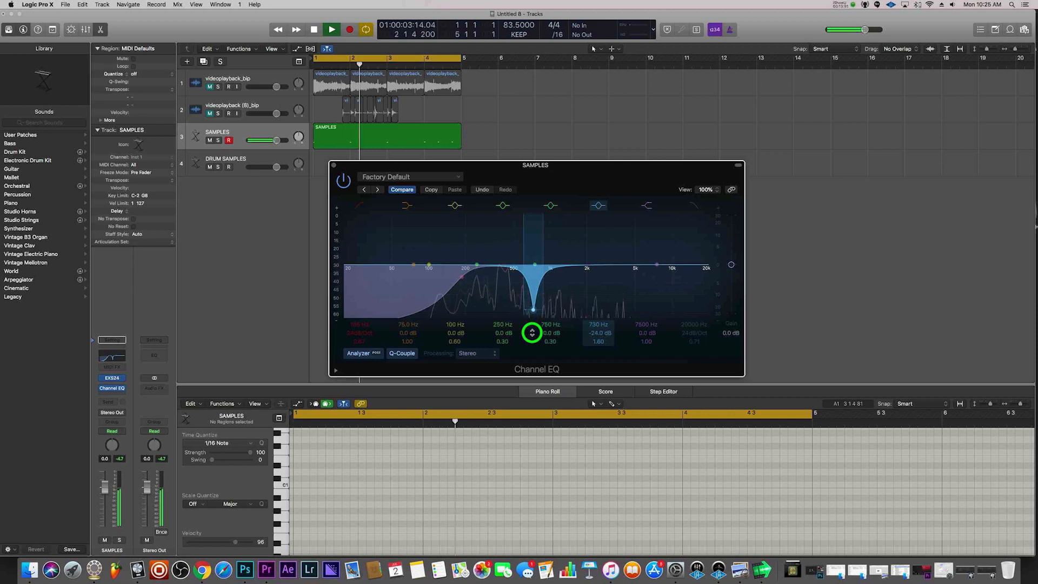
left_click_drag(538, 334, 547, 337)
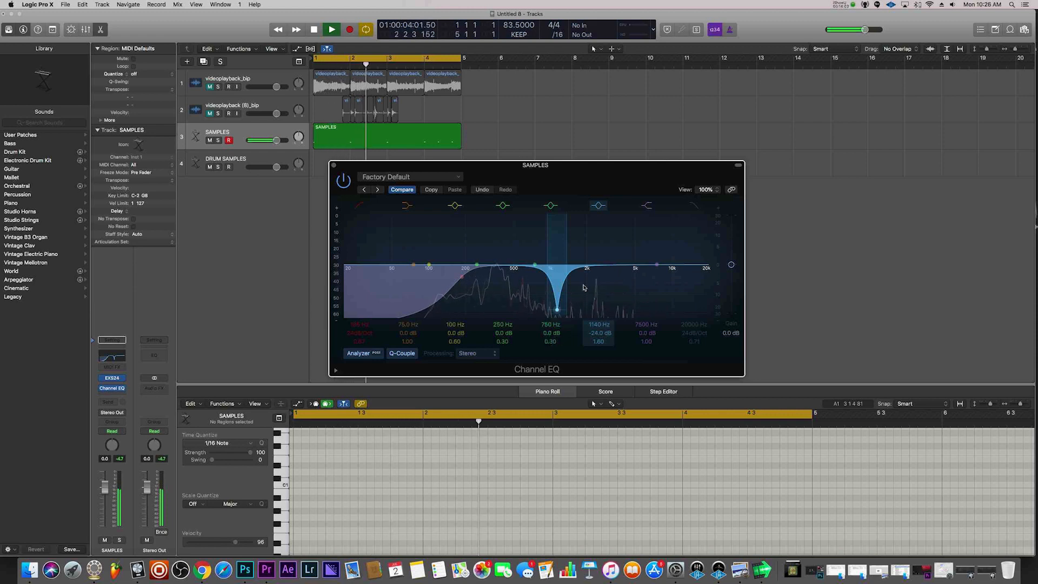
left_click(335, 165)
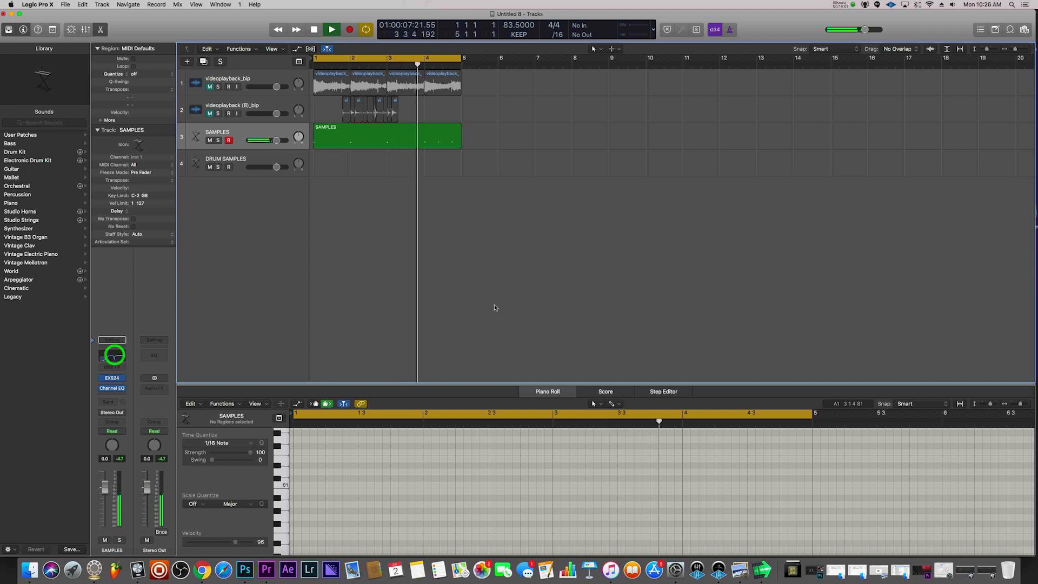
Reopen the SAMPLES Channel EQ, narrow the -24 dB cut to Q 3.40, shift it to about 890 Hz and close the EQ
left_click(110, 356)
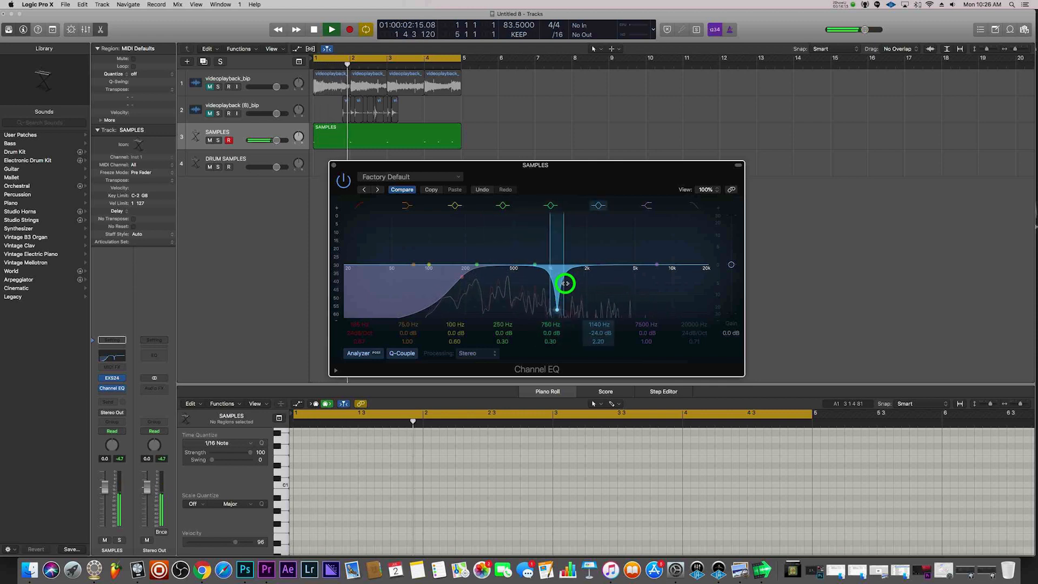
left_click_drag(563, 283, 568, 283)
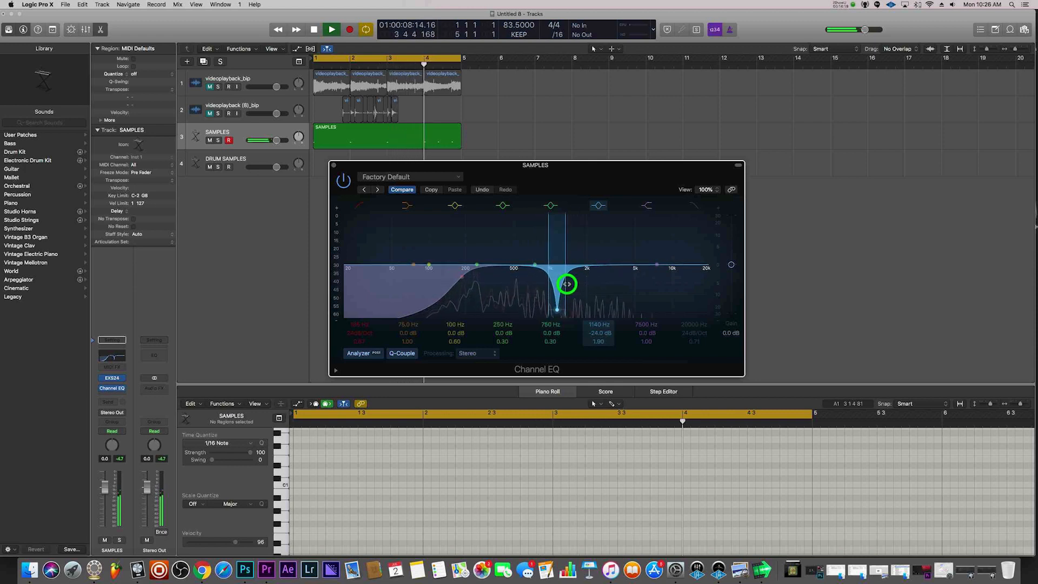
left_click_drag(567, 284, 561, 283)
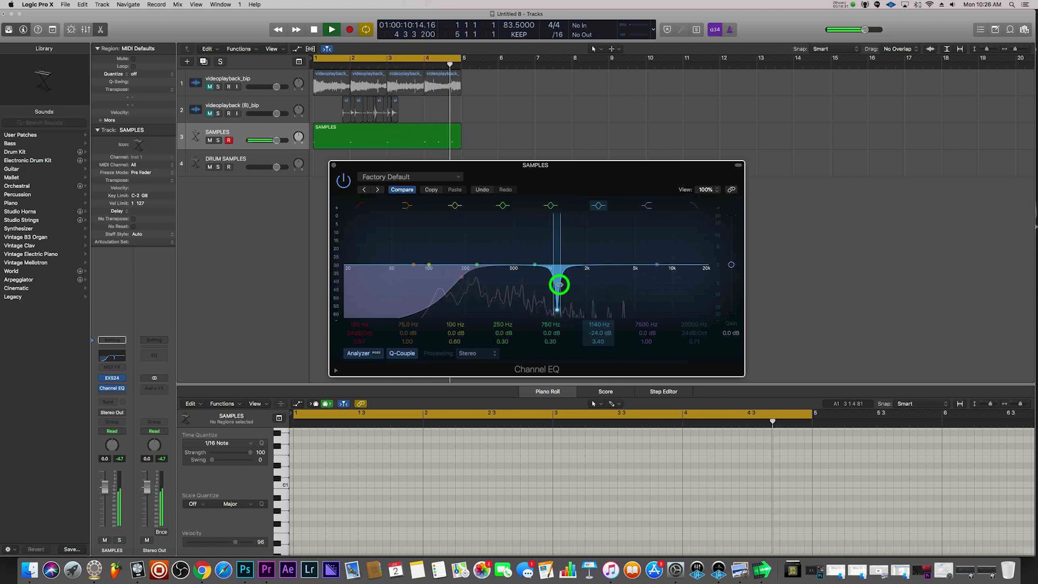
left_click_drag(557, 310, 557, 313)
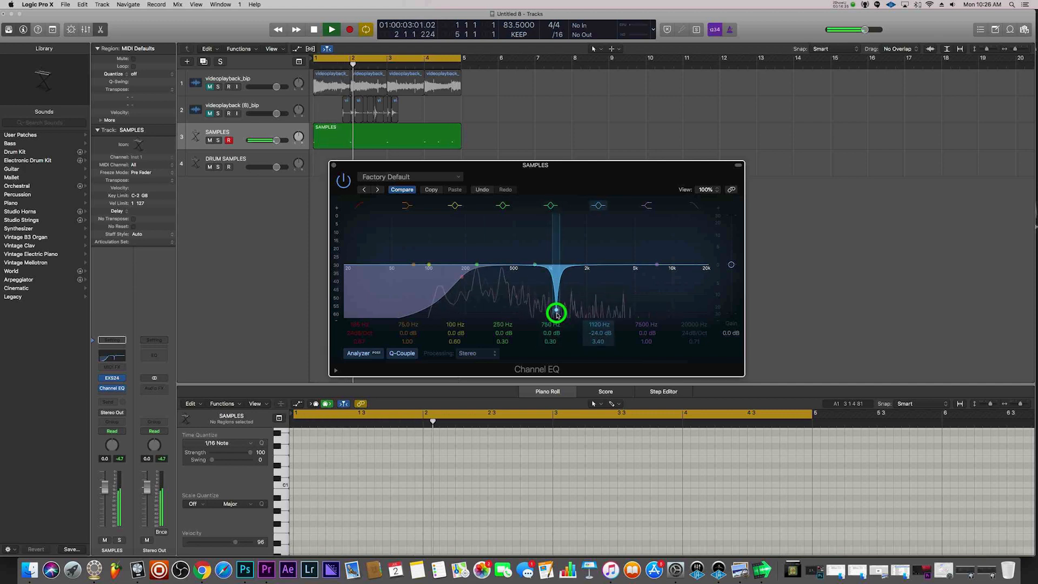
left_click_drag(556, 312, 543, 316)
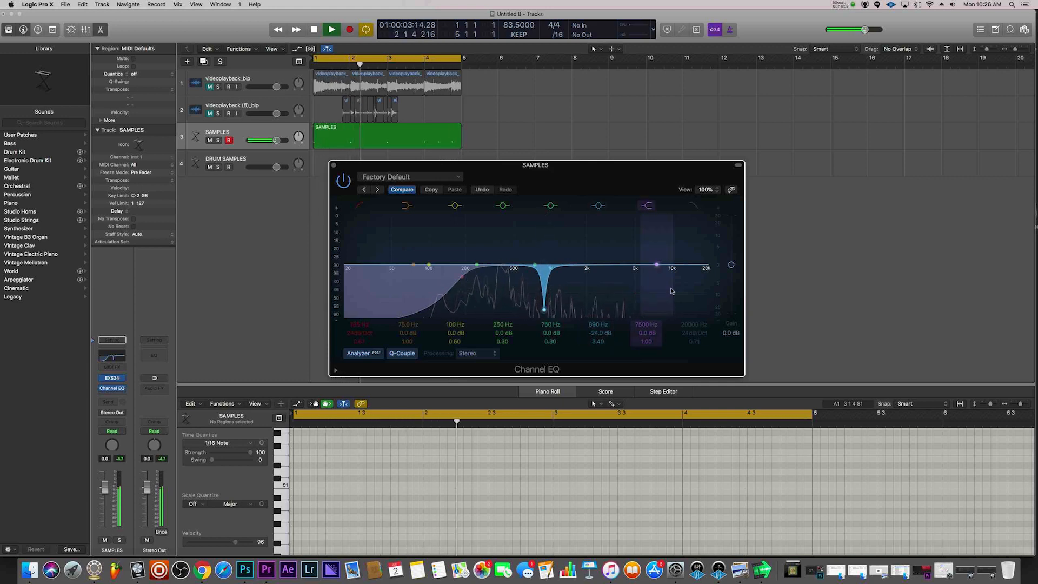
left_click(334, 166)
Record four C#1 drum hits over the first two bars of the DRUM SAMPLES track
key("Down")
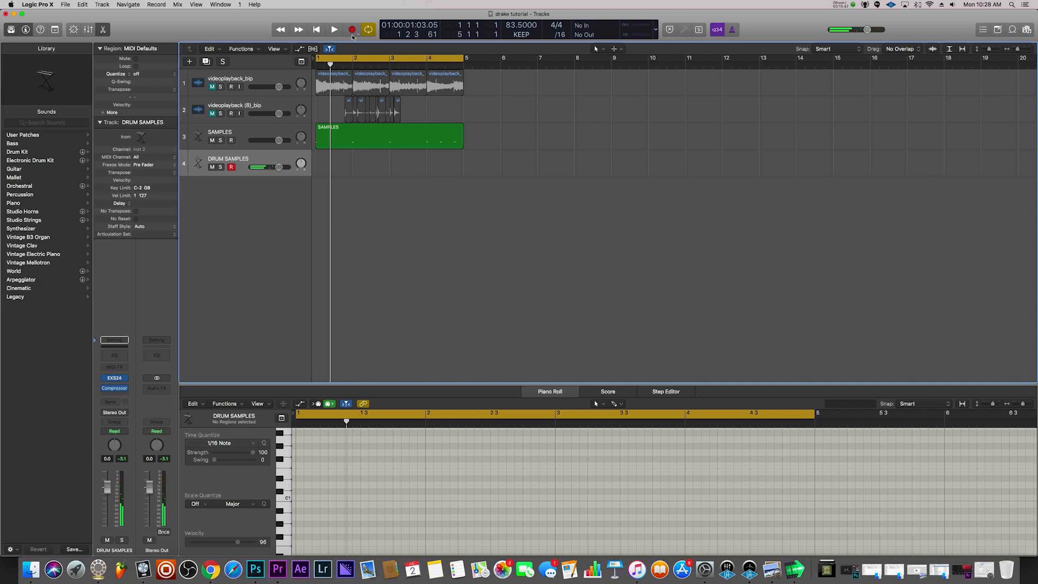
left_click(352, 30)
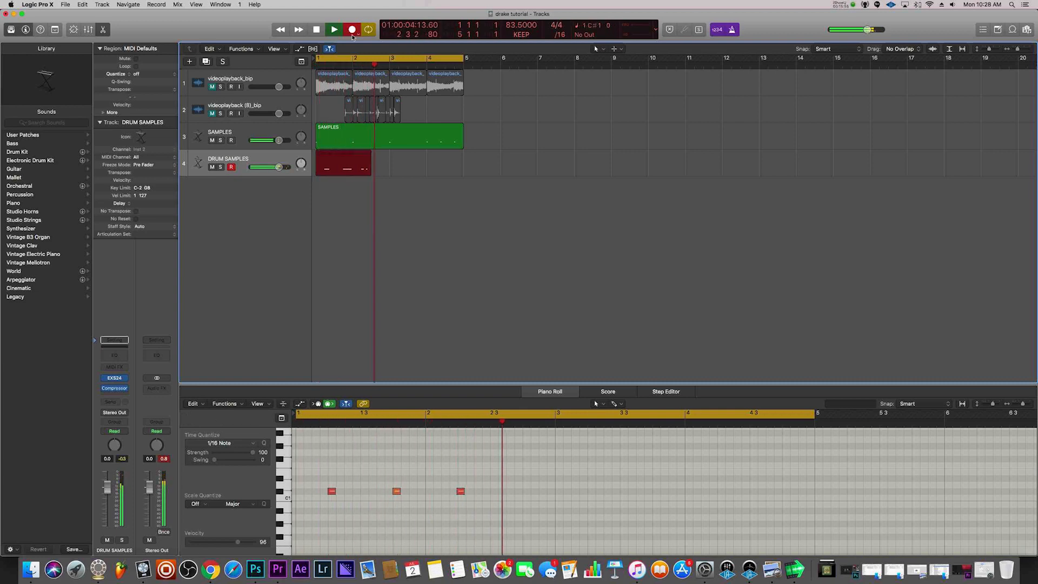
key("space")
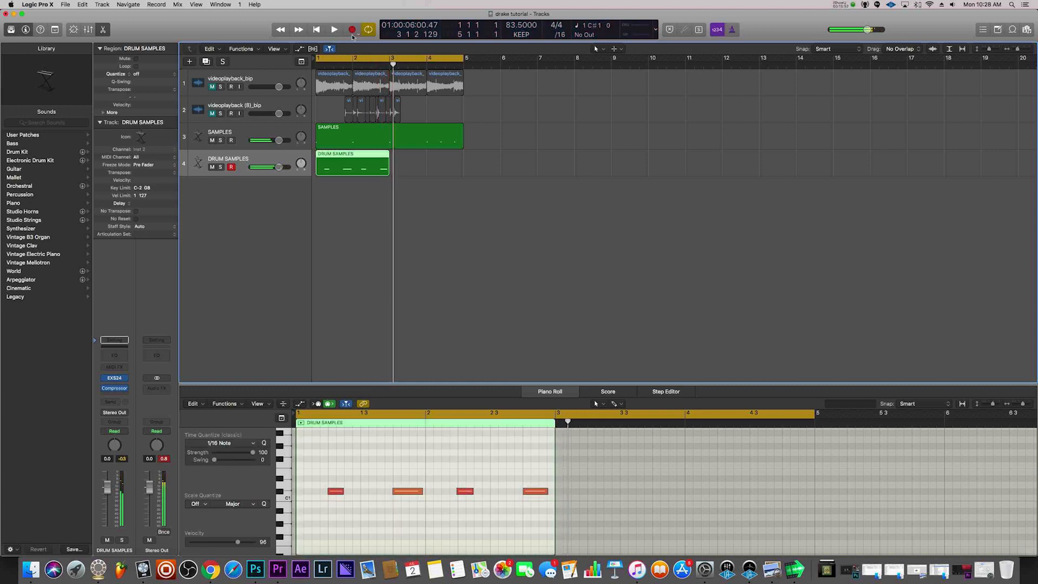
Quantize the four recorded drum notes to 1/16 and loop the DRUM SAMPLES region up to bar 5
left_click(396, 463)
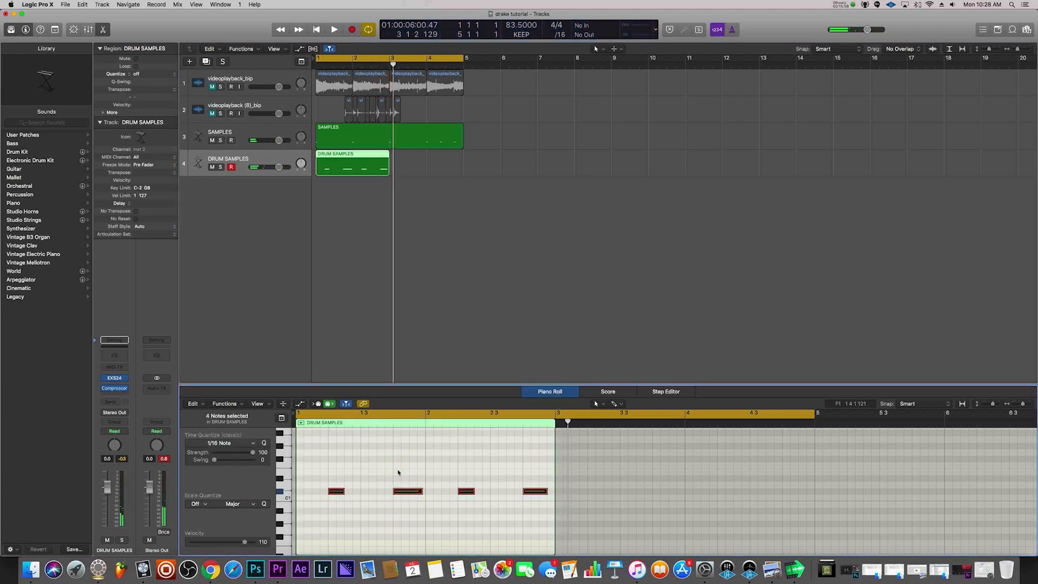
left_click_drag(387, 154, 460, 156)
key("space")
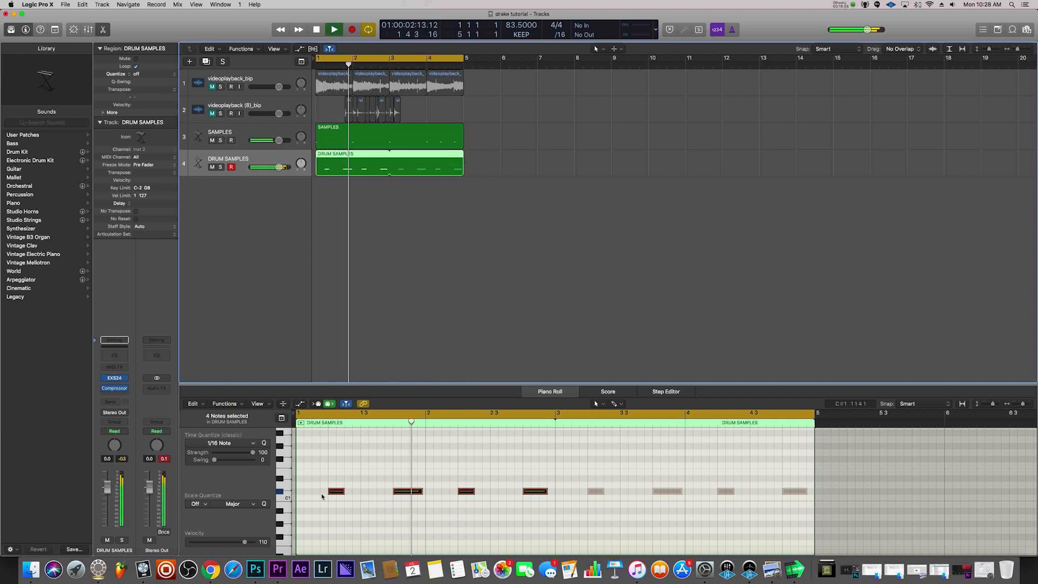
Choose the Brush as the Piano Roll's secondary tool and add 1/16 C1 notes at 1 1 1 and 1 1 4
scroll(325, 493, "down", 2)
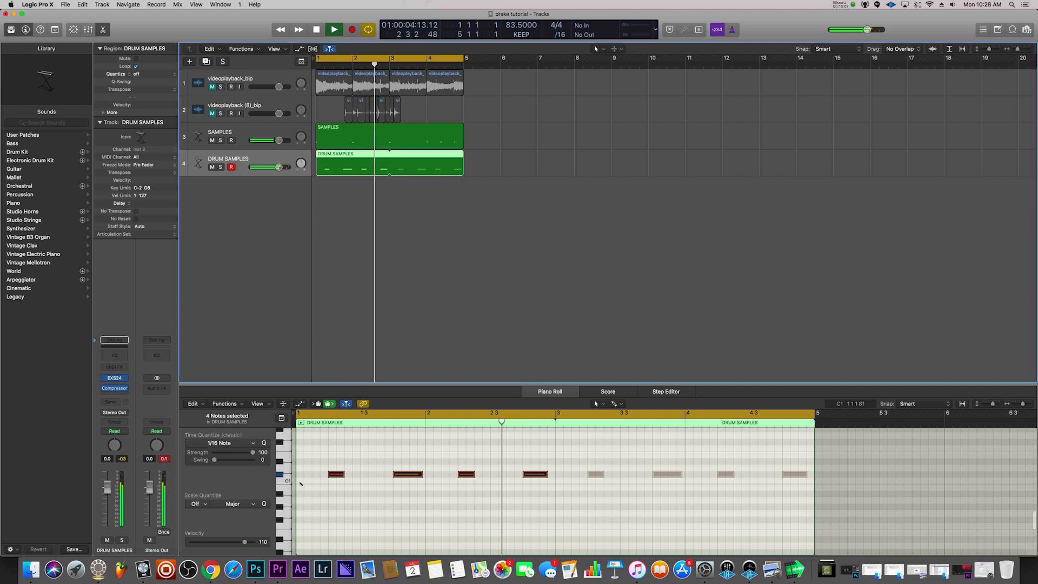
left_click(614, 403)
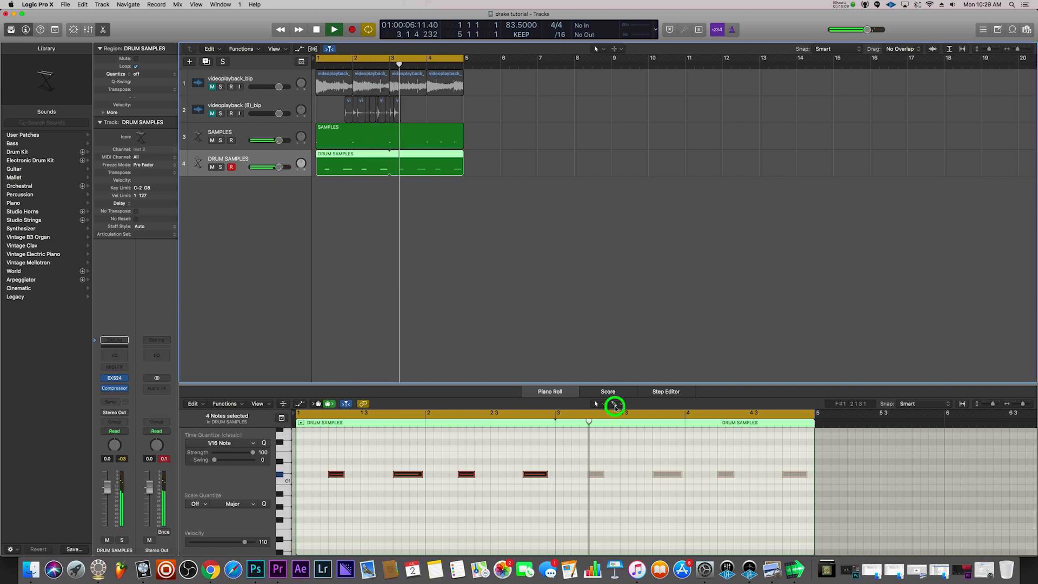
left_click(643, 542)
left_click(300, 480)
left_click(314, 480)
key("space")
left_click(317, 481)
left_click(324, 481)
key("space")
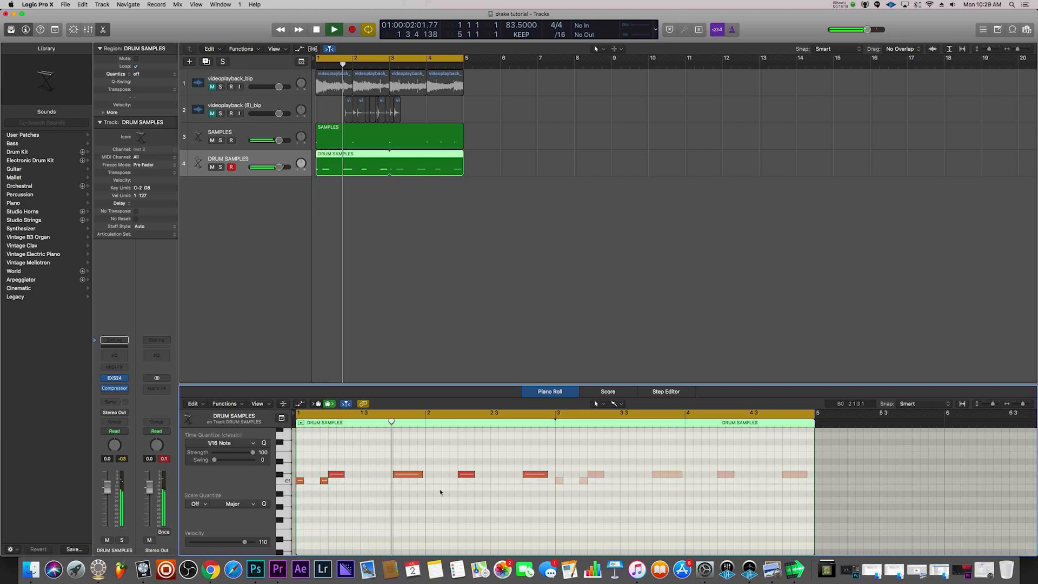
Add a 1/16 D1 note at 1 3 3, shortly before the second C#1 hit, and play the pattern
key("space")
left_click(366, 467)
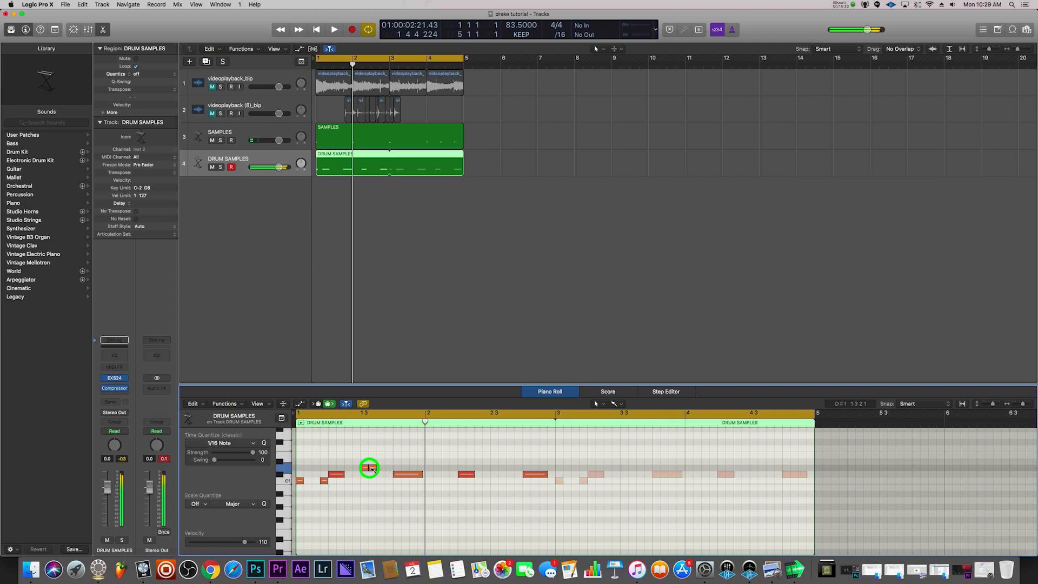
left_click_drag(366, 467, 381, 467)
key("space")
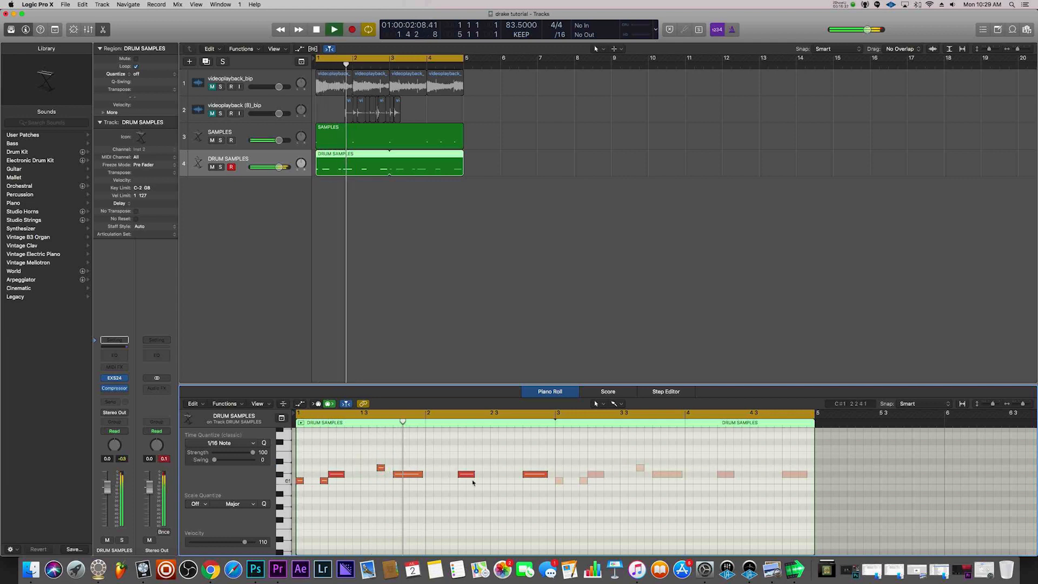
Repeat the added hits in bar 2 with 1/16 C1 notes at 2 1 1 and 2 1 4 and a D1 note at 2 3 3
key("space")
left_click(454, 481)
key("space")
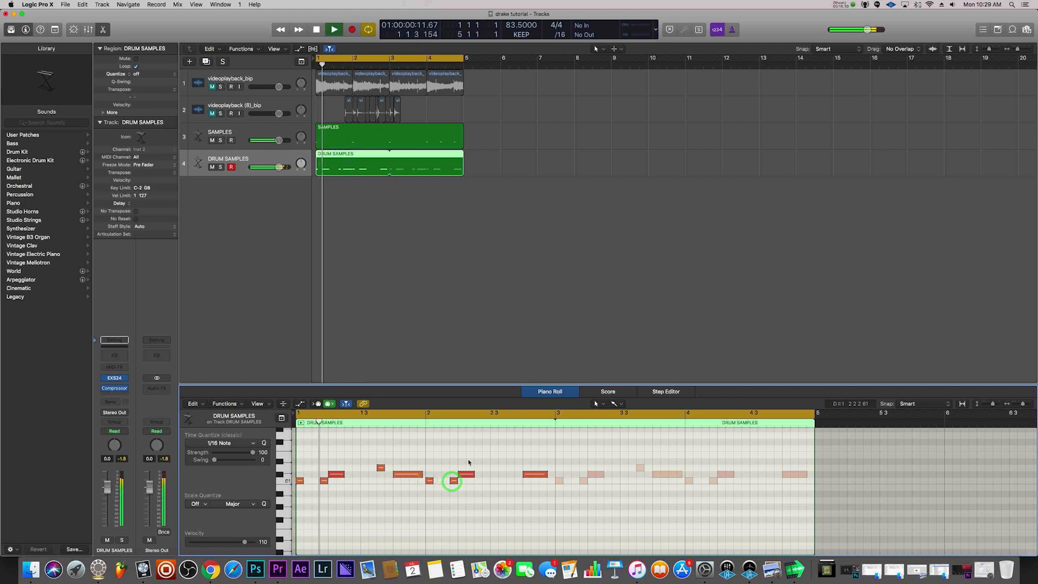
key("space")
left_click(516, 468)
left_click_drag(517, 468, 510, 468)
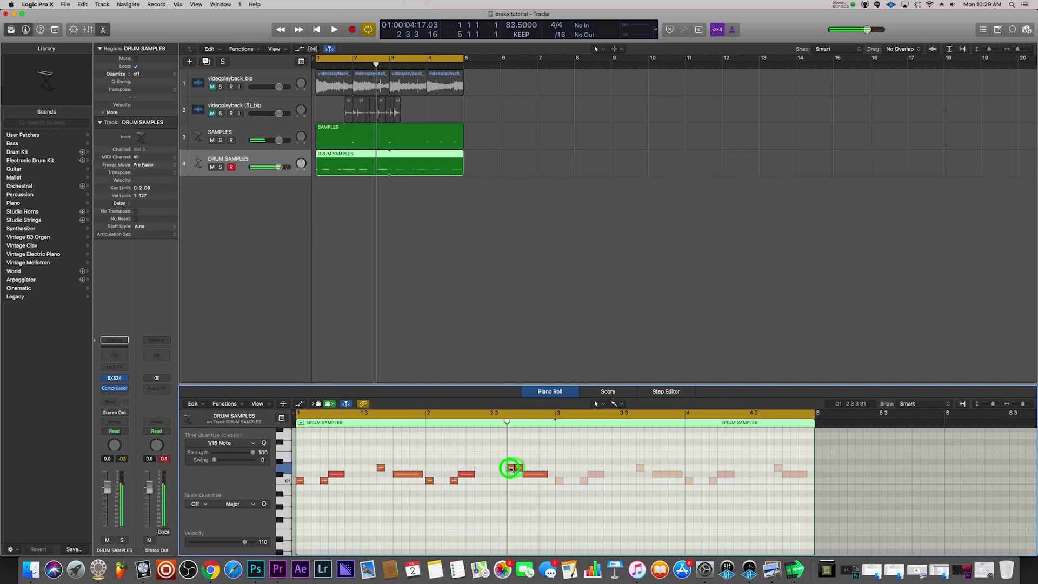
key("space")
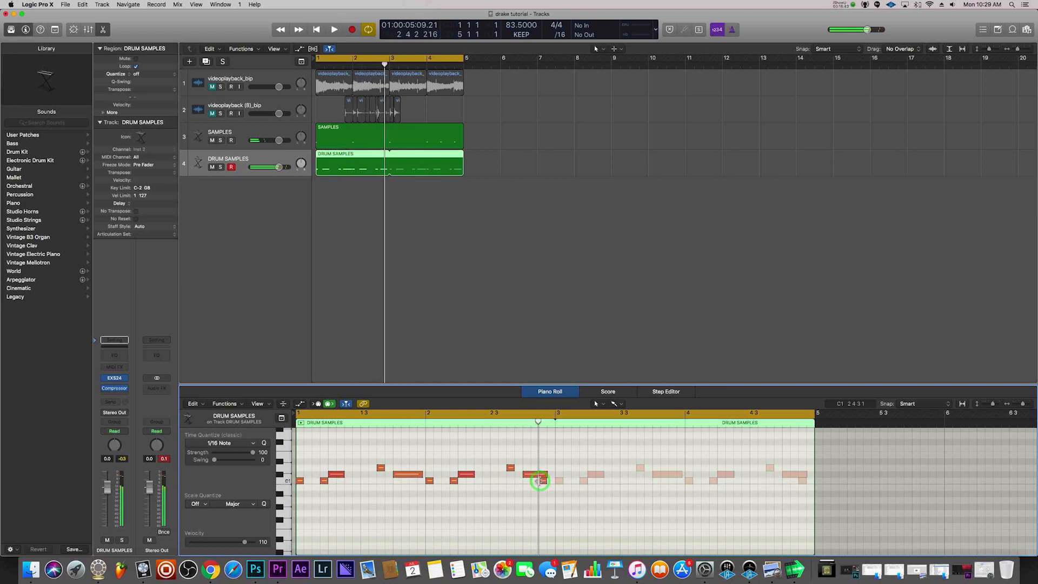
Place a 1/16 C1 note on the last sixteenth of bar 2, at 2 4 4
left_click(542, 482)
key("space")
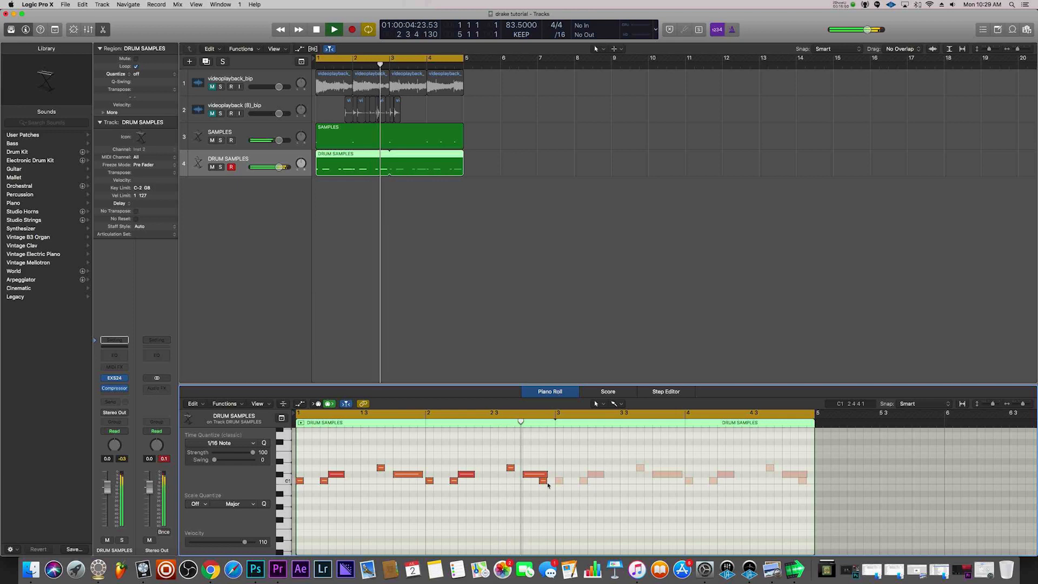
left_click(551, 482)
left_click_drag(544, 482, 551, 481)
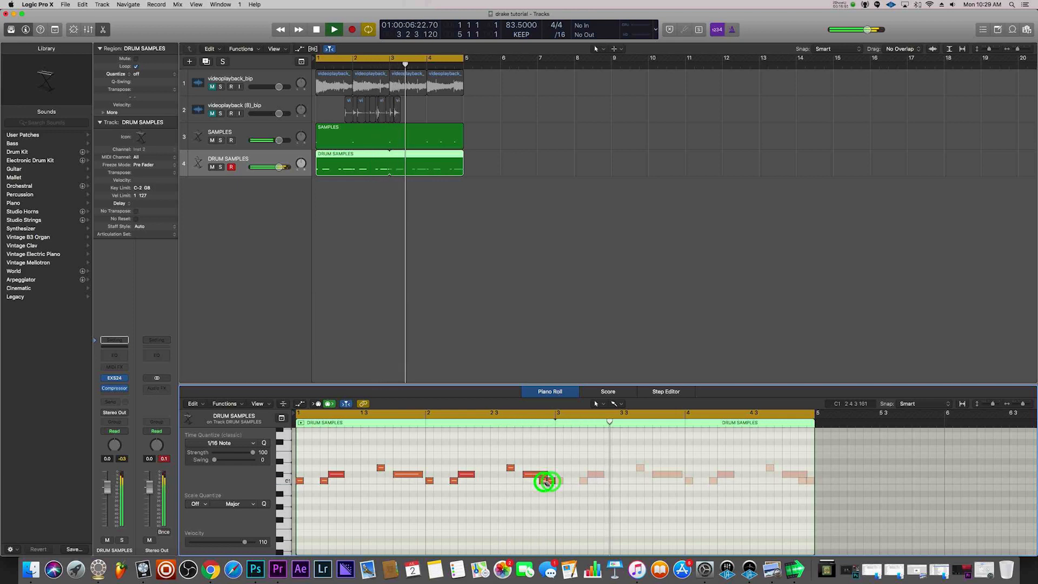
Paint a continuous row of 1/16 D#1 notes across bars 1 and 2 and play the pattern
left_click(300, 460)
left_click_drag(301, 460, 553, 463)
key("space")
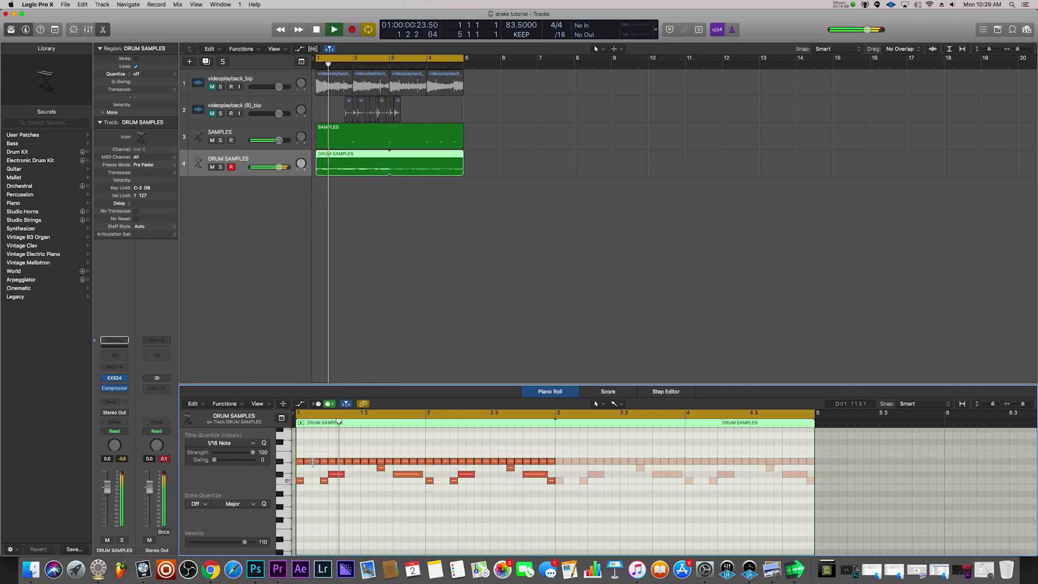
Audition the drum pattern and delete the D#1 note that coincides with the D1 note at 1 3 3
key("space")
key("space")
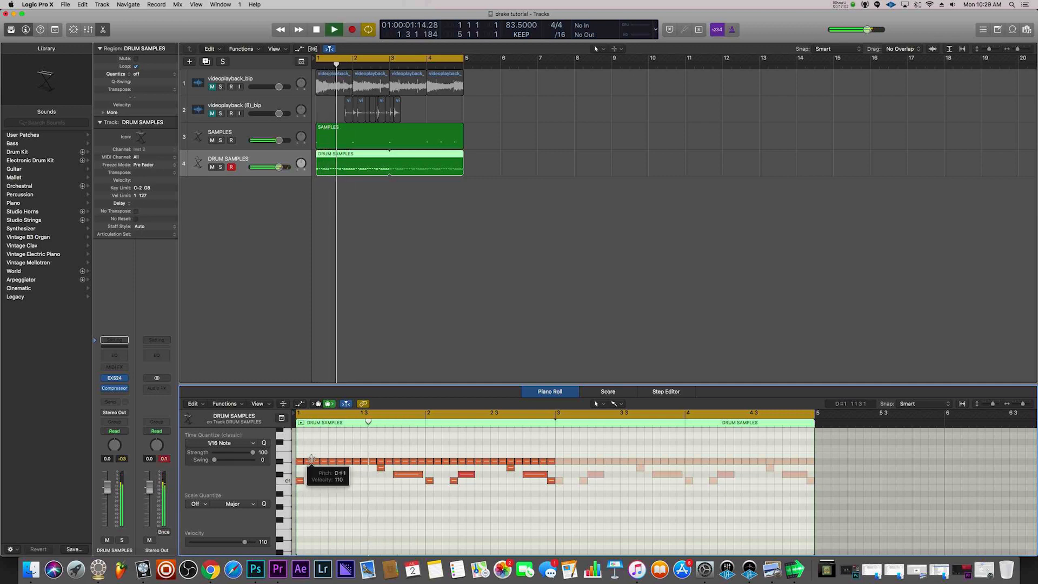
key("space")
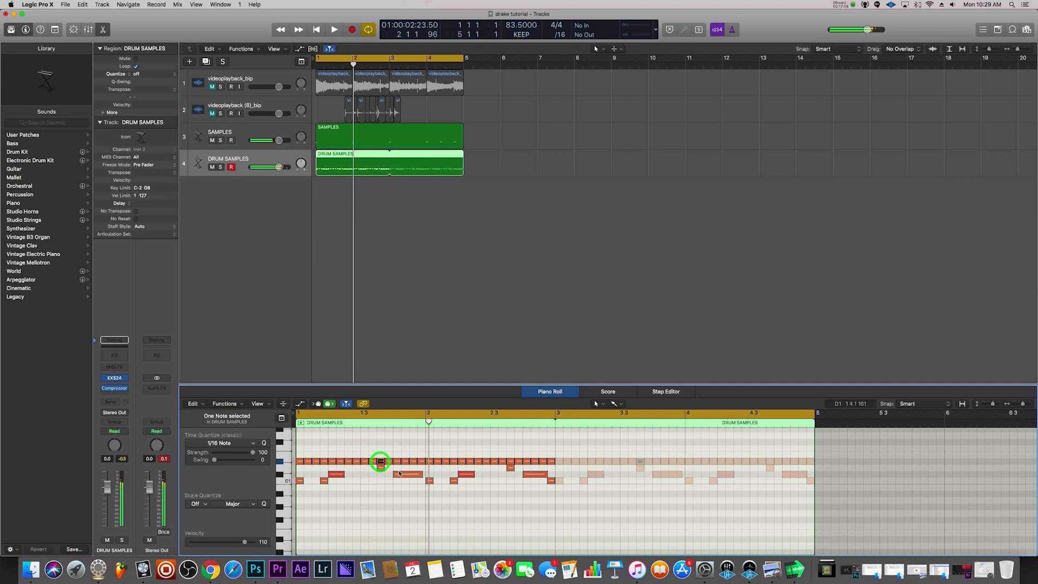
key("space")
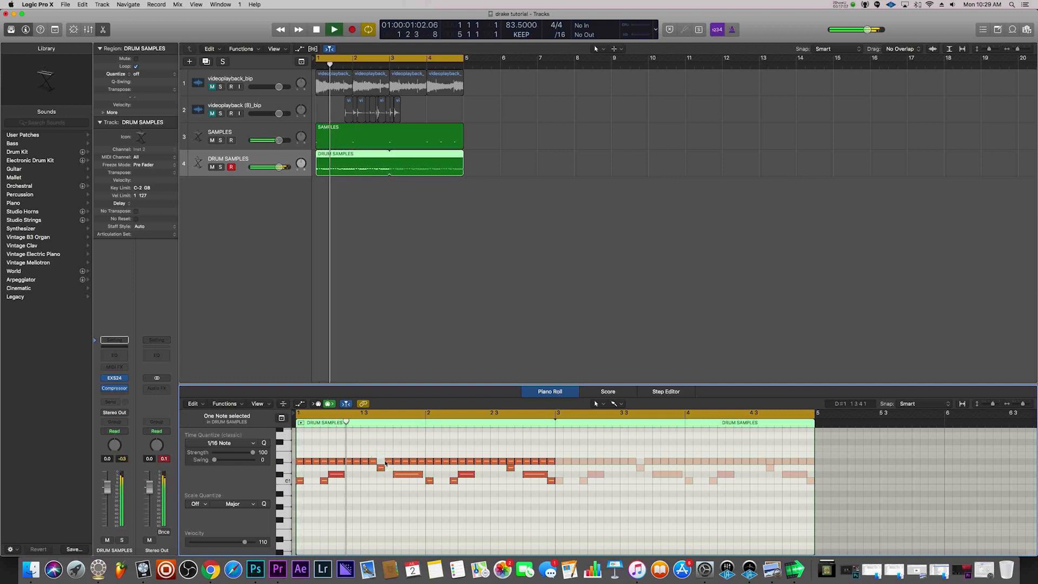
Lengthen the D1 notes at 1 3 3 and 2 3 3 to about 1/8 each and play the pattern
key("space")
left_click(389, 462)
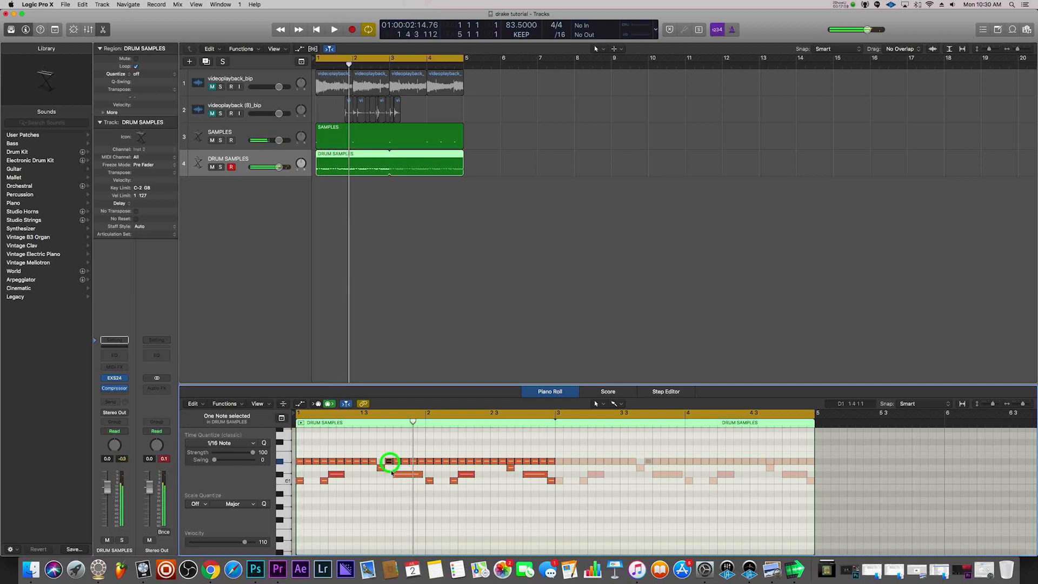
scroll(388, 475, "up", 2)
left_click_drag(384, 491, 393, 492)
left_click_drag(514, 491, 520, 492)
key("space")
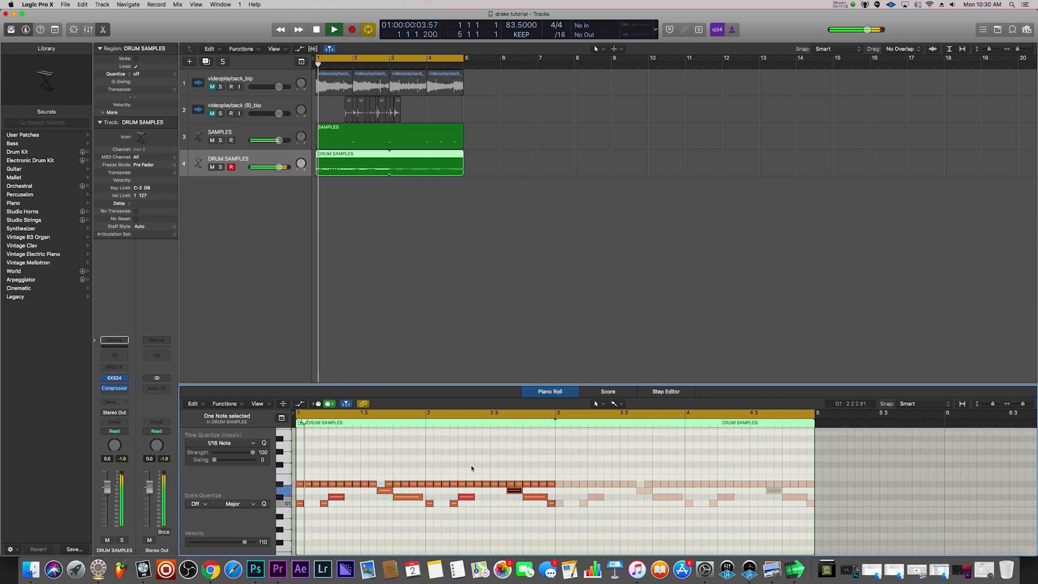
Delete the D#1 note at 2 3 3 and every second D#1 note through bar 1 and the start of bar 2
left_click(510, 483)
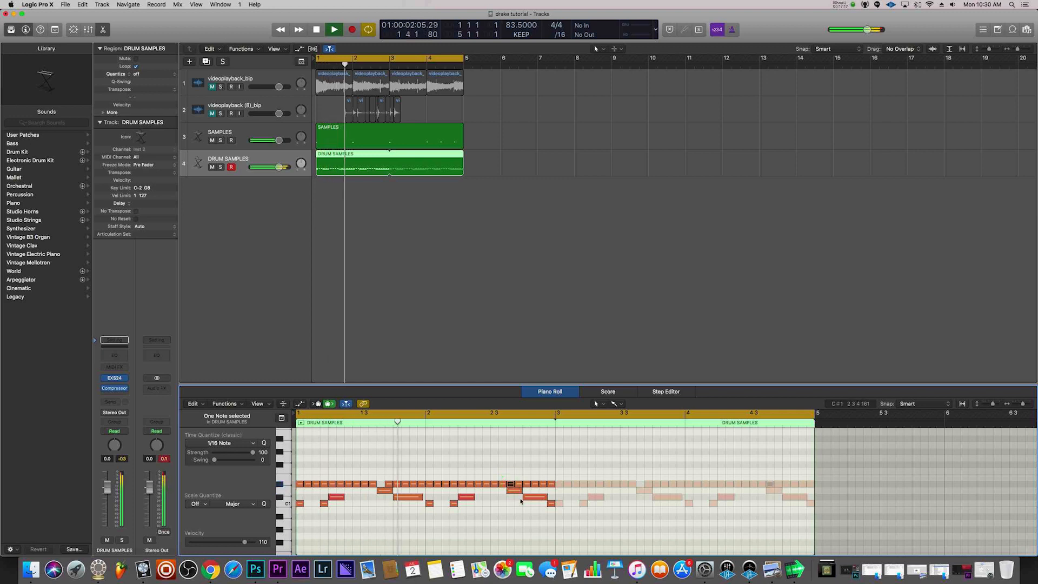
key("space")
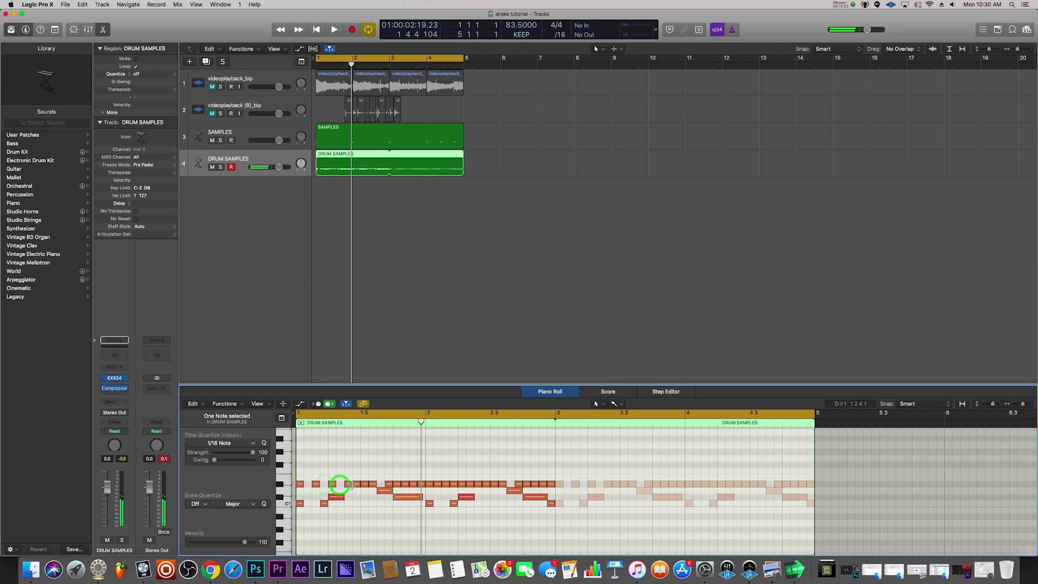
left_click(375, 484)
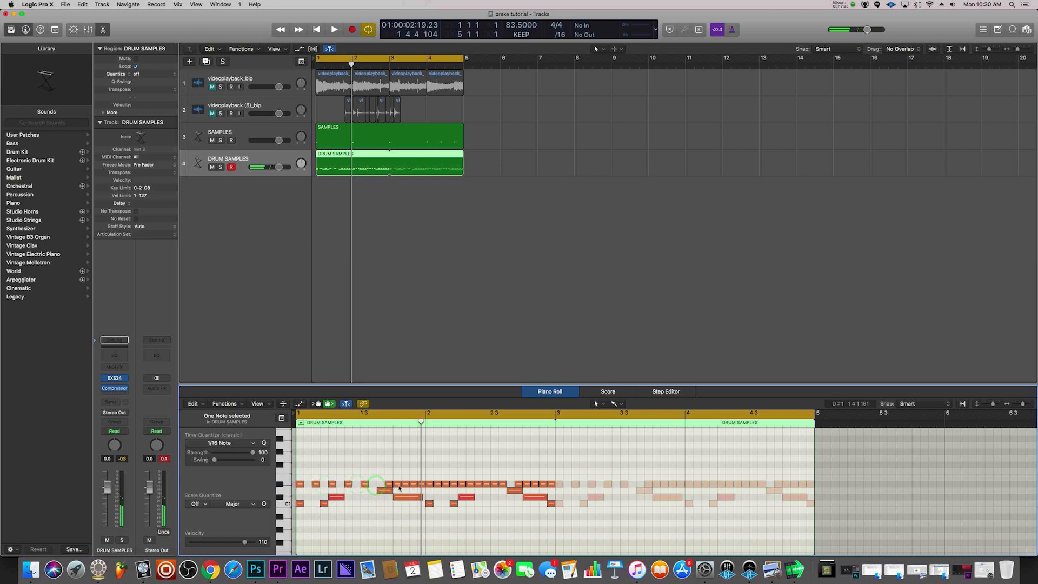
left_click(406, 486)
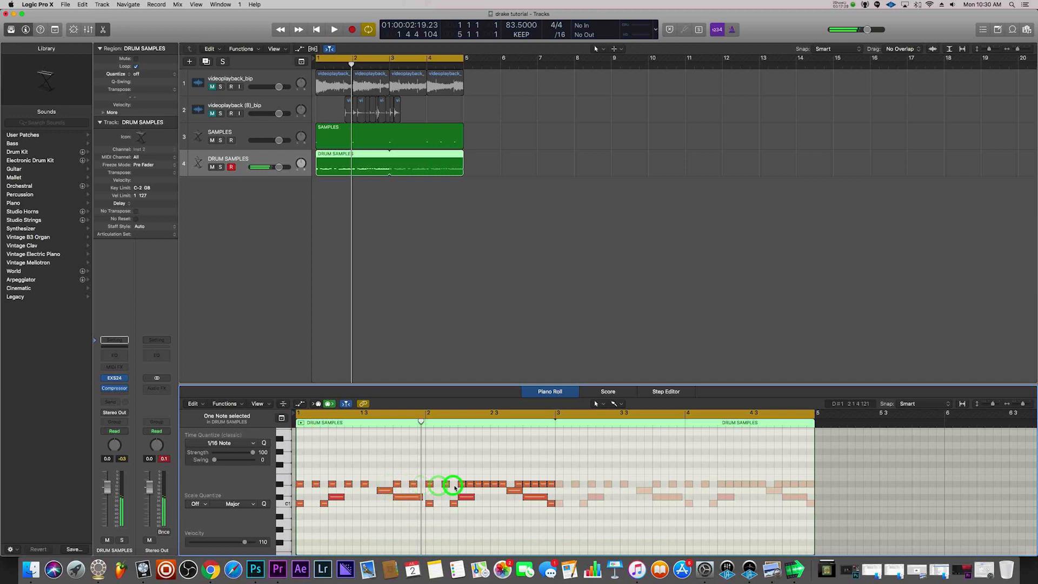
key("space")
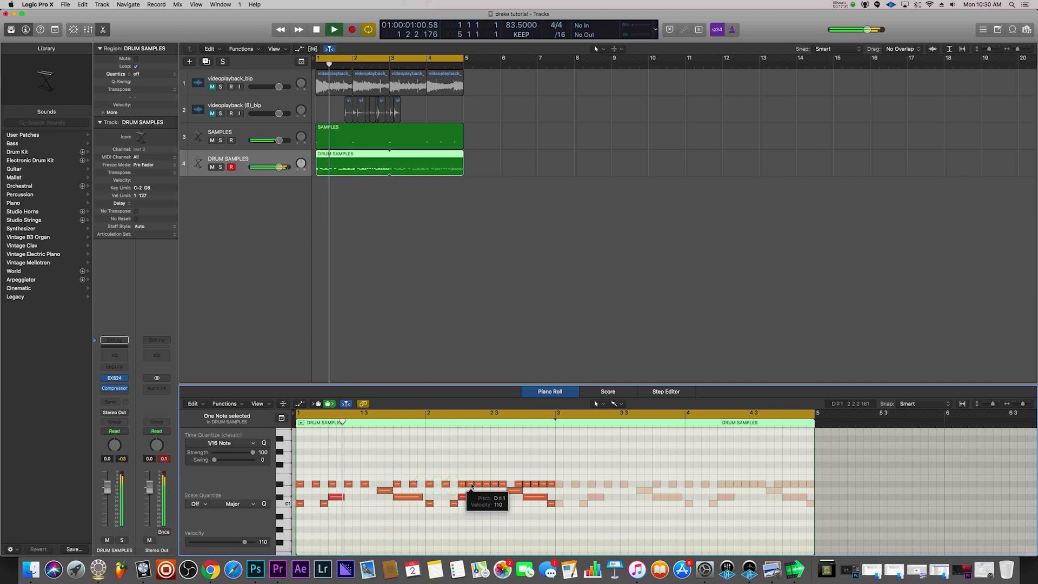
Thin the D#1 row in the rest of bar 2 to eighth-note spacing by deleting every second note
left_click(470, 485)
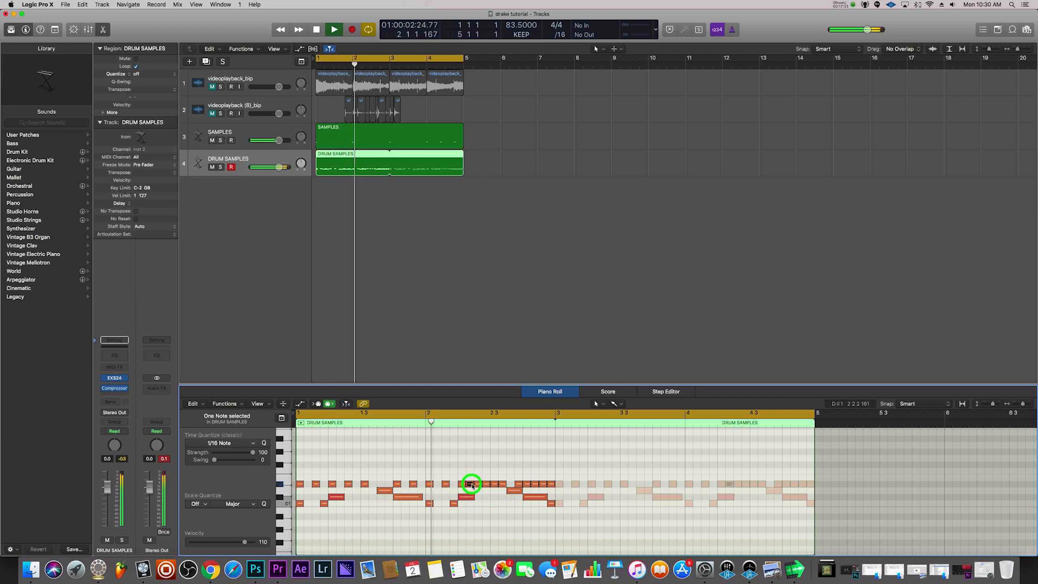
left_click(482, 484)
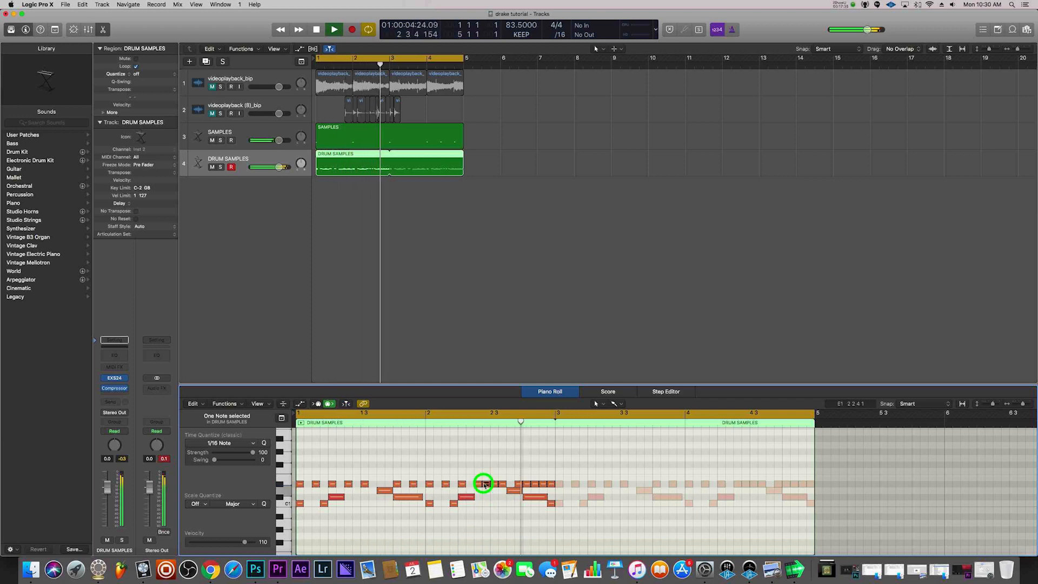
left_click(502, 484)
key("Delete")
left_click(527, 485)
key("Delete")
left_click(535, 485)
left_click_drag(535, 485, 545, 485)
left_click(550, 484)
key("Delete")
left_click(518, 484)
key("Delete")
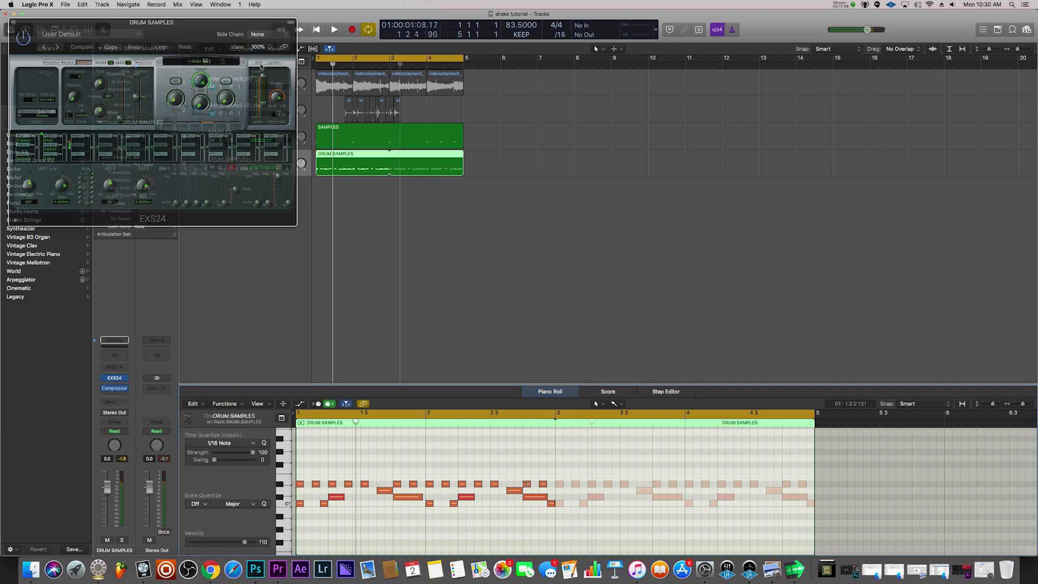
Set Group #2's polyphony to Max in the drum sampler's EXS24 Instrument Editor and close the editor and plug-in windows
left_click(259, 63)
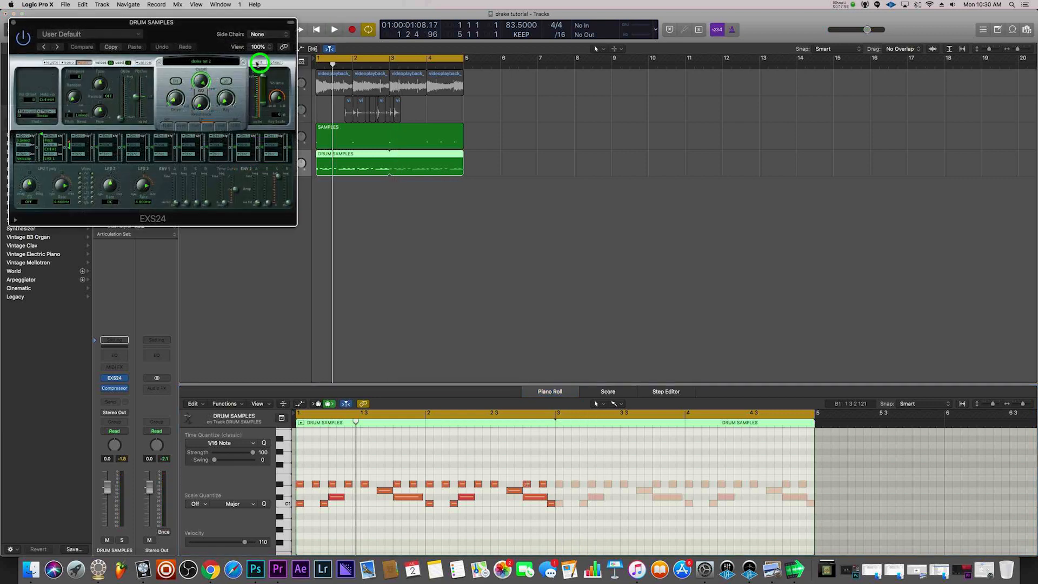
left_click(315, 321)
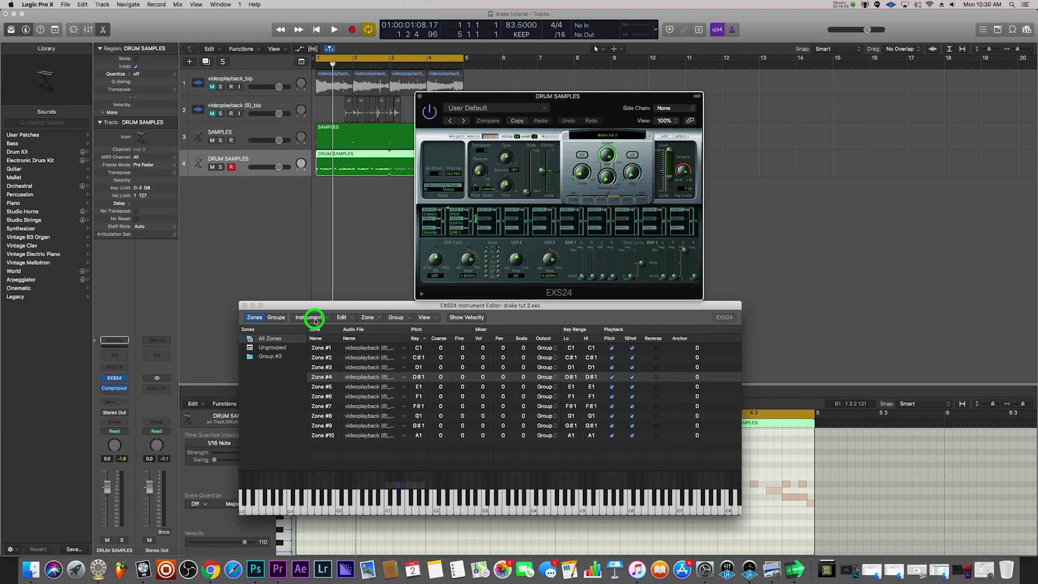
left_click(276, 317)
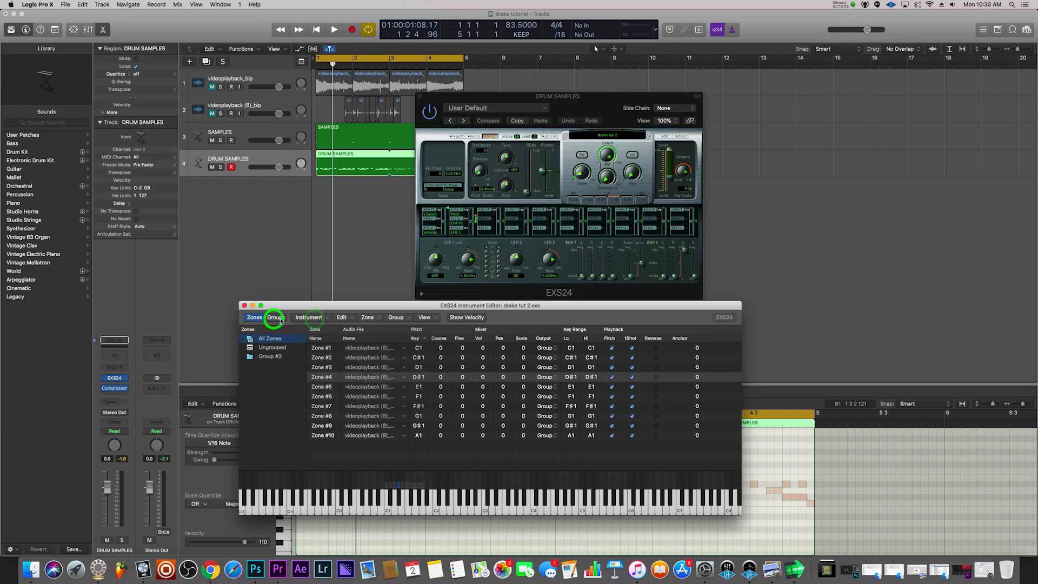
left_click(276, 318)
left_click(398, 349)
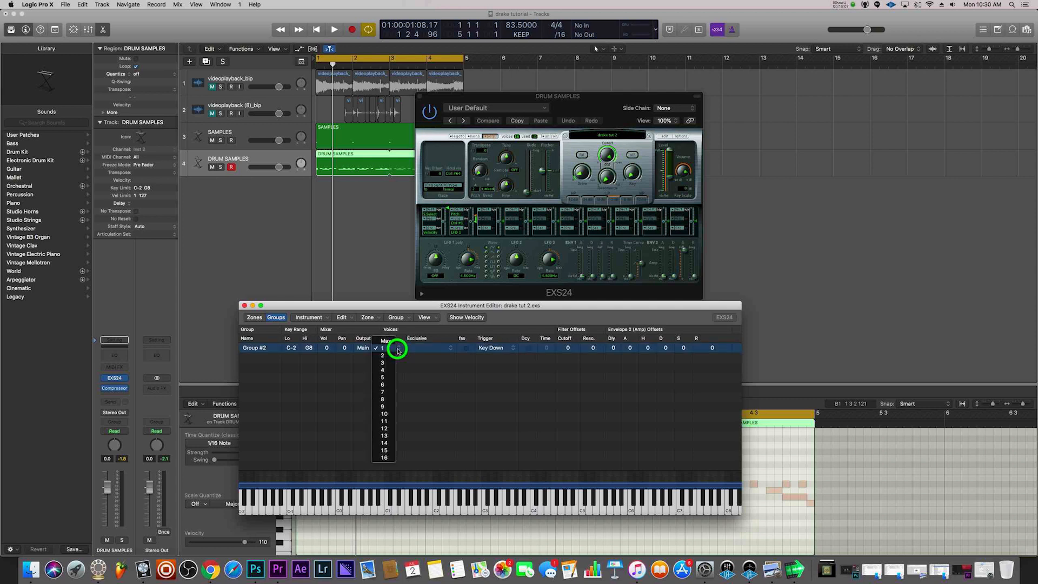
left_click(386, 340)
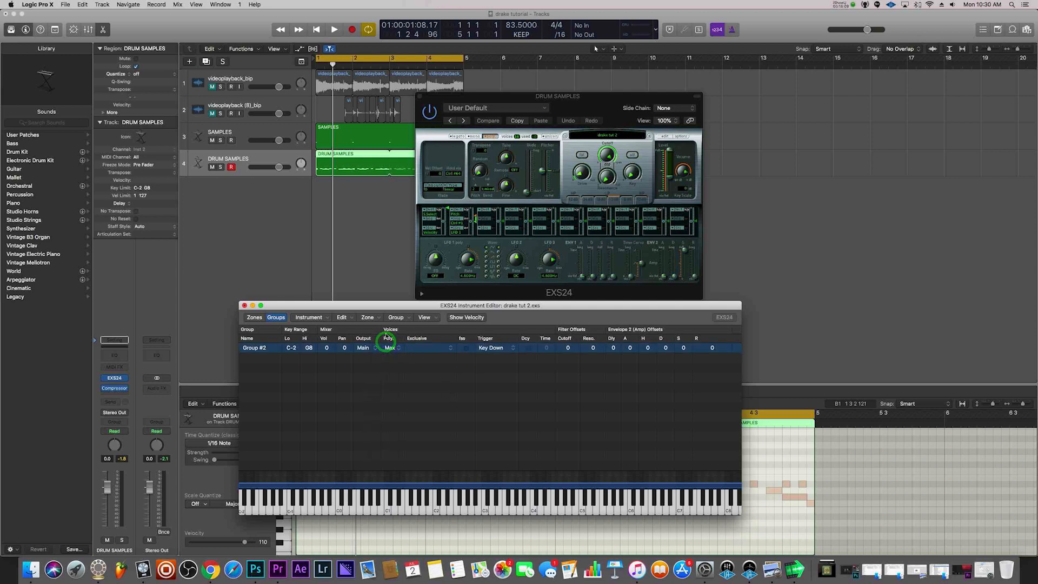
left_click(253, 306)
left_click(420, 97)
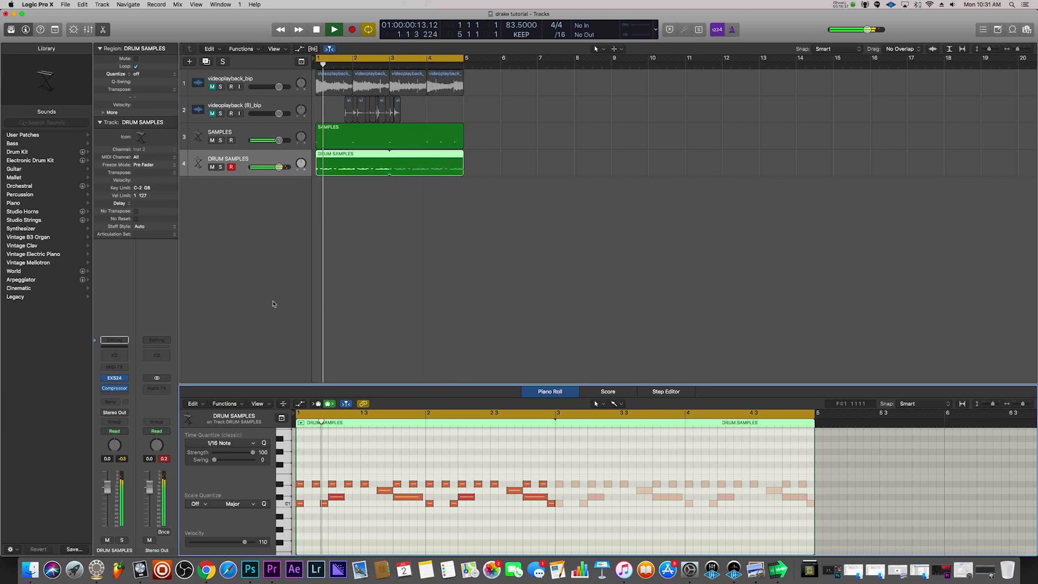
Lower the DRUM SAMPLES track volume to about -2.8 dB, set its compressor threshold to -30 dB and reset the stereo output peak reading
left_click_drag(279, 167, 268, 169)
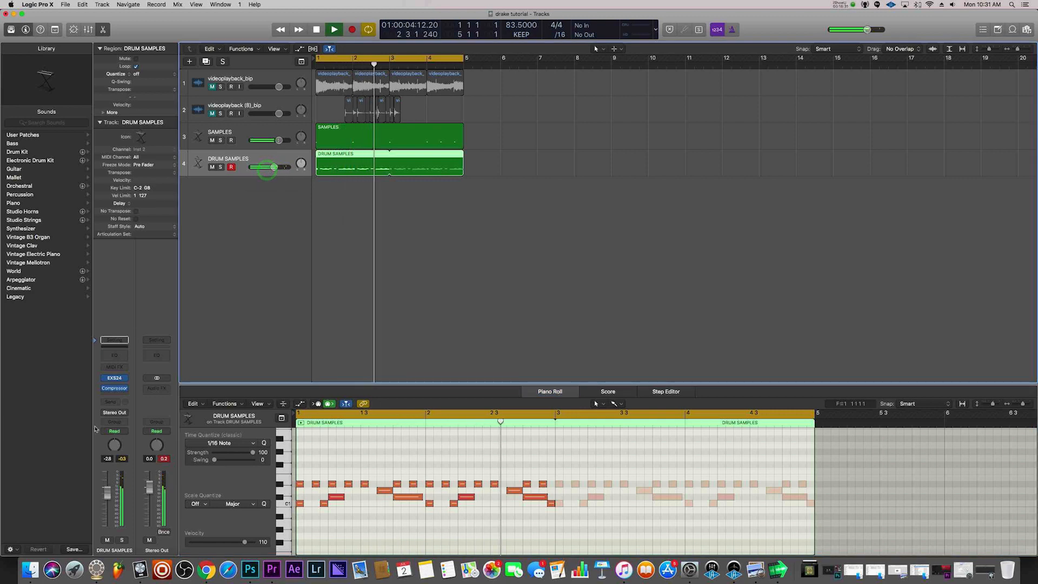
left_click(114, 388)
left_click_drag(102, 227, 116, 278)
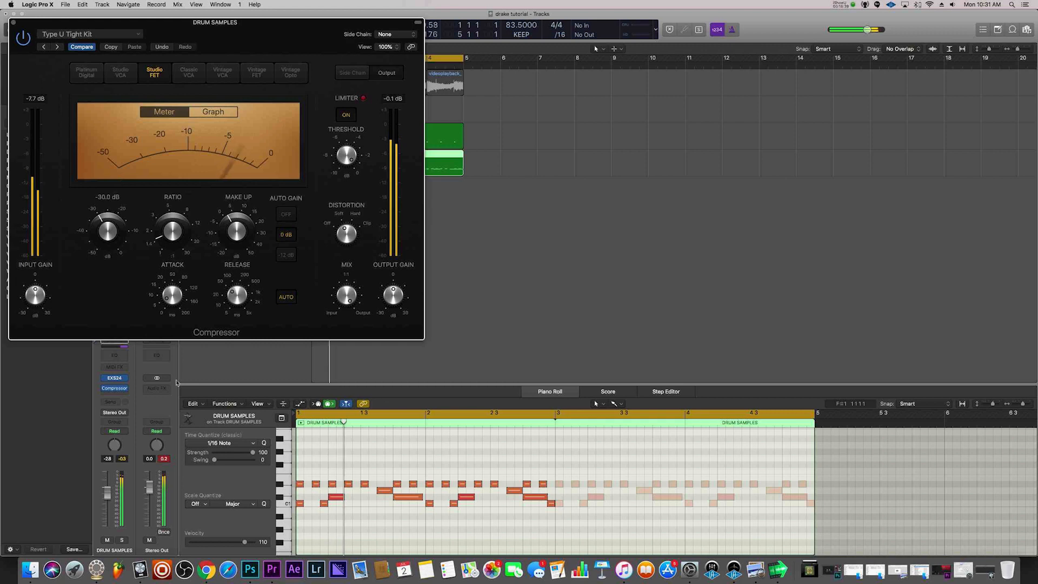
left_click(163, 459)
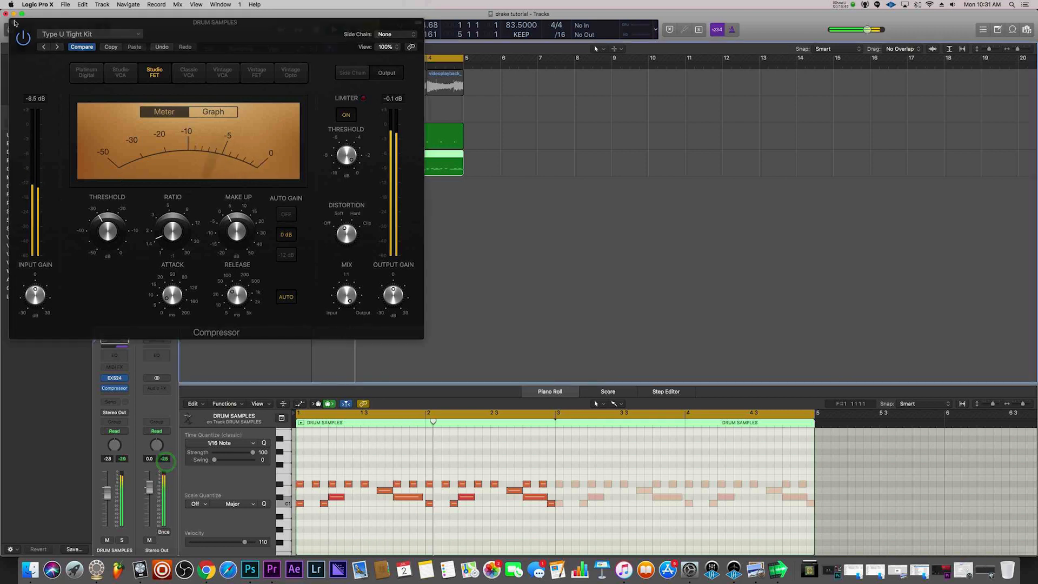
left_click(14, 22)
Extend the SAMPLES region to bar 9 and split it at bar 5 into two four-bar regions
left_click(393, 224, "ctrl+alt")
left_click(391, 224, "ctrl+alt")
left_click_drag(373, 174, 392, 130)
left_click(395, 140)
key("space")
left_click(356, 66)
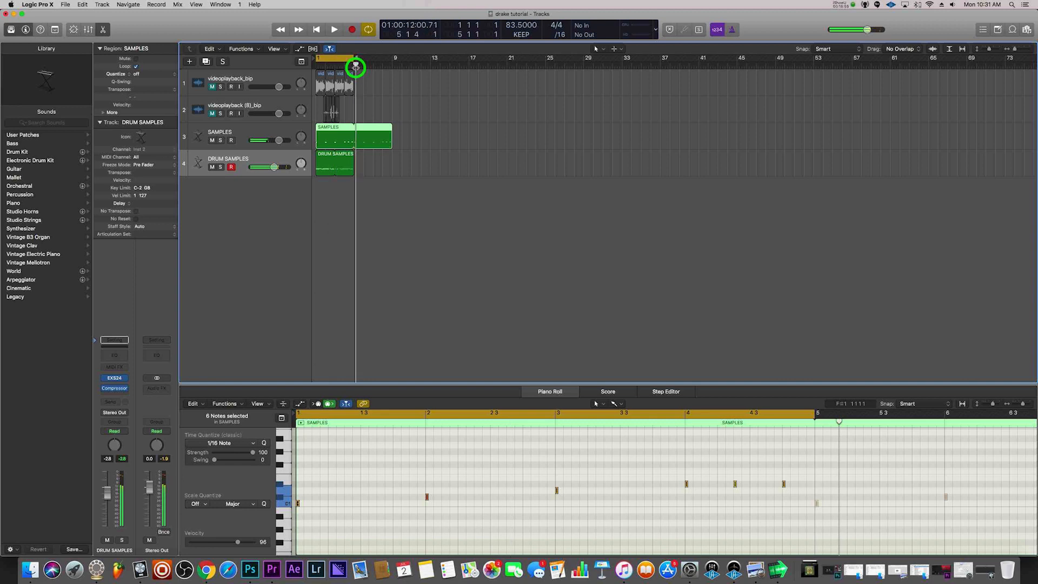
left_click(352, 65)
mouse_move(391, 130)
left_mouse_down()
mouse_move(371, 129)
mouse_move(392, 130)
left_mouse_up()
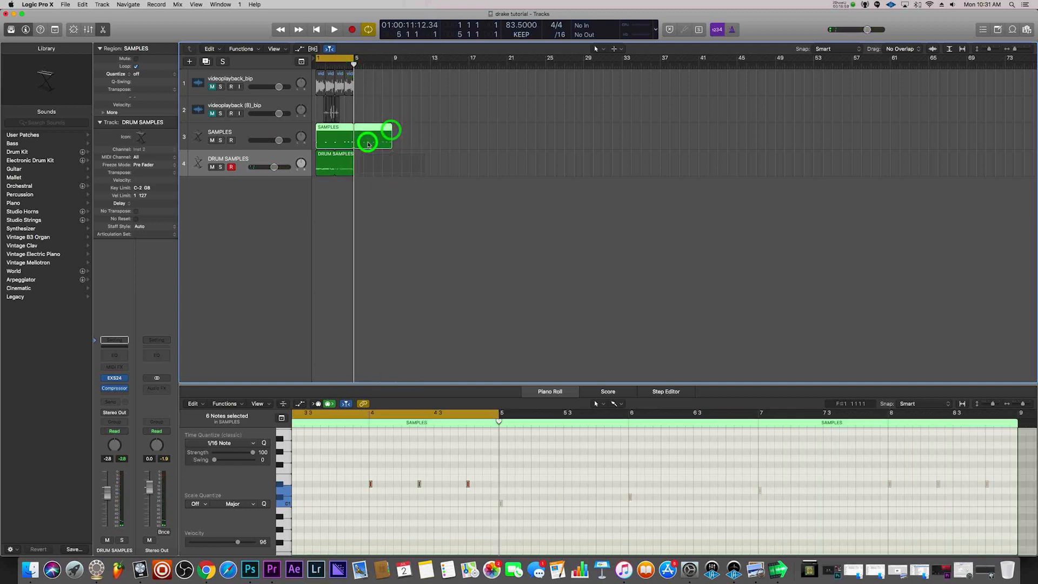
left_click(369, 143)
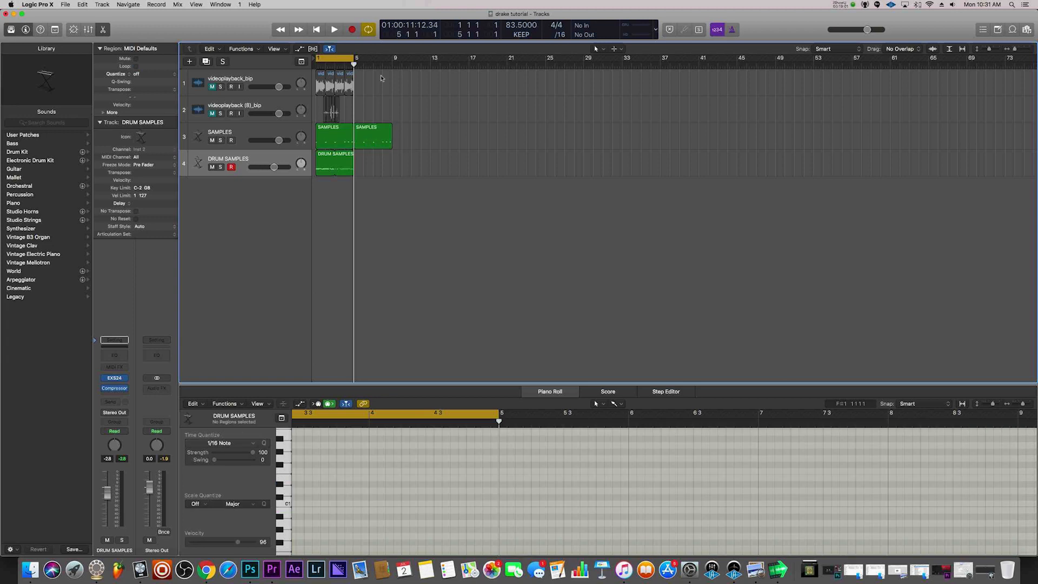
Delete the last two notes of bar 4 in the first SAMPLES region and play the arrangement from the start
left_click(312, 65)
left_click_drag(333, 135, 361, 140)
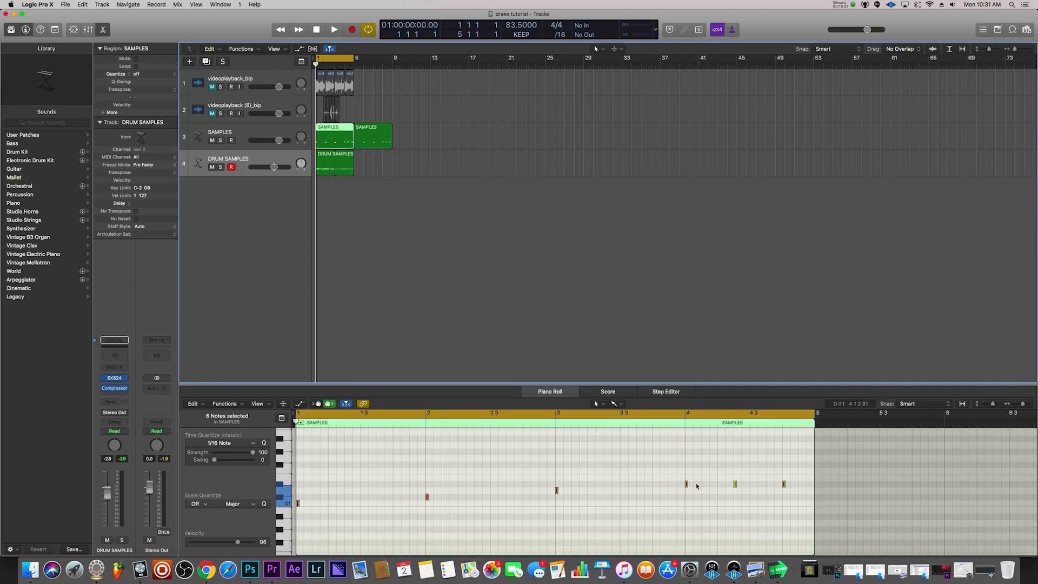
left_click_drag(729, 455, 822, 521)
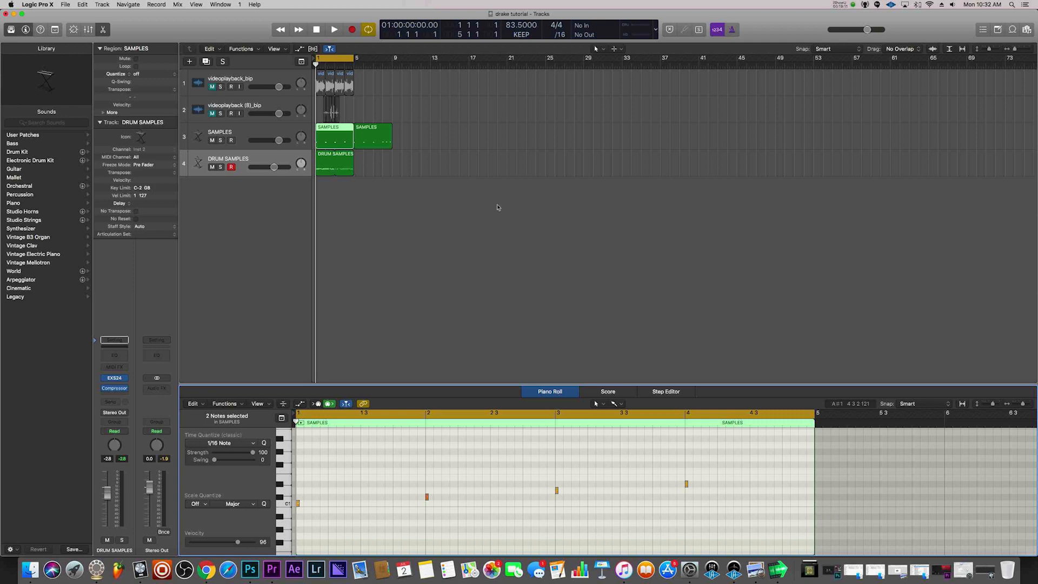
left_click(439, 193)
key("space")
Extend the looped DRUM SAMPLES part to bar 9, turn off cycle playback and stop the transport
left_click_drag(352, 154, 391, 157)
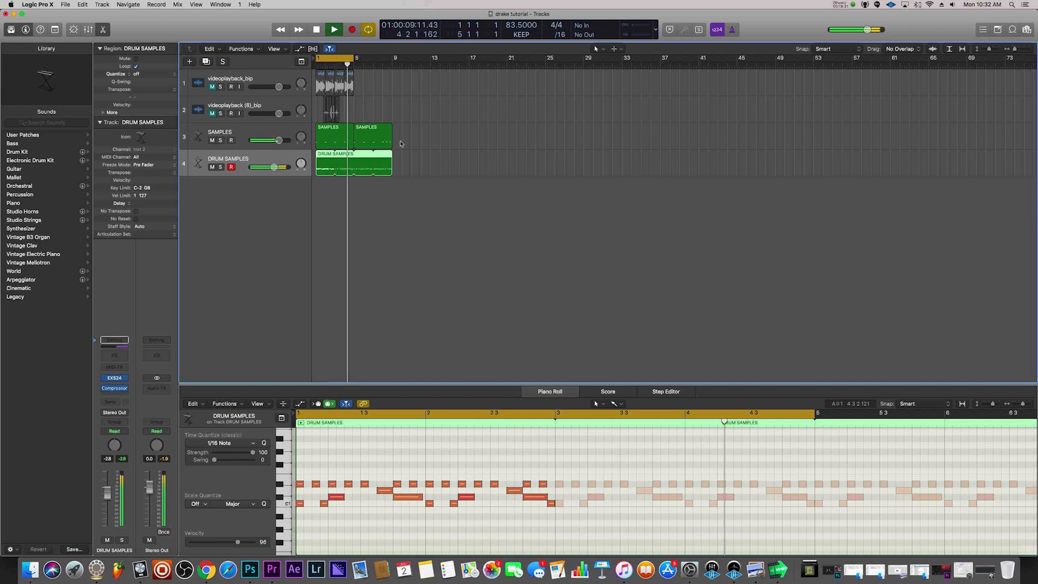
left_click(342, 58)
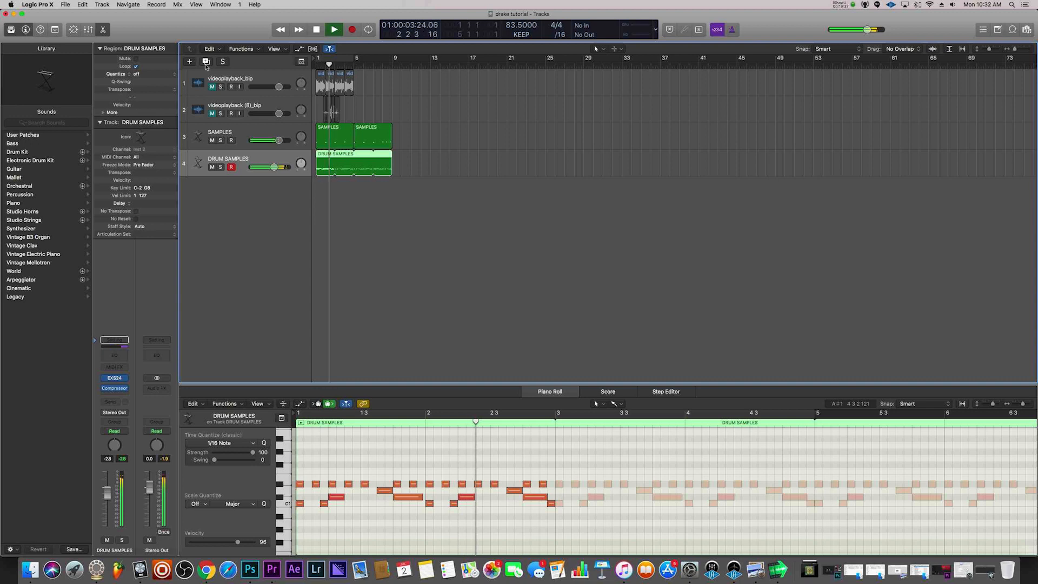
key("space")
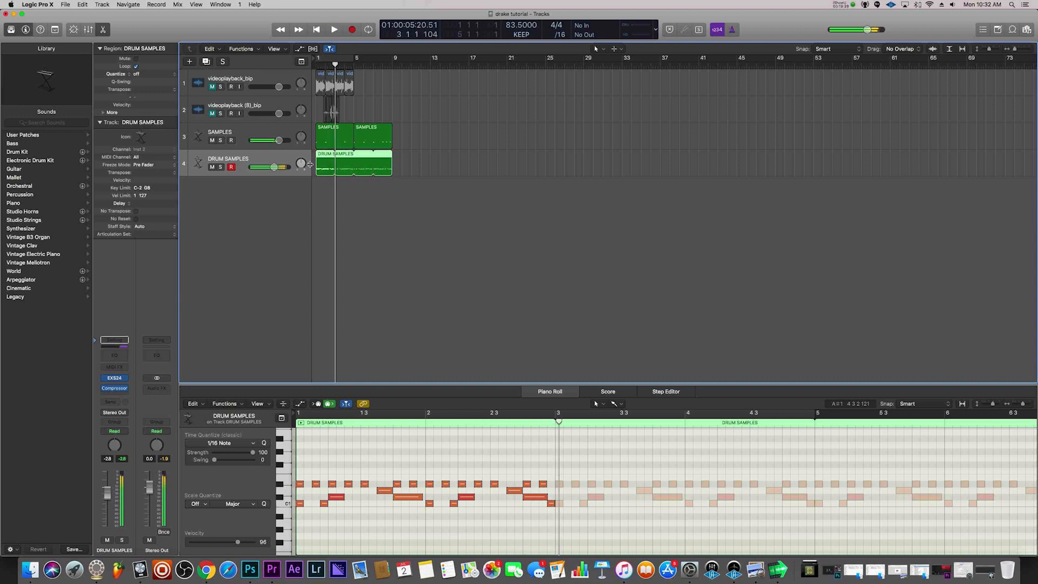
Create a new software instrument track and load Drum Machine Designer as its instrument
left_click(347, 199)
left_click(190, 63)
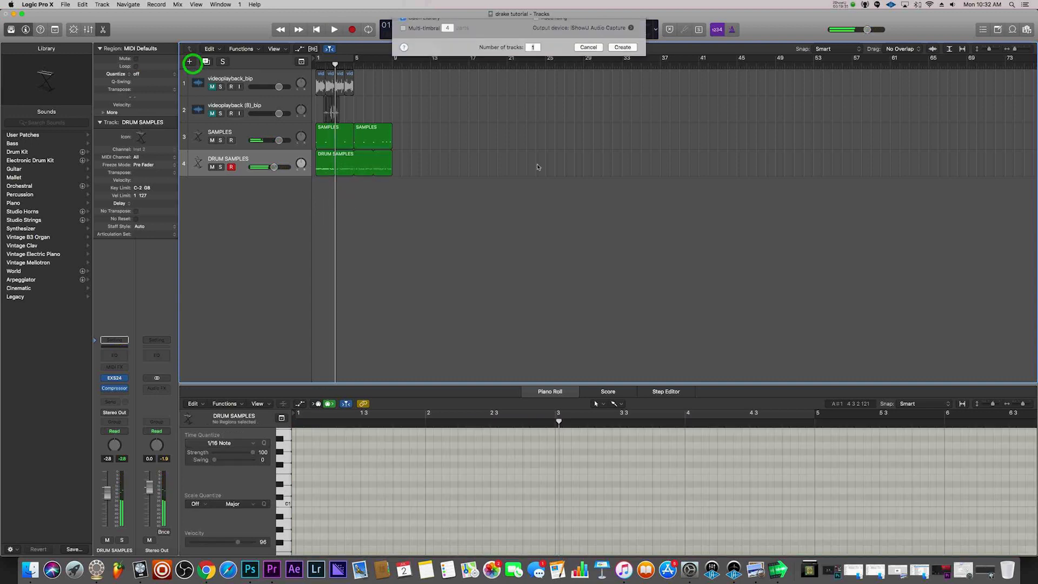
left_click(623, 143)
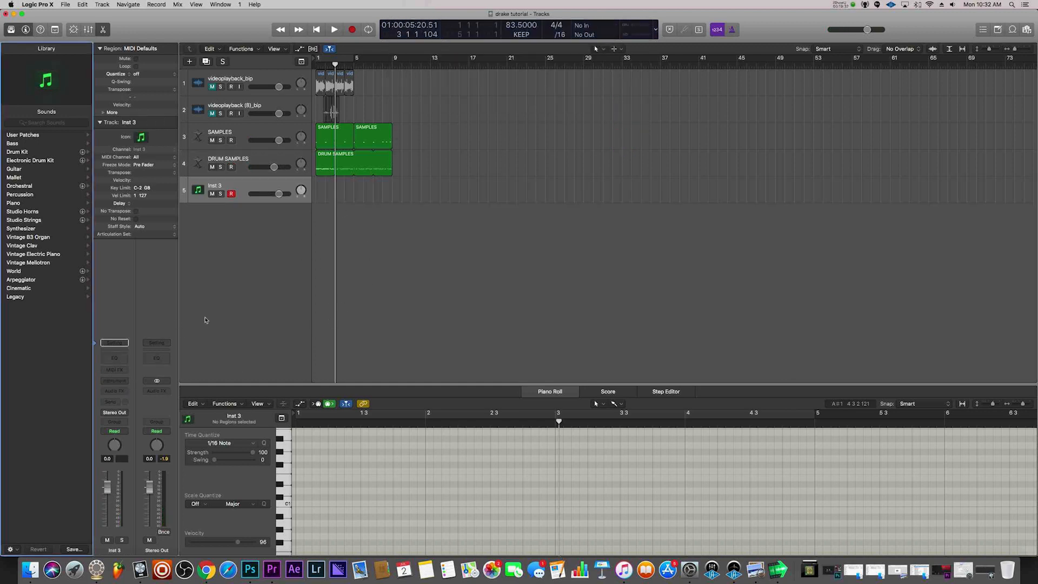
left_click(122, 382)
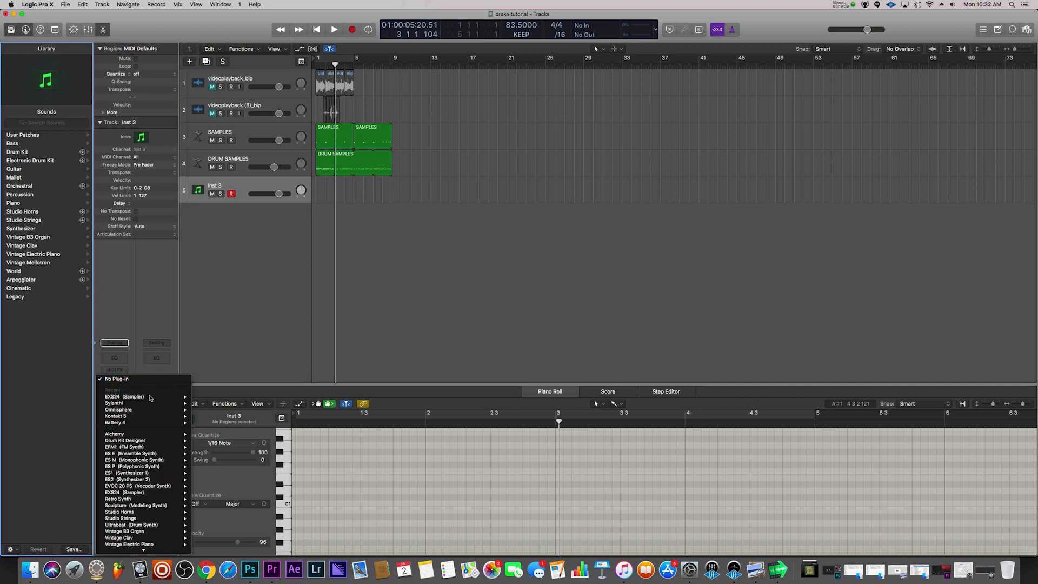
scroll(157, 519, "down", 3)
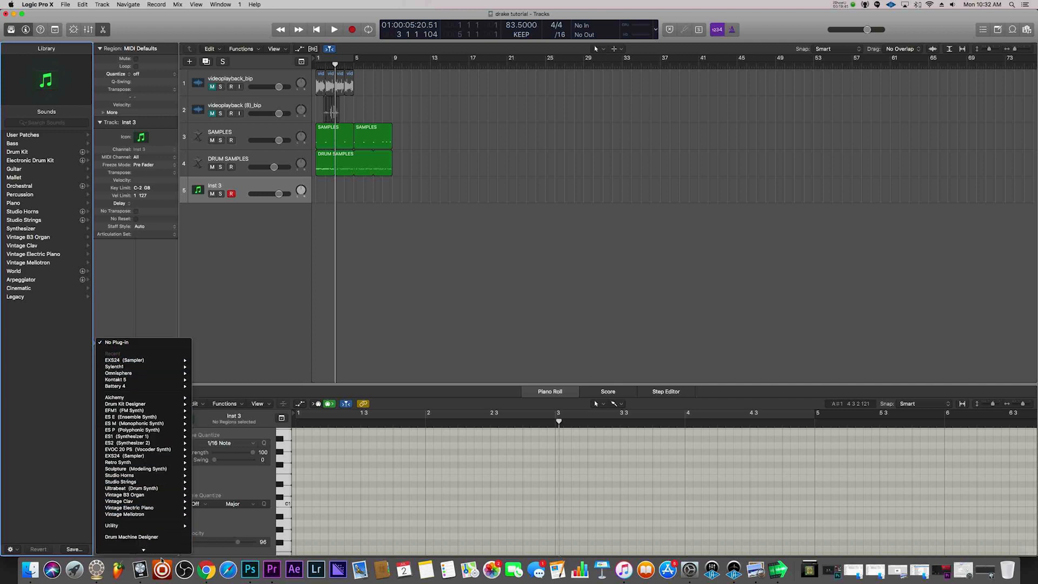
left_click(157, 526)
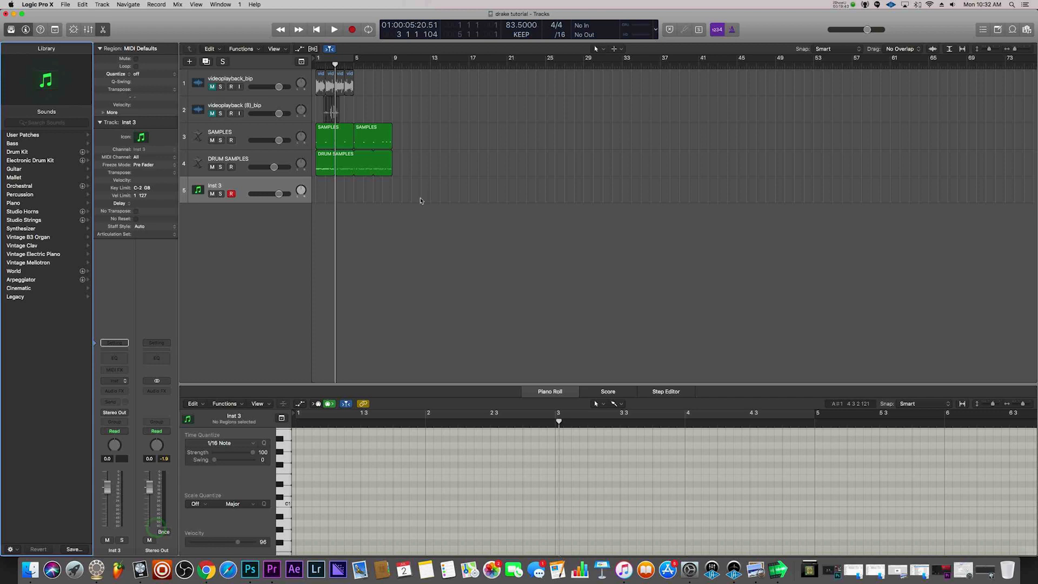
Load the EMPTY user patch into Drum Machine Designer and move its window clear of the track list
left_click(38, 135)
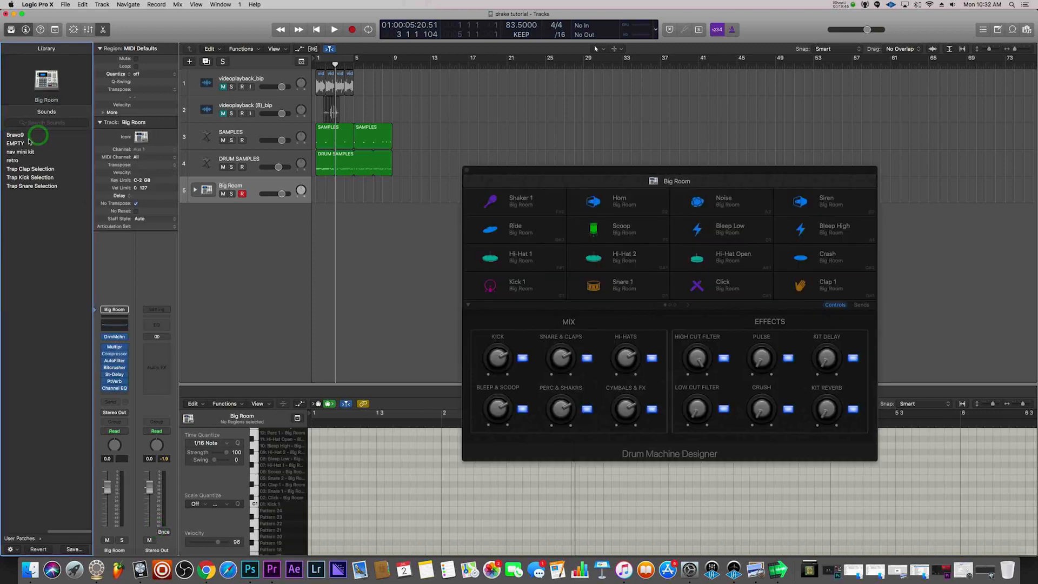
left_click(17, 143)
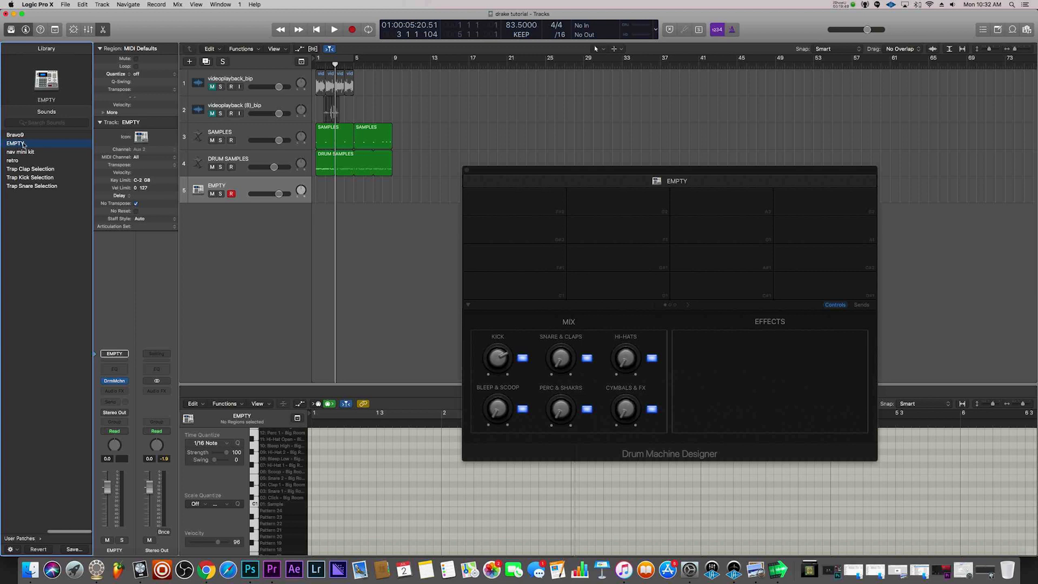
left_click_drag(532, 174, 410, 216)
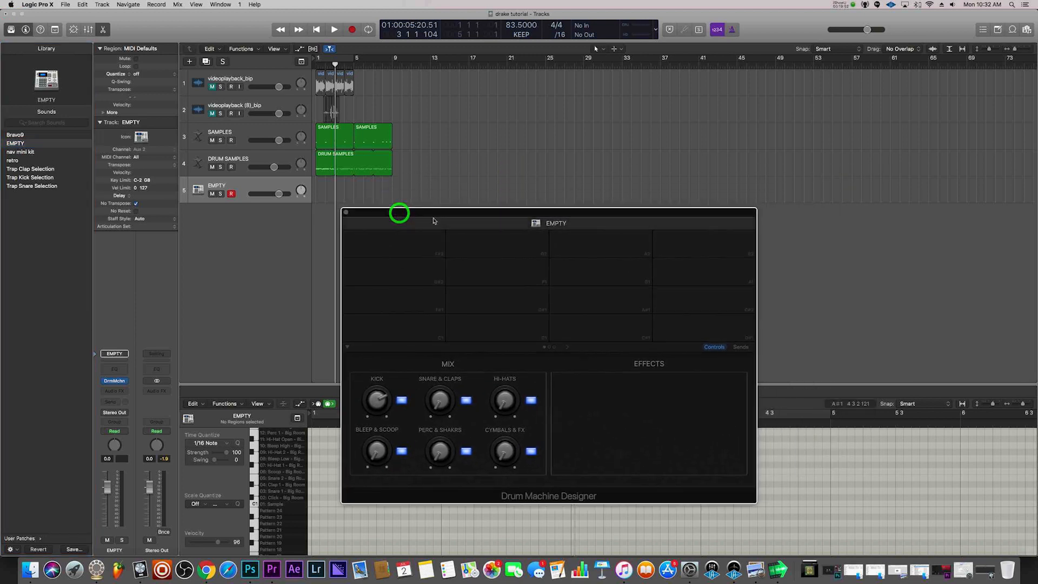
Load KS-fkick39.wav from the KS - Foundation Kicks folder onto the first drum pad and shorten the new EMPTY region to two bars
left_click(1028, 30)
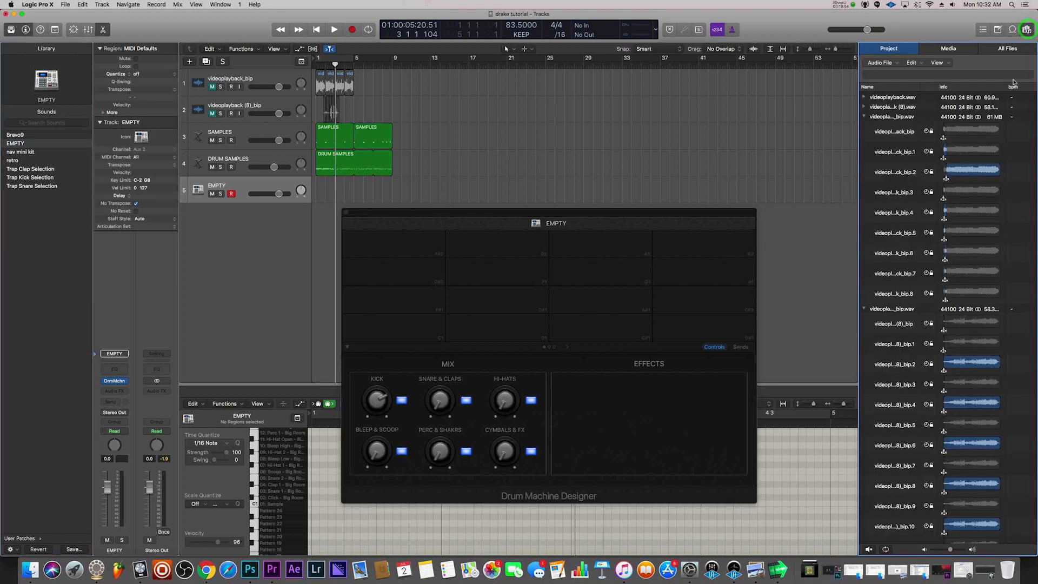
left_click(1015, 49)
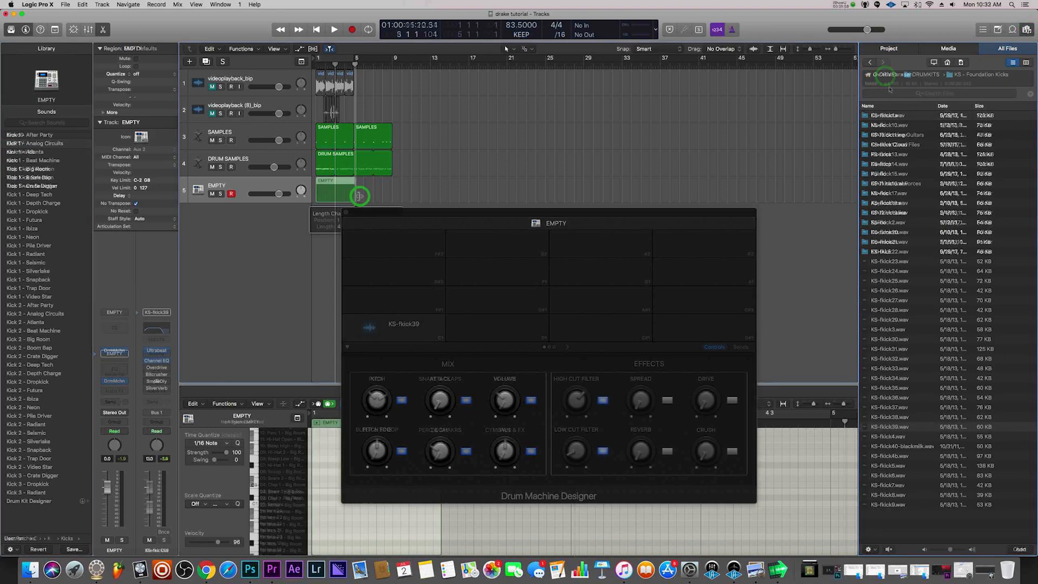
left_click_drag(359, 190, 335, 195)
key("Return")
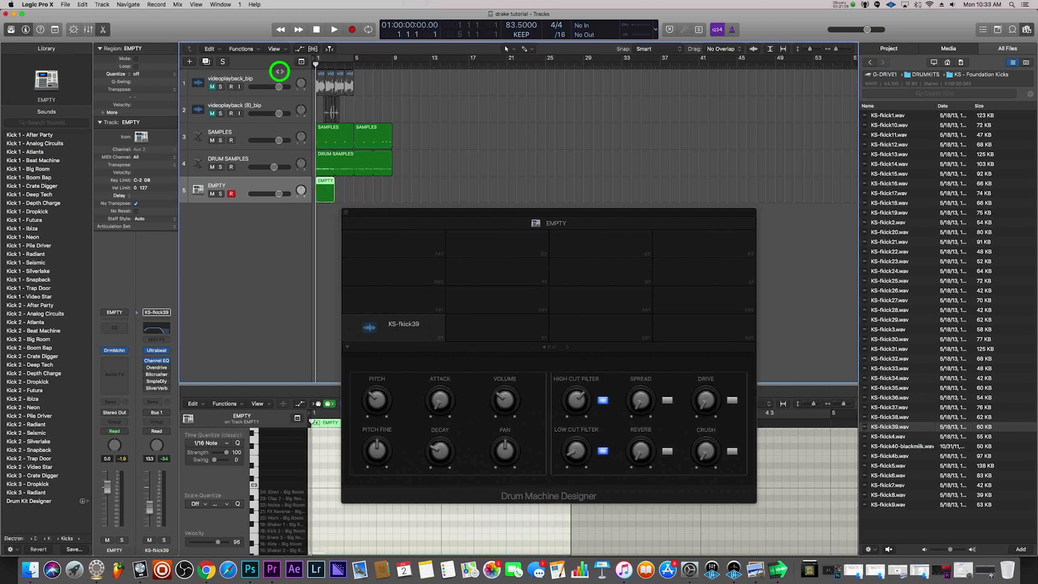
Enlarge the Piano Roll for the EMPTY region and draw kick notes at 1 1 1 and 1 1 4
left_click(346, 215)
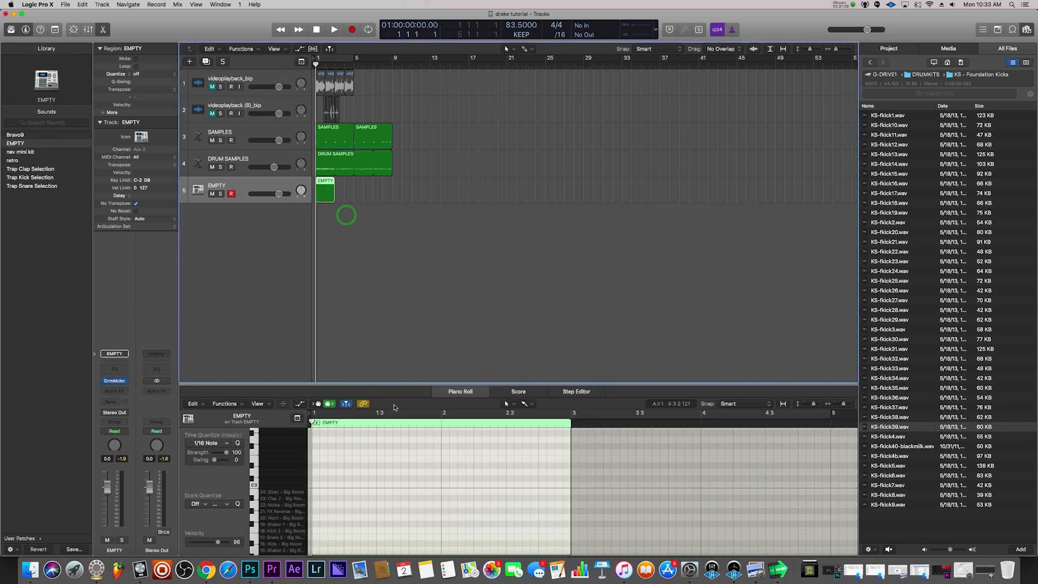
left_click_drag(394, 384, 394, 291)
scroll(348, 463, "down", 3)
key("space")
left_click(317, 489)
left_click(335, 490)
key("space")
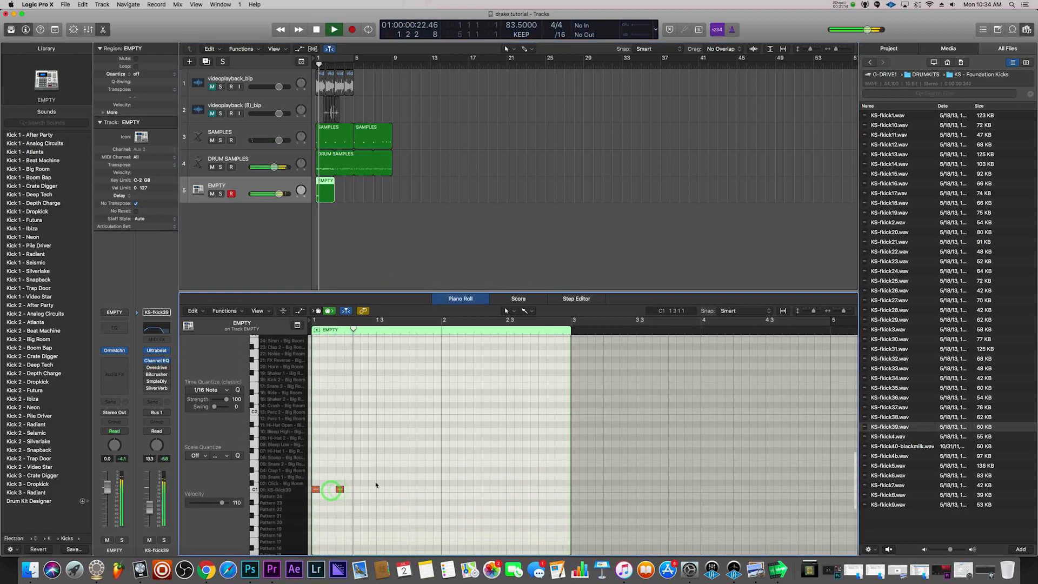
Turn on cycle playback and complete the two-bar kick pattern with notes at 1 3 3, 2 1 1, 2 1 4, 2 3 3 and 2 4 4
left_click(334, 58)
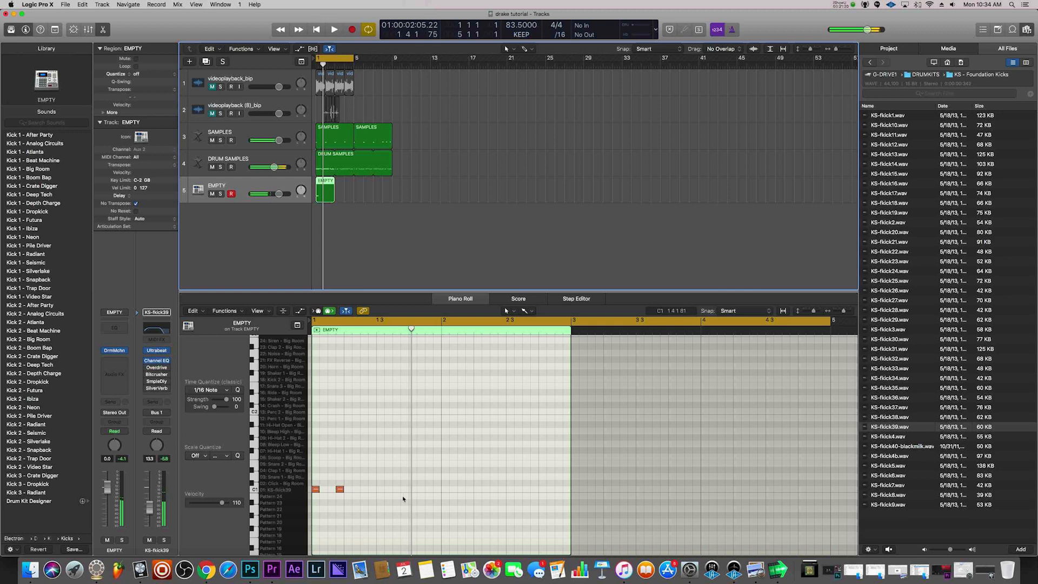
left_click(394, 489)
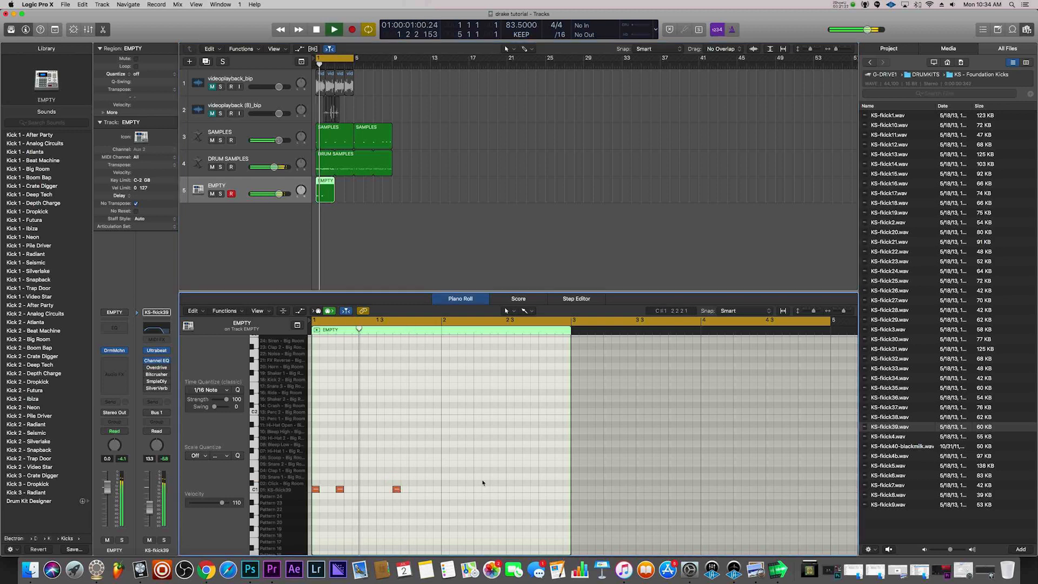
key("space")
left_click(444, 489)
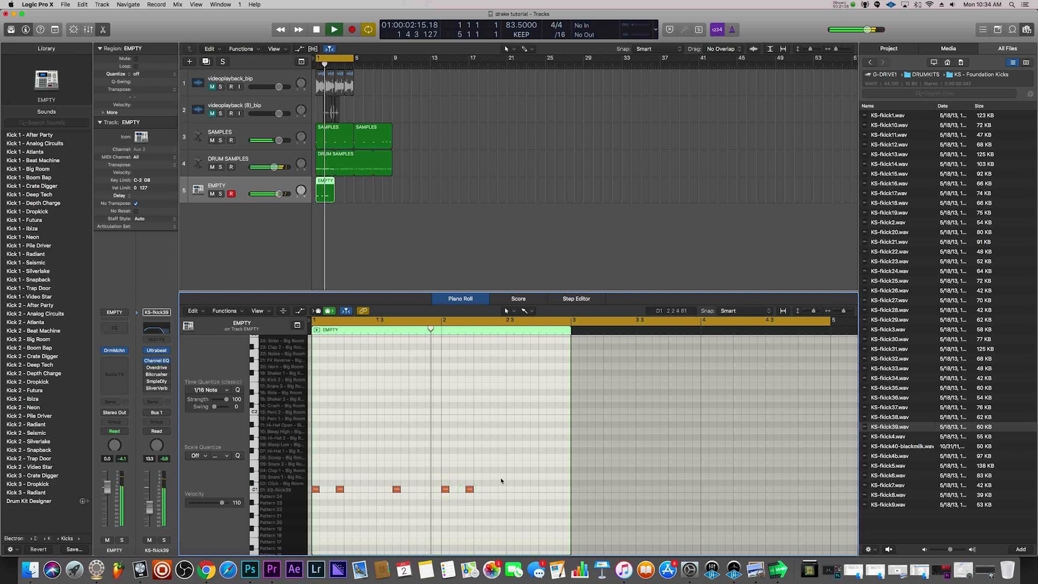
left_click(526, 489)
key("space")
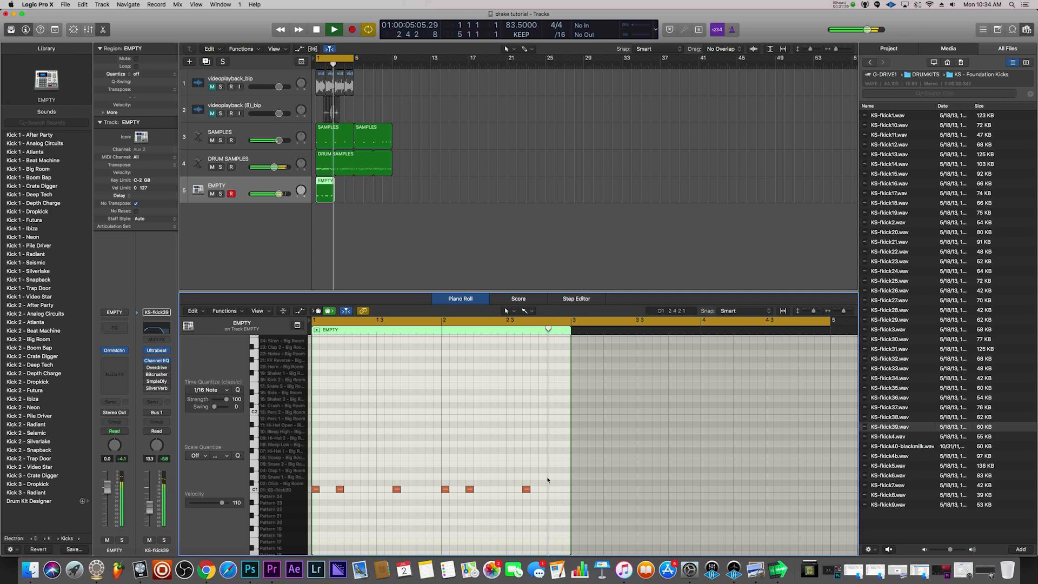
left_click(561, 490)
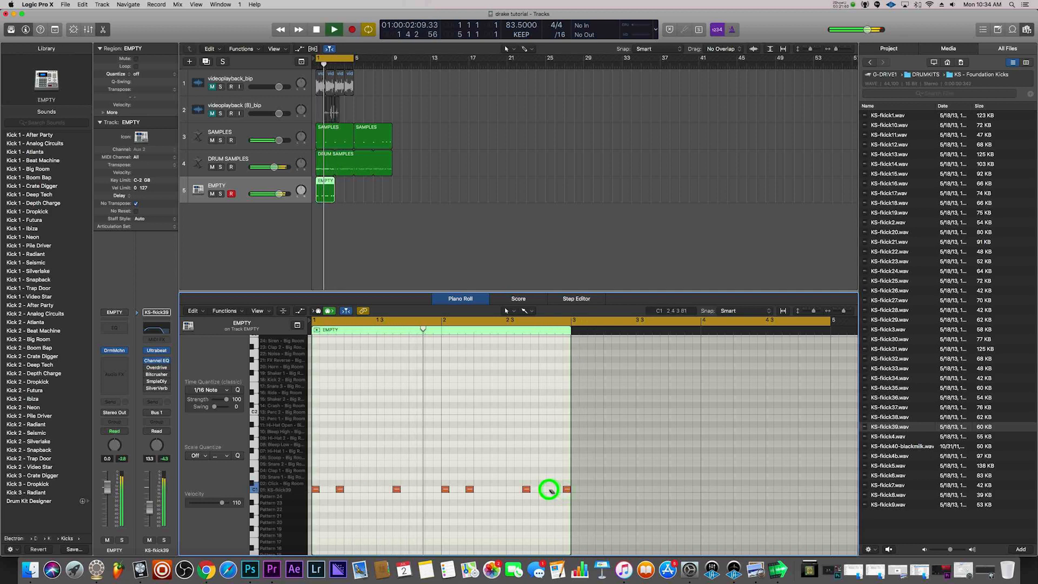
Reopen Drum Machine Designer beside the DRUMKITS folder listing and loop the EMPTY region to bar 9
left_click(870, 62)
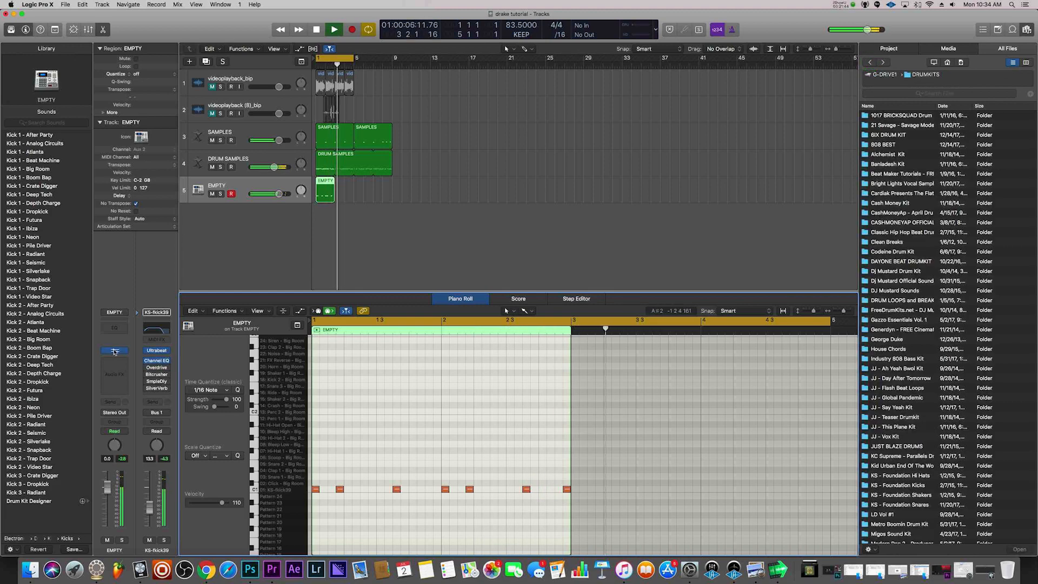
left_click(115, 352)
left_click_drag(332, 181, 391, 185)
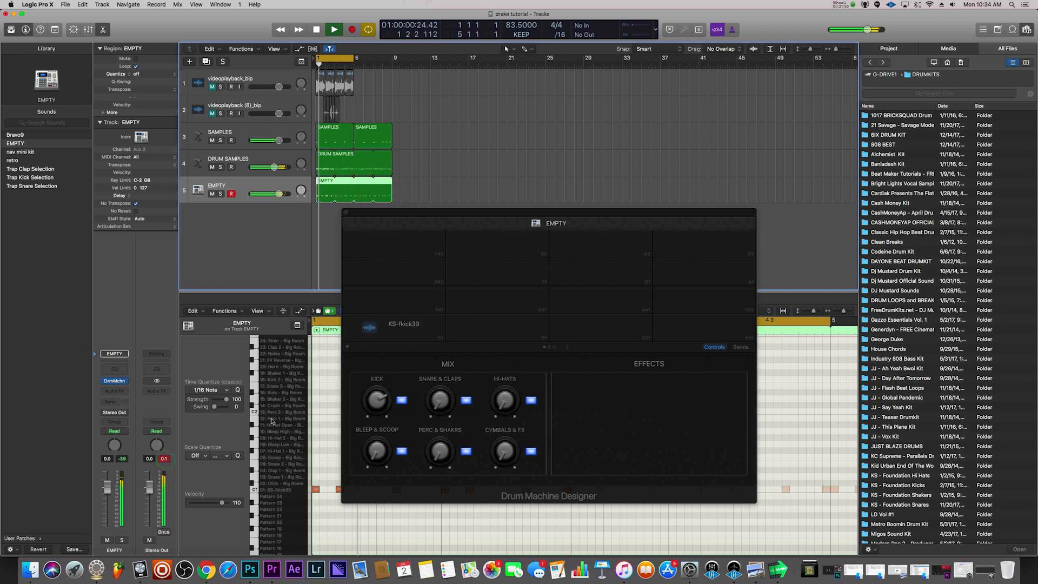
Insert a Limiter on the Stereo Out channel, close its window and stop playback
left_click(167, 394)
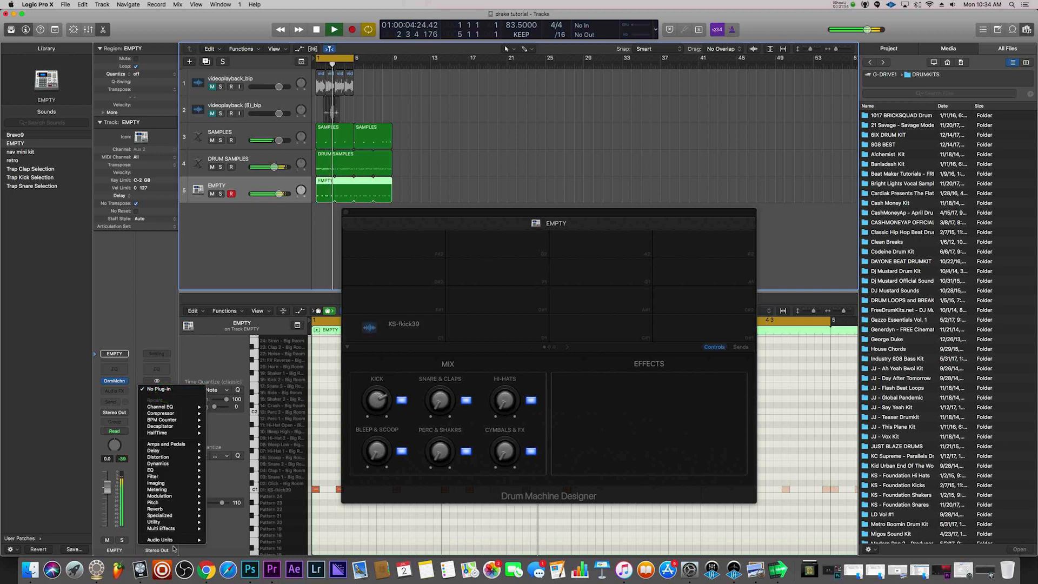
mouse_move(191, 467)
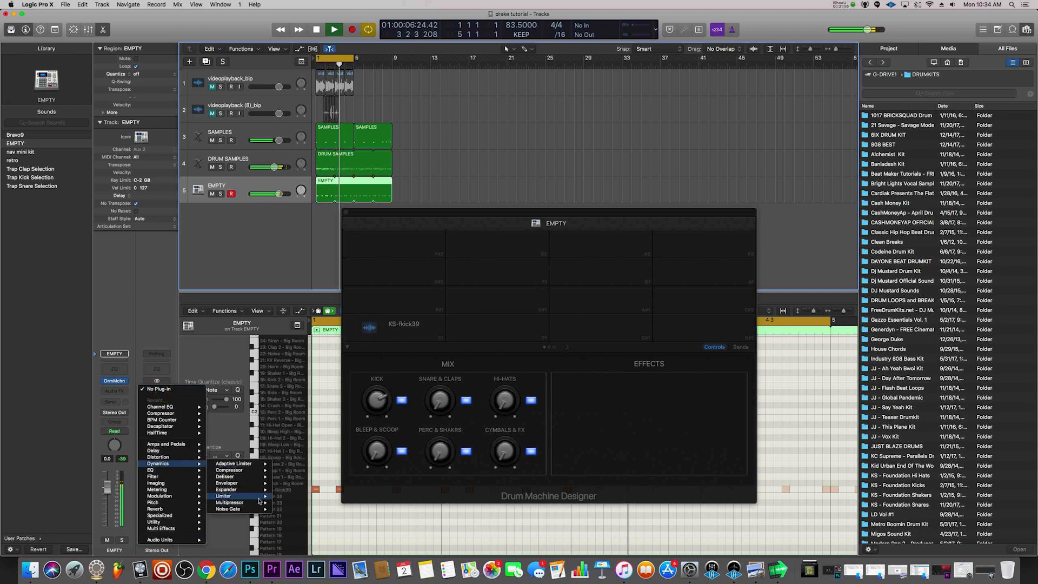
left_click(282, 496)
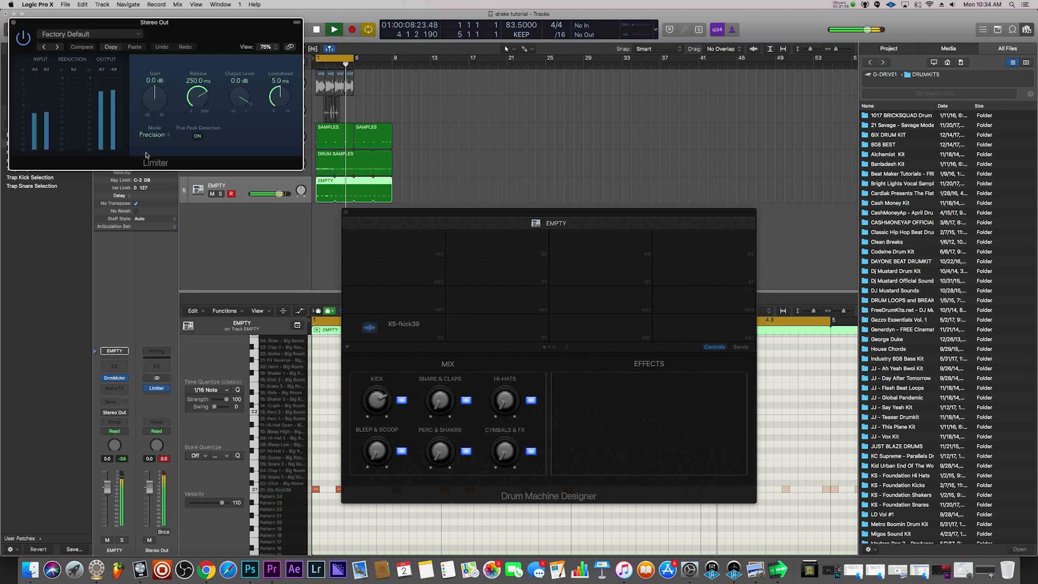
left_click(14, 24)
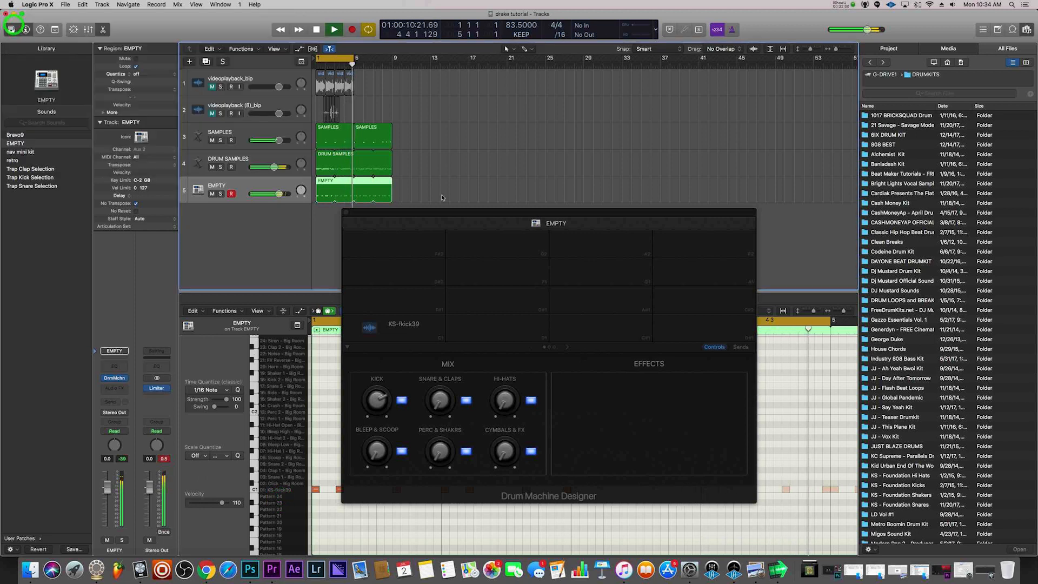
key("space")
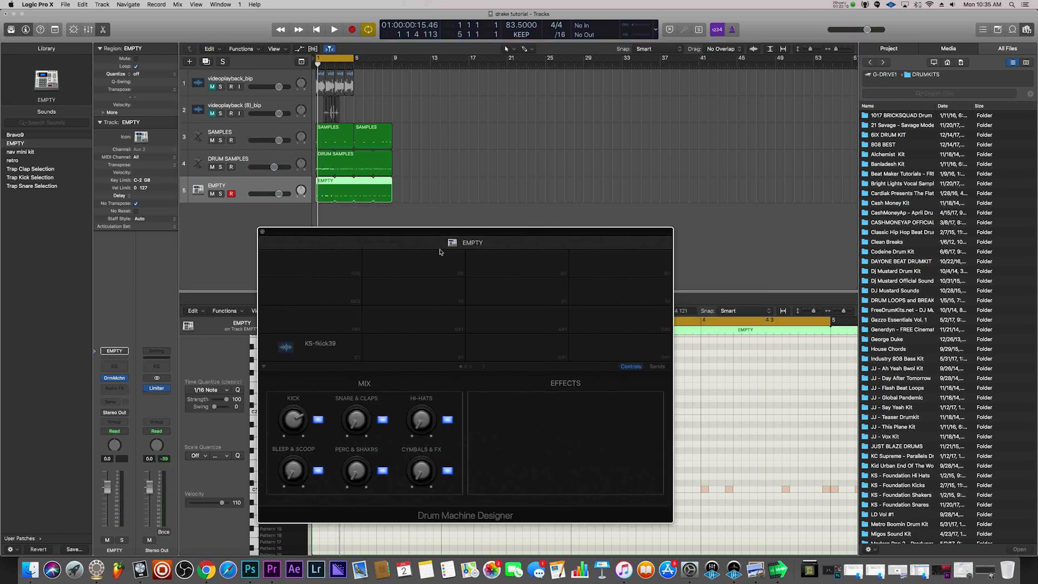
Load KS-fsnare35-blackmilk.wav from the KS - Foundation Snares folder onto the second drum pad
key("space")
scroll(919, 389, "down", 5)
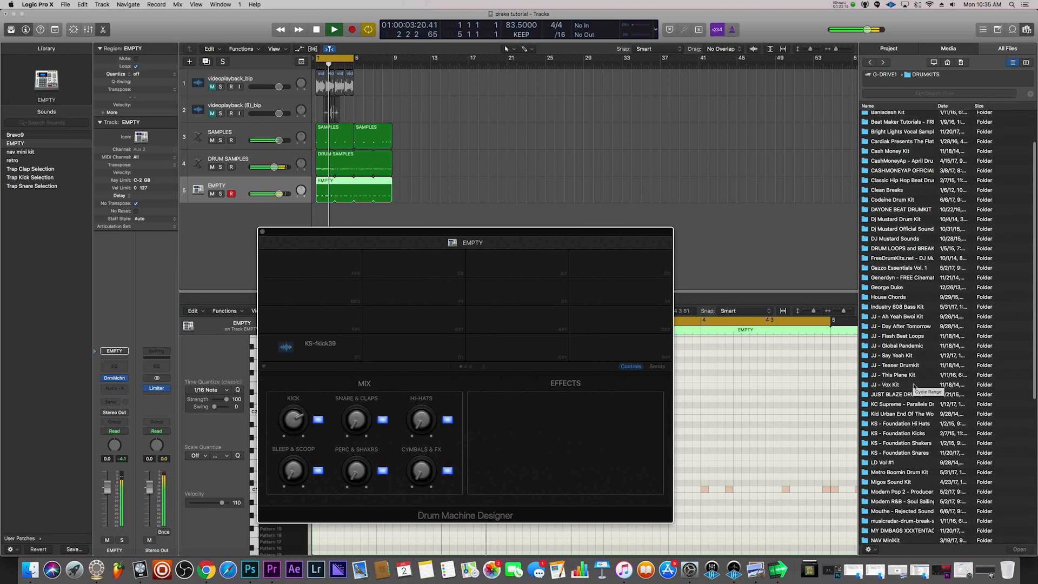
double_click(919, 453)
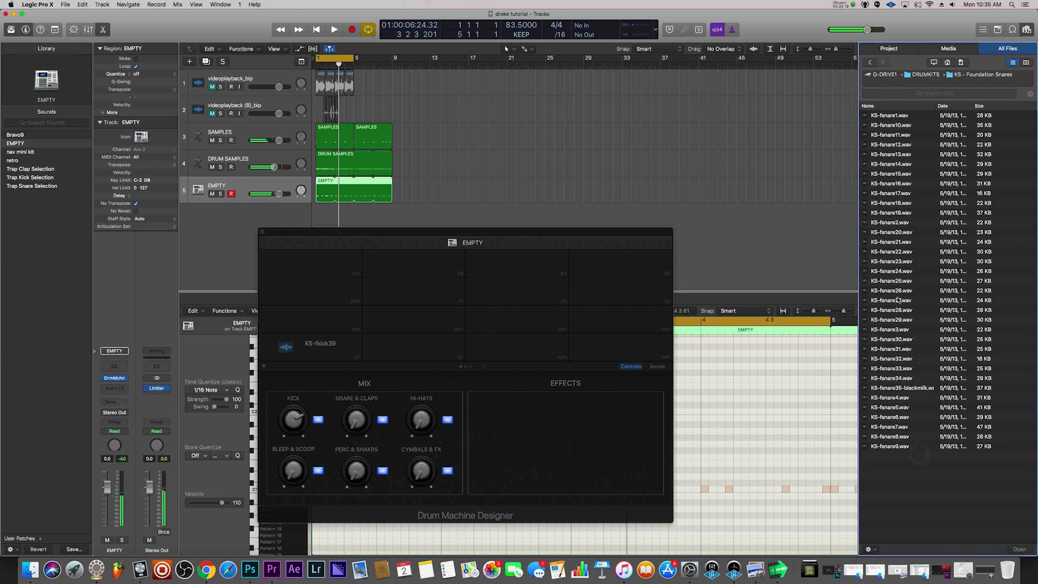
left_click(900, 389)
left_click_drag(901, 383, 424, 346)
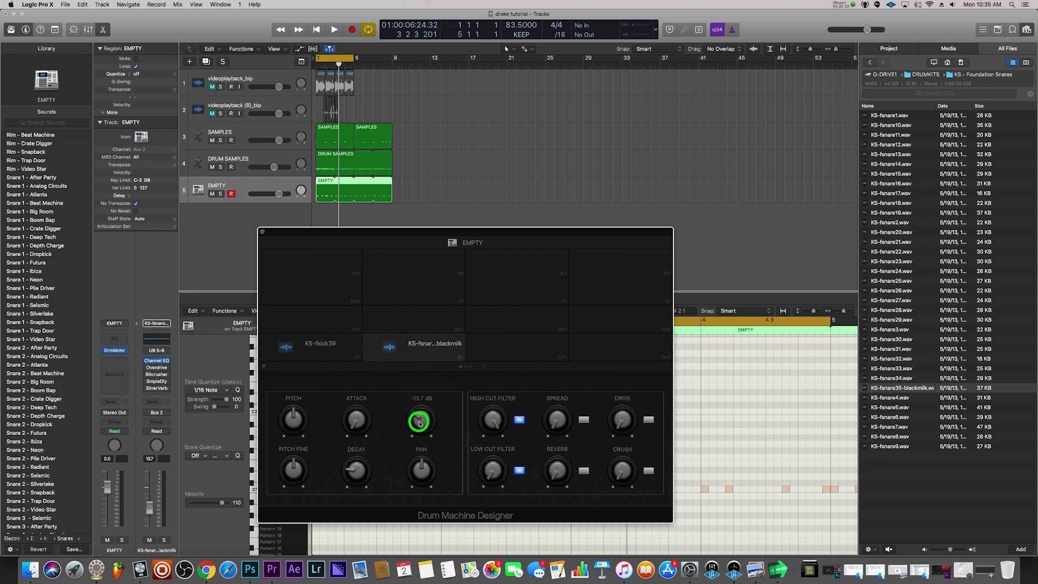
Set the blackmilk snare's high cut filter to 3700 Hz and its pitch to G 2, auditioning the pad
left_click(424, 340)
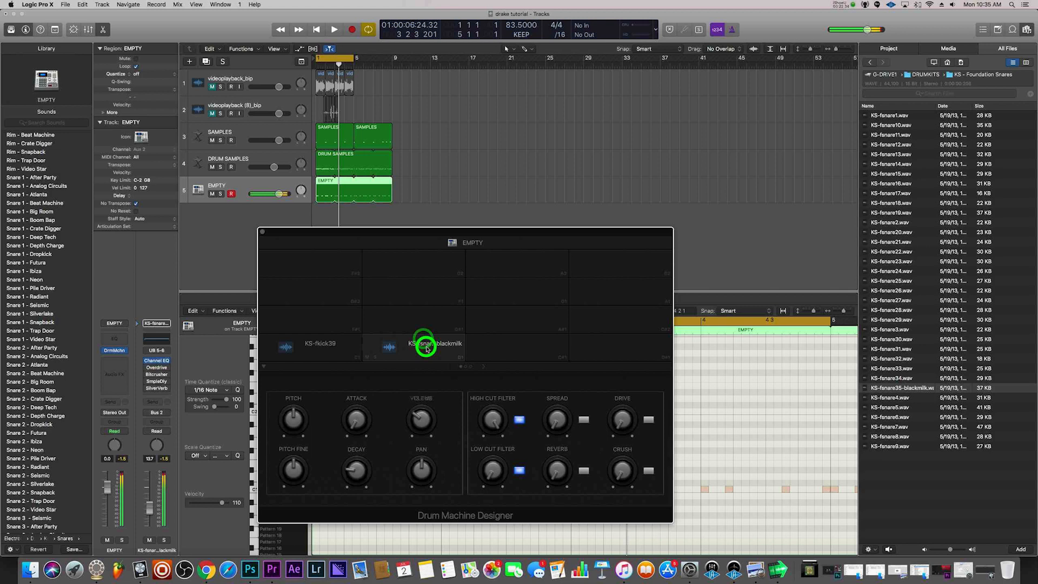
left_click_drag(484, 415, 488, 438)
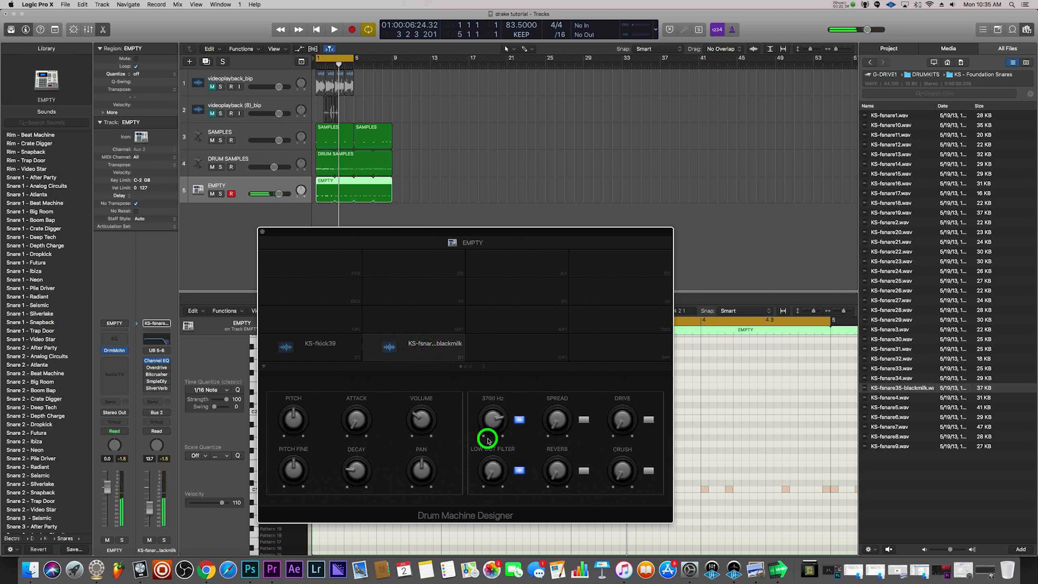
left_click_drag(298, 418, 307, 424)
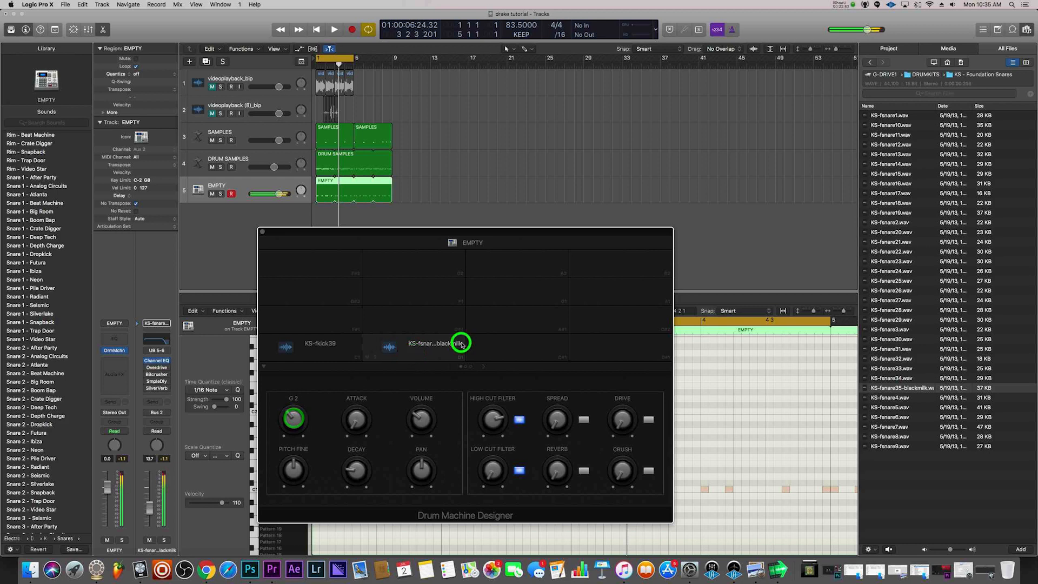
key("space")
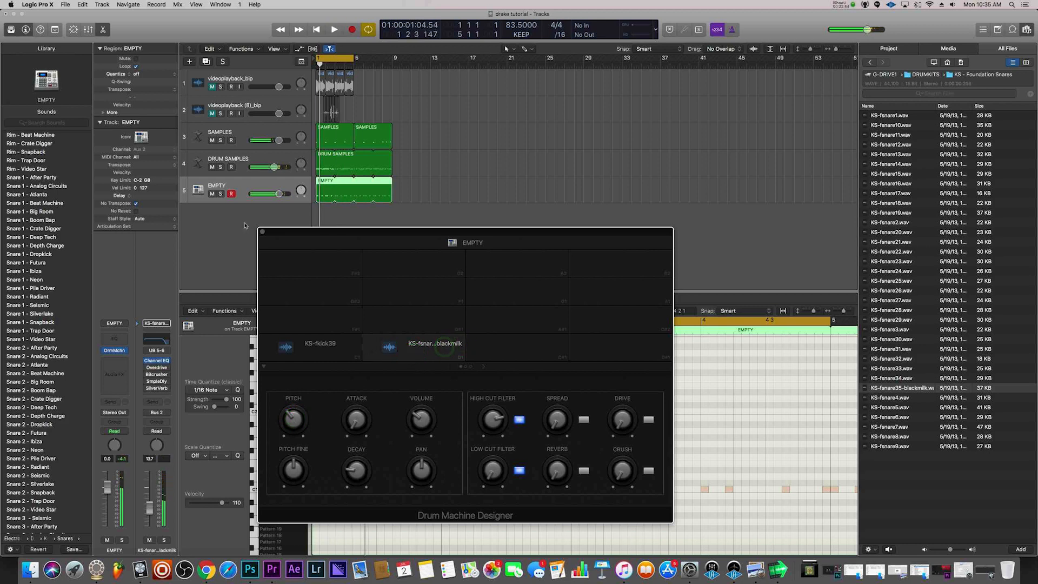
Close Drum Machine Designer and draw a snare note on beat 2 of bar 1, checking it with playback
left_click(262, 232)
left_click(377, 480)
key("space")
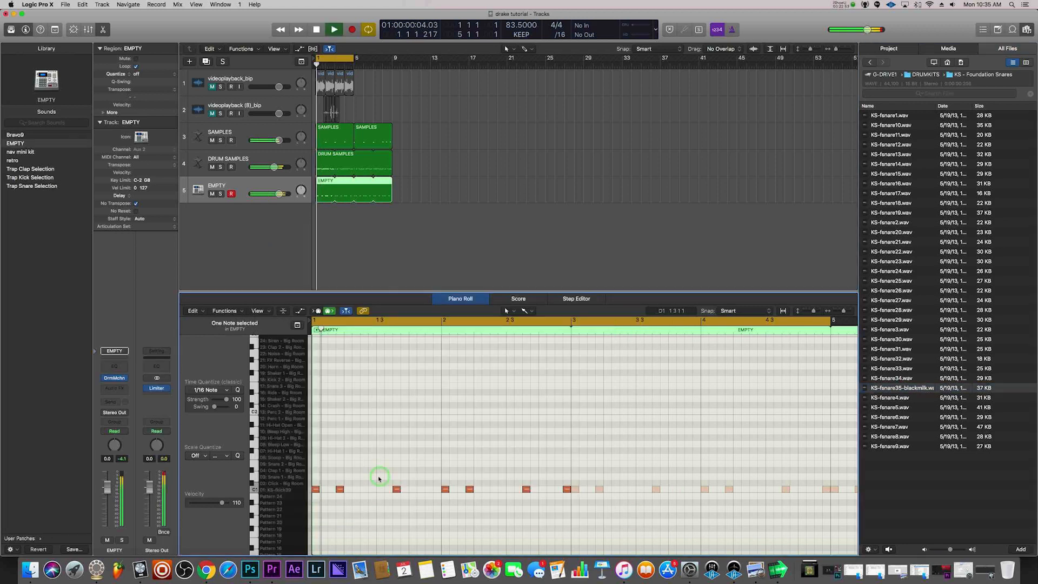
key("space")
left_click(346, 476, "super")
key("space")
key("space")
Audition other KS-fsnare samples, replace the second pad's sound with KS-fsnare23.wav and play the beat
left_click(115, 379)
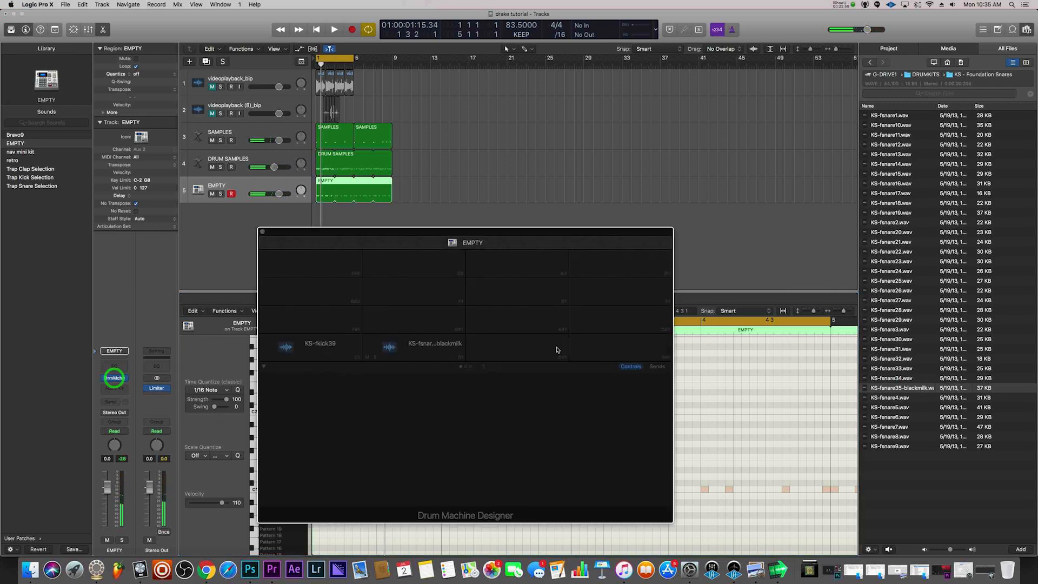
left_click(887, 312)
left_click(889, 310)
left_click(891, 291)
left_click(892, 281)
left_click(894, 271)
left_click(895, 261)
left_click(894, 252)
left_click(895, 262)
left_click(893, 271)
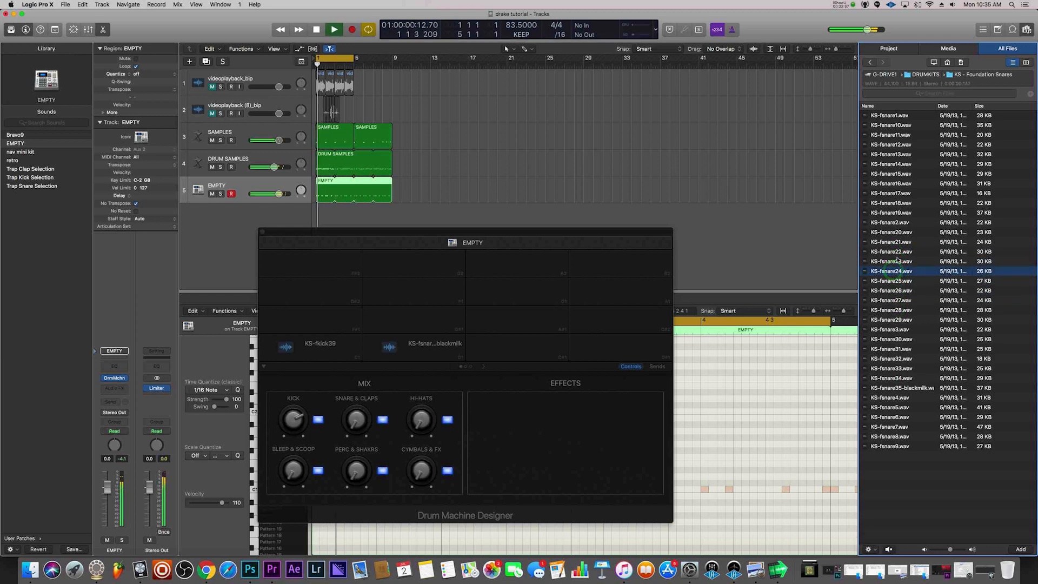
left_click(897, 270)
left_click_drag(898, 262, 453, 349)
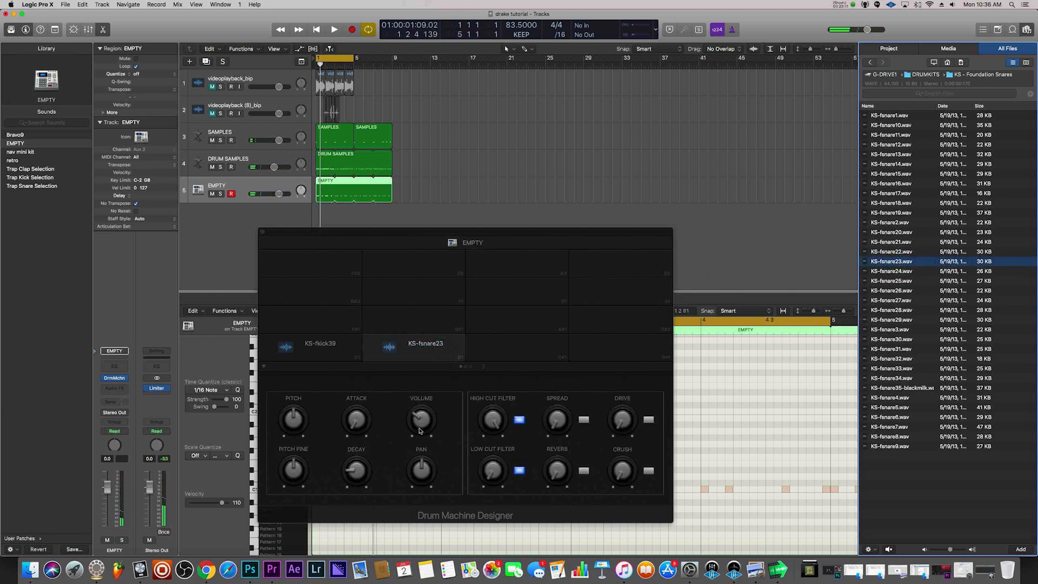
left_click(436, 341)
key("space")
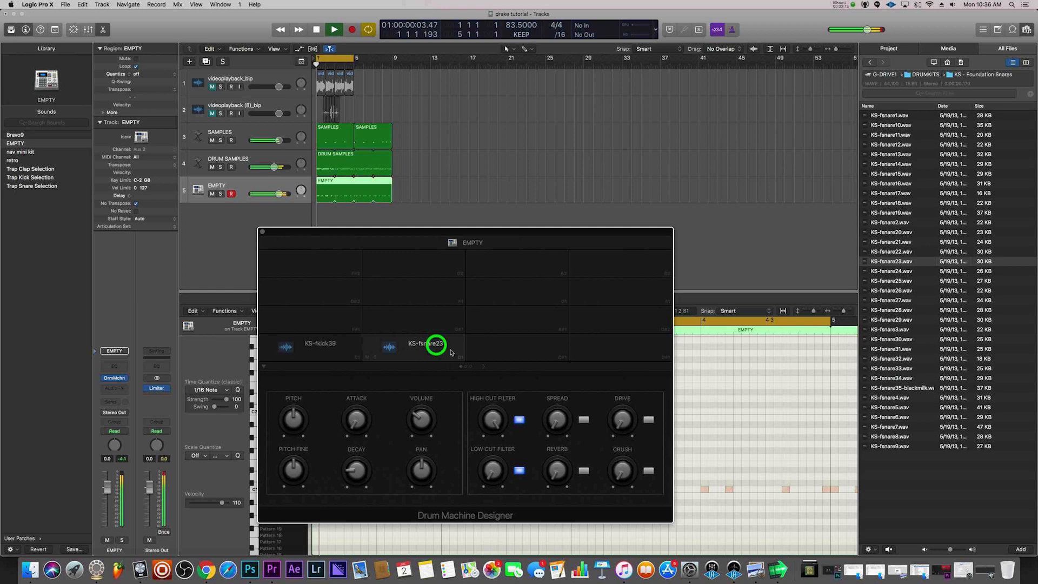
key("space")
Close Drum Machine Designer and add snare notes on beat 4 of bar 1 and beats 2 and 4 of bar 2, checking with playback
left_click(461, 217)
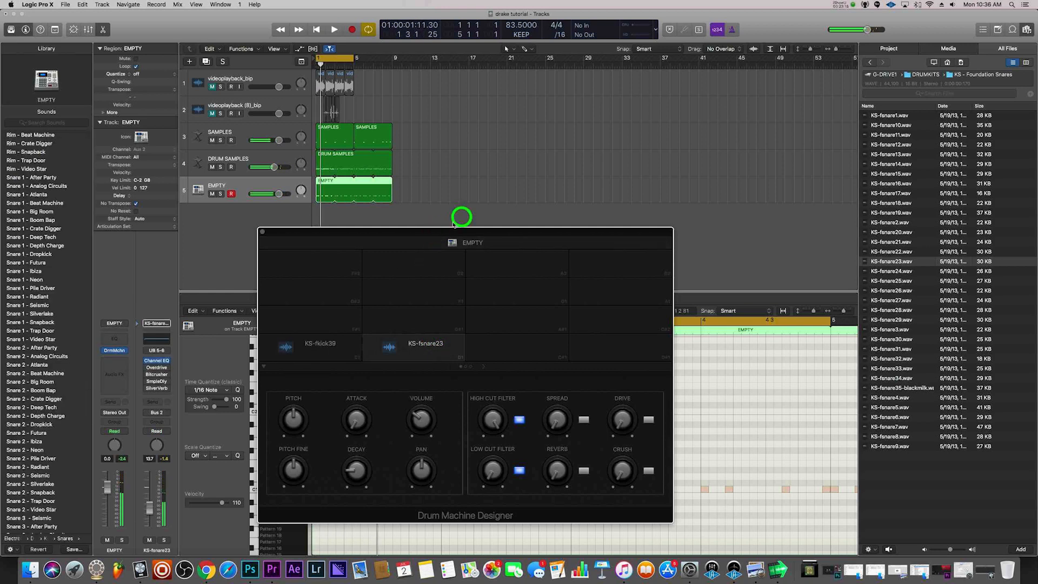
left_click(264, 234)
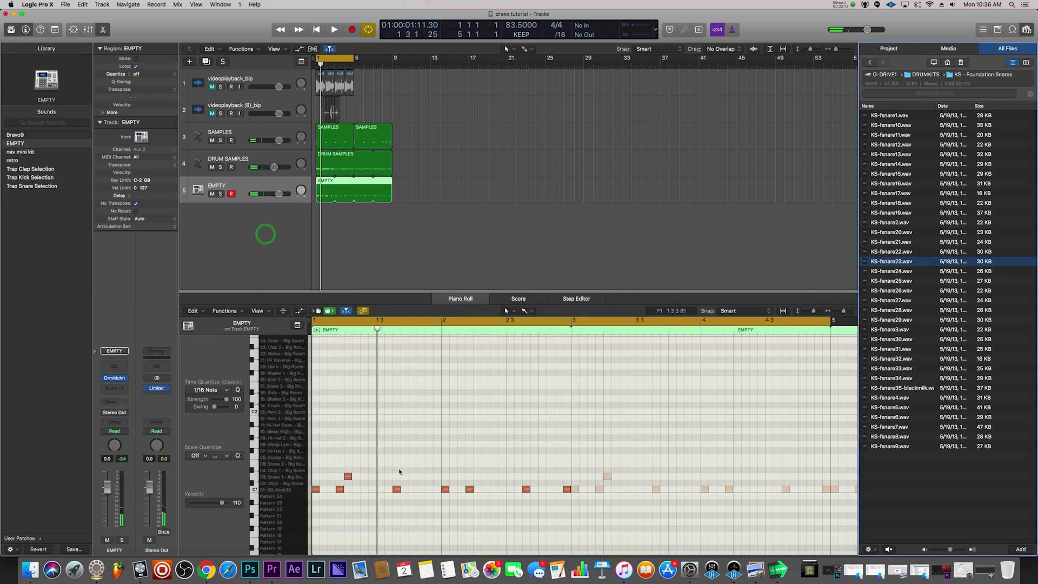
left_click(412, 477, "super")
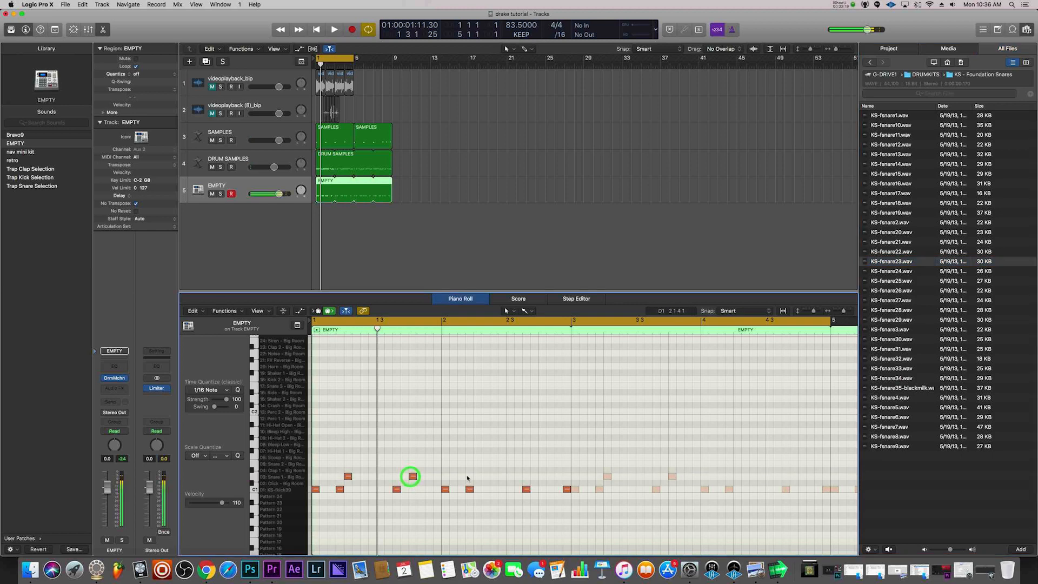
left_click(477, 477, "super")
left_click(543, 476, "super")
key("space")
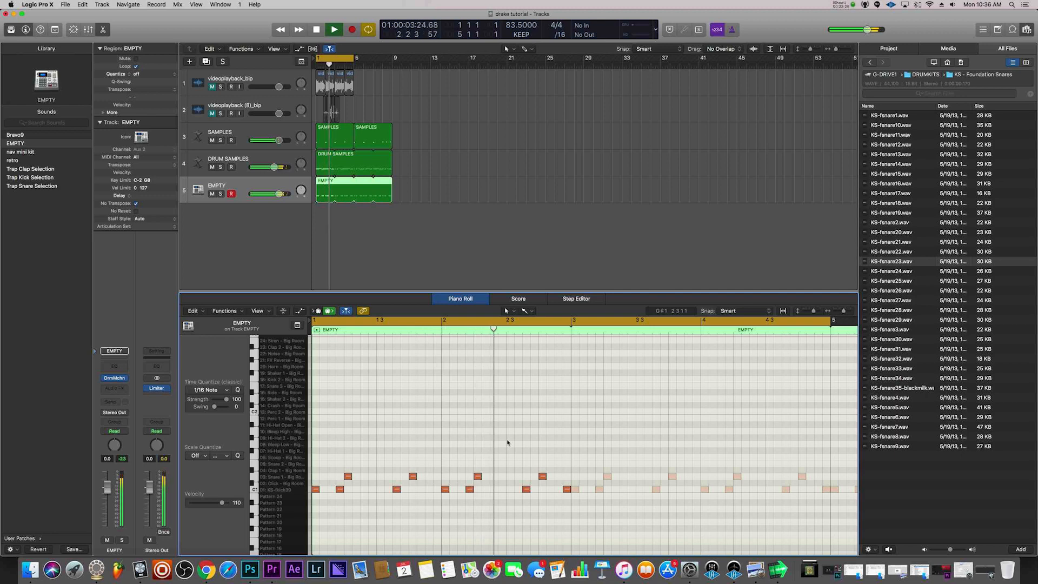
key("space")
Add a kick note at 2 4 2 in the EMPTY region and a matching C1 note in the DRUM SAMPLES region
left_click(550, 489, "super")
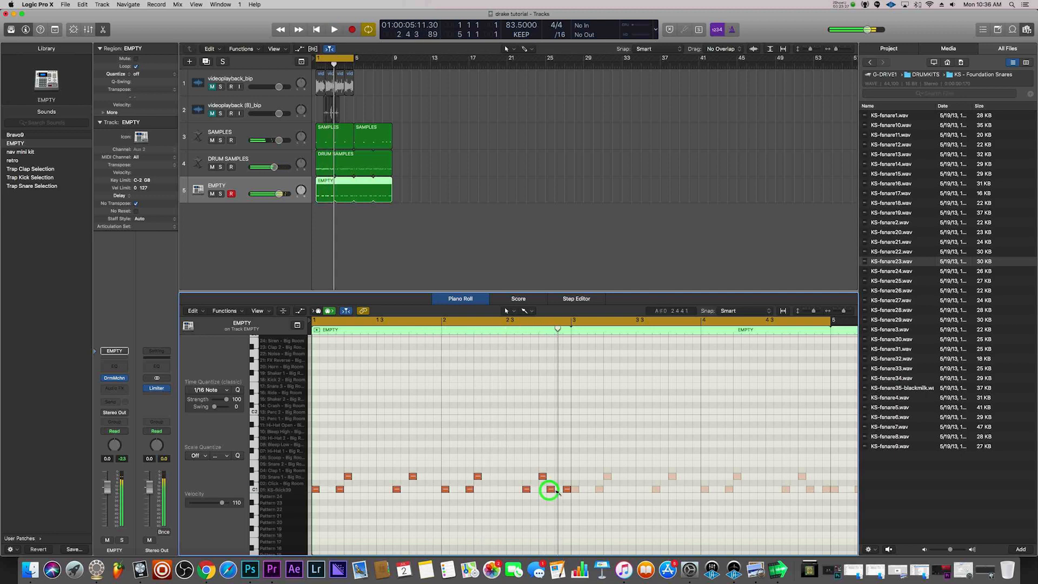
left_click(323, 160)
left_click(550, 489, "super")
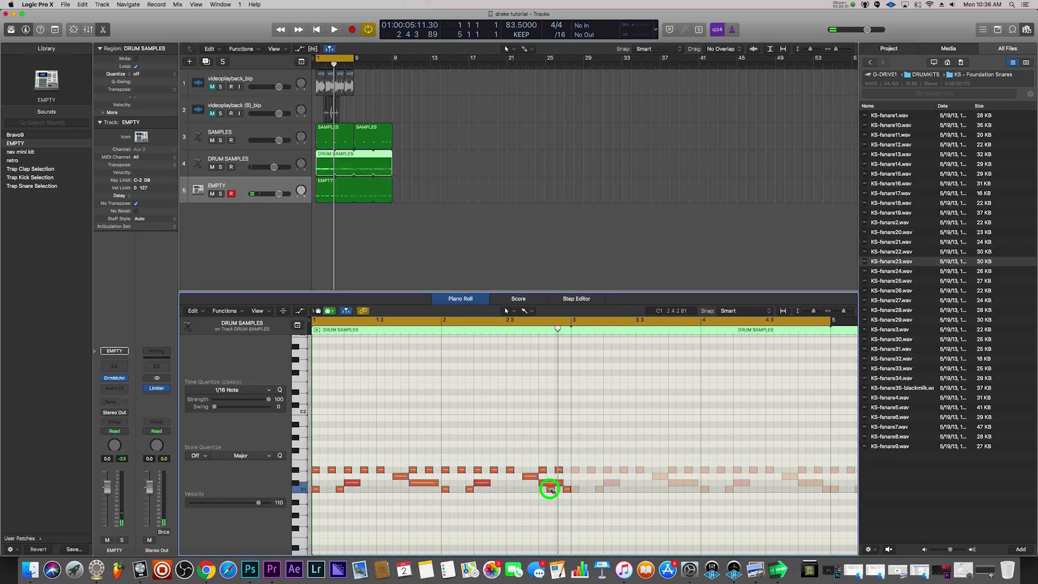
Check the beat with playback and load the Liverpool Bass patch on the new software instrument track
key("space")
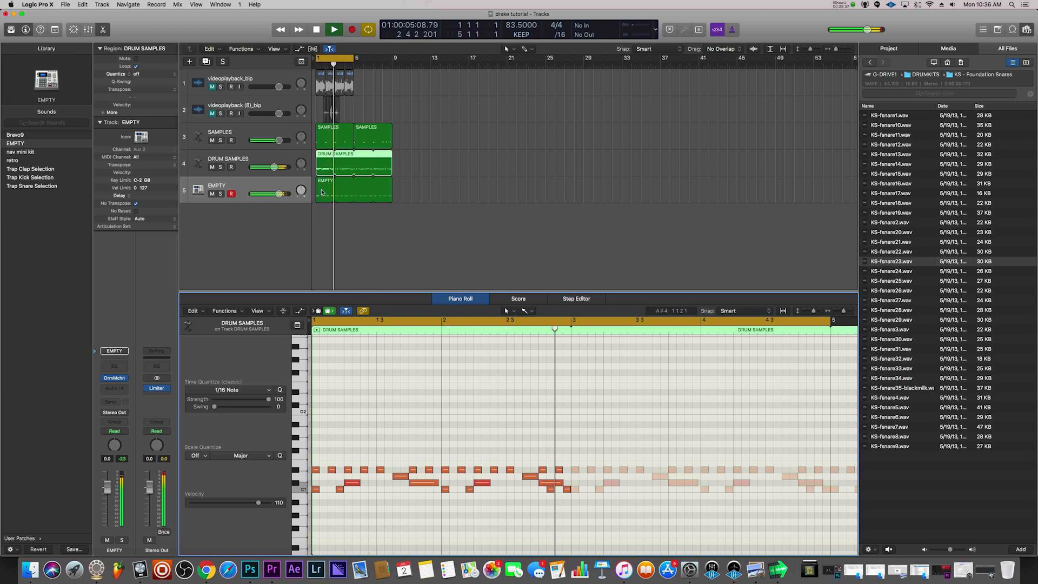
left_click(322, 192)
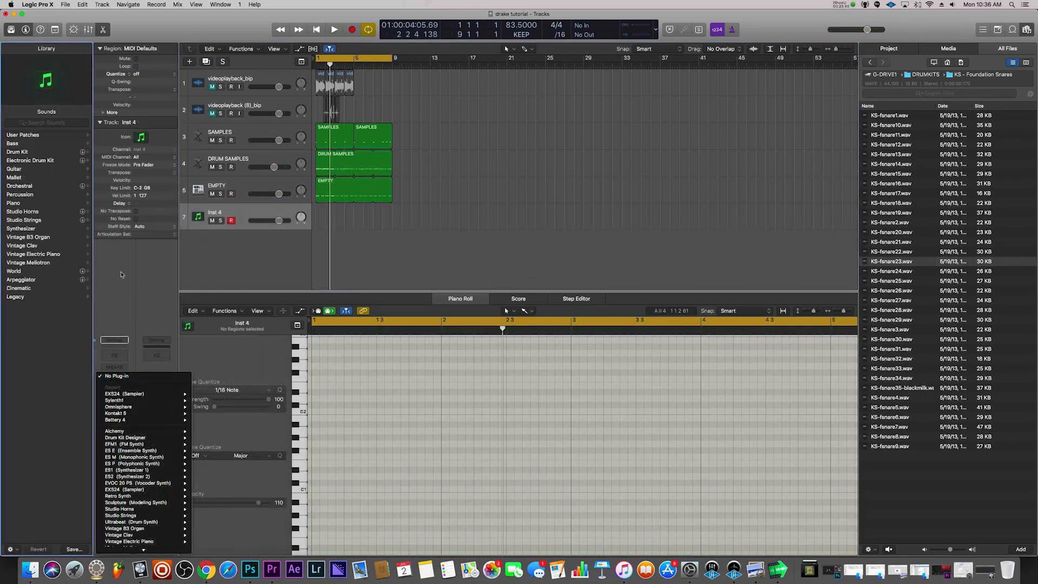
left_click(128, 278)
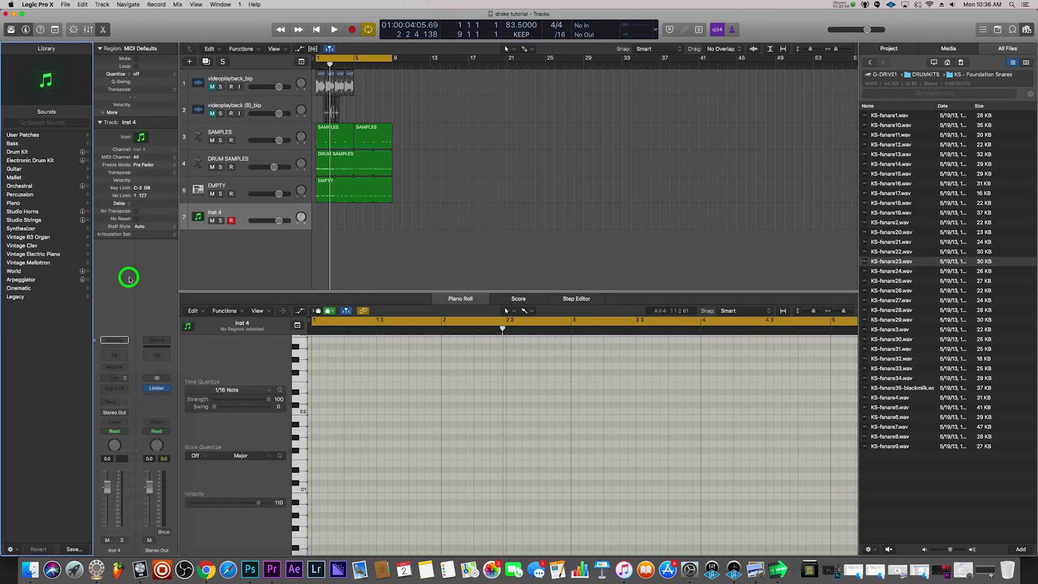
left_click(24, 145)
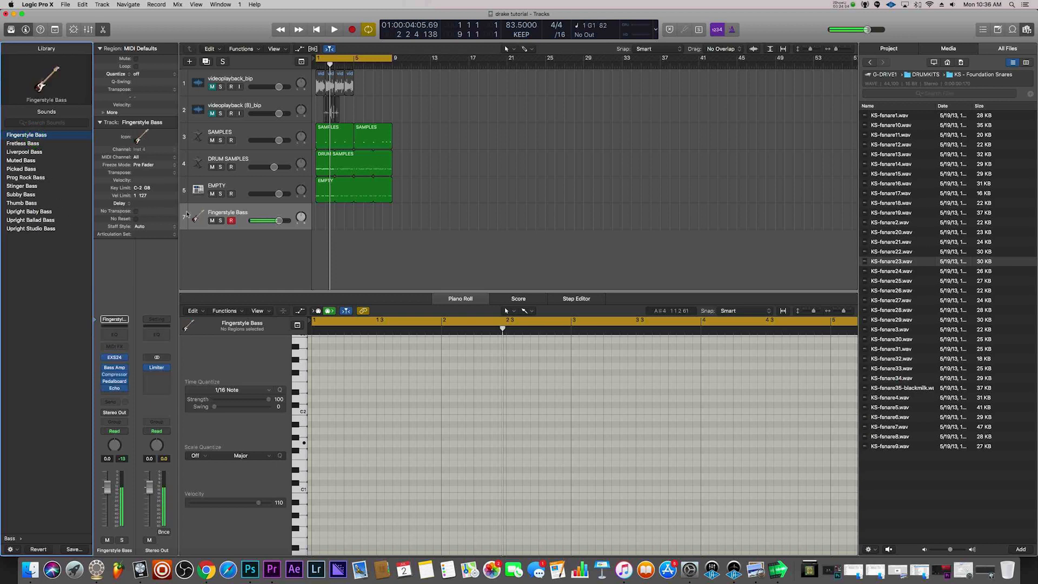
left_click(28, 152)
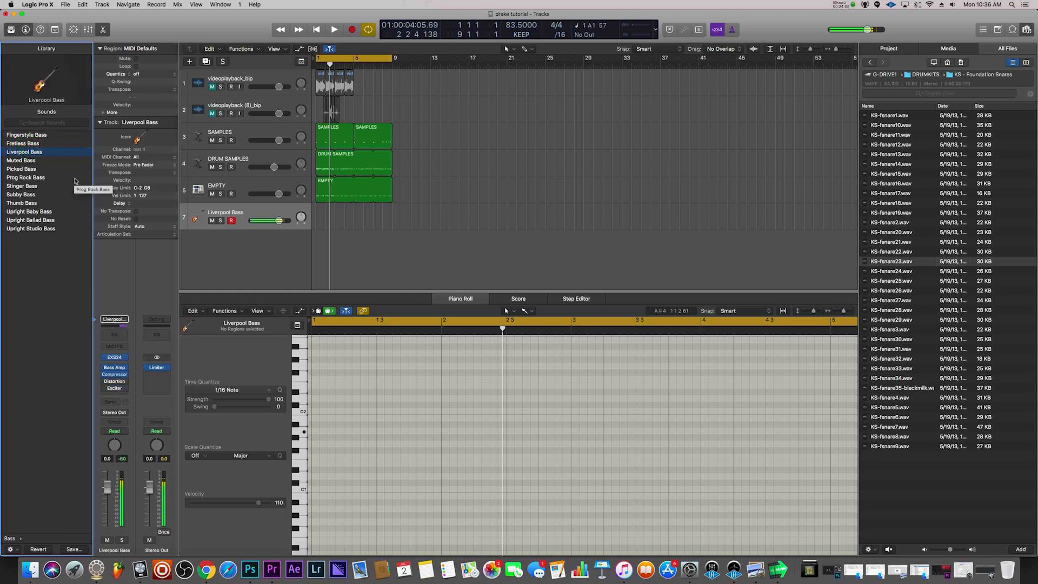
Record a four-bar bass line on the Liverpool Bass track and select all its notes
key("r")
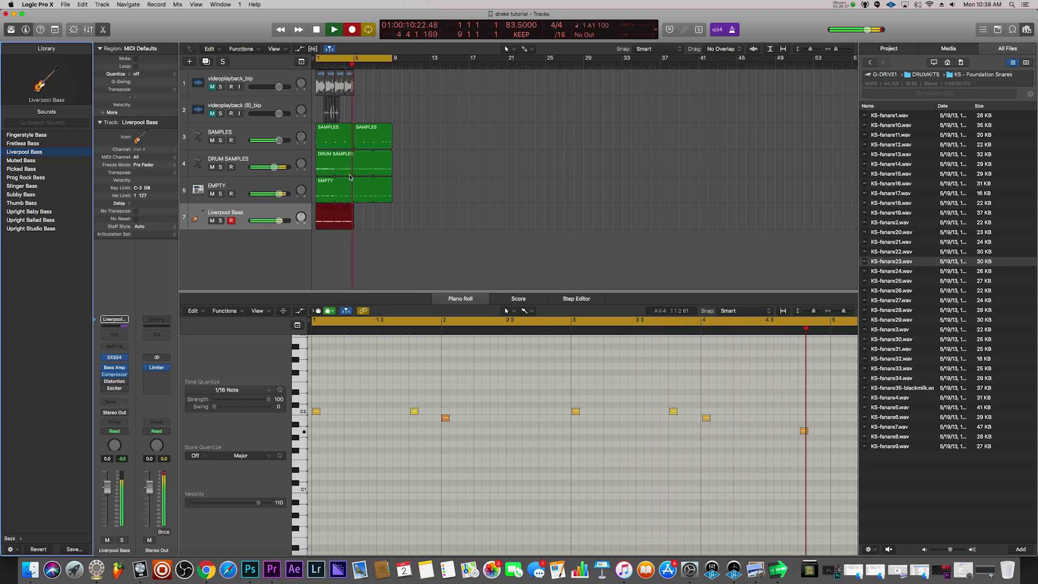
key("space")
left_click(393, 344)
key("super+a")
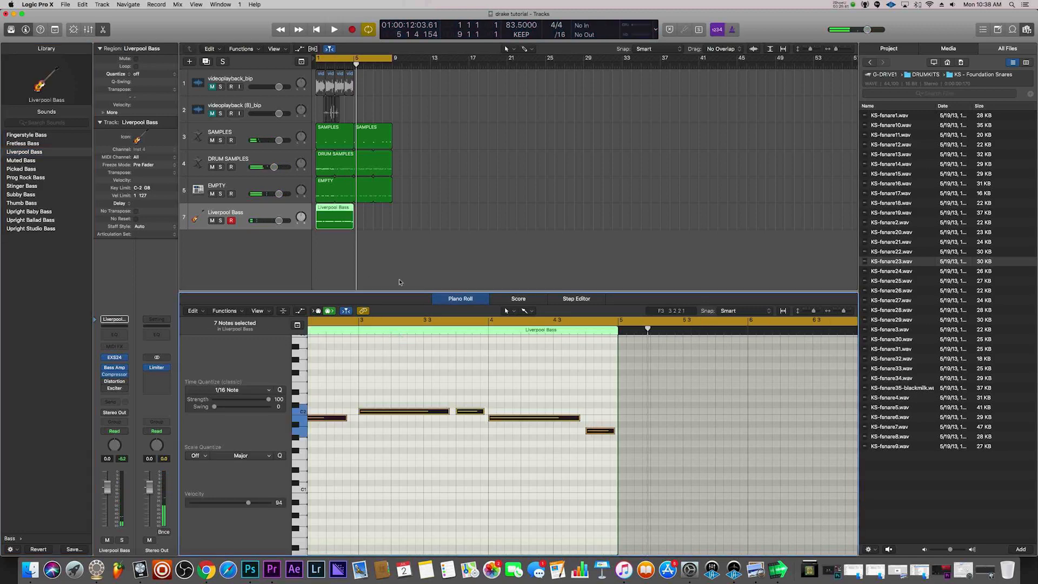
Loop the Liverpool Bass region out to bar 9 and check it with playback
key("space")
left_click_drag(354, 207, 390, 208)
left_click(431, 363)
key("space")
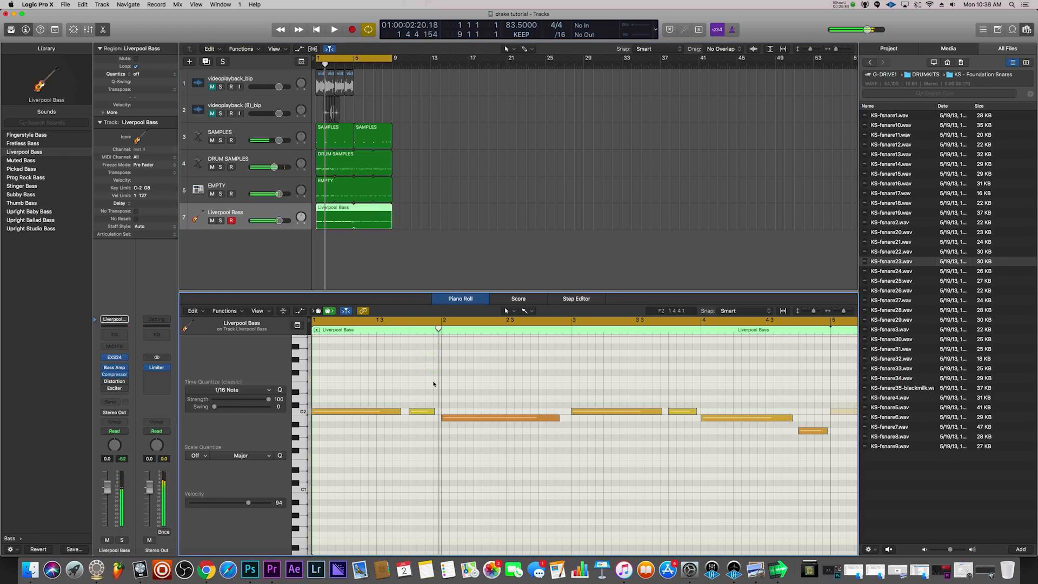
Transpose all notes in the Liverpool Bass region down one octave and play the beat
key("super+a")
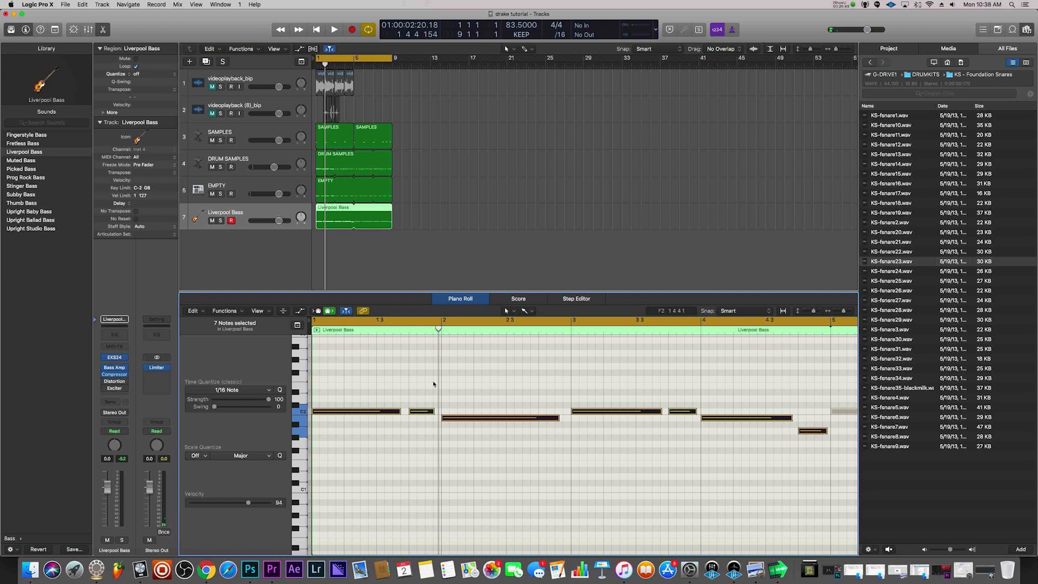
key("alt+shift+Down")
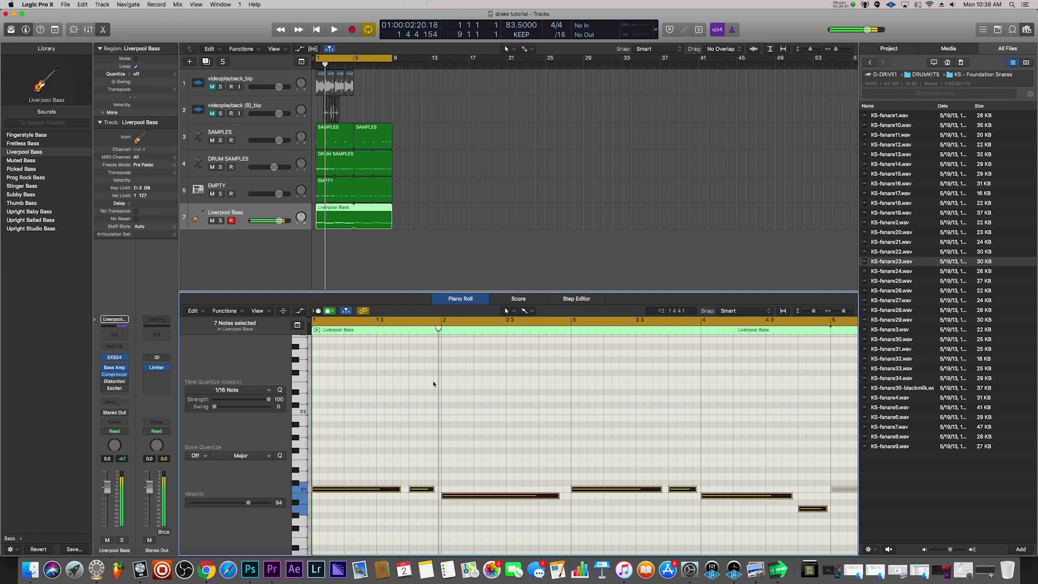
key("space")
left_click(379, 404)
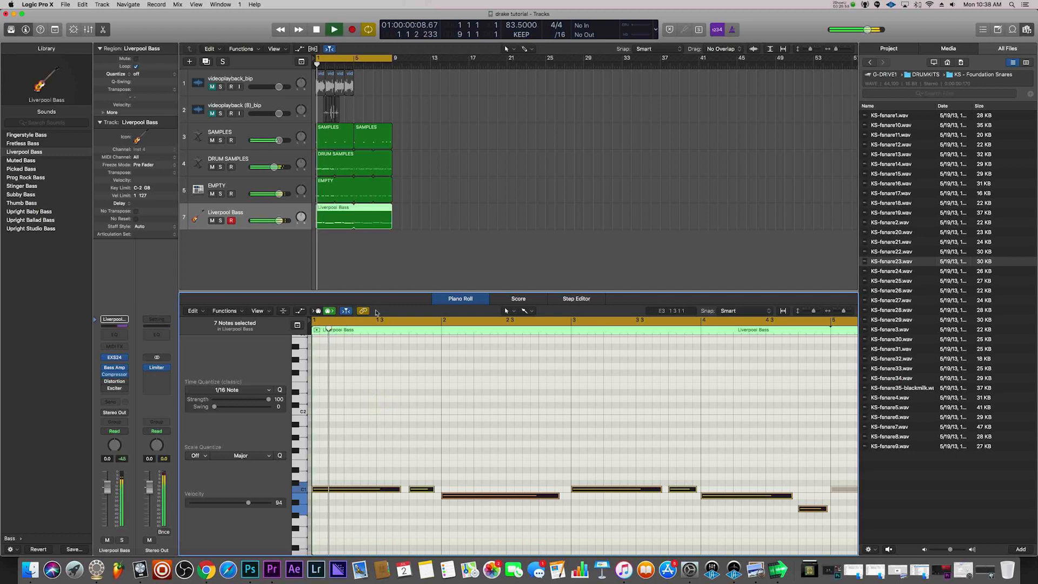
left_click(350, 247)
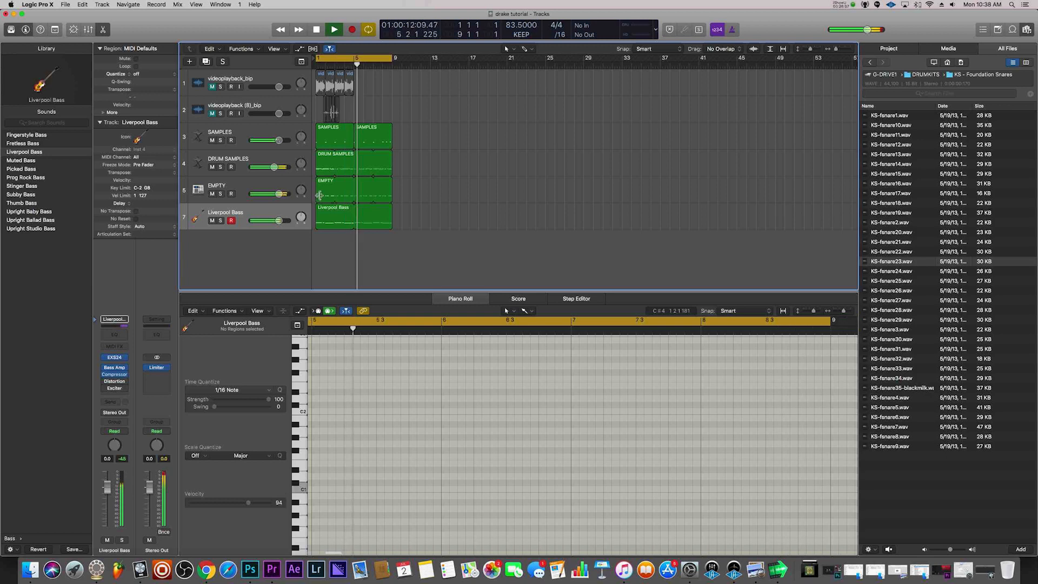
key("space")
Select the DRUM SAMPLES track and review its note pattern from bar 1 with playback
left_click(288, 166)
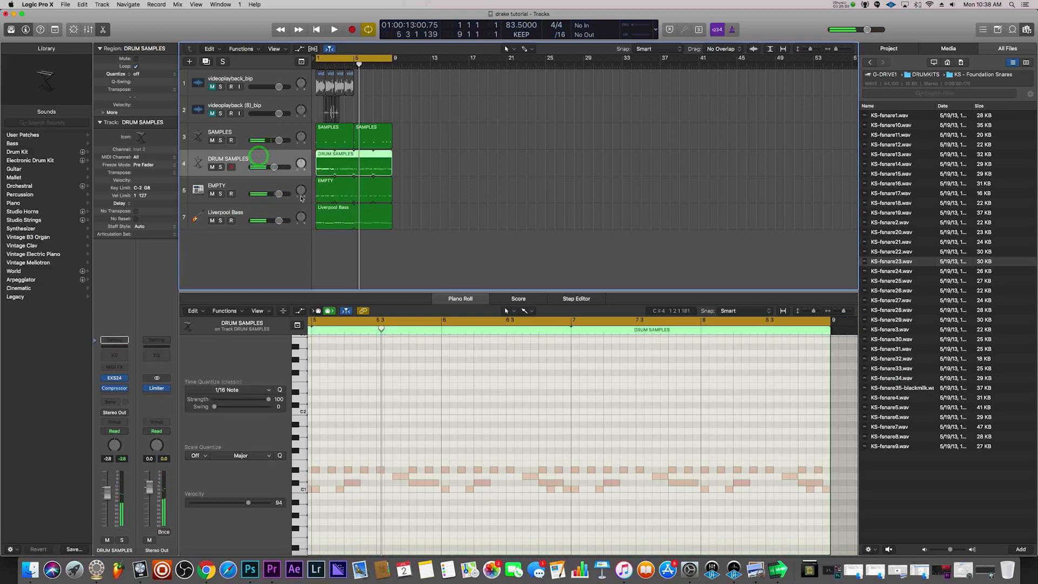
scroll(452, 364, "left", 10)
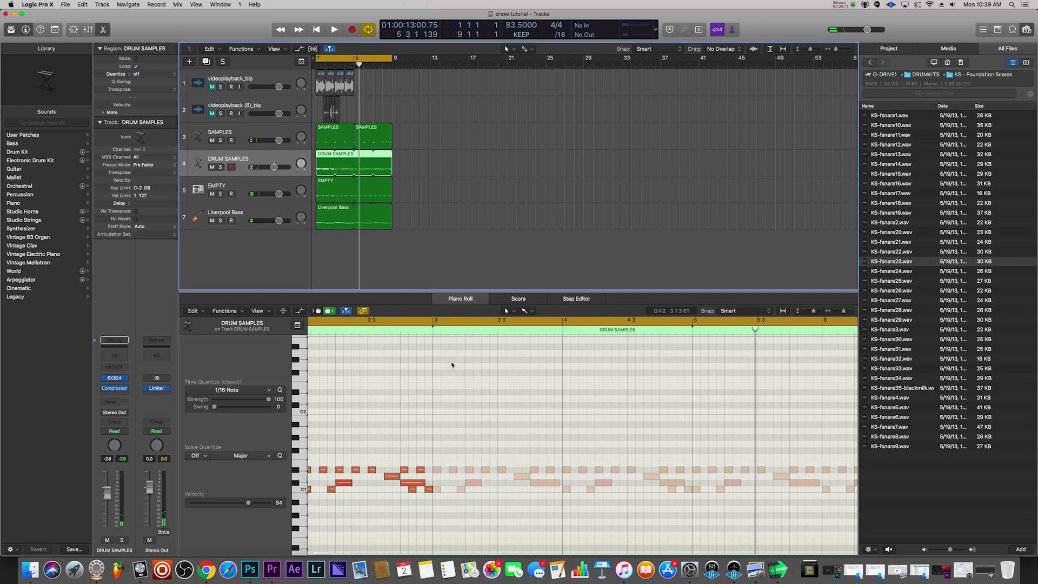
scroll(452, 365, "left", 2)
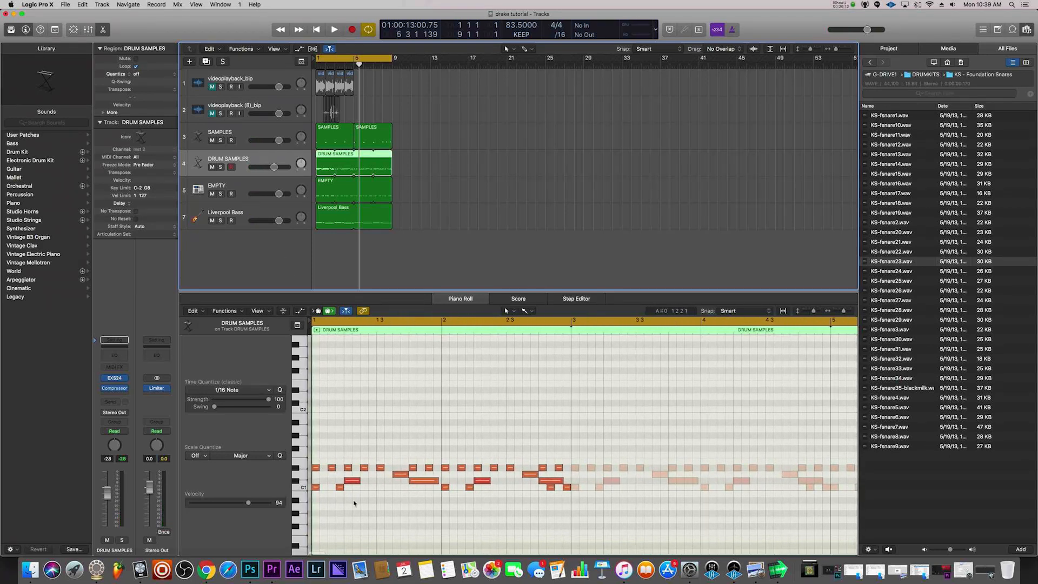
key("space")
key("space")
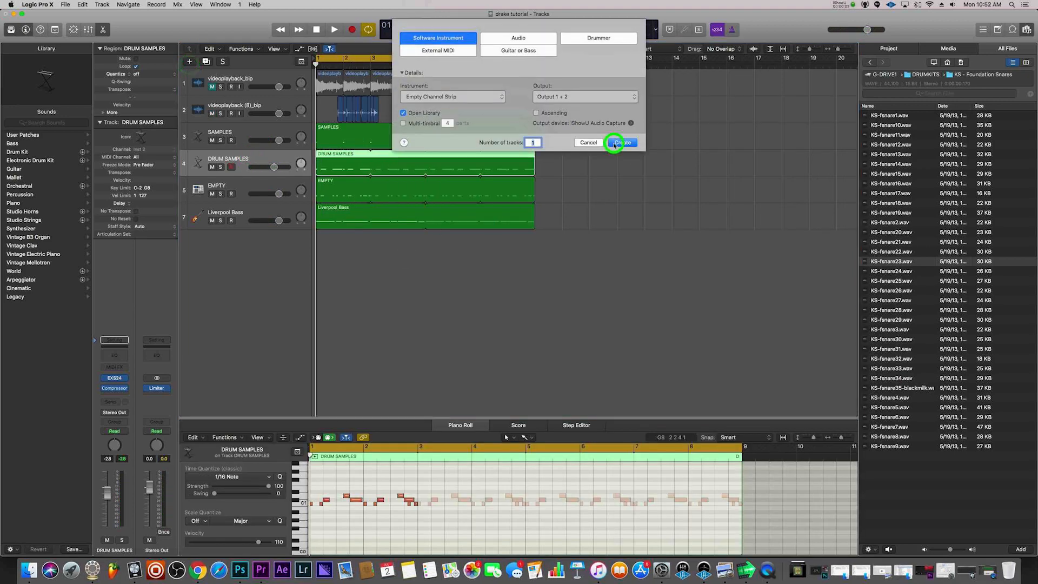
Create one empty software instrument track below DRUM SAMPLES and load EXS24 on it
left_click(614, 143)
left_click(125, 377)
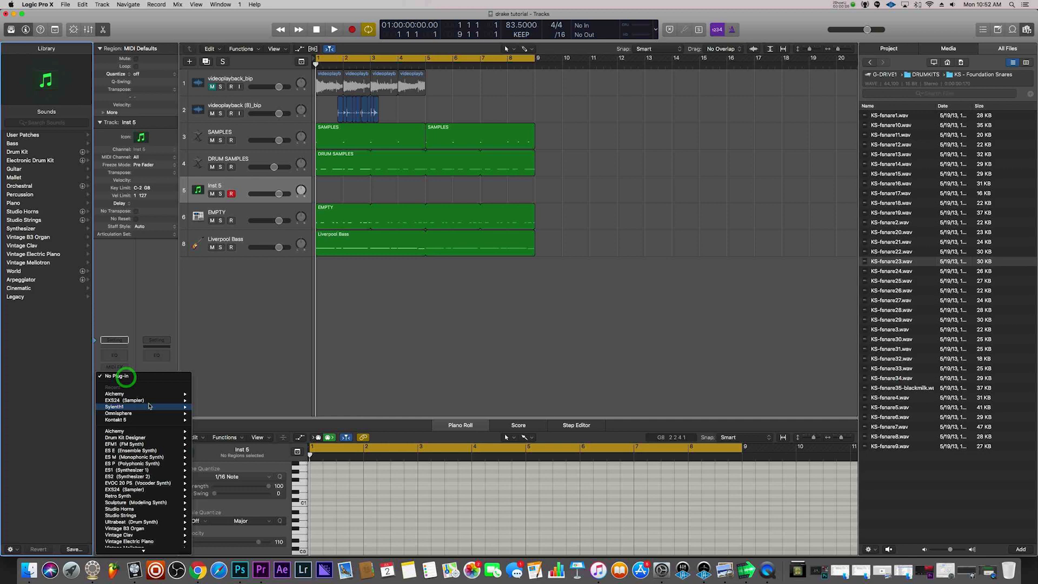
left_click(215, 405)
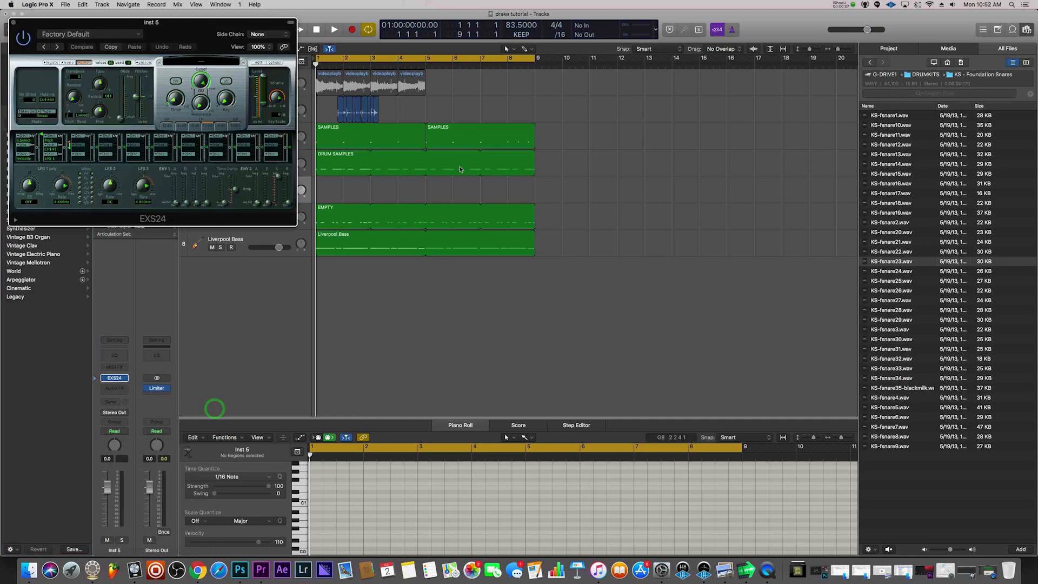
Open the EXS24 Instrument Editor and add the short videoplayback (8)_bip.7 slice from bar 2 as a new zone
key("super+Right")
key("super+Right")
key("super+Right")
key("super+Right")
key("super+Right")
key("super+Right")
key("super+Right")
key("super+Right")
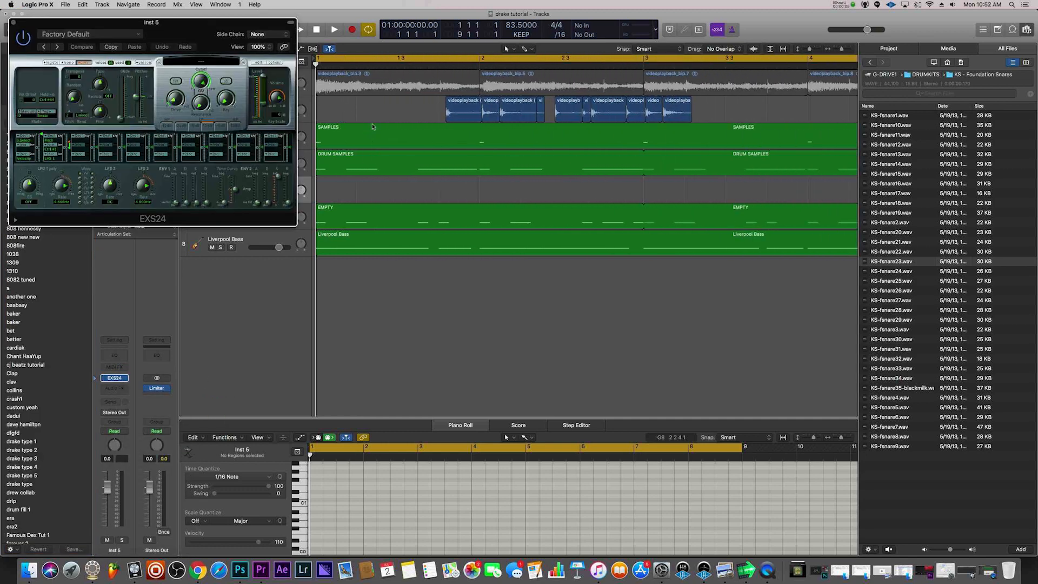
left_click(542, 114)
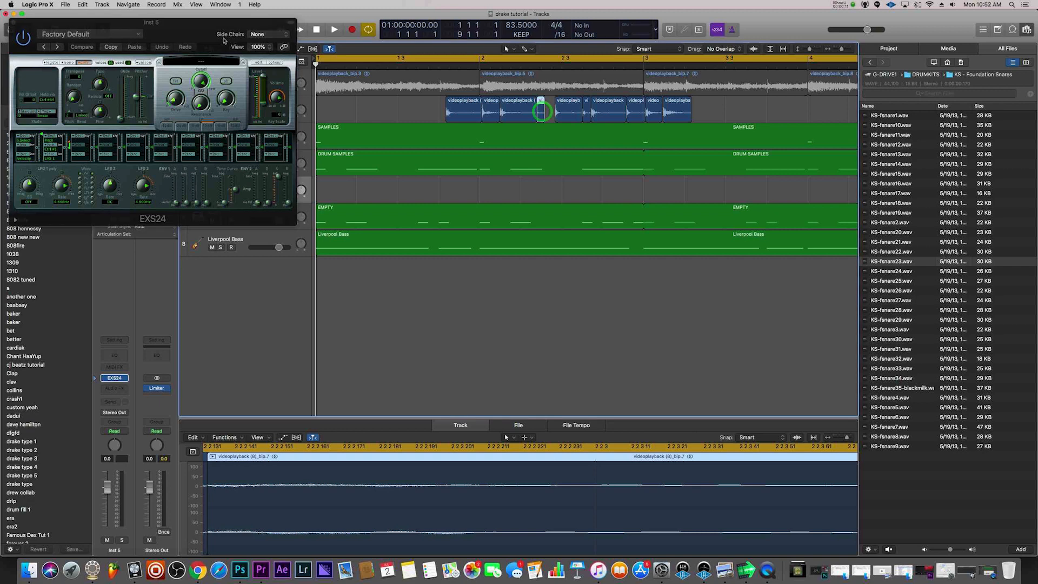
left_click(257, 63)
left_click_drag(545, 116, 536, 403)
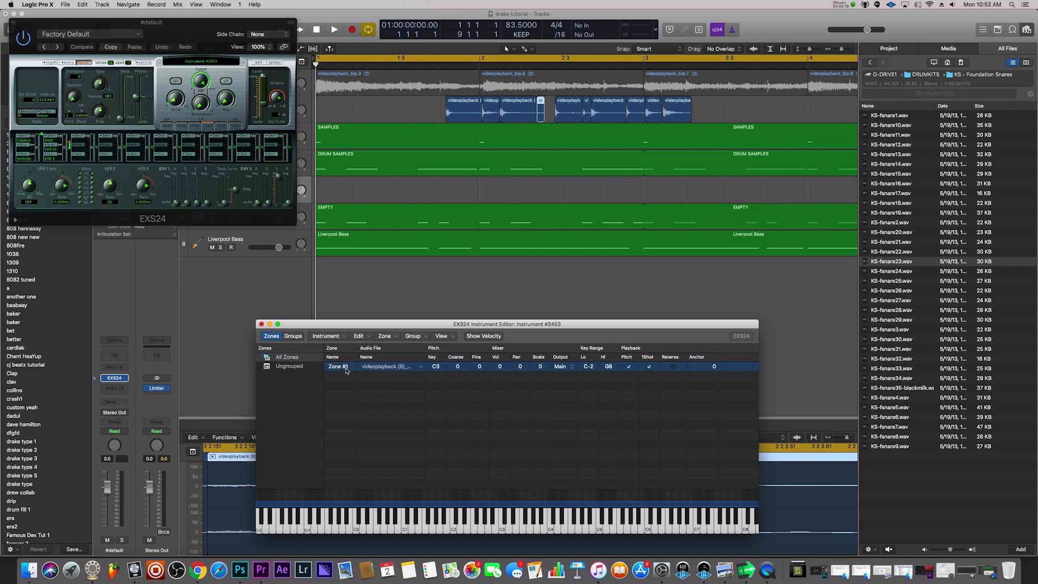
Inspect the audio file of Zone #1, closing the audio editor and the EXS24 window when done
double_click(390, 370)
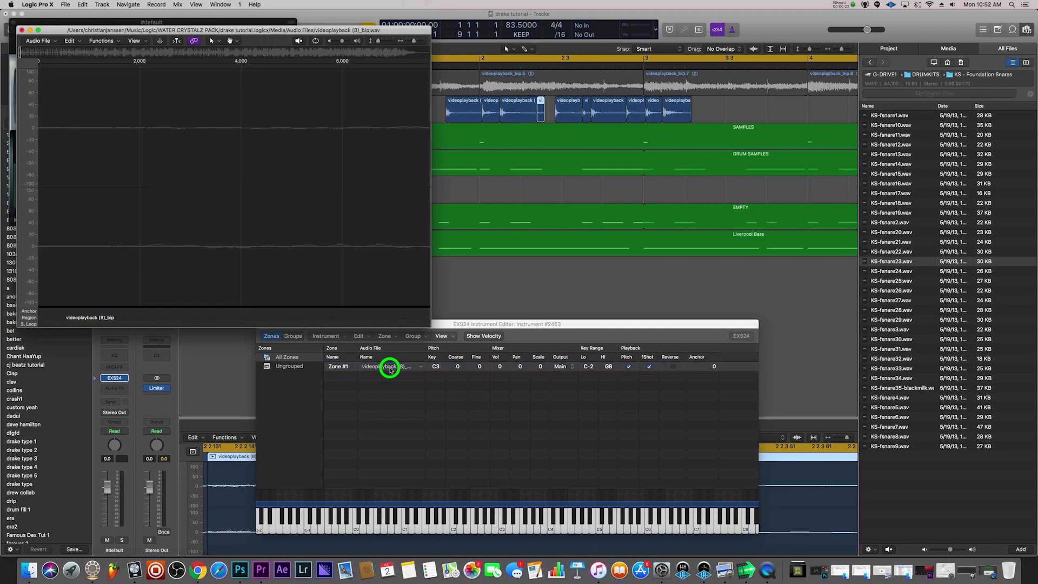
left_click(22, 30)
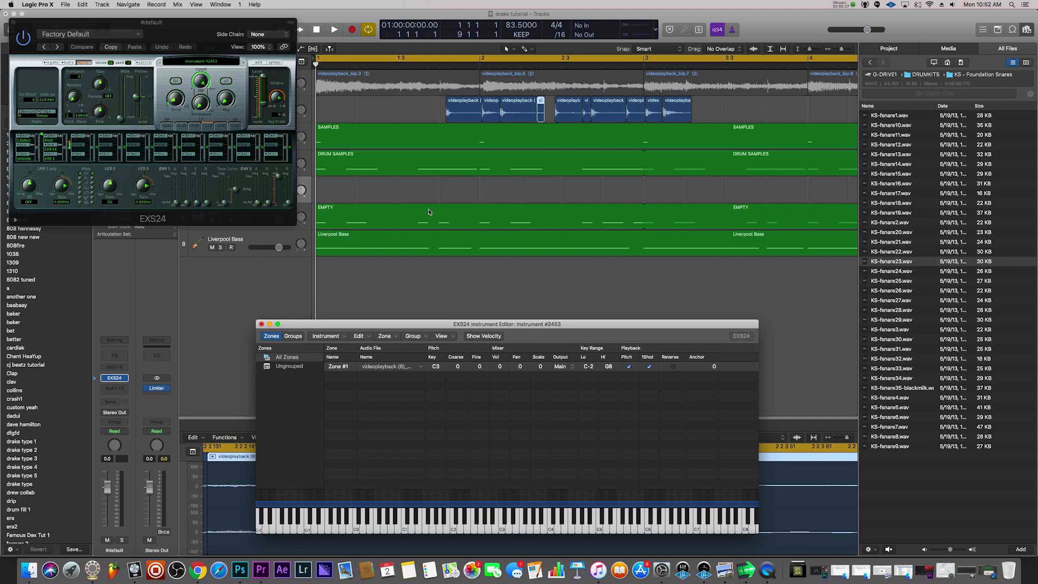
left_click(14, 23)
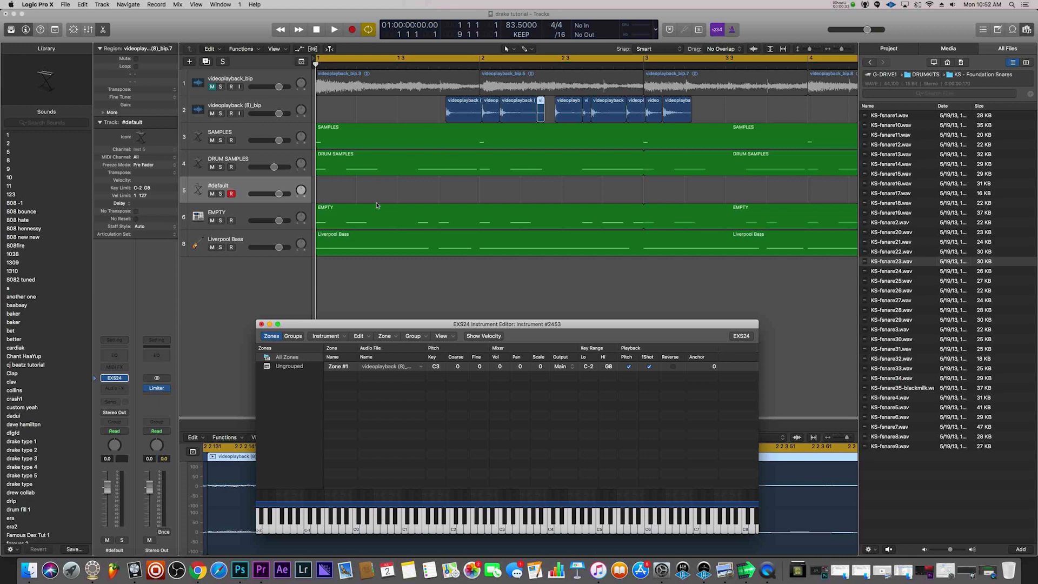
Create a region at bar 1 on the #default track, extend it to bar 4 and close the EXS24 Instrument Editor
left_click(320, 195)
left_click(320, 194)
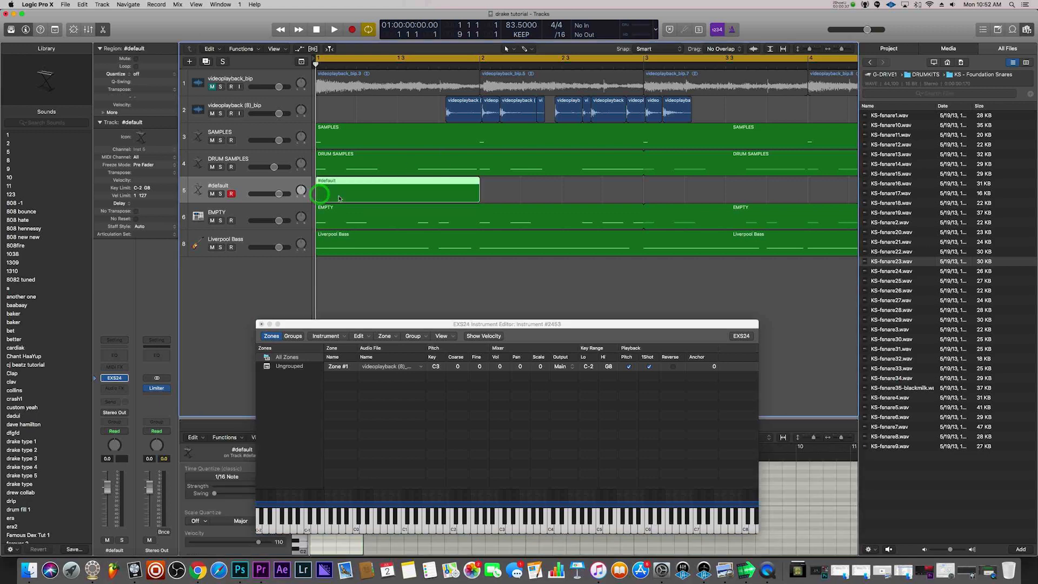
left_click_drag(477, 196, 804, 209)
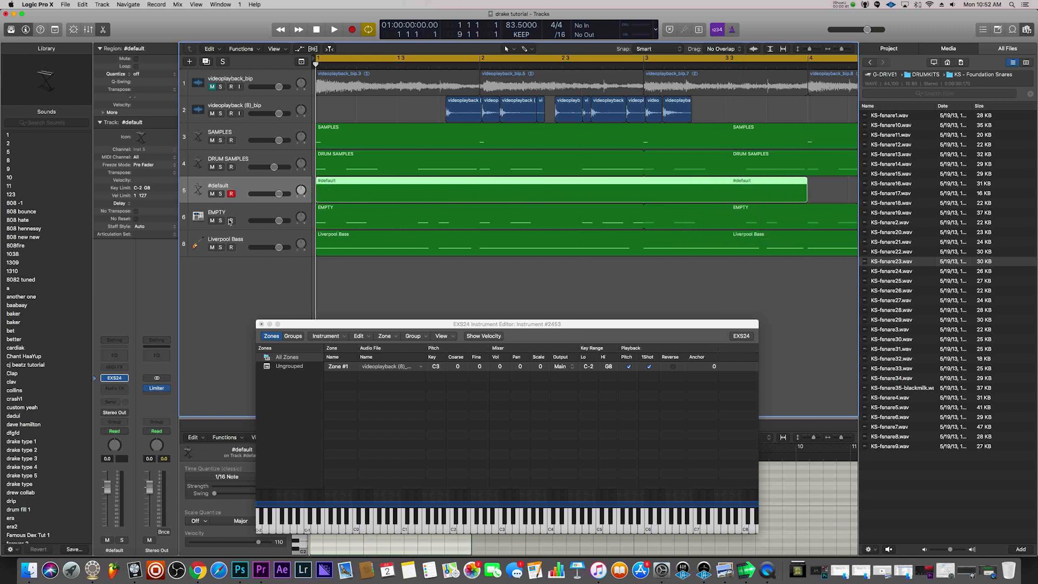
left_click(270, 324)
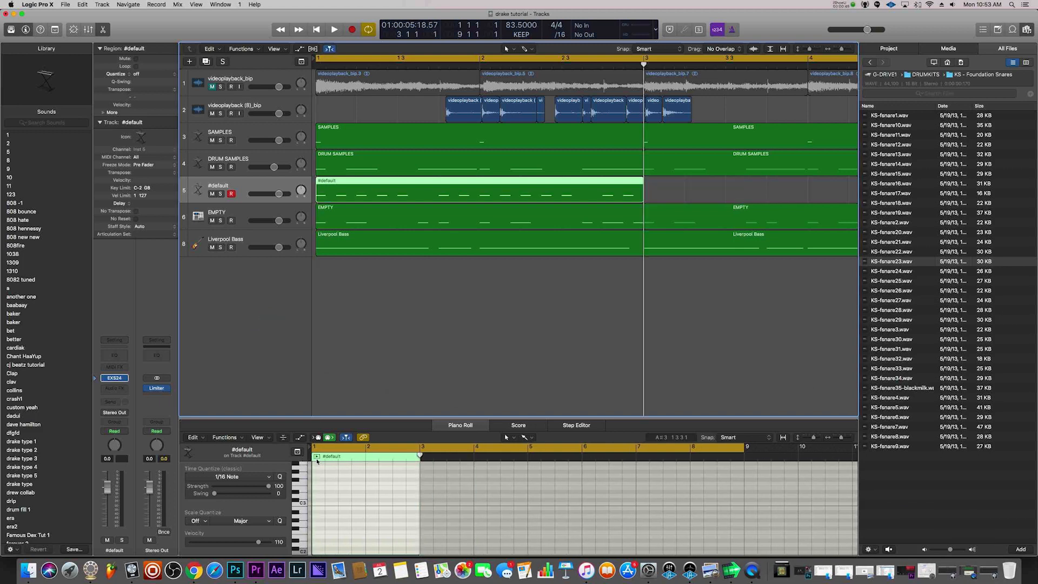
Play the #default pattern, select all its notes in the Piano Roll and move them to a higher pitch
key("space")
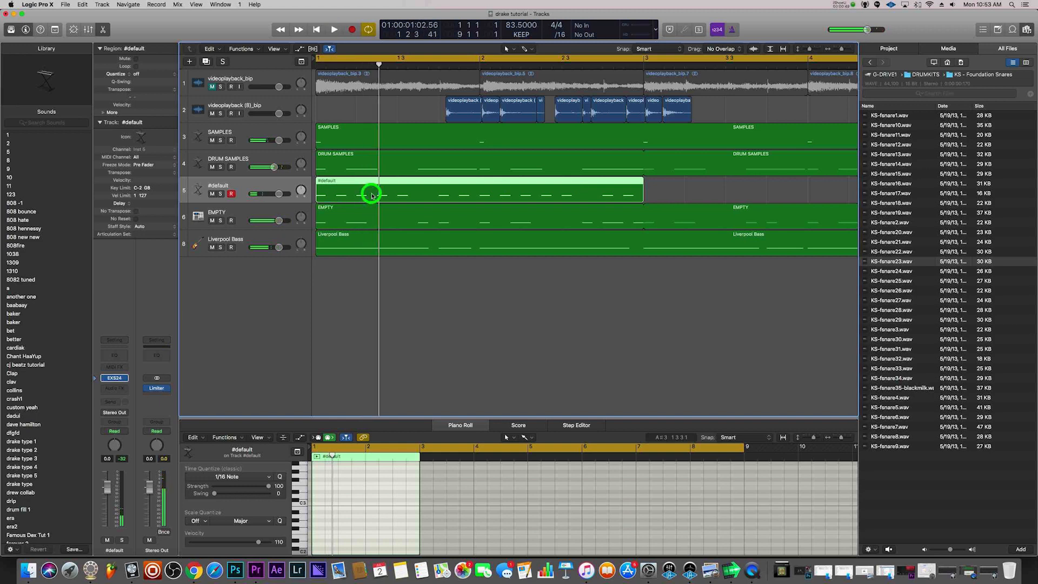
key("e")
key("e")
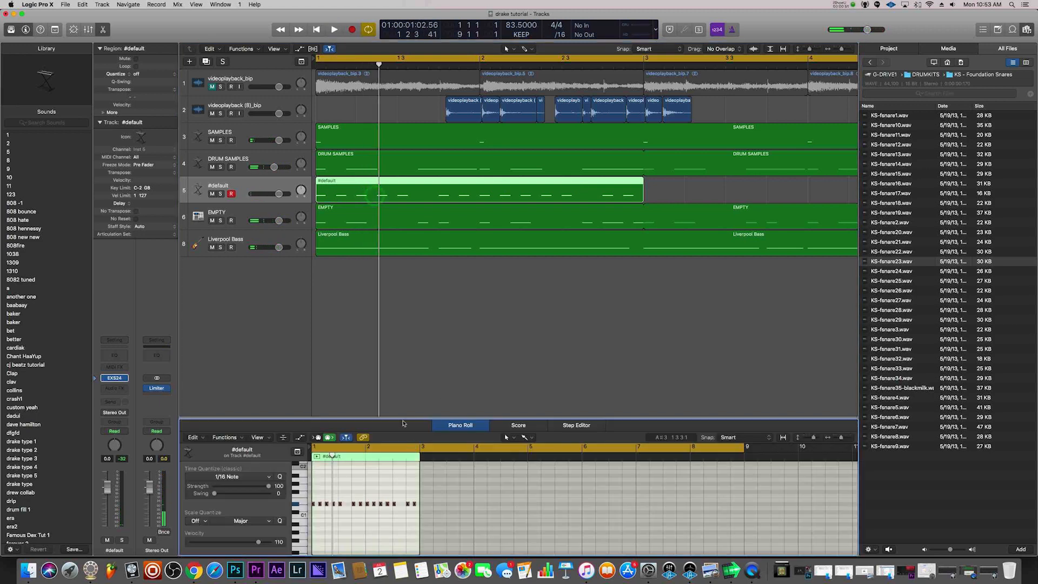
left_click(304, 529)
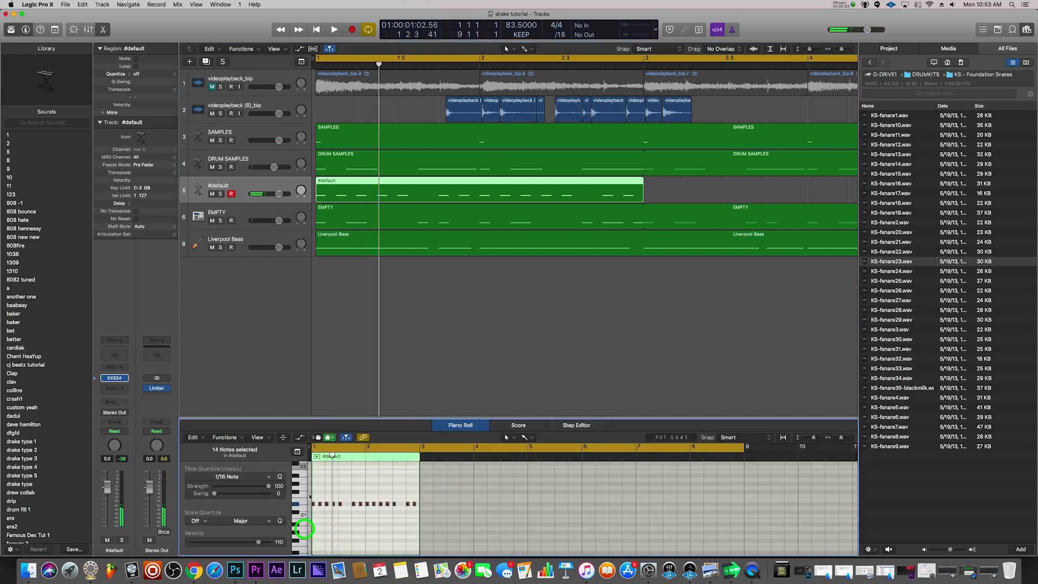
left_click_drag(315, 504, 317, 470)
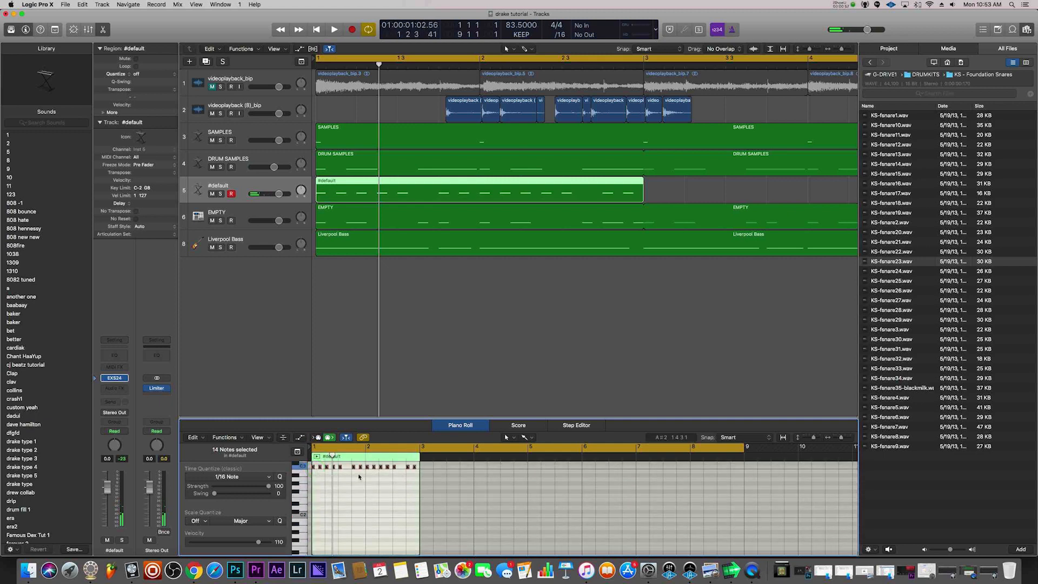
Mute the videoplayback (8)_bip track and set the #default track volume to 3.3 dB while checking the beat with playback
key("space")
left_click(212, 115)
key("space")
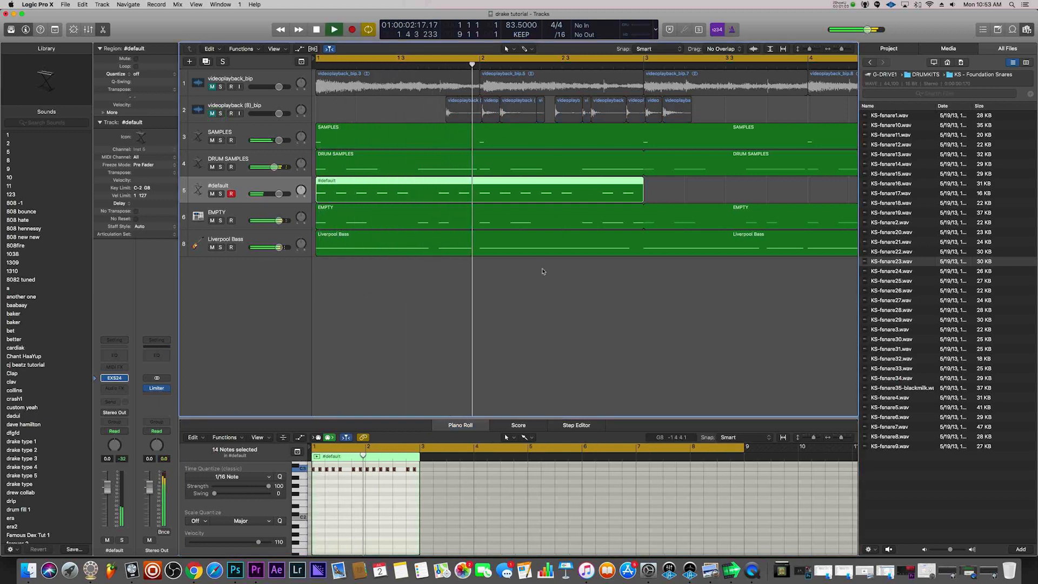
key("super+Left")
key("super+Left")
key("space")
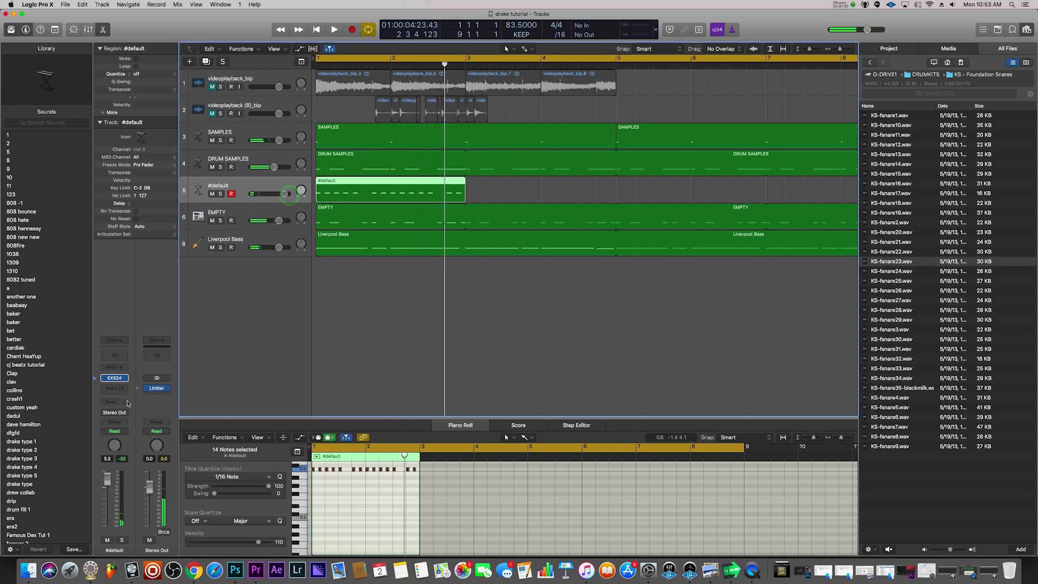
Insert a Compressor on the #default track, load its Rock Overheads drum preset and close the plug-in window
left_click(124, 388)
left_click(184, 411)
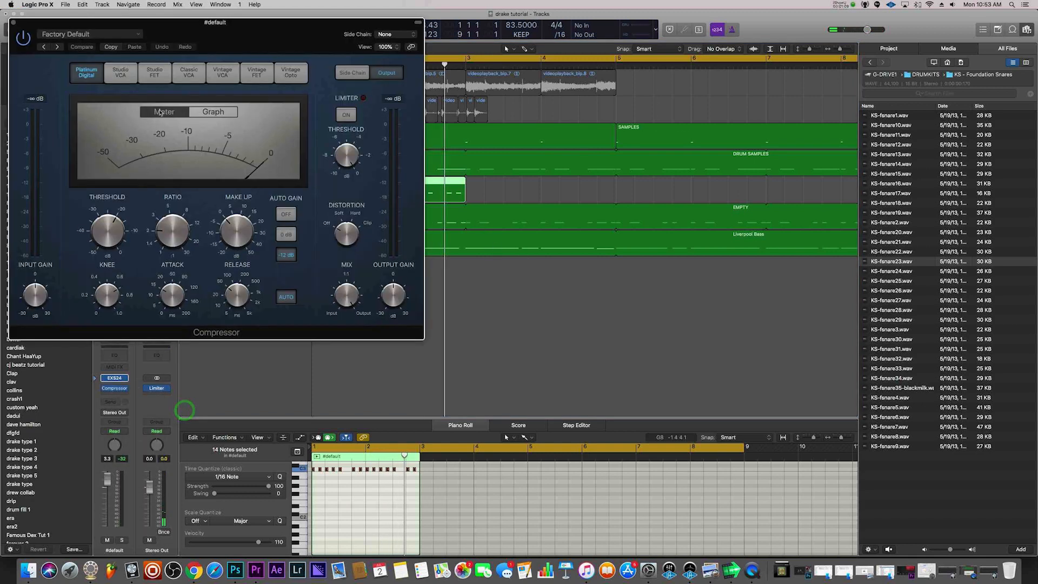
left_click(118, 33)
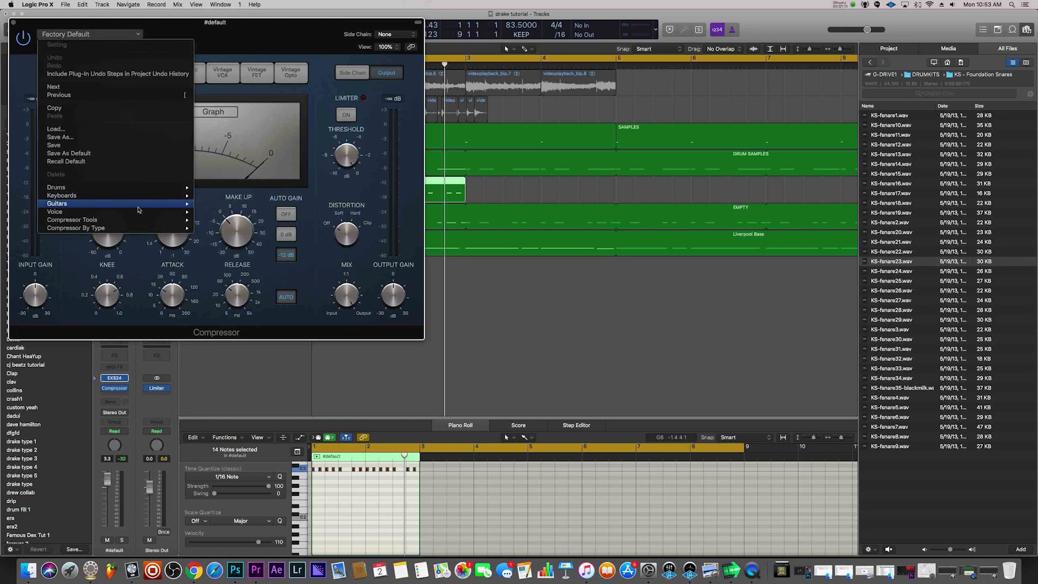
mouse_move(141, 187)
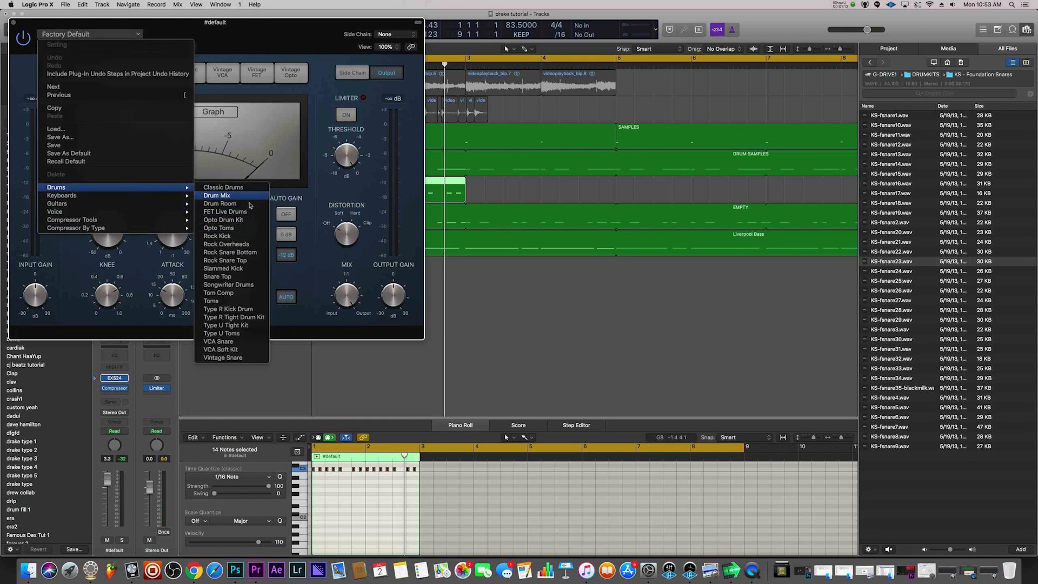
left_click(252, 247)
left_click(13, 22)
Loop the #default region out to bar 9, playing the beat from the start while extending it
left_click_drag(463, 184, 614, 189)
key("super+Left")
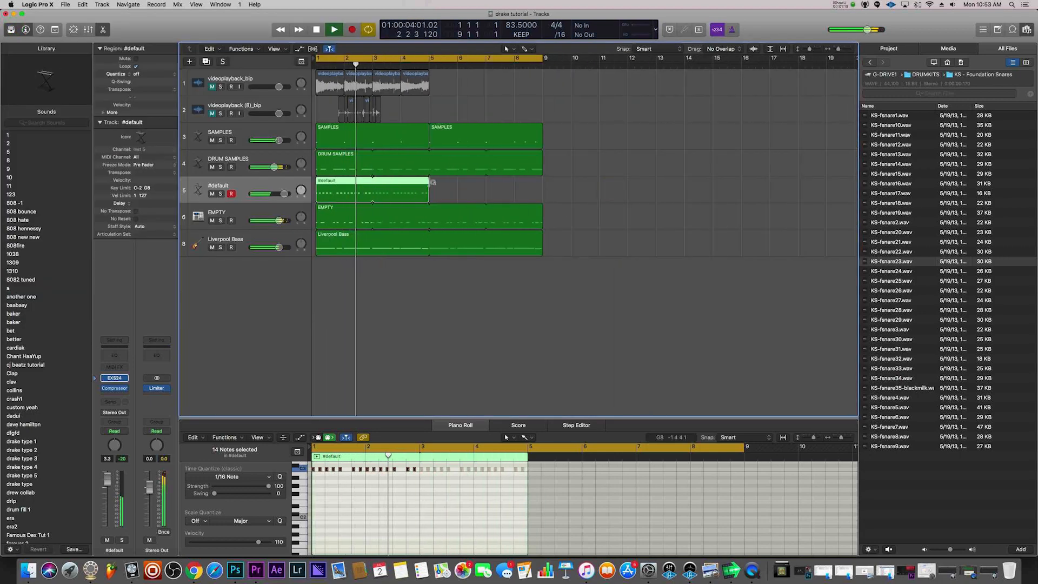
left_click_drag(431, 182, 542, 184)
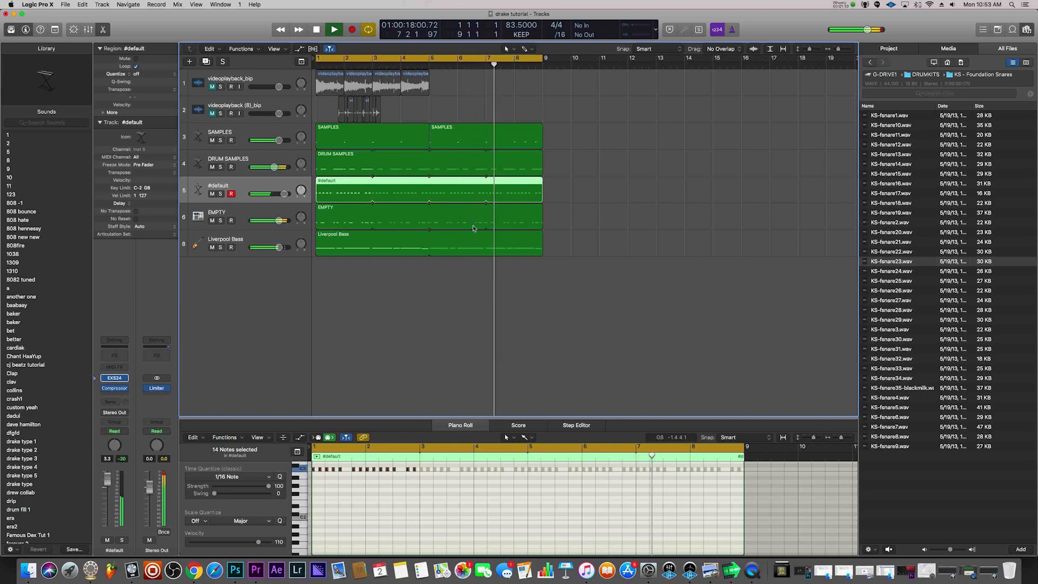
Load the Platinum Bass guitar preset in the Liverpool Bass track's Compressor, closing the plug-in window and the Library when done
left_click(332, 237)
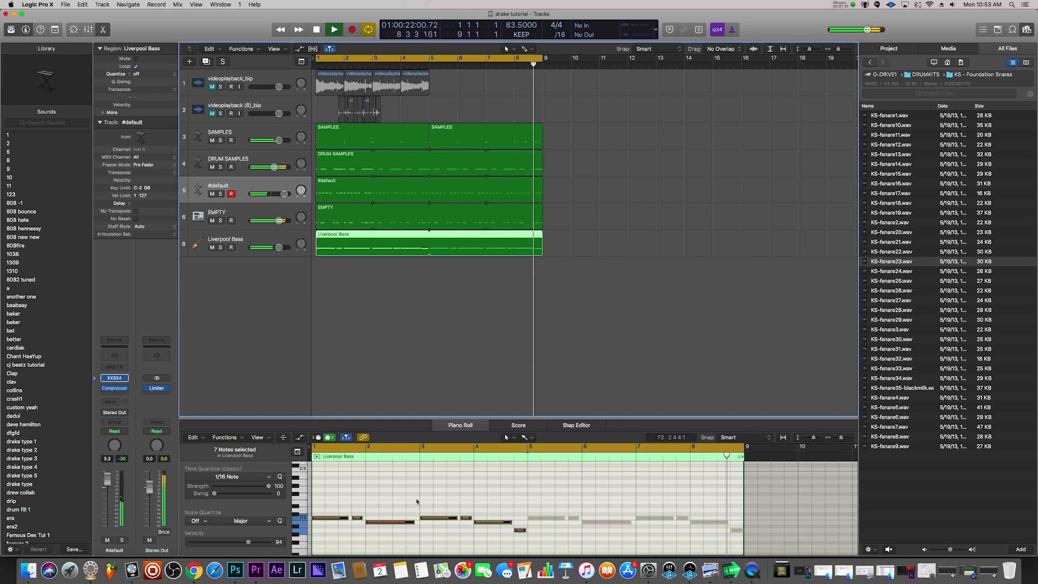
left_click(116, 370)
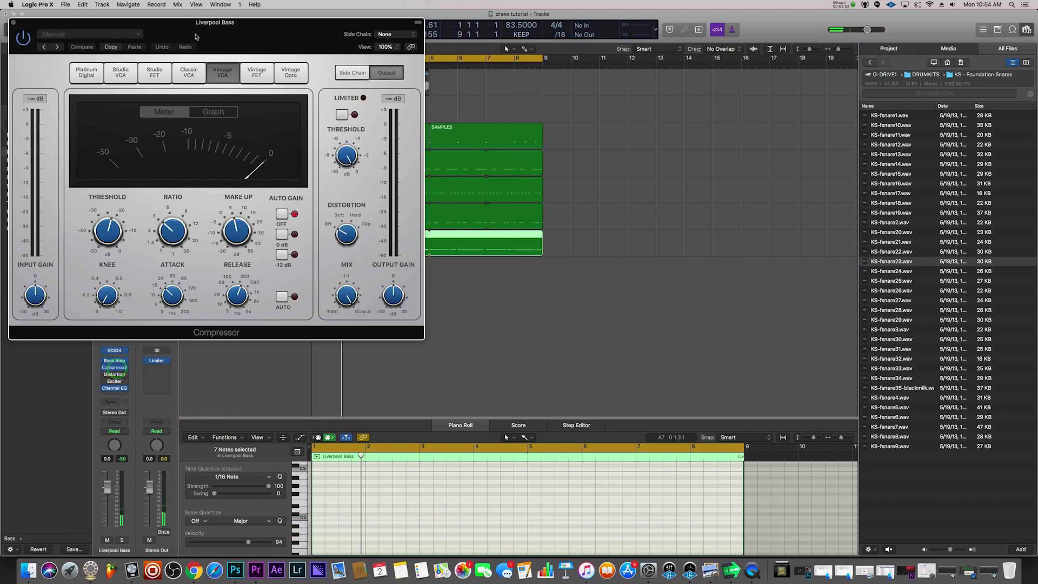
left_click(106, 36)
mouse_move(127, 189)
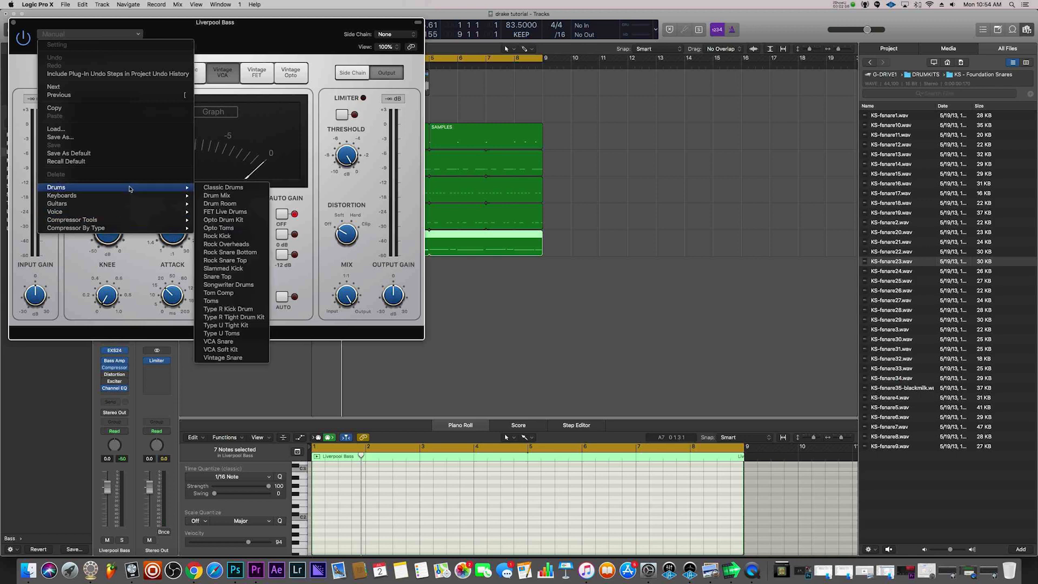
mouse_move(130, 208)
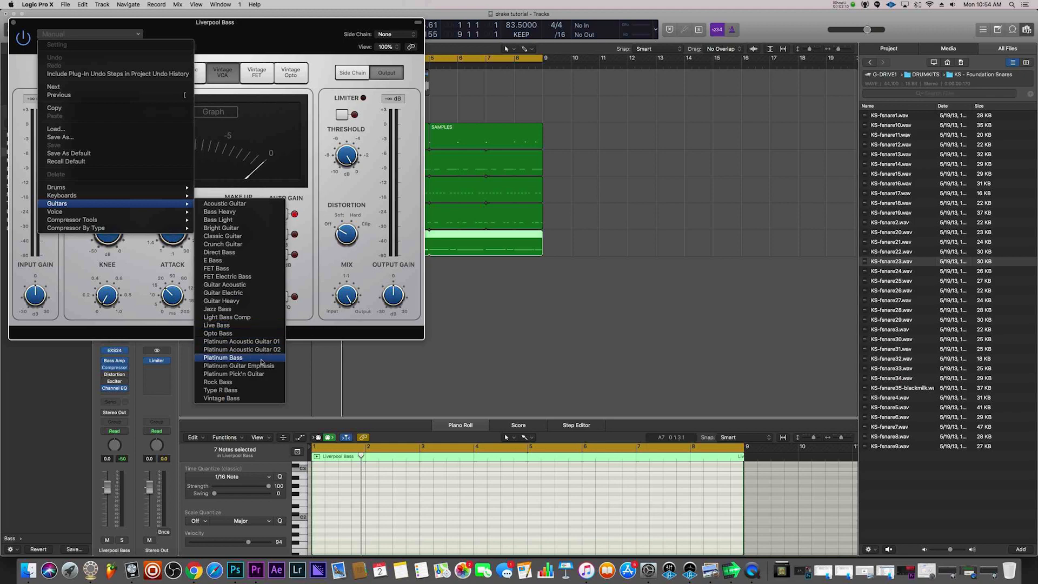
left_click(262, 362)
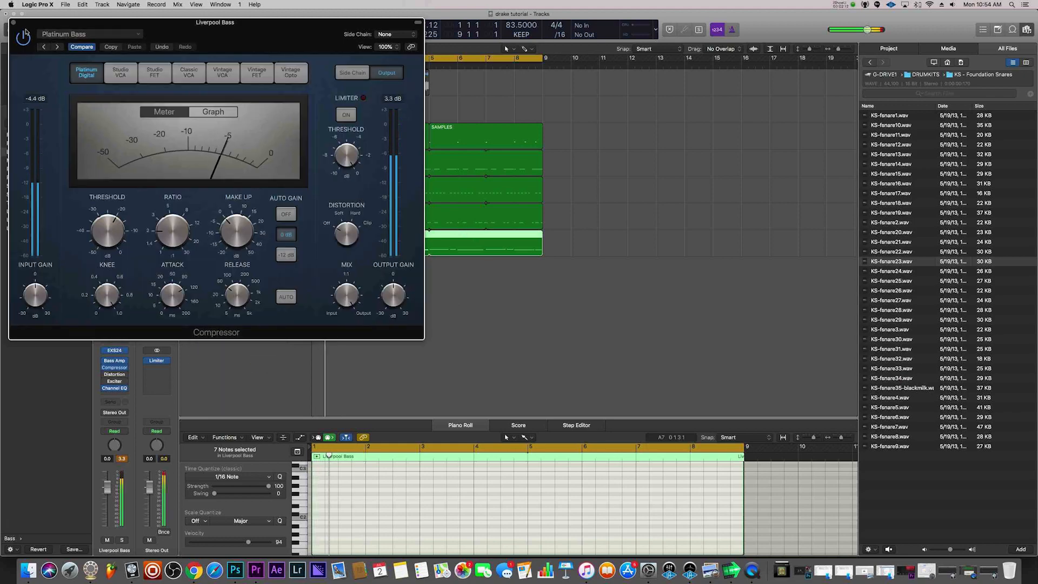
left_click(13, 22)
left_click(11, 29)
Lower the Liverpool Bass track volume to -8.4 dB during playback and reset its peak level display
left_click(168, 247)
left_click_drag(169, 248, 171, 248)
left_click(29, 459)
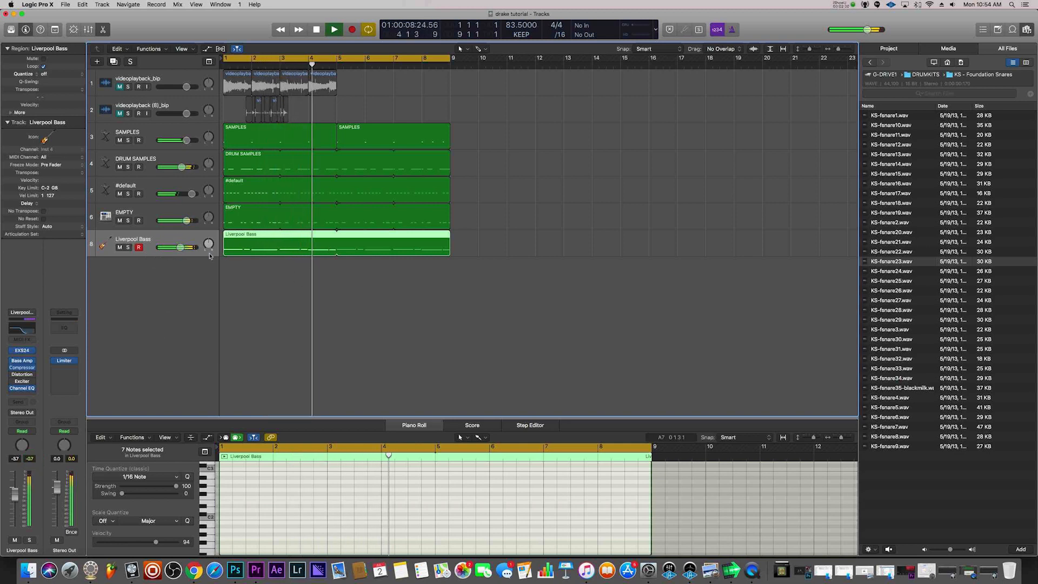
left_click_drag(178, 248, 176, 250)
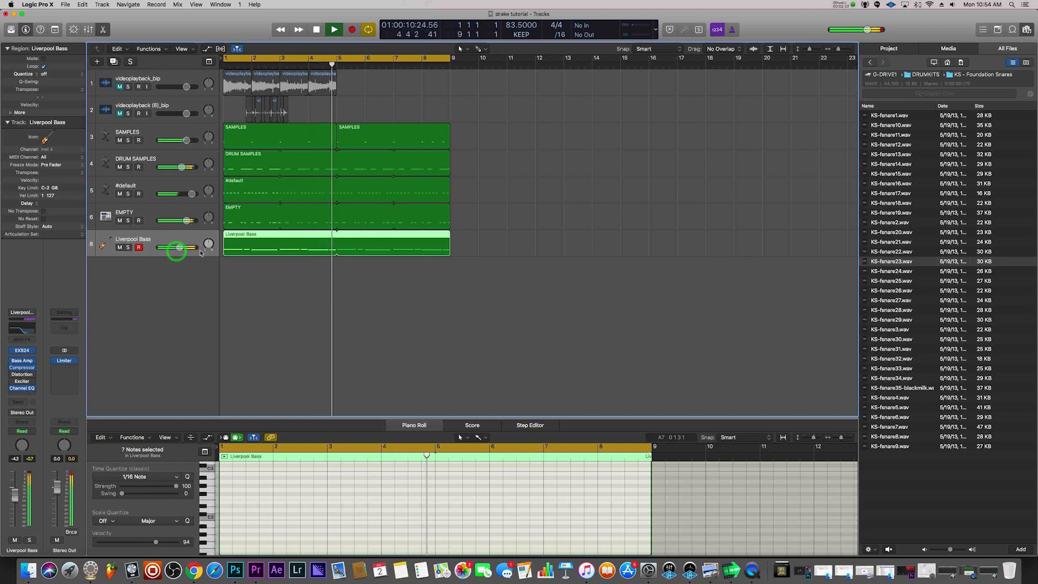
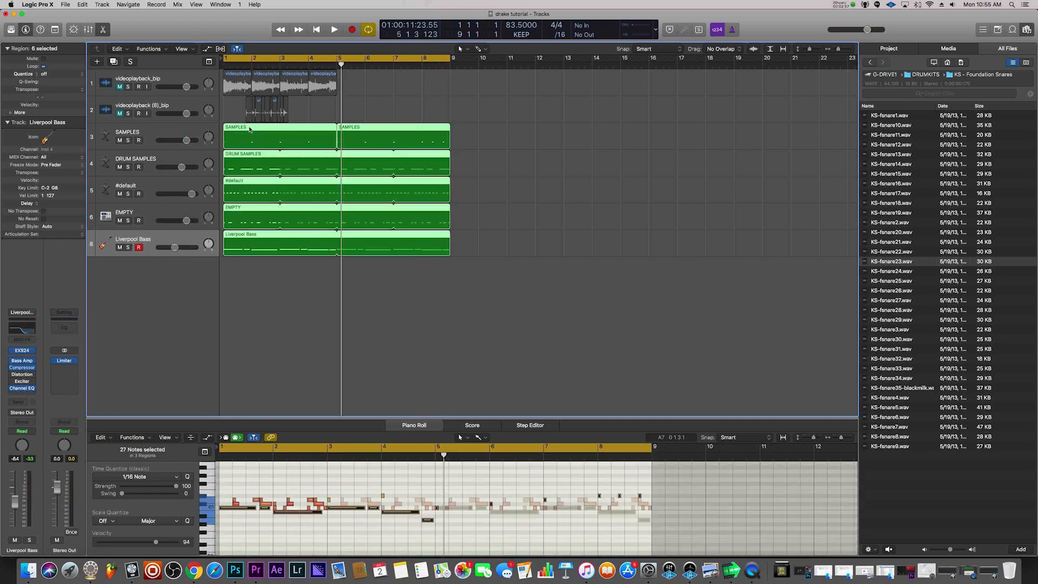
Copy the selected instrument regions from bar 1 to bar 9 and move the cycle range to bars 9–17
left_click_drag(249, 129, 474, 145)
scroll(434, 178, "down", 4)
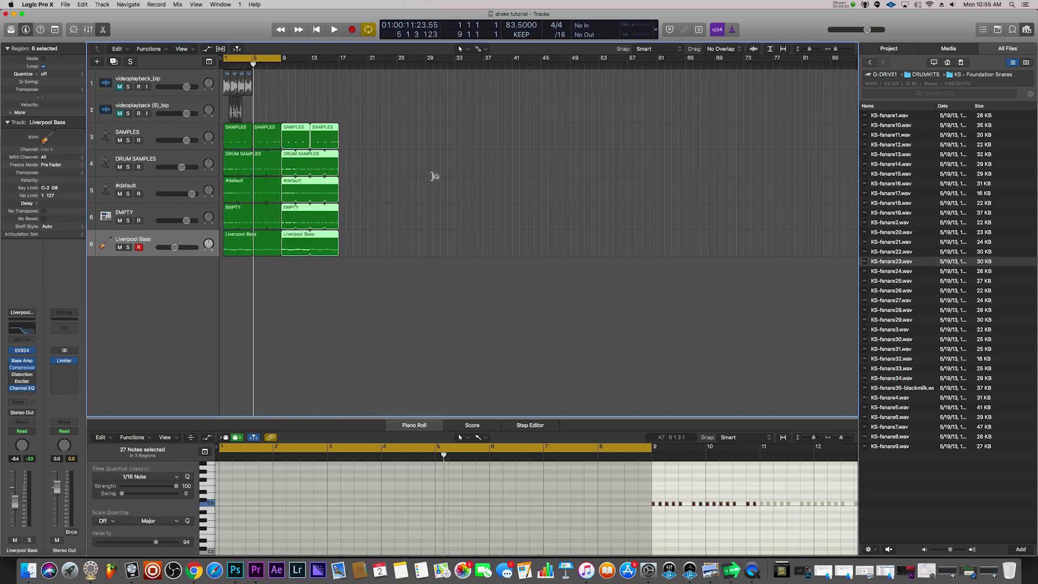
left_click_drag(243, 61, 303, 61)
left_click(488, 216)
Add a new software instrument track below the EMPTY track and load Alchemy as its instrument
left_click(168, 215)
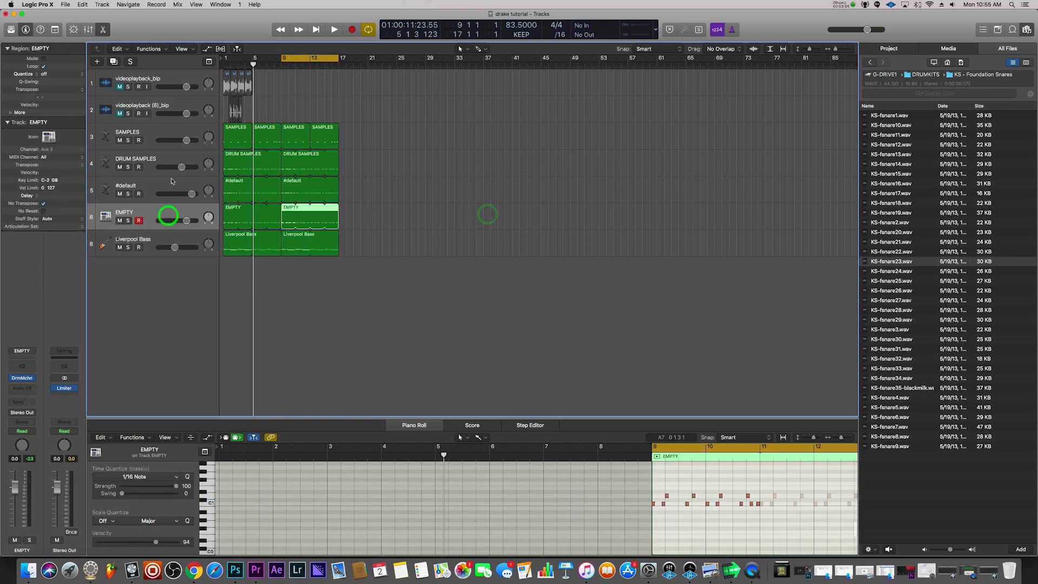
left_click(97, 61)
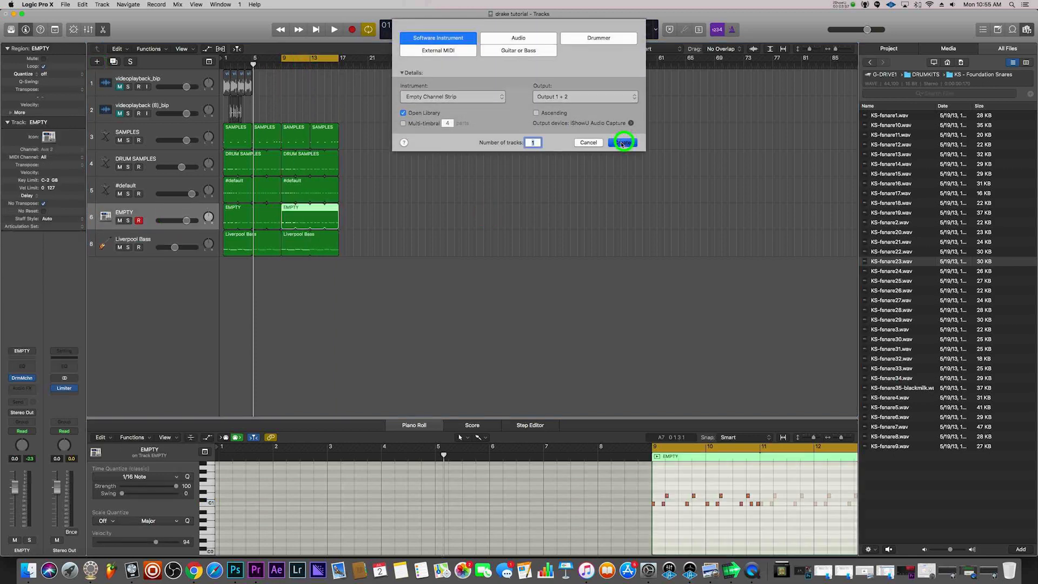
left_click(623, 143)
left_click(122, 378)
mouse_move(165, 403)
left_click(211, 400)
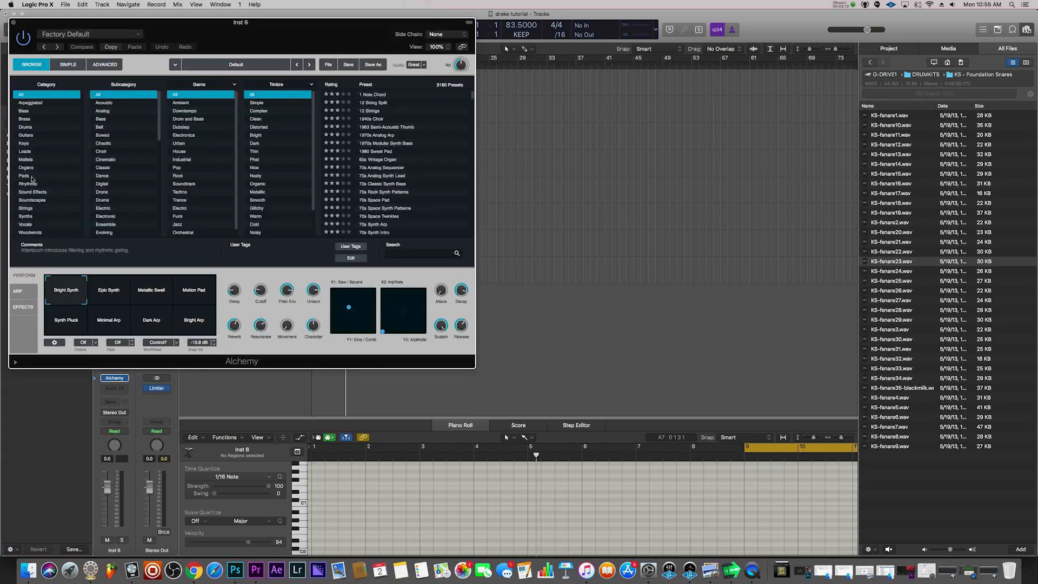
Filter Alchemy's presets to layered pads, search for "analog" and load Analog Silk, moving the plug-in window clear of the tracks
left_click(29, 175)
left_click(104, 135)
left_click(416, 254)
type("analog")
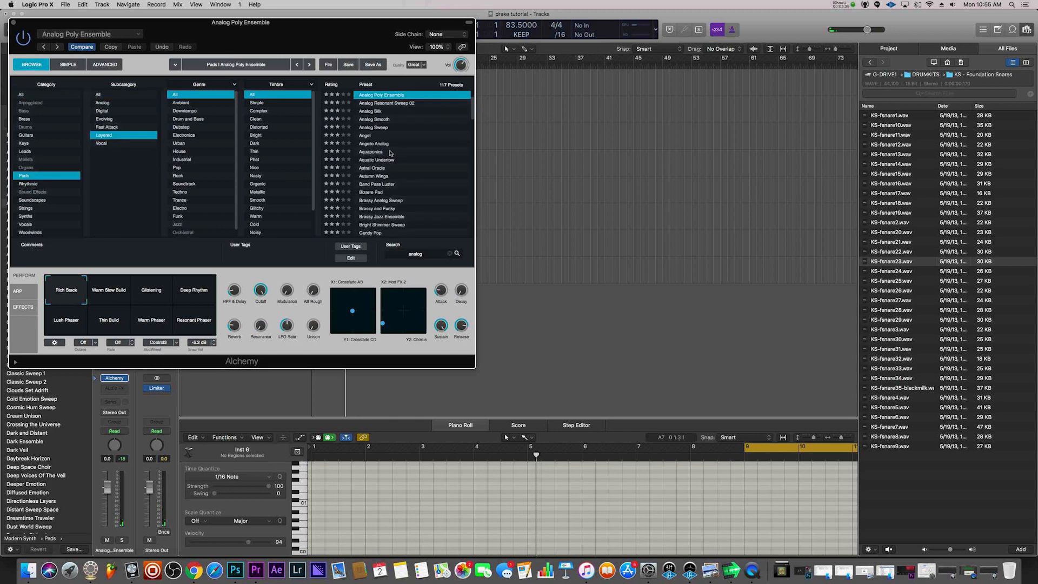
left_click(377, 111)
left_click_drag(352, 37, 485, 338)
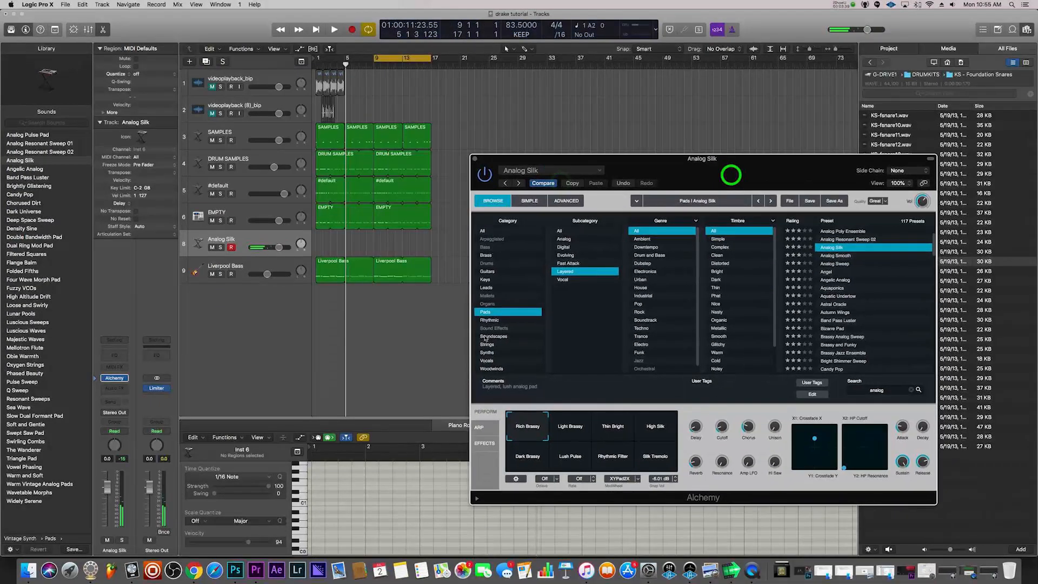
Add a Channel EQ to the Analog Silk track with a low cut at 420 Hz and a high cut at 2050 Hz
left_click(108, 358)
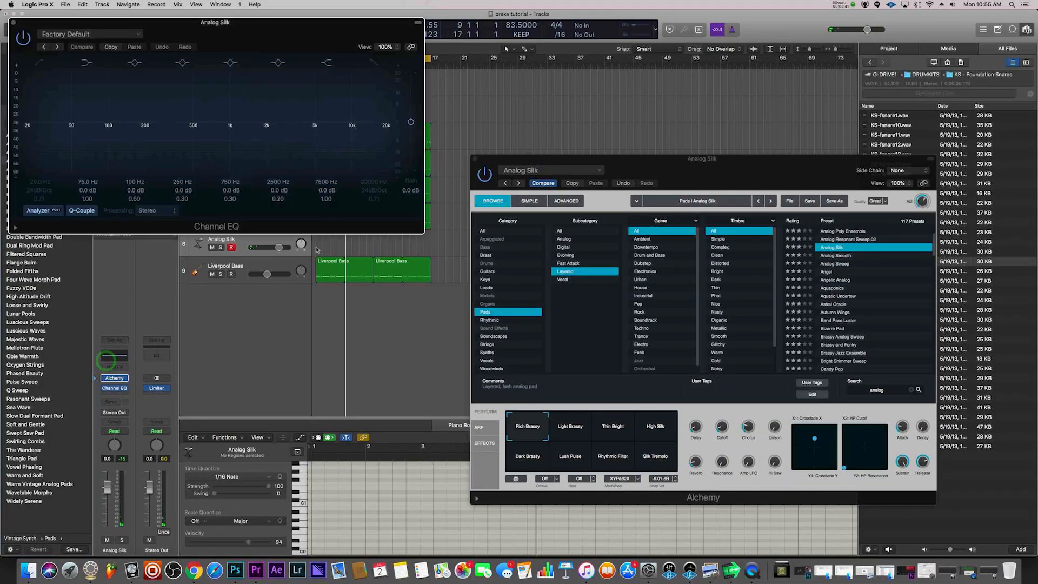
left_click(39, 64)
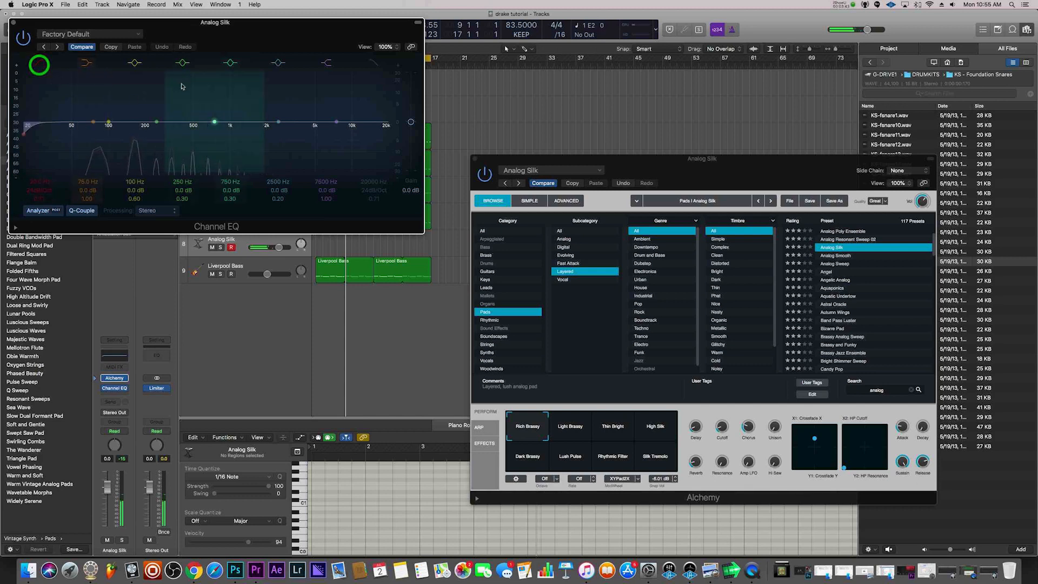
left_click_drag(41, 133, 181, 139)
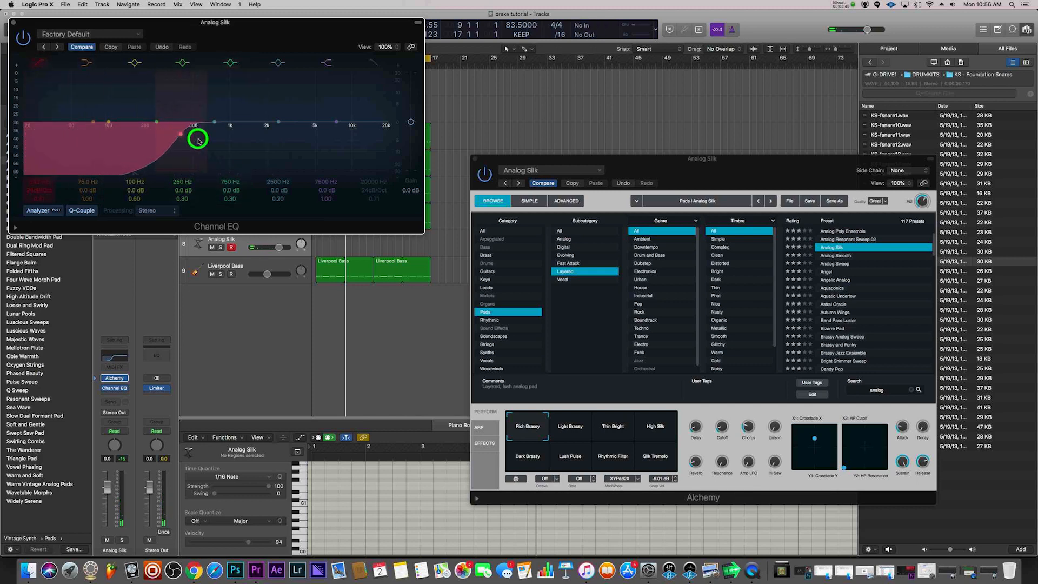
left_click(379, 63)
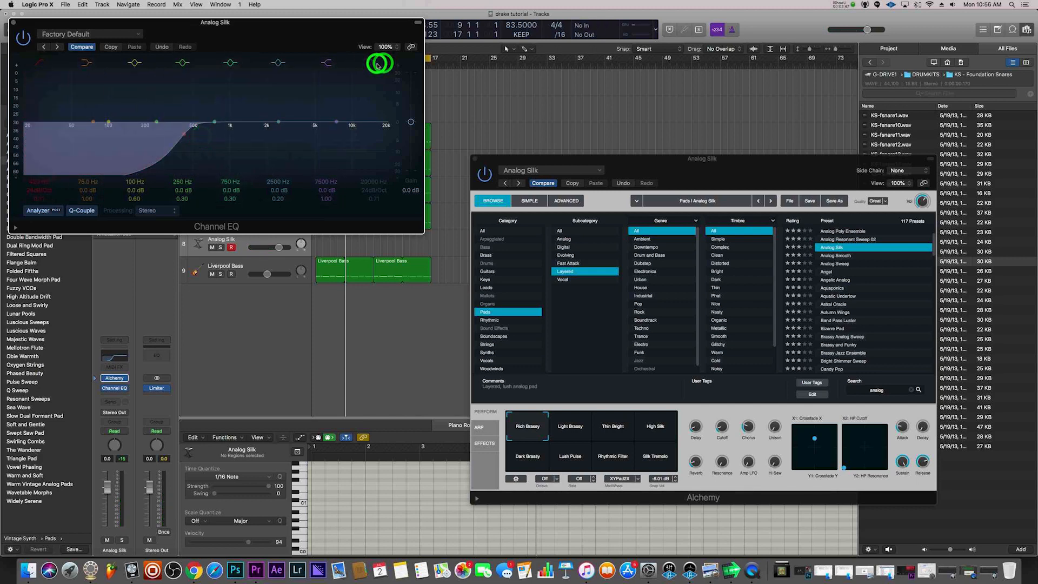
left_click_drag(388, 134, 265, 139)
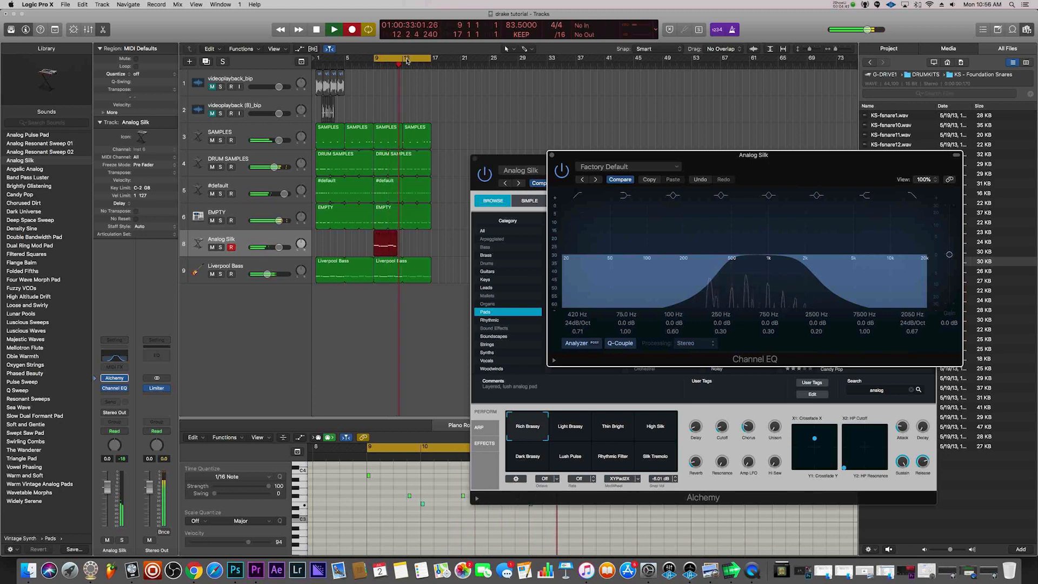
Shift all instrument regions four bars later, copy the first SAMPLES region to bar 1 as an intro and turn the cycle off
left_click_drag(375, 58, 229, 63)
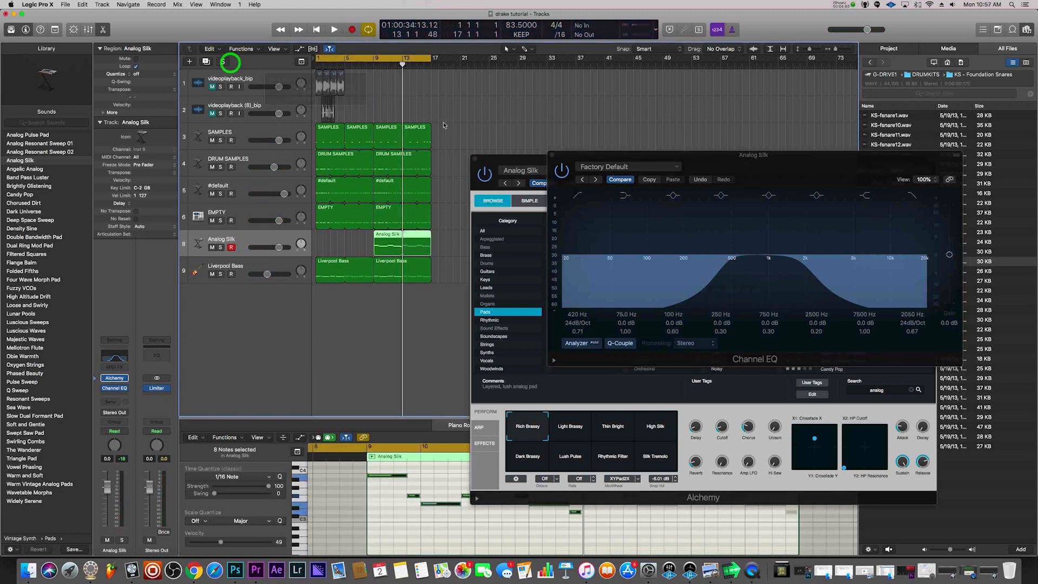
left_click_drag(457, 126, 301, 299)
mouse_move(322, 127)
left_mouse_down()
mouse_move(359, 132)
mouse_move(324, 140)
left_mouse_up()
left_click(373, 111)
left_click(317, 57)
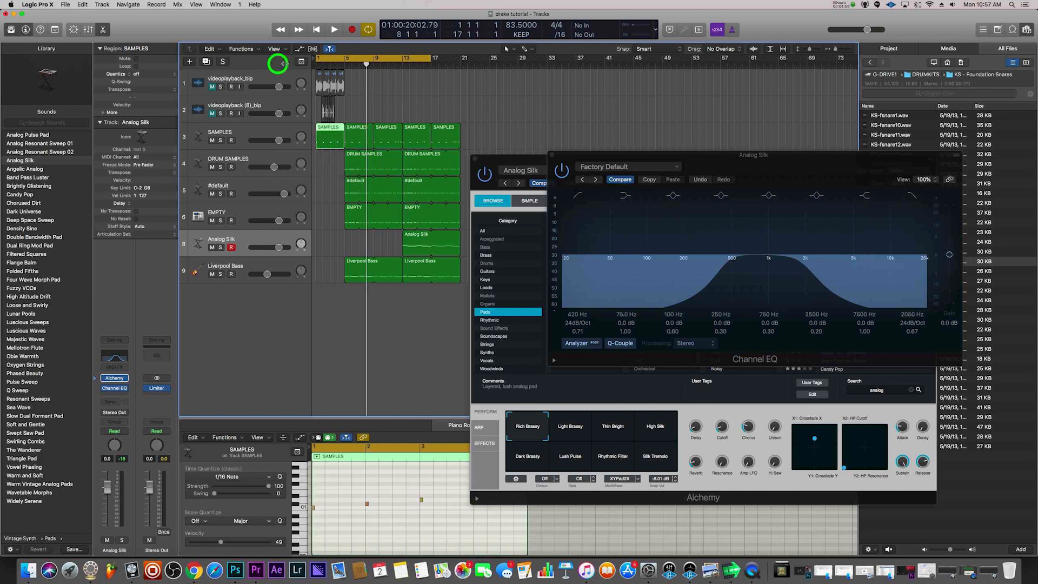
left_click(350, 57)
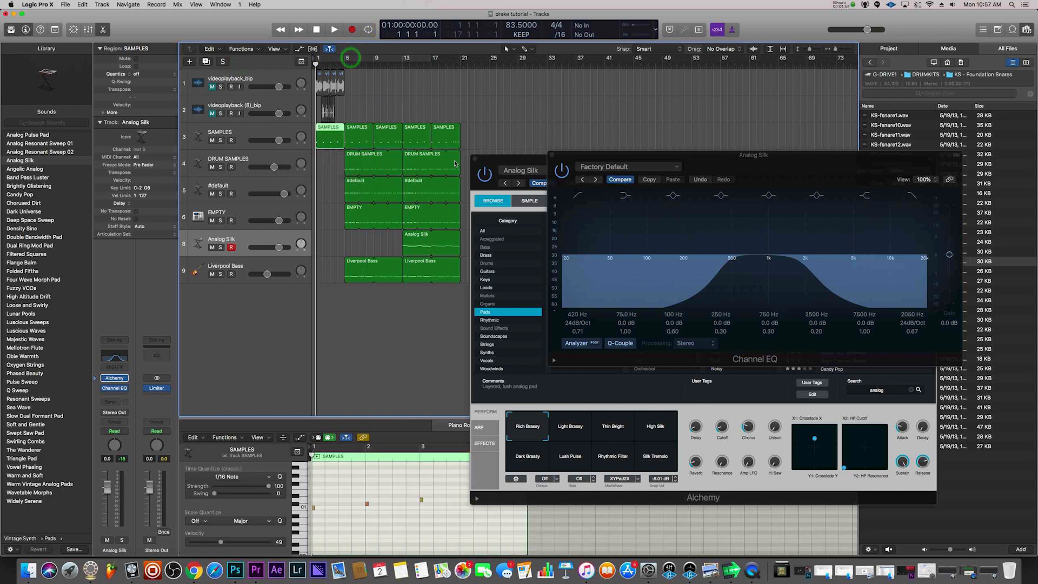
Close the Channel EQ and Alchemy windows and insert the Cableguys HalfTime effect on the SAMPLES track
left_click(552, 156)
left_click(477, 161)
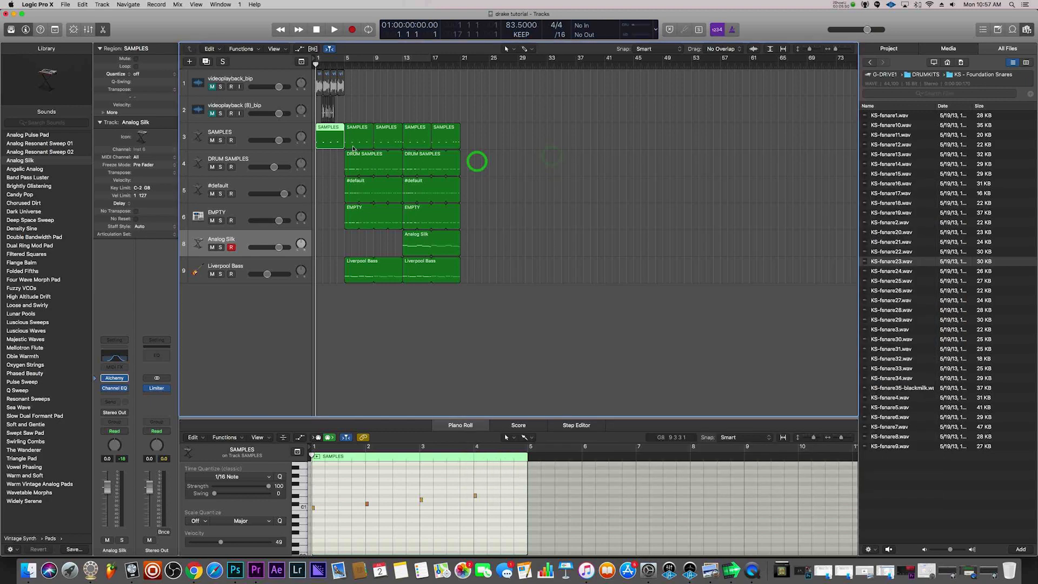
left_click(251, 134)
left_click(120, 392)
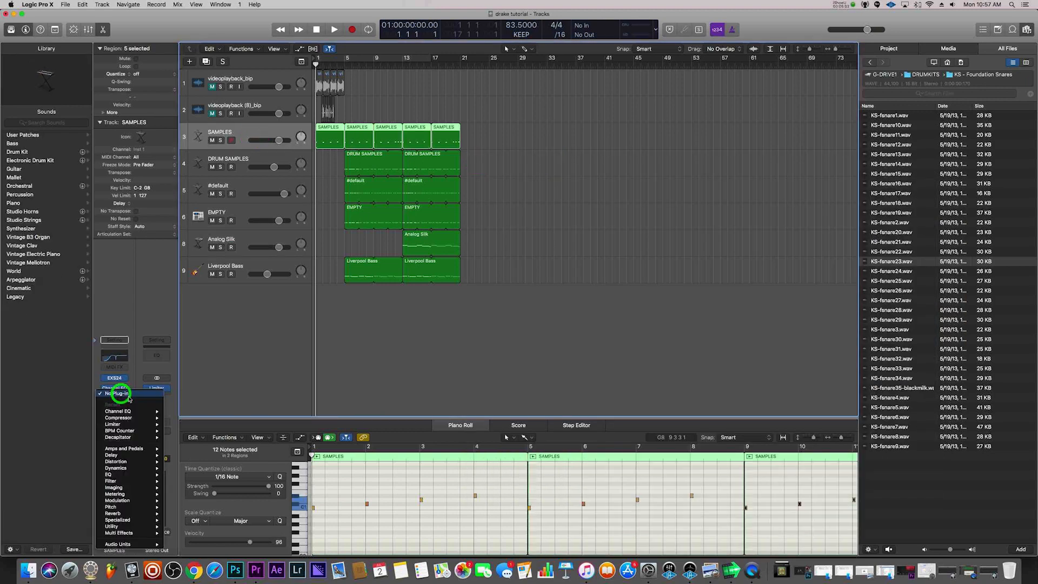
mouse_move(146, 543)
mouse_move(218, 507)
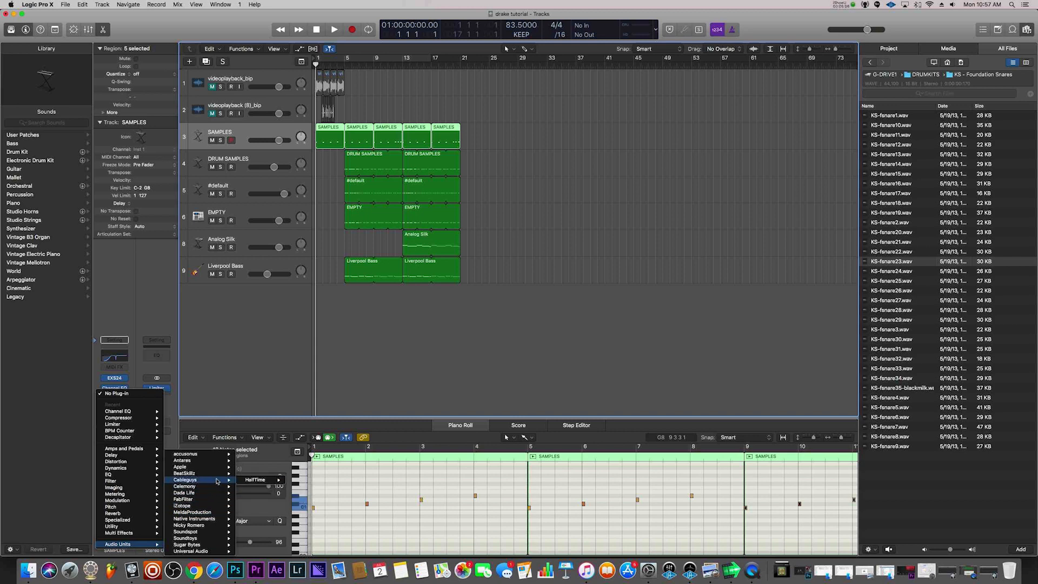
left_click(298, 481)
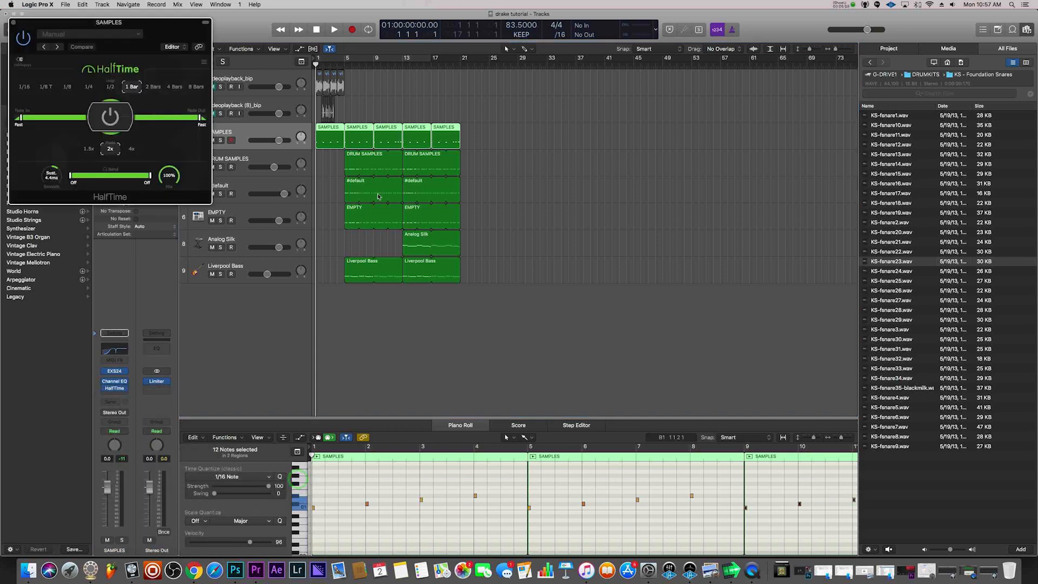
Play the SAMPLES intro to hear the HalfTime effect, moving its window aside and deselecting the regions when done
key("space")
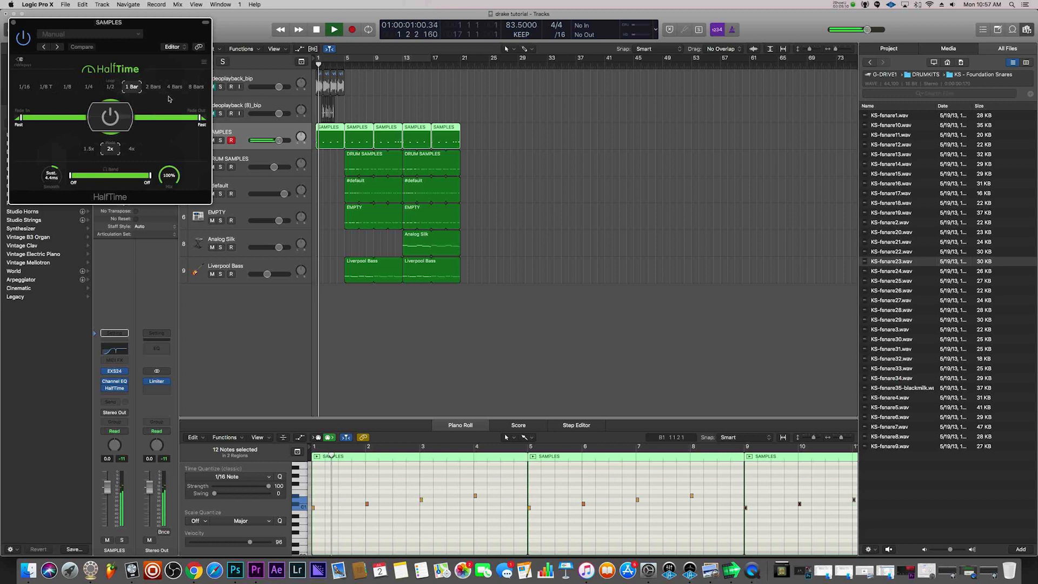
left_click_drag(173, 30, 777, 141)
key("space")
left_click(482, 127)
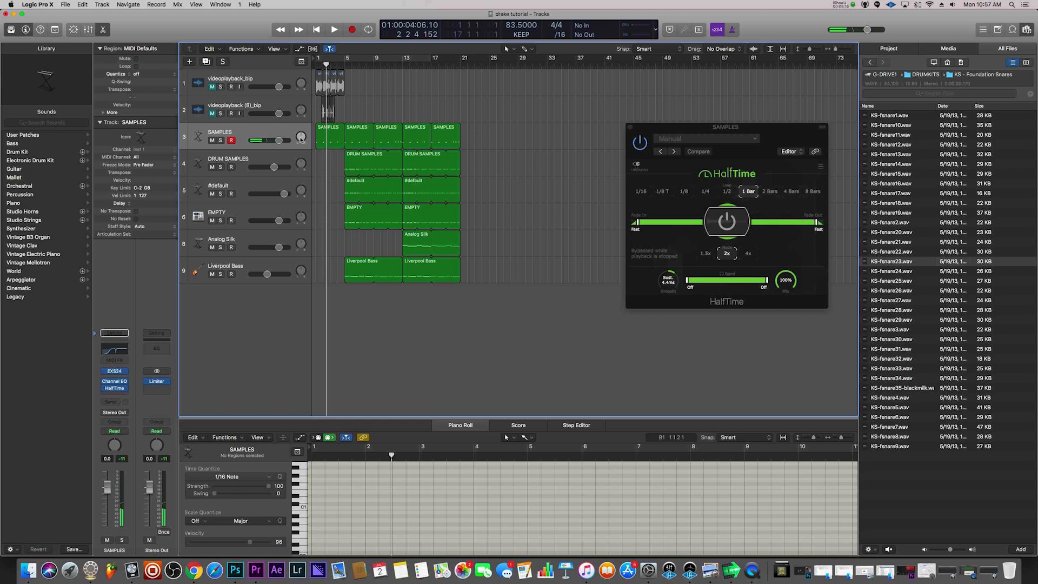
Automate the HalfTime Mix on the SAMPLES track to drop from 1 to 0 at bar 5, then close the HalfTime window
key("a")
left_click(268, 172)
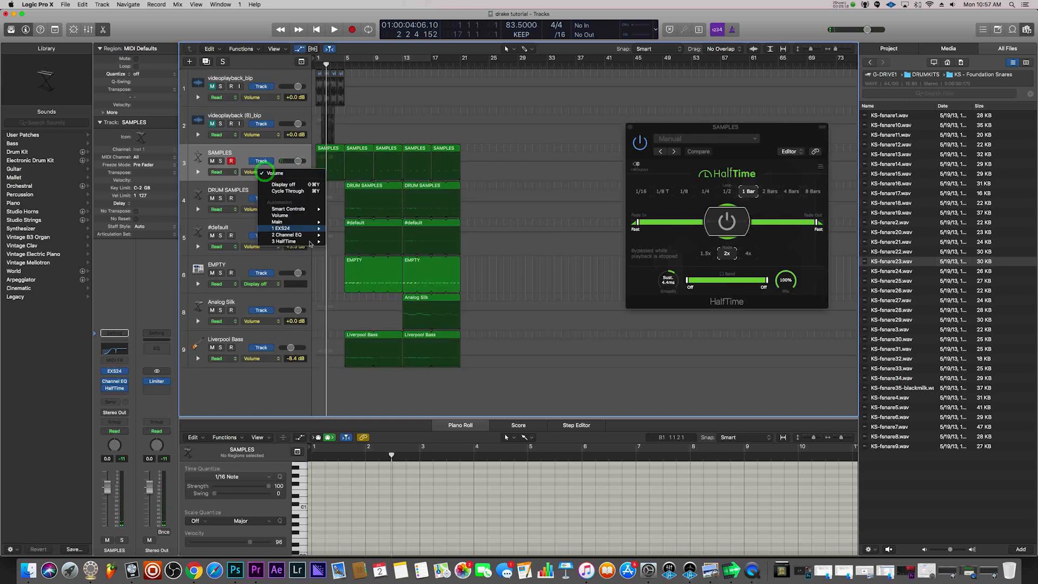
mouse_move(307, 242)
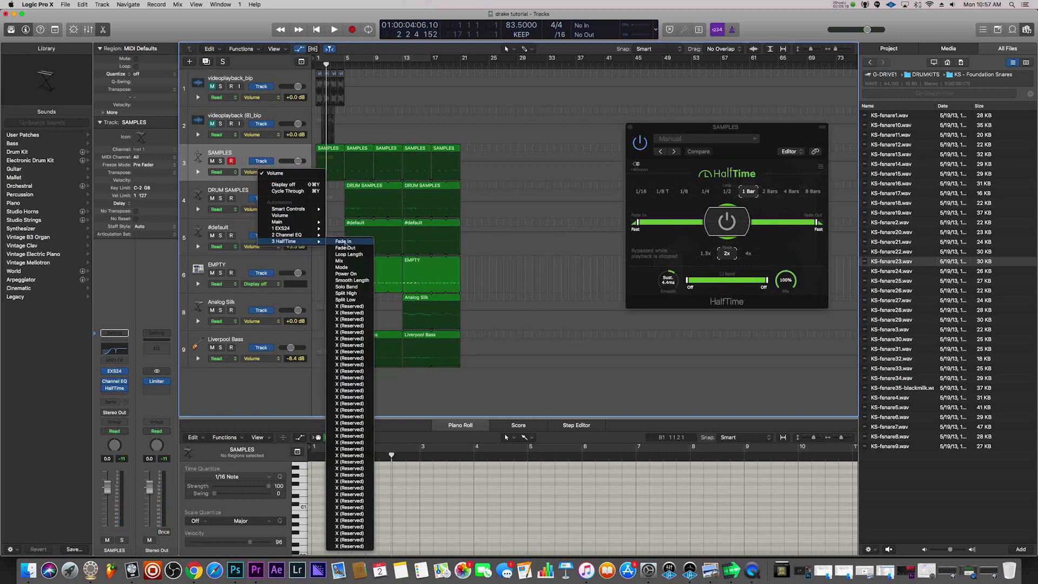
left_click(364, 261)
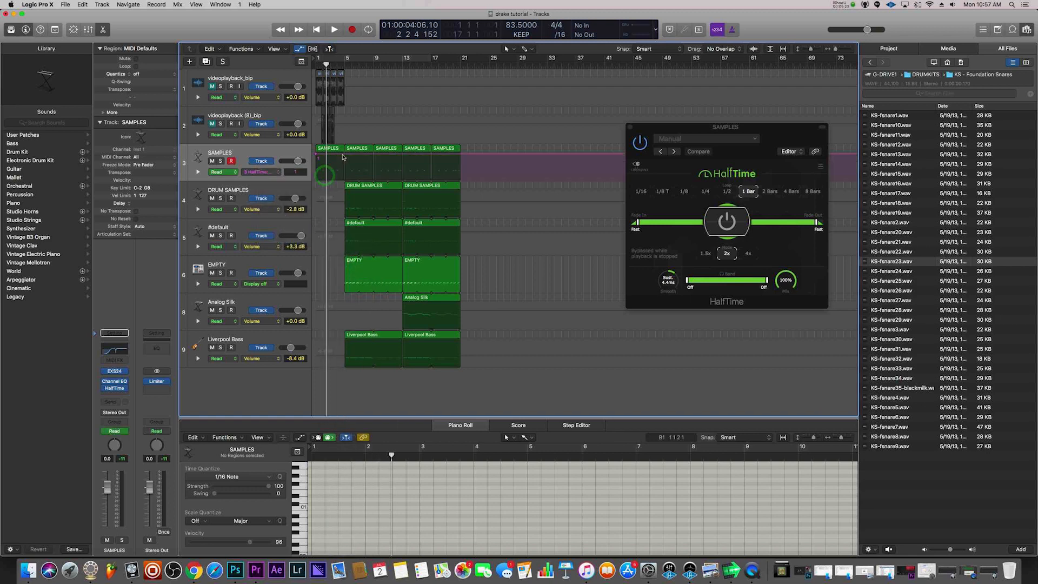
left_click_drag(345, 155, 346, 189)
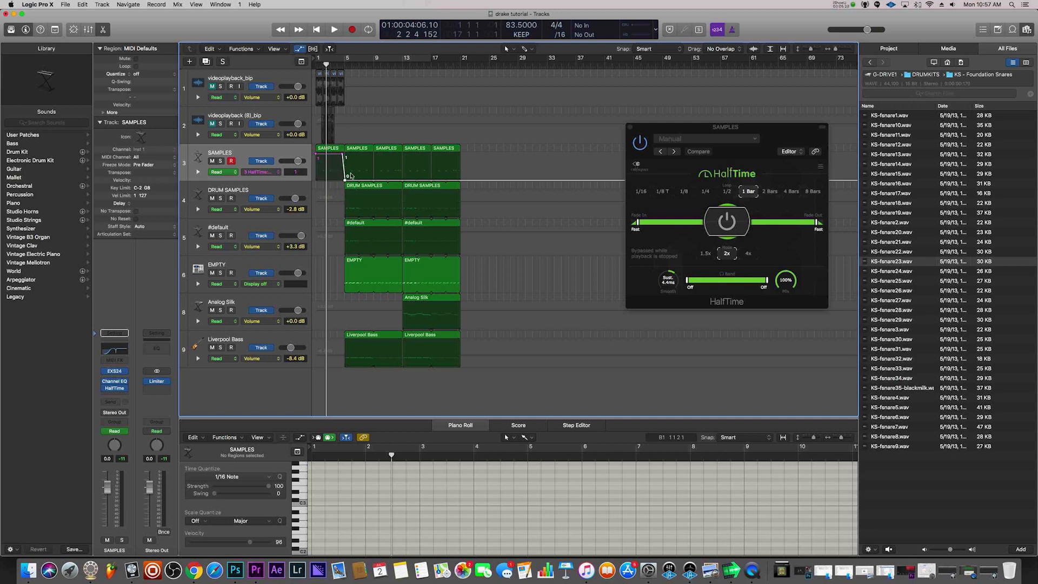
left_click(630, 127)
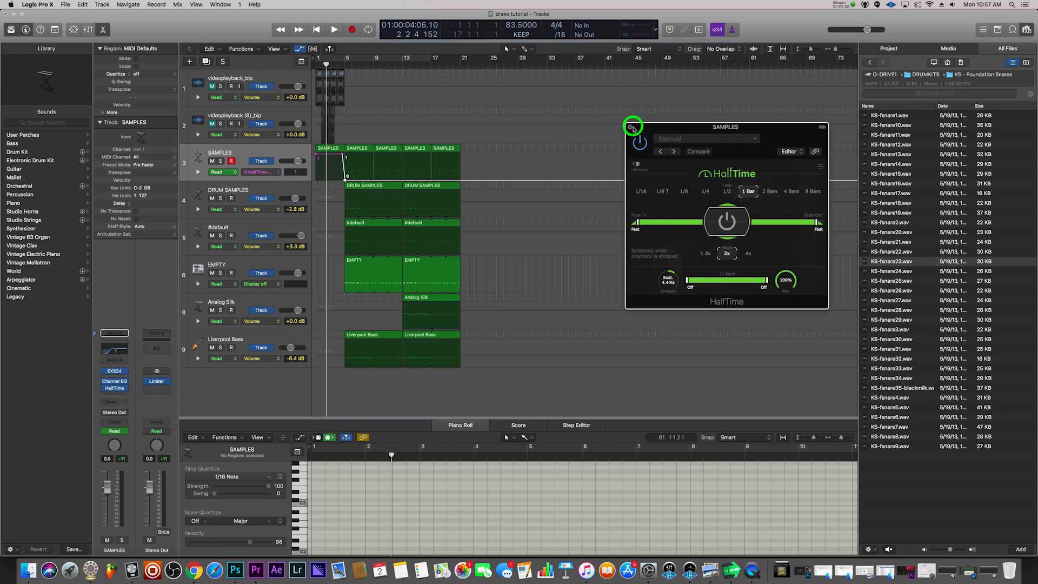
Hide the automation lanes and play the arrangement from bar 1 to check the intro's transition into the drums
key("a")
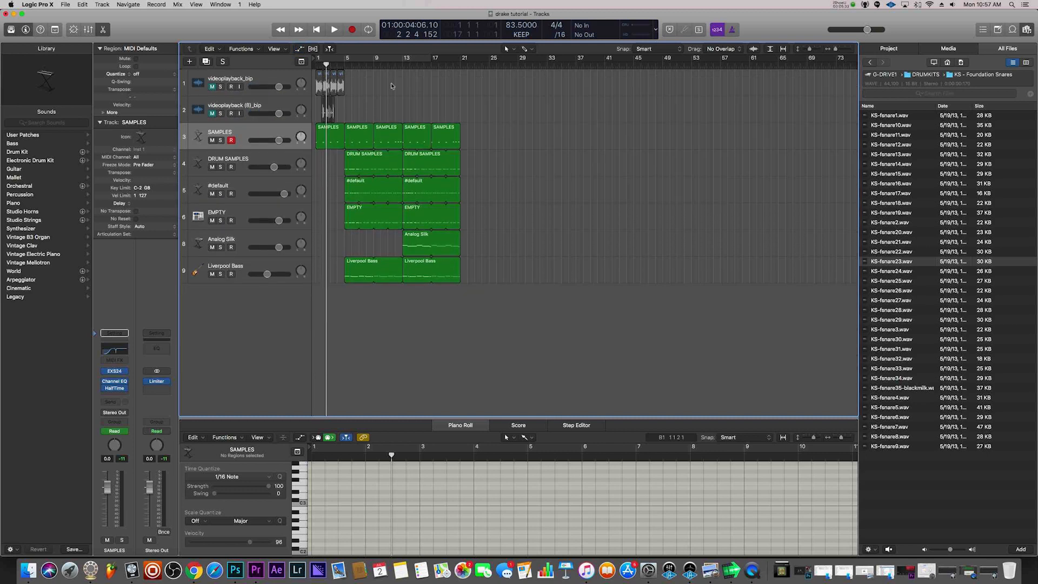
left_click_drag(330, 65, 160, 70)
key("space")
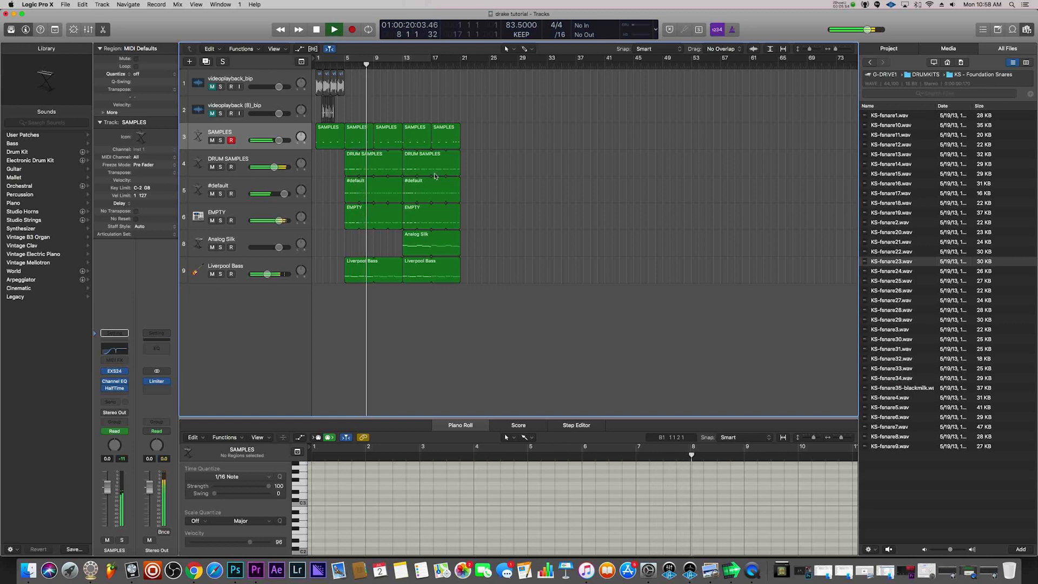
Replace the Limiter on the Stereo Out with iZotope Ozone 7 Elements and set its Maximizer threshold to -6.0 dB, closing the plug-in when done
left_click(157, 390)
mouse_move(173, 543)
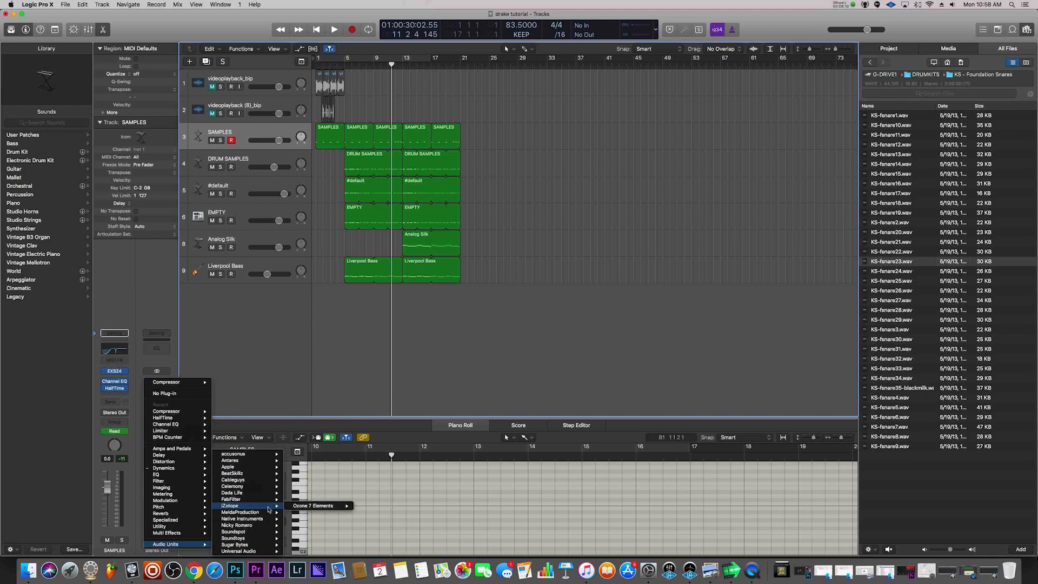
left_click(385, 507)
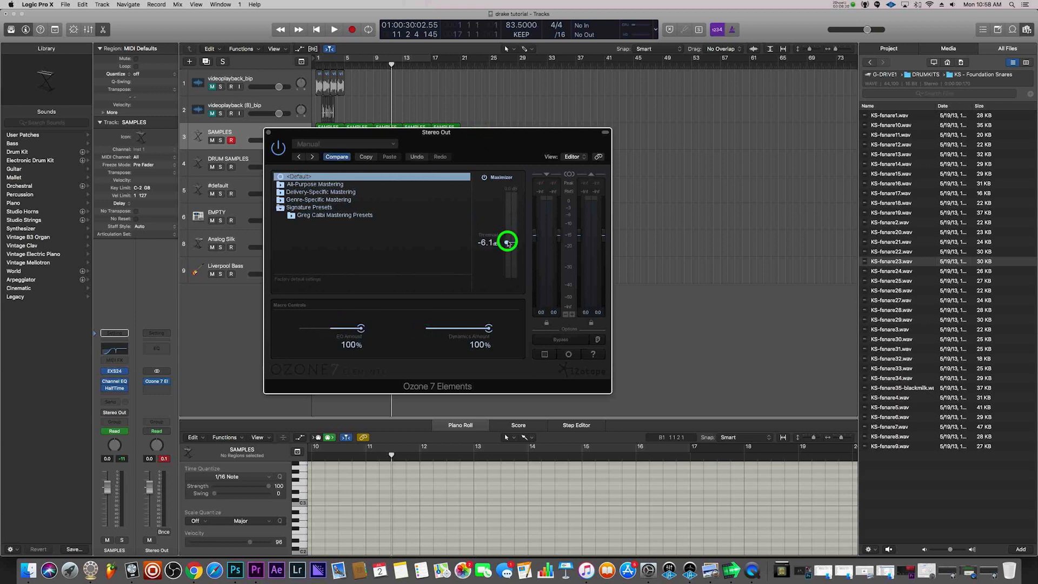
left_click_drag(507, 242, 507, 243)
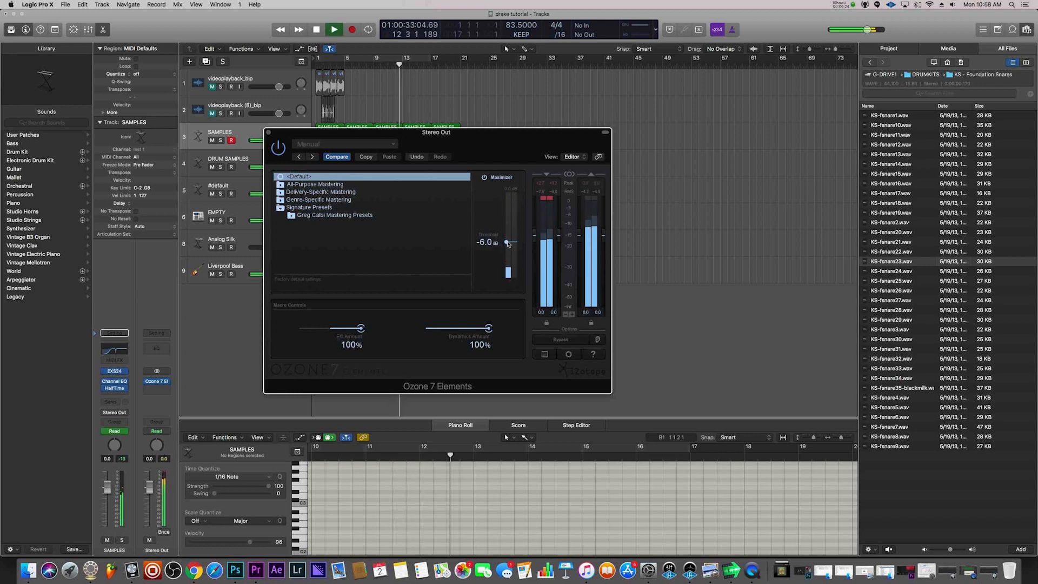
left_click(605, 240)
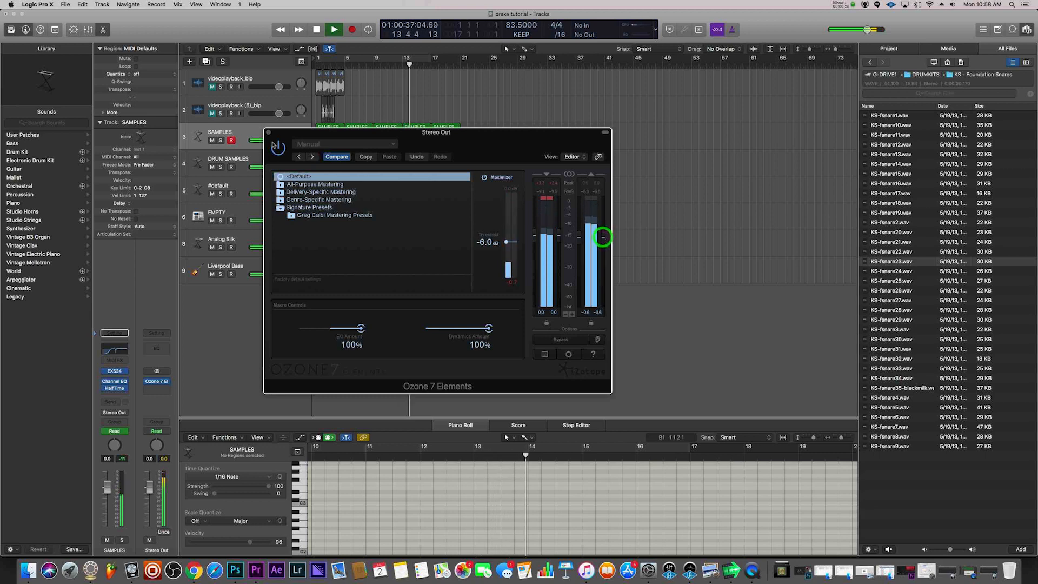
left_click(268, 131)
left_click(317, 206)
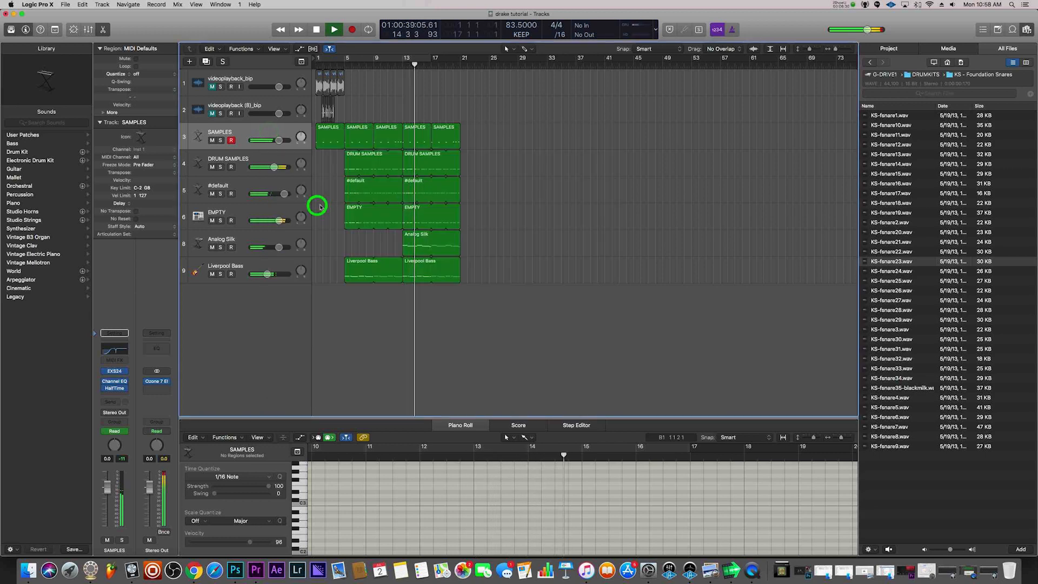
Lower the high cut in the Analog Silk track's Channel EQ to 1040 Hz
left_click(281, 238)
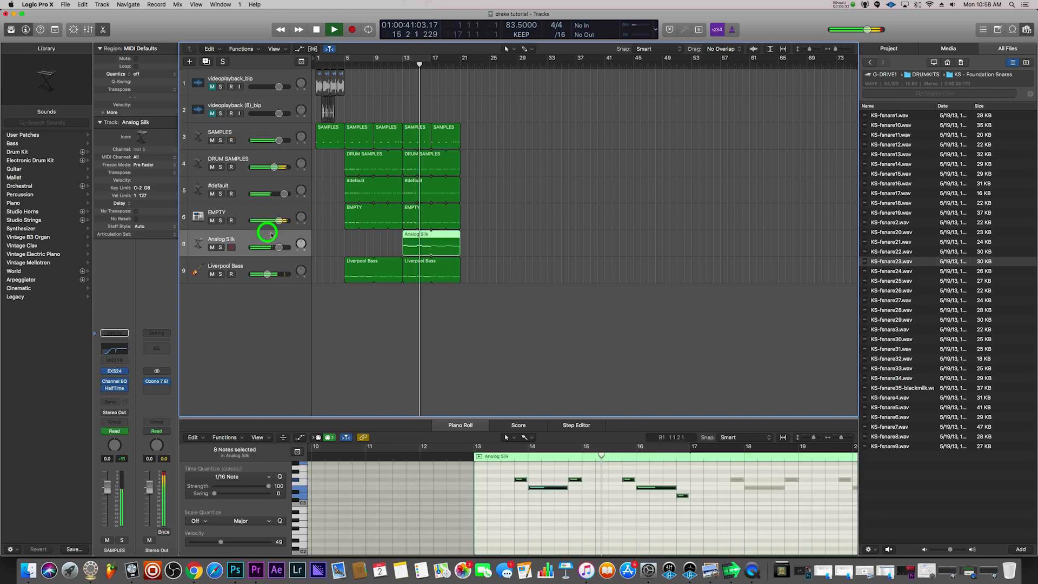
left_click(116, 356)
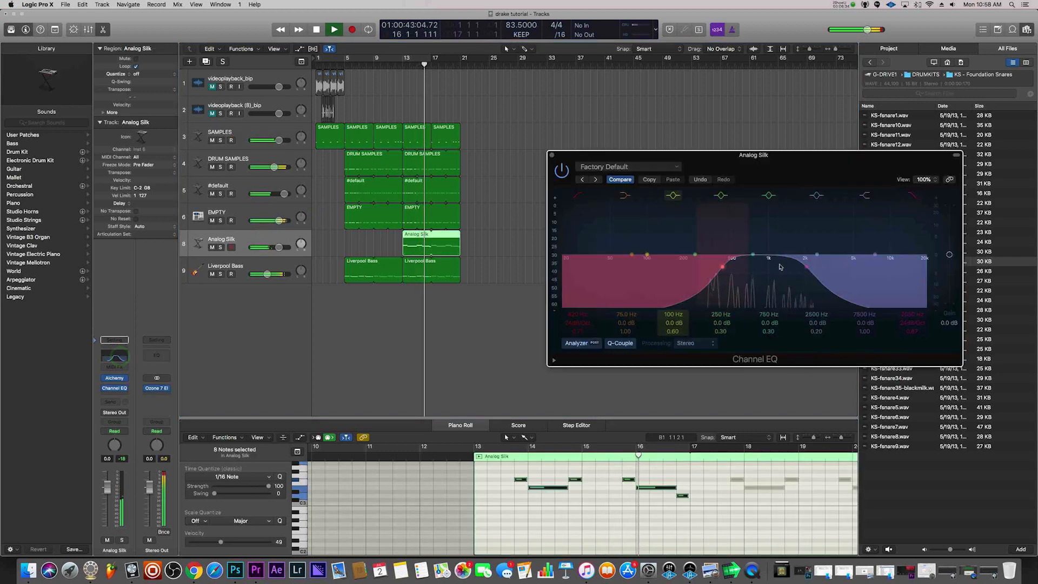
left_click_drag(804, 271, 772, 267)
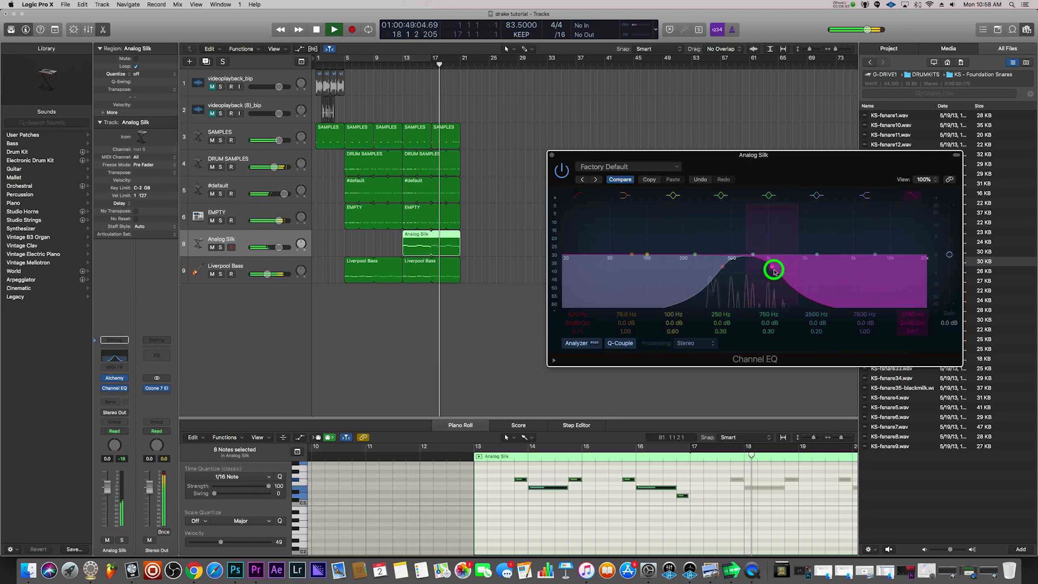
Close the Channel EQ window and set the cycle range to bars 1 to 21
left_click(383, 61)
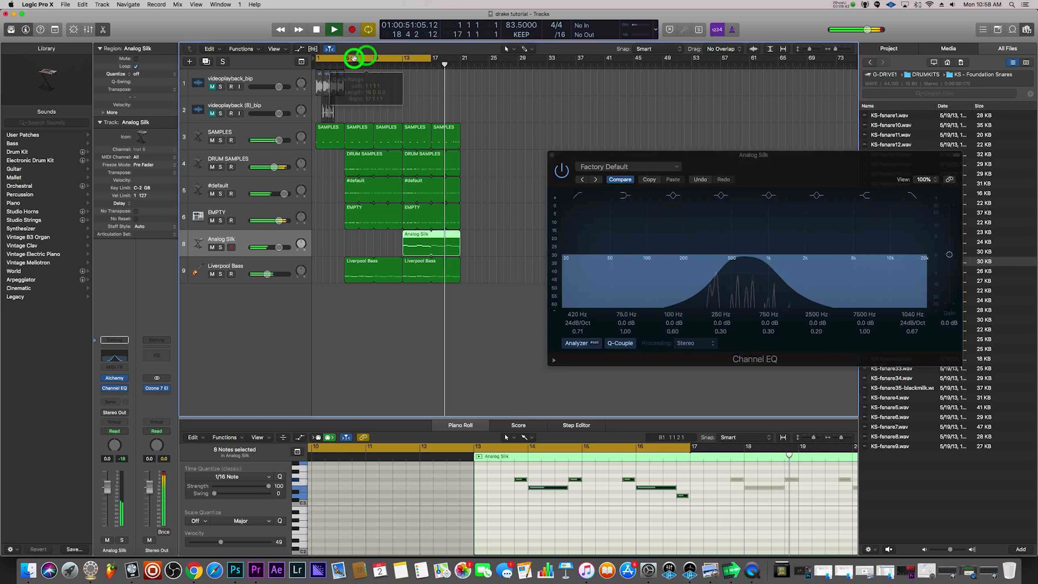
left_click(552, 155)
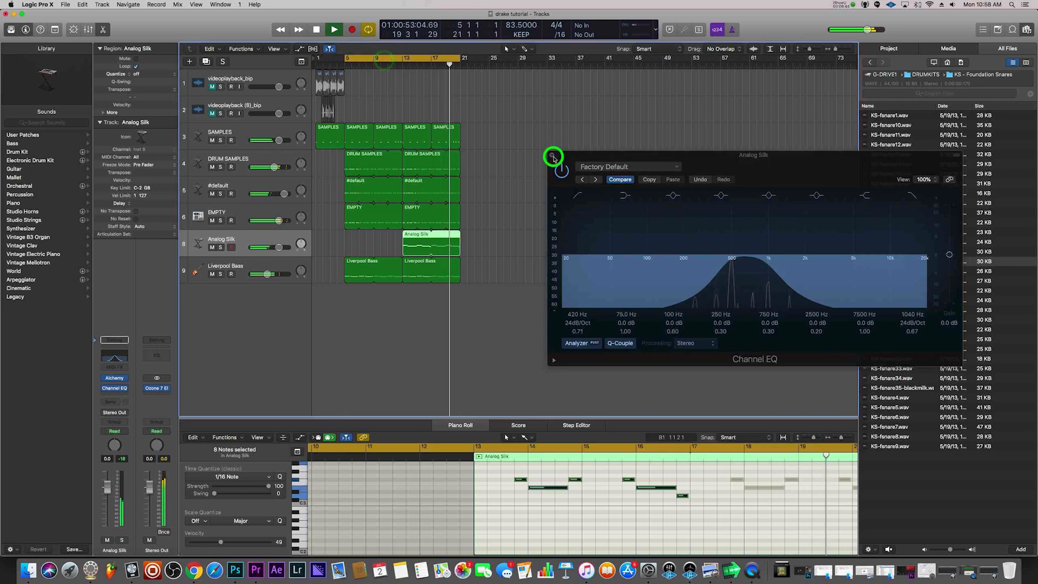
left_click_drag(349, 61, 259, 58)
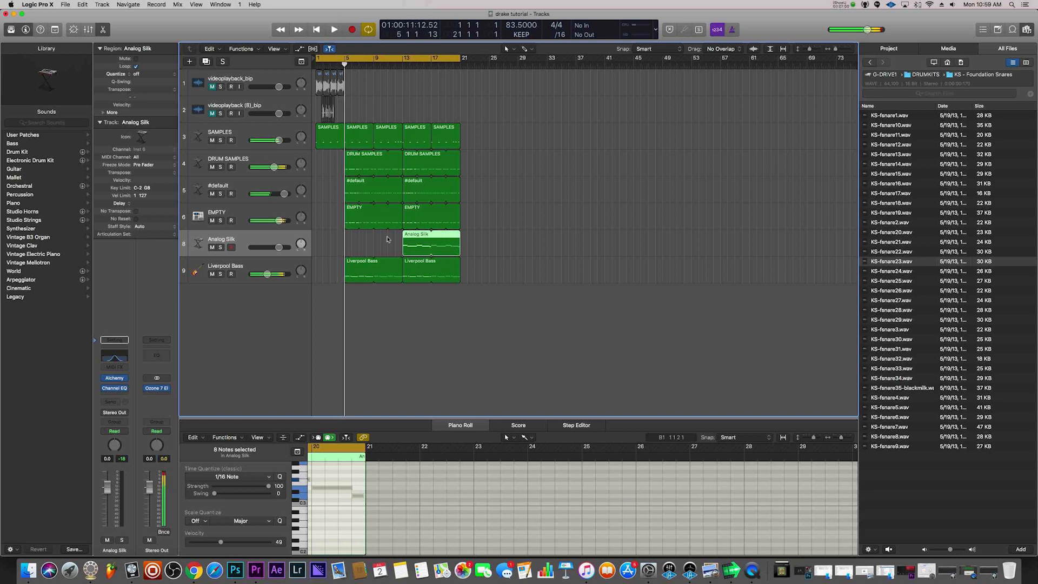
Record a six-note drum fill on the DRUM SAMPLES track in bar 4 with a one-bar cycle, and turn the cycle off
left_click(336, 212)
left_click(267, 212)
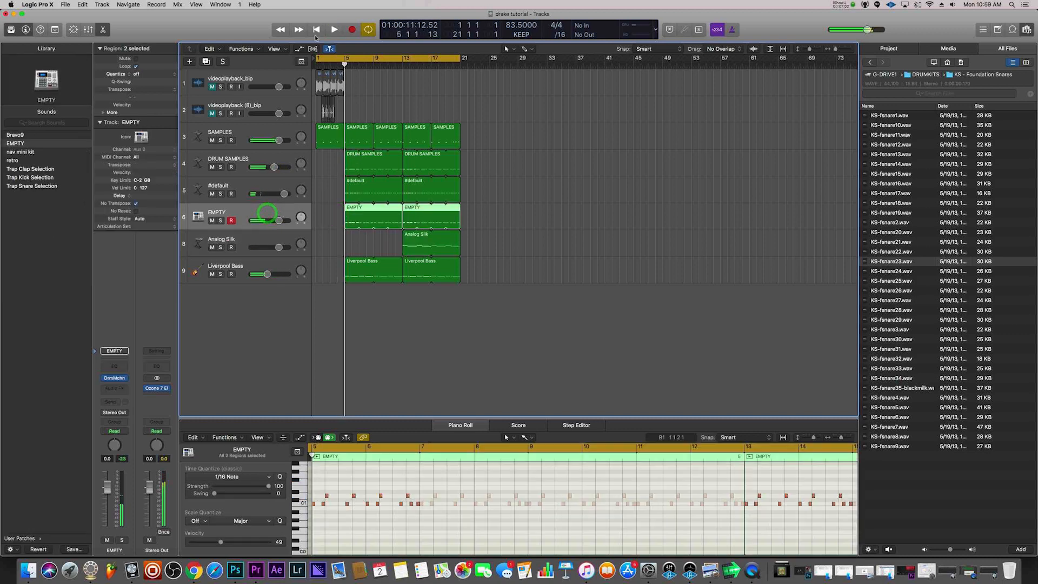
left_click(341, 58)
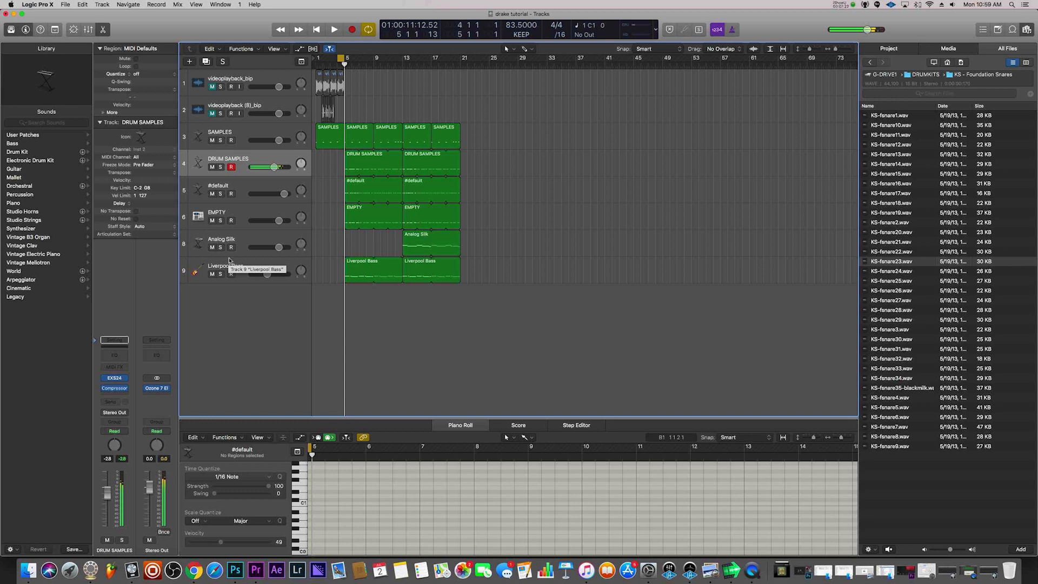
key("r")
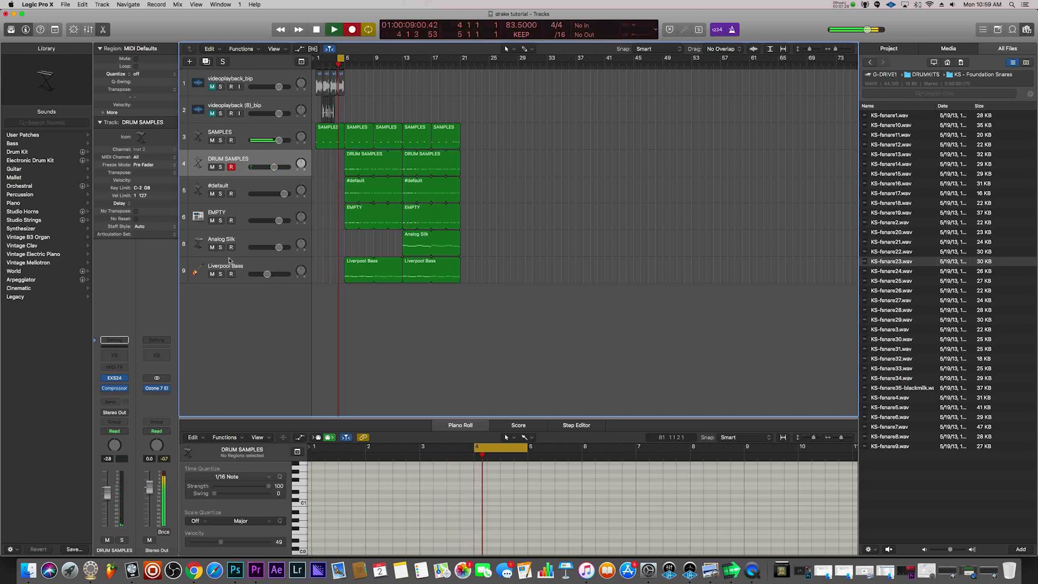
key("space")
left_click(484, 490)
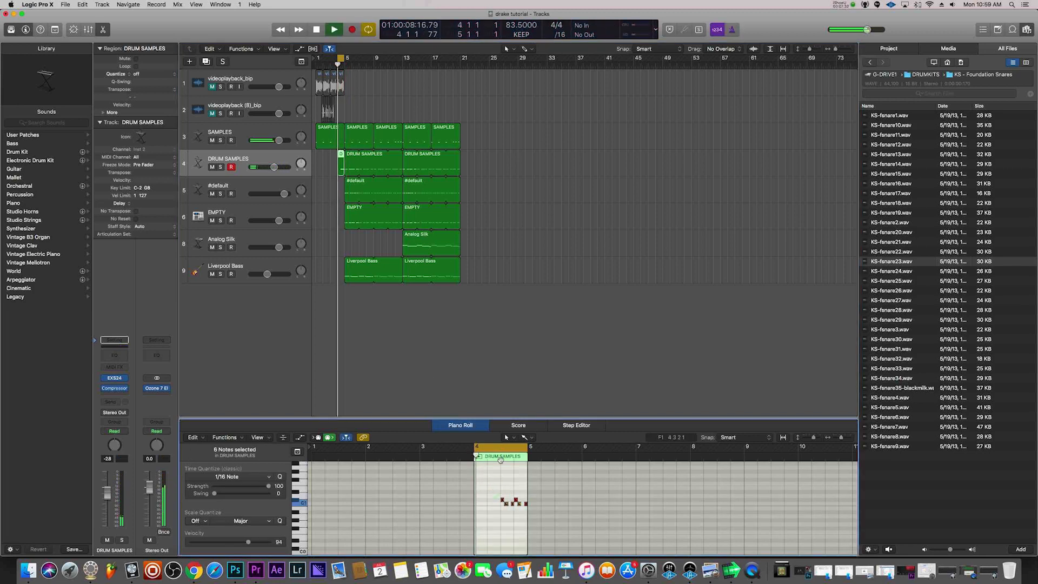
left_click(339, 58)
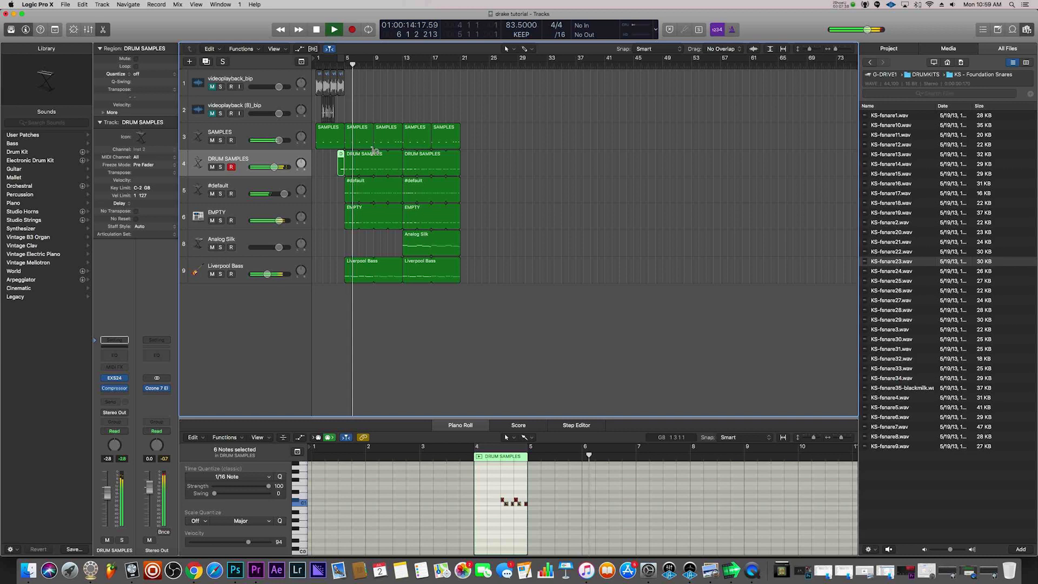
Copy all 15 instrument regions with their automation twice, starting at bars 21 and 41
left_click_drag(486, 306, 618, 141)
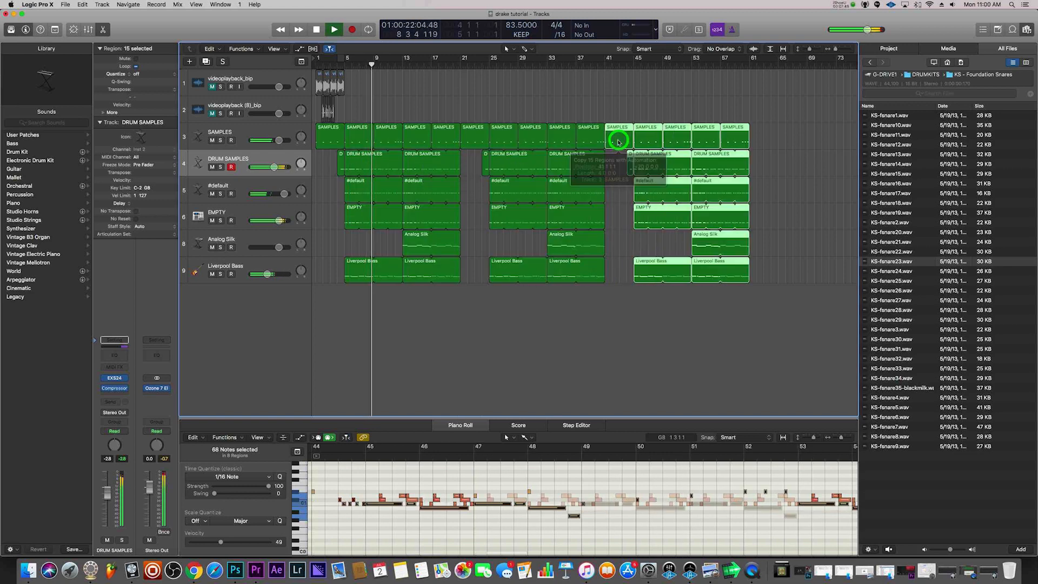
left_click(518, 279)
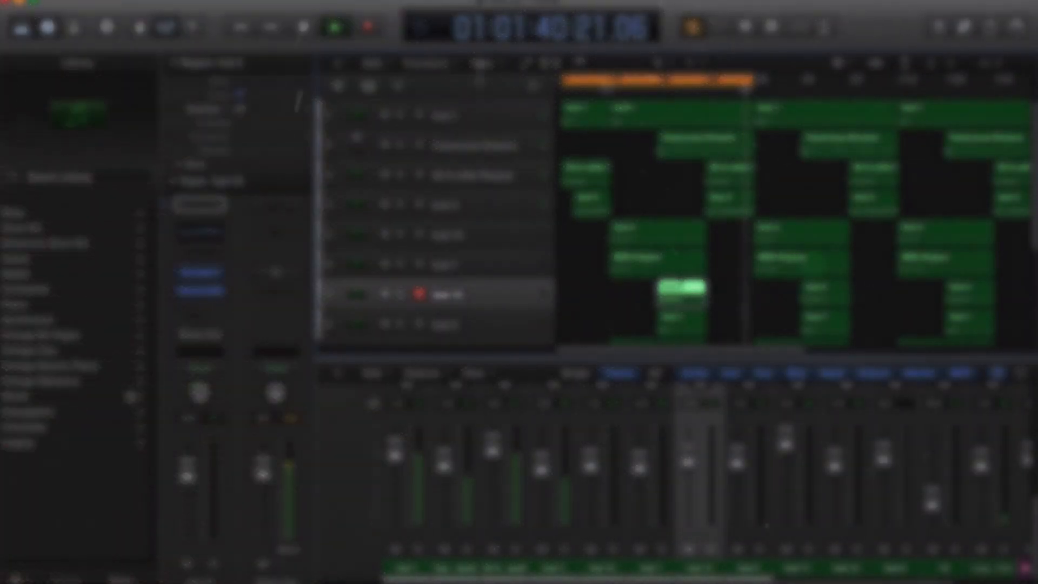
left_click_drag(607, 81, 658, 86)
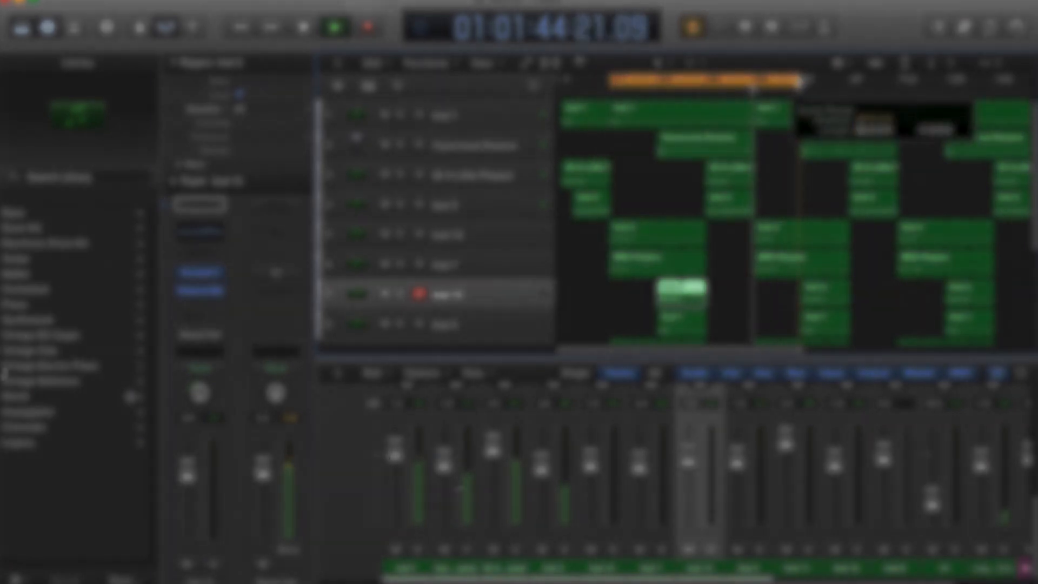